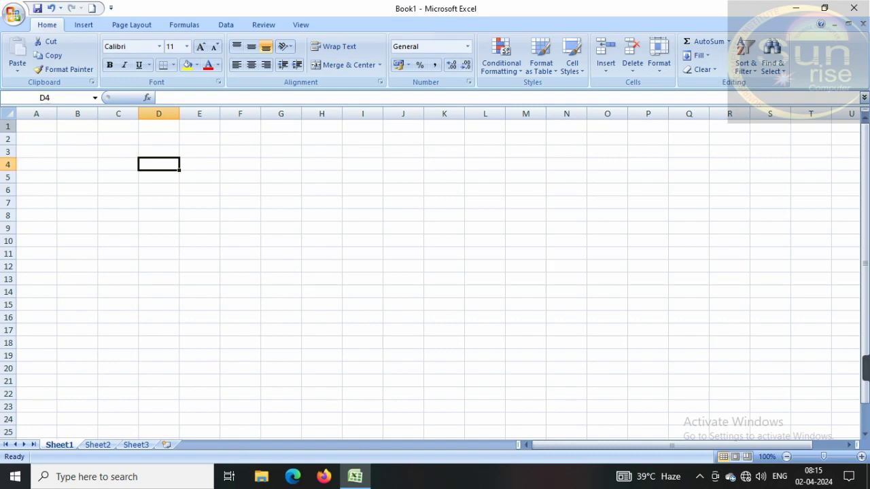
Enter 1 and 2 in cells A1 and A2 and fill the number series down to A10
{"action": "left_click", "coordinate": [49, 128]}
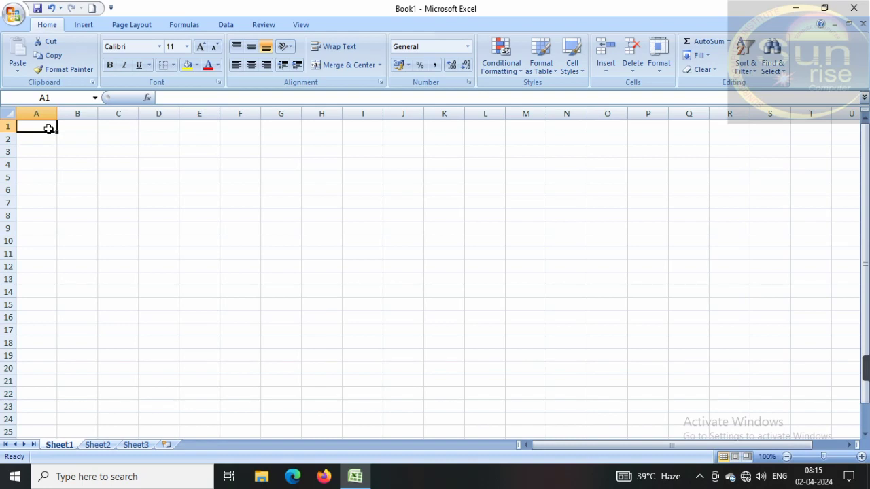
{"action": "type", "text": "1"}
{"action": "key", "text": "Return"}
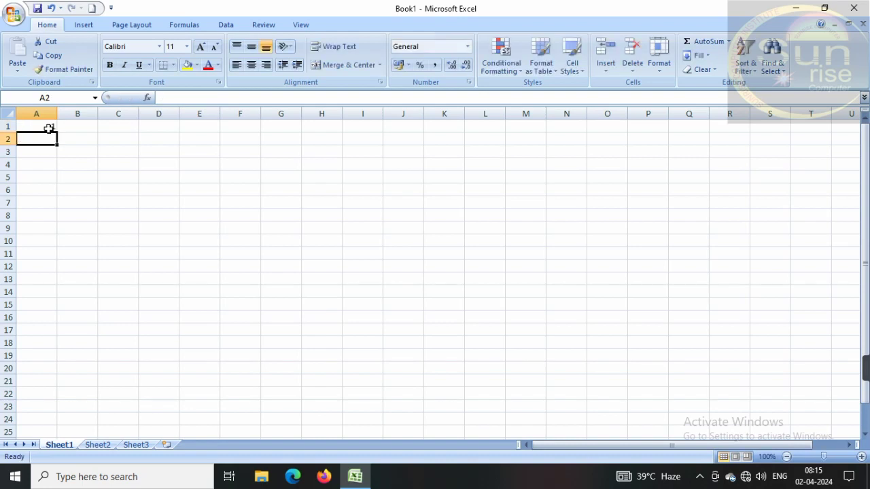
{"action": "type", "text": "2"}
{"action": "left_click", "coordinate": [130, 188]}
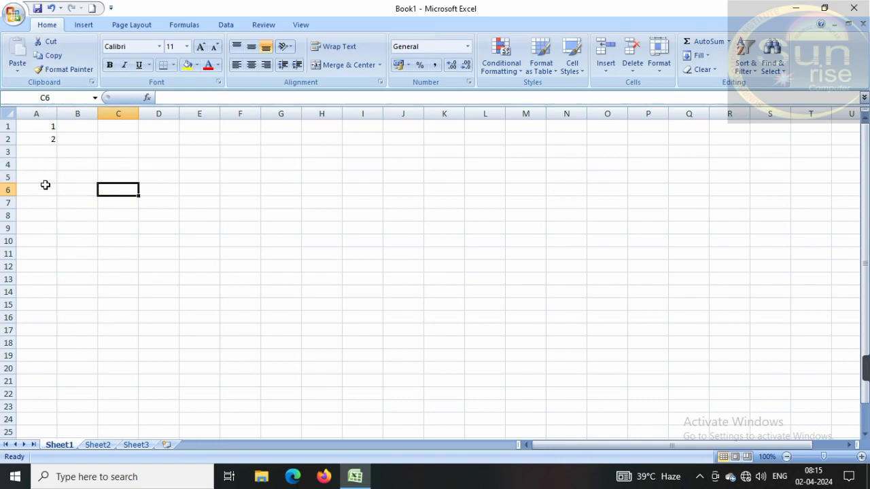
{"action": "left_click", "coordinate": [39, 127]}
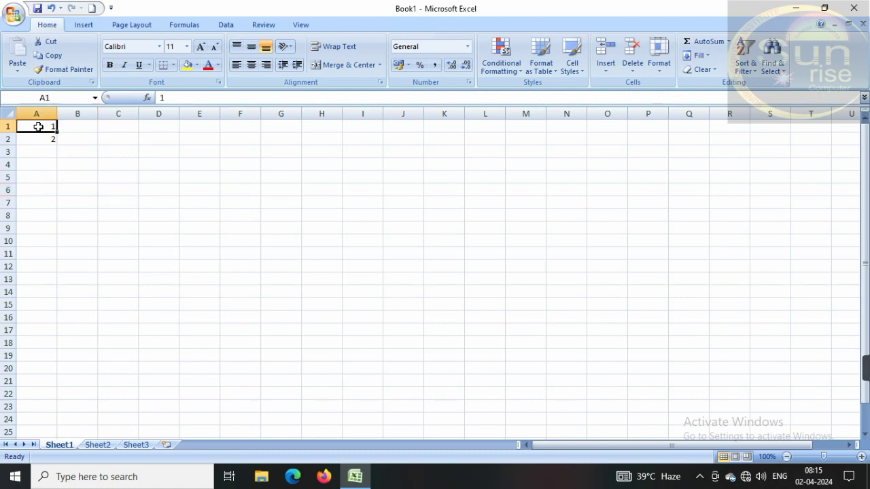
{"action": "left_click_drag", "start_coordinate": [39, 127], "coordinate": [37, 138]}
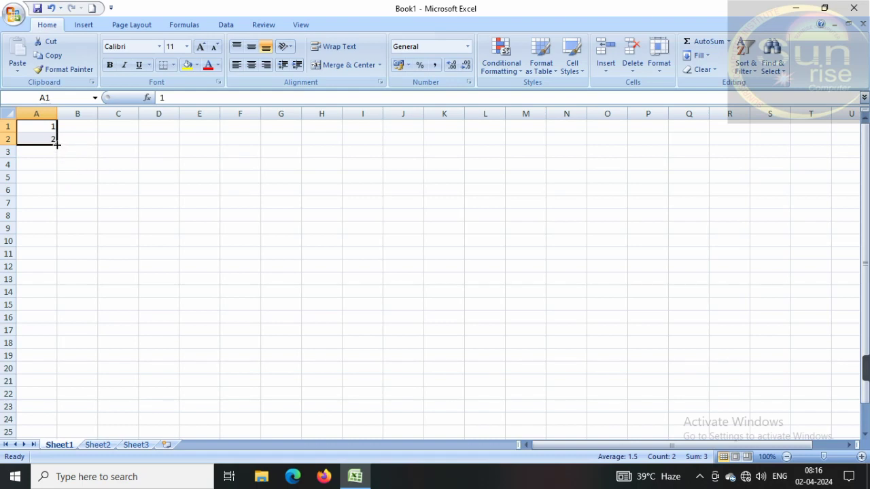
{"action": "left_click_drag", "start_coordinate": [57, 144], "coordinate": [57, 248]}
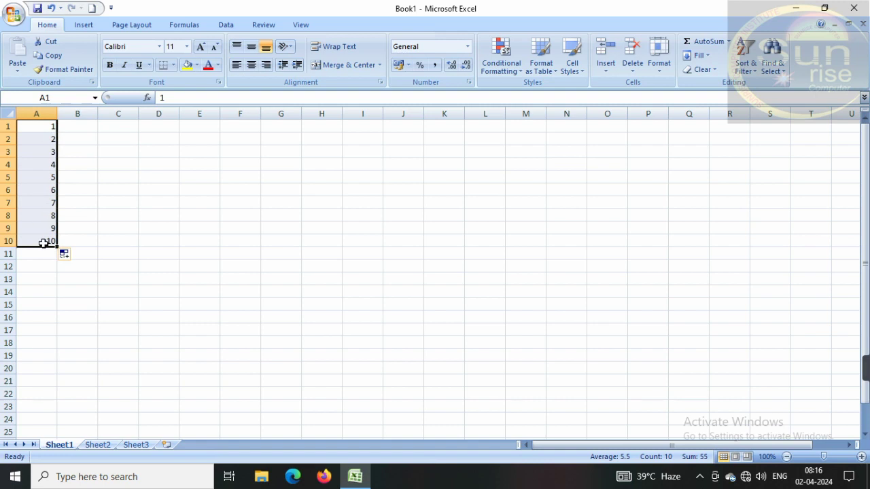
Enter 11 and 12 in cells B1 and B2 and fill the number series down to B10
{"action": "left_click", "coordinate": [82, 123]}
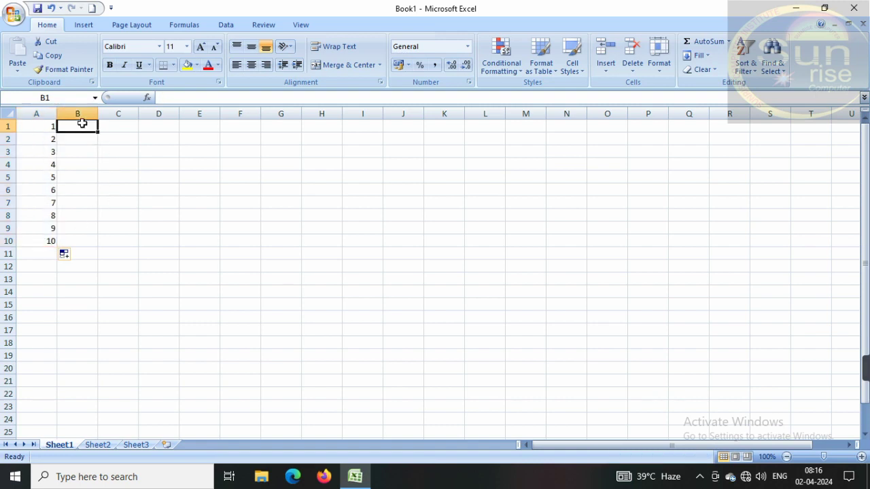
{"action": "type", "text": "2"}
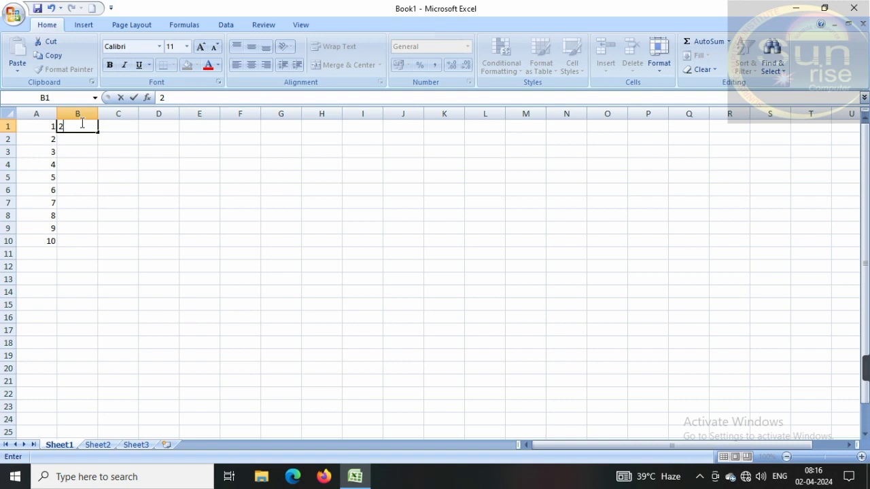
{"action": "key", "text": "BackSpace"}
{"action": "type", "text": "11"}
{"action": "key", "text": "Return"}
{"action": "type", "text": "12"}
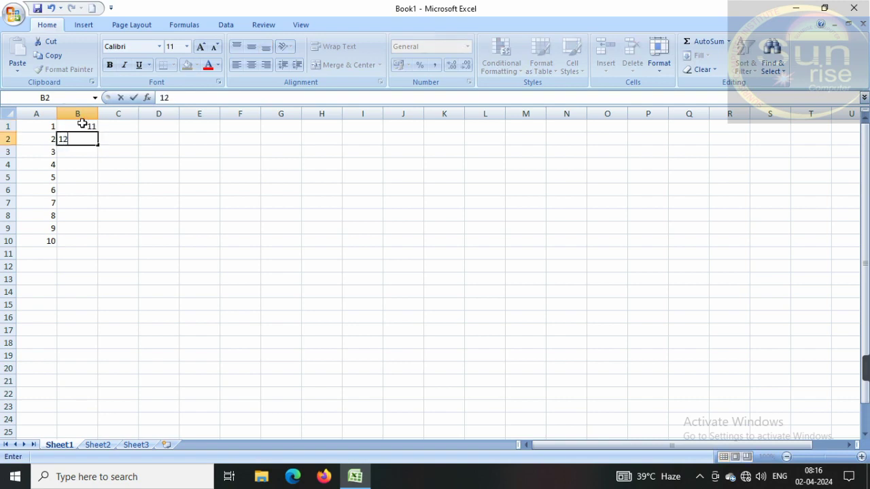
{"action": "left_click", "coordinate": [150, 200]}
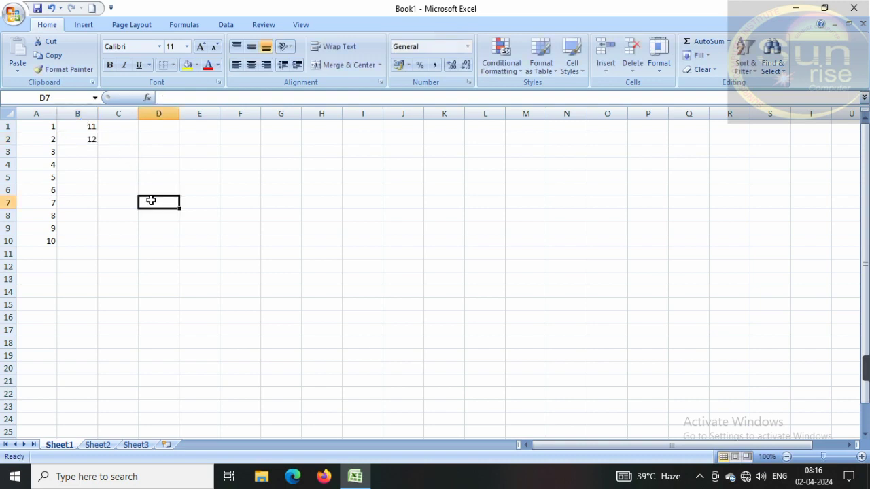
{"action": "left_click_drag", "start_coordinate": [88, 126], "coordinate": [97, 249]}
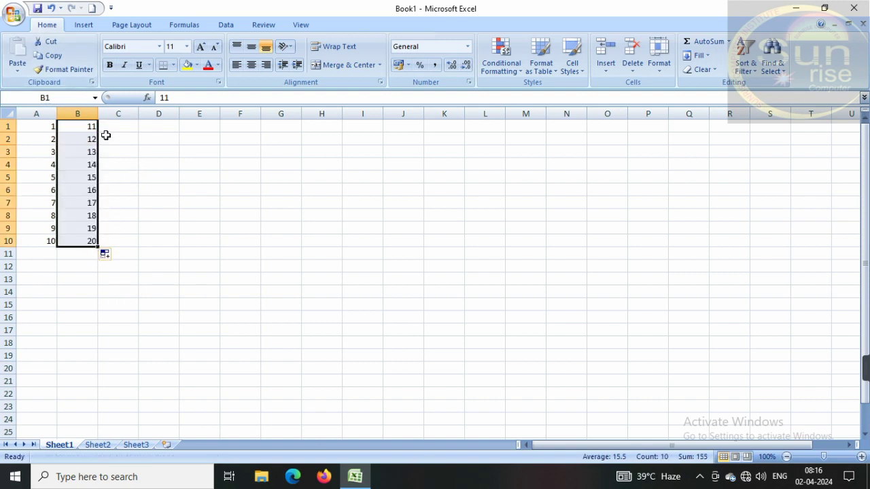
{"action": "left_click", "coordinate": [173, 256]}
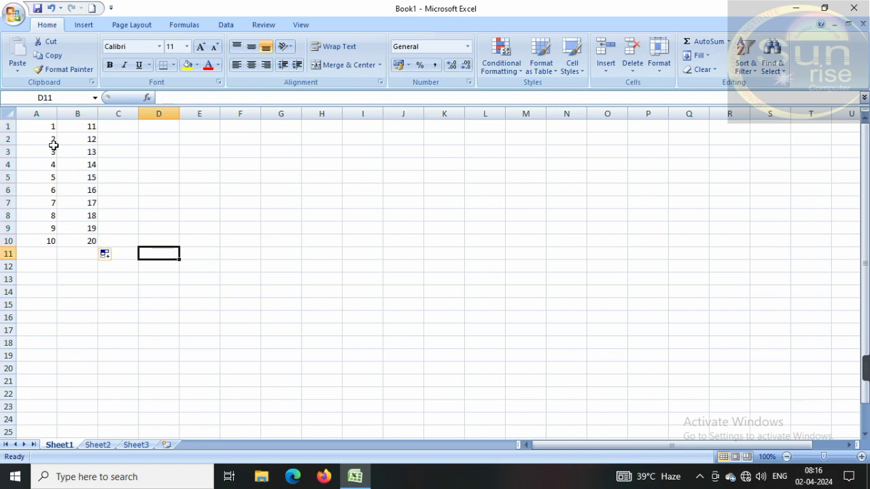
Extend the series in A1:B10 across to column K and clear the surplus numbers in K1:K10
{"action": "left_click_drag", "start_coordinate": [42, 128], "coordinate": [467, 257]}
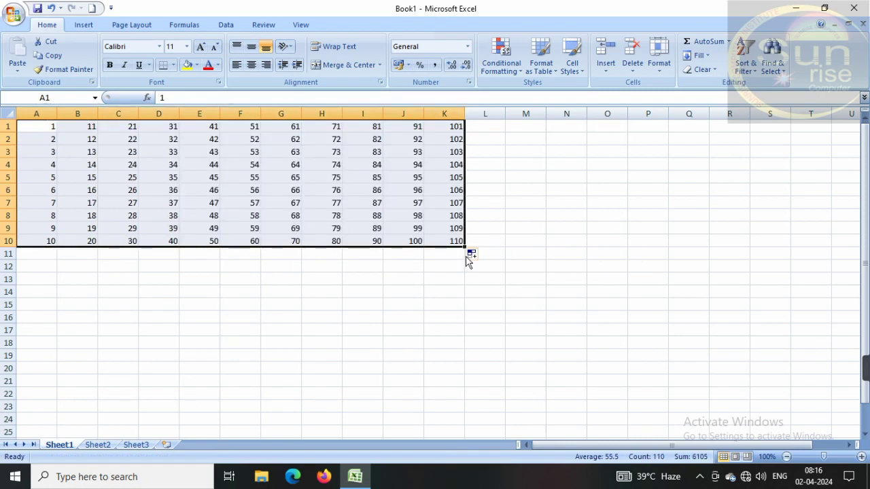
{"action": "left_click", "coordinate": [380, 278]}
{"action": "left_click_drag", "start_coordinate": [448, 128], "coordinate": [447, 244]}
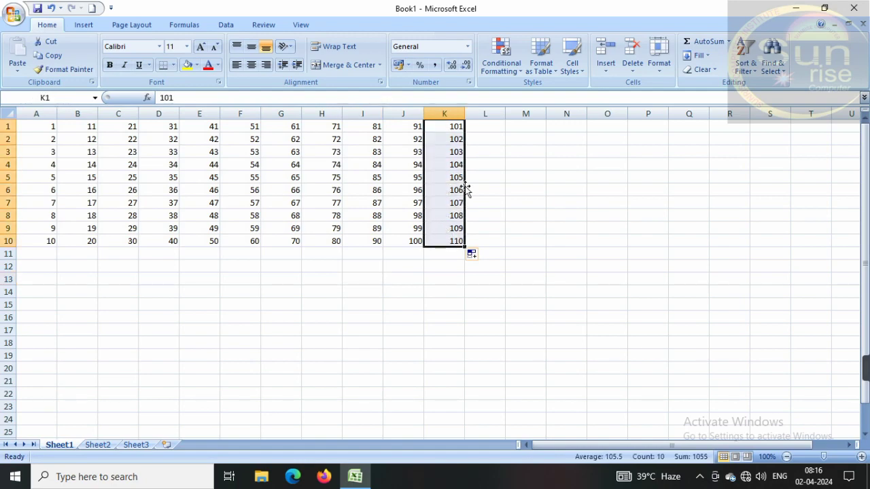
{"action": "key", "text": "Delete"}
{"action": "left_click", "coordinate": [178, 304]}
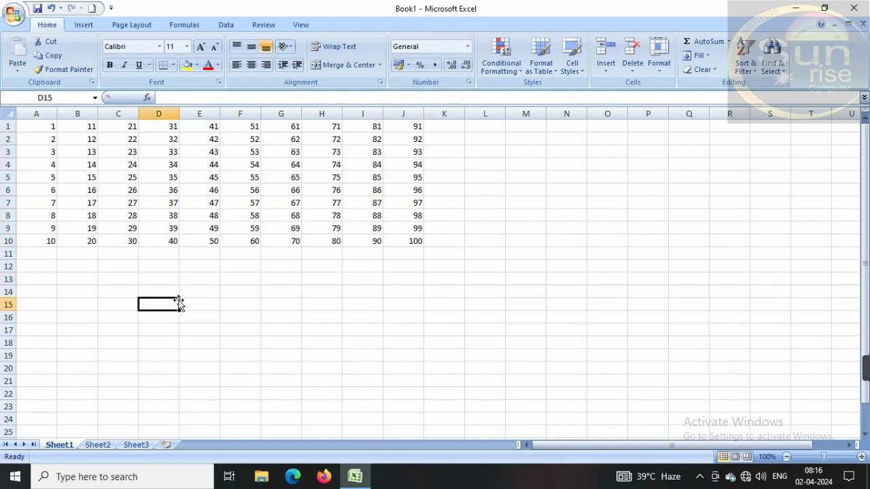
{"action": "left_click", "coordinate": [33, 255]}
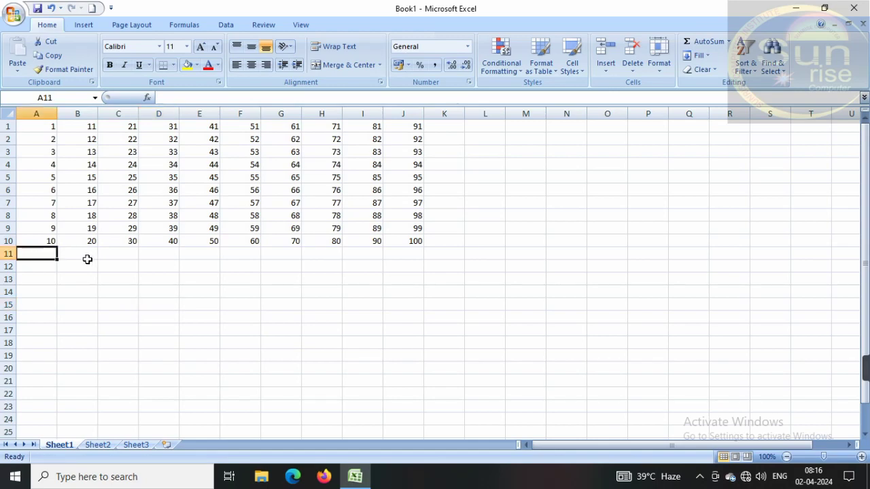
Enter 4 and 8 in cells L1 and L2 and fill the multiples of 4 down to L10
{"action": "left_click", "coordinate": [482, 127]}
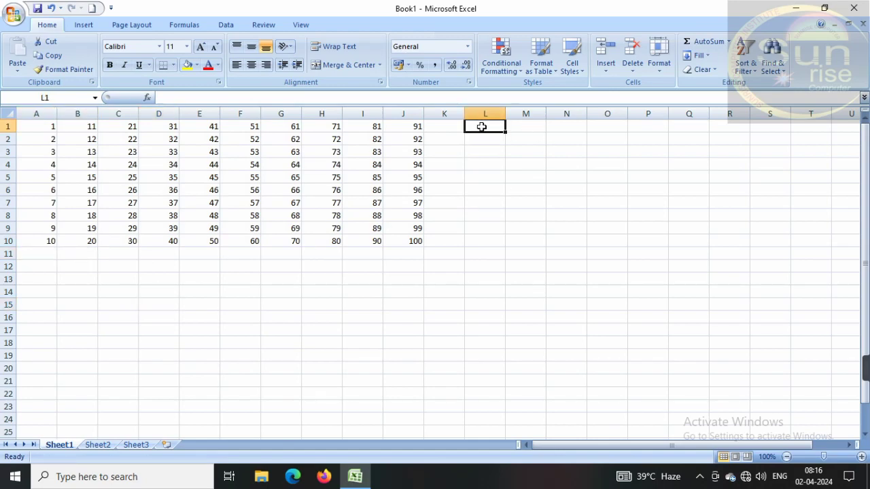
{"action": "type", "text": "4"}
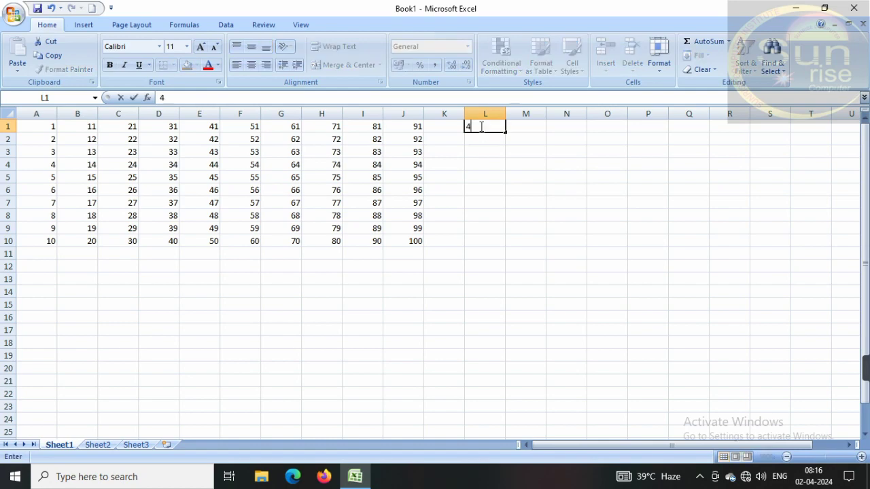
{"action": "key", "text": "Return"}
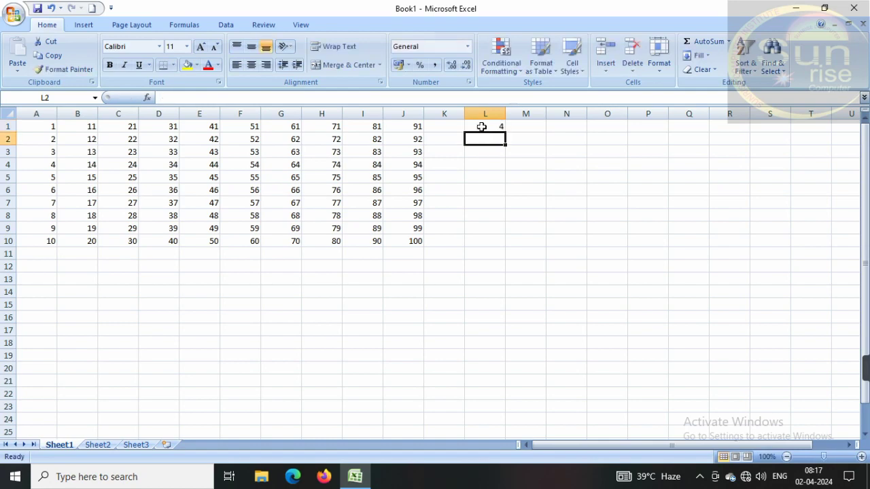
{"action": "type", "text": "8"}
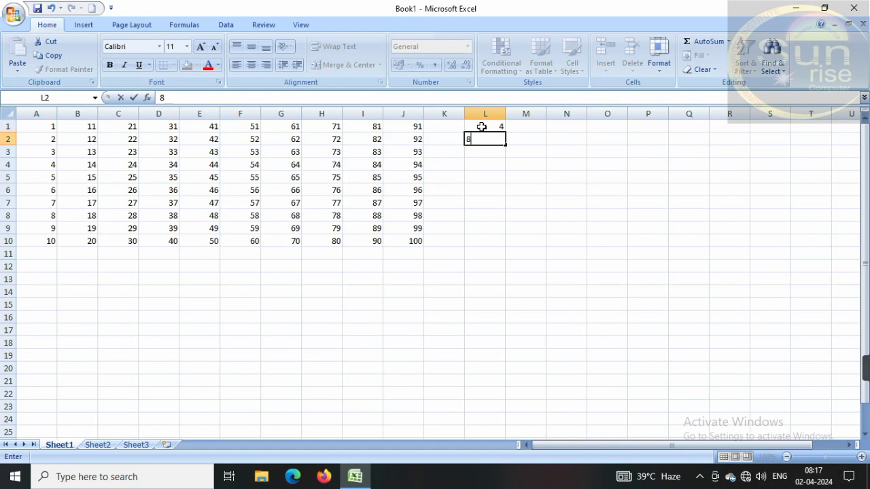
{"action": "left_click", "coordinate": [494, 162]}
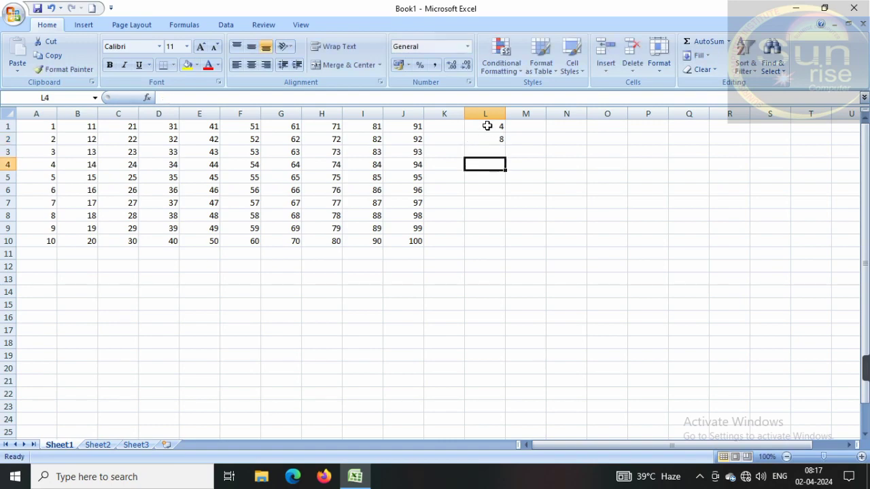
{"action": "left_click_drag", "start_coordinate": [487, 125], "coordinate": [504, 249]}
{"action": "left_click", "coordinate": [483, 309]}
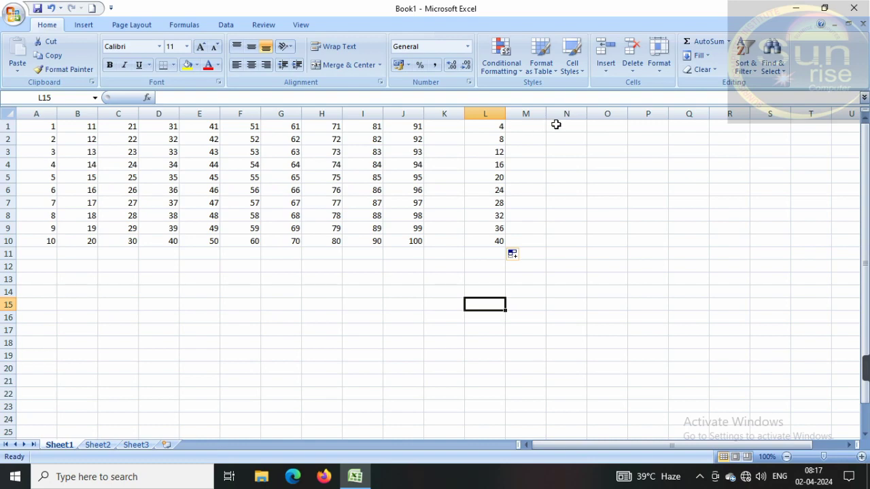
Enter 7 and 14 in cells M1 and M2 and fill the multiples of 7 down to M10
{"action": "left_click", "coordinate": [528, 126]}
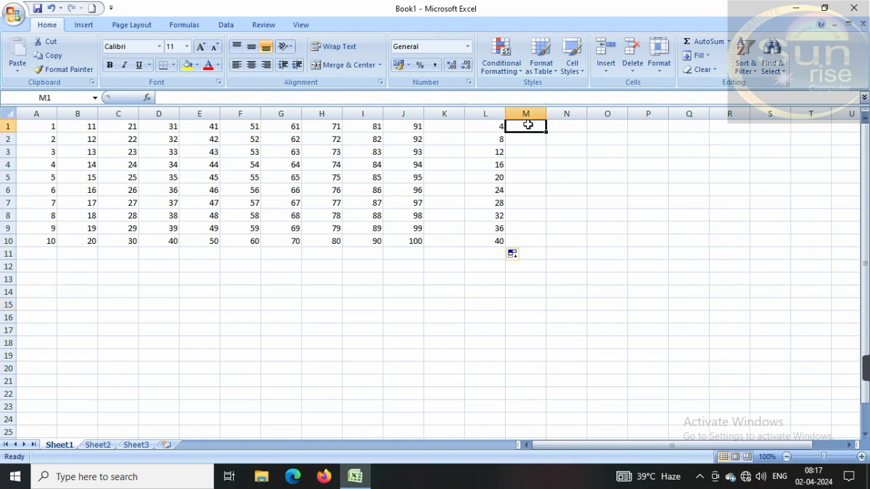
{"action": "type", "text": "7"}
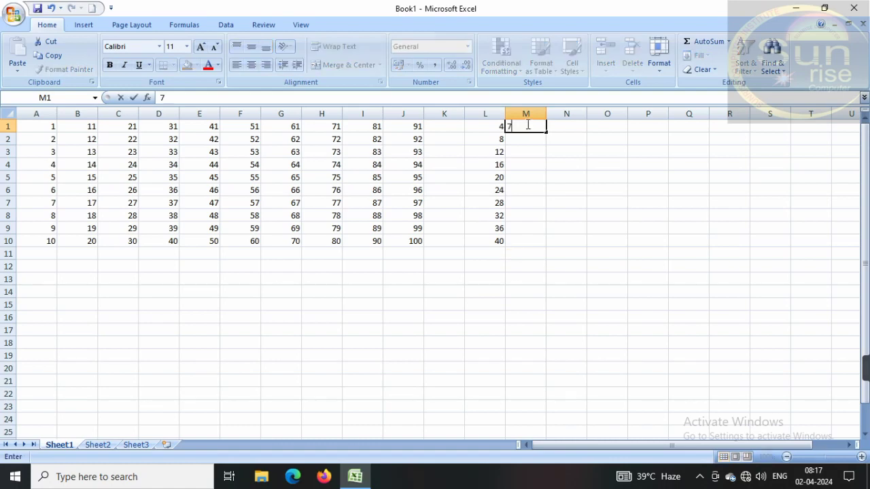
{"action": "key", "text": "Return"}
{"action": "type", "text": "14"}
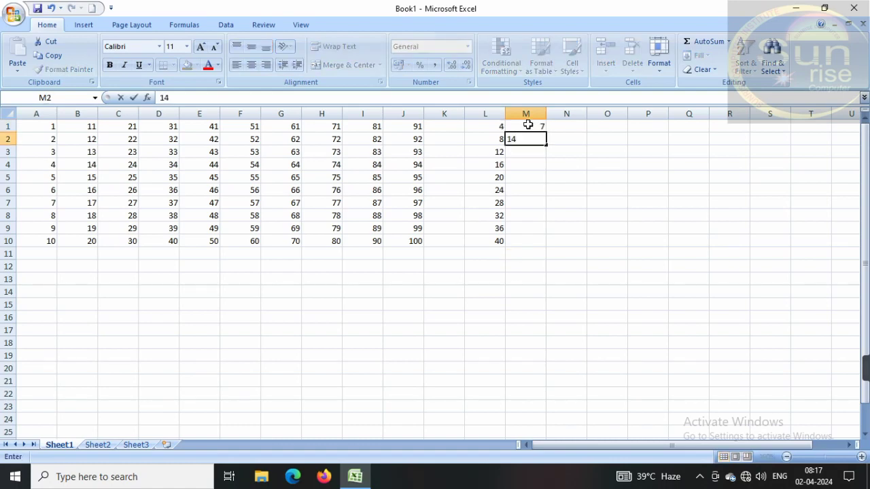
{"action": "left_click_drag", "start_coordinate": [528, 126], "coordinate": [526, 139]}
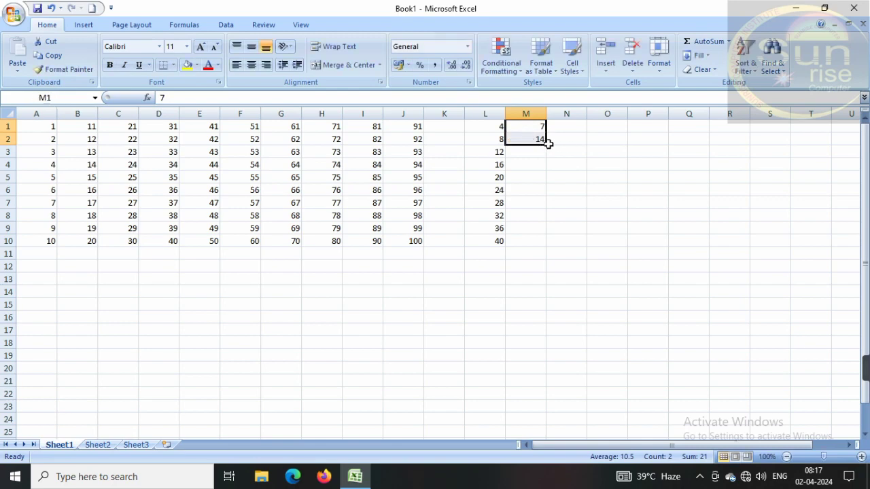
{"action": "left_click_drag", "start_coordinate": [545, 144], "coordinate": [552, 246]}
{"action": "left_click", "coordinate": [504, 290]}
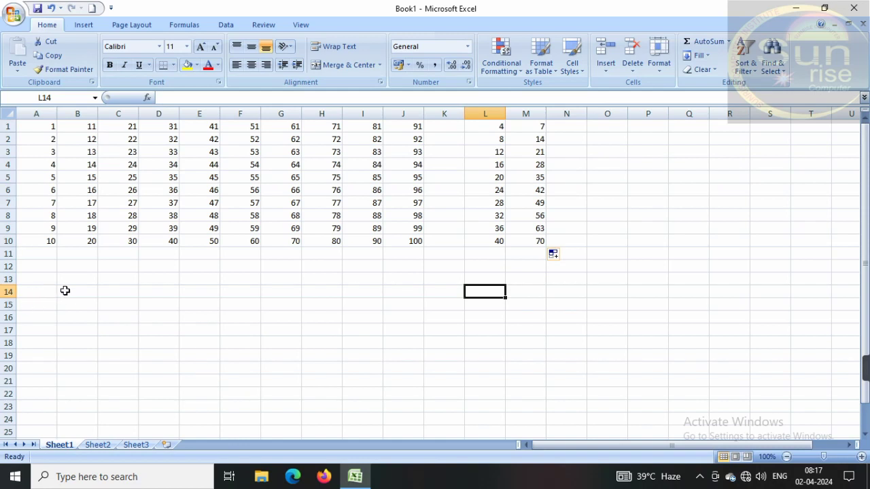
Enter jan in cell B12 and fill the month names down to dec in B23
{"action": "left_click", "coordinate": [76, 268]}
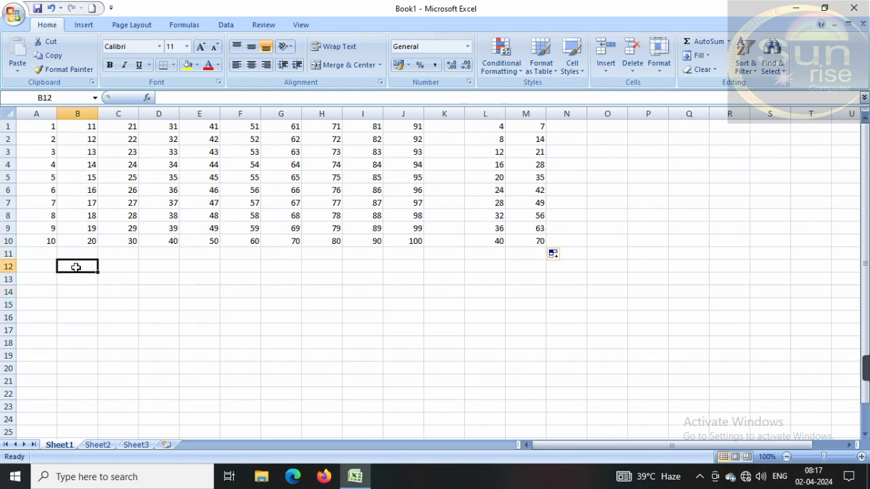
{"action": "type", "text": "ja"}
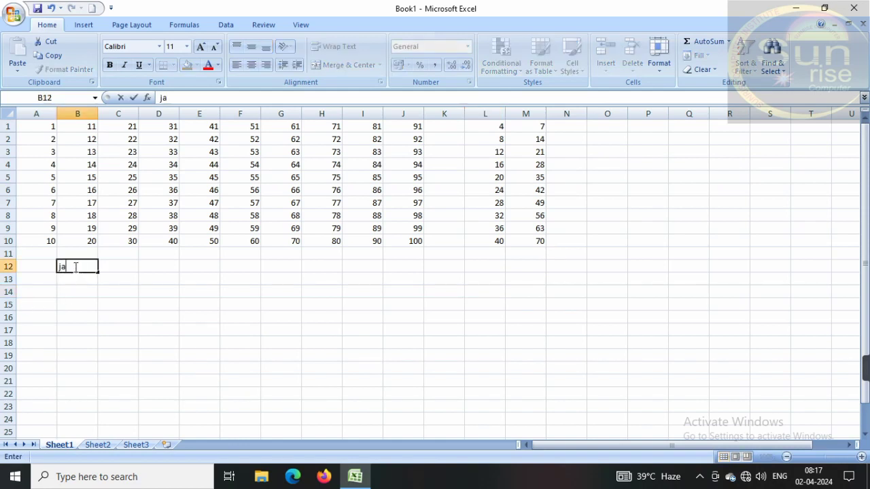
{"action": "type", "text": "n"}
{"action": "left_click", "coordinate": [94, 320]}
{"action": "left_click", "coordinate": [69, 266]}
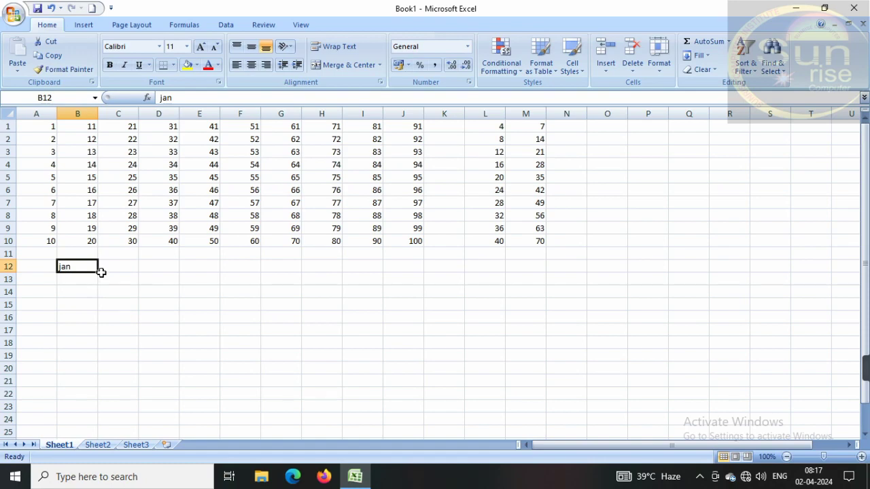
{"action": "left_click_drag", "start_coordinate": [98, 272], "coordinate": [96, 410]}
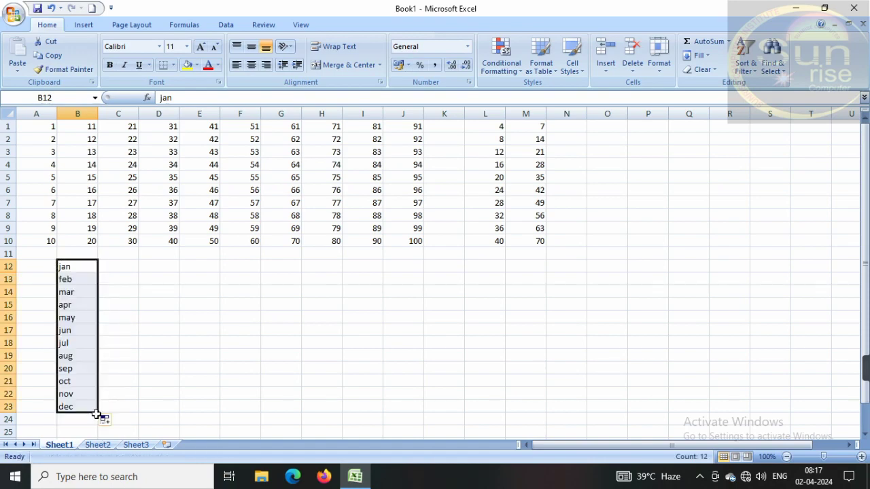
{"action": "left_click", "coordinate": [226, 352]}
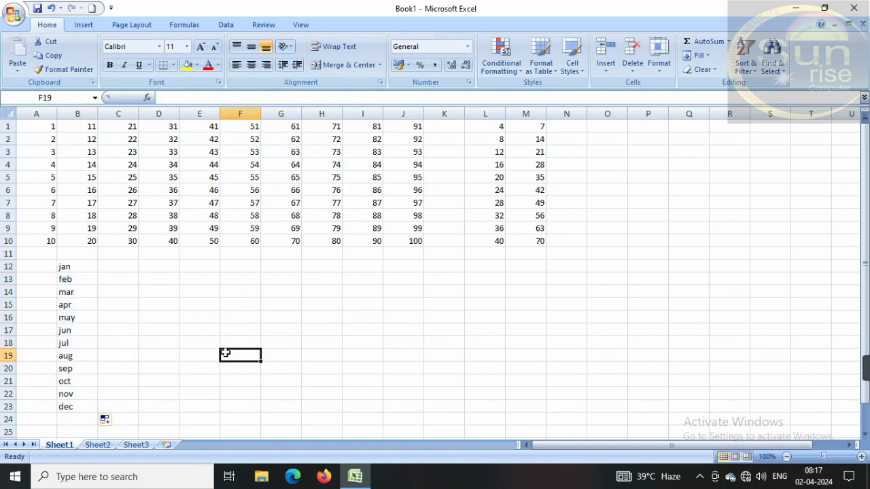
Enter sun in cell C12 and fill the weekday names down to C23
{"action": "left_click", "coordinate": [126, 265]}
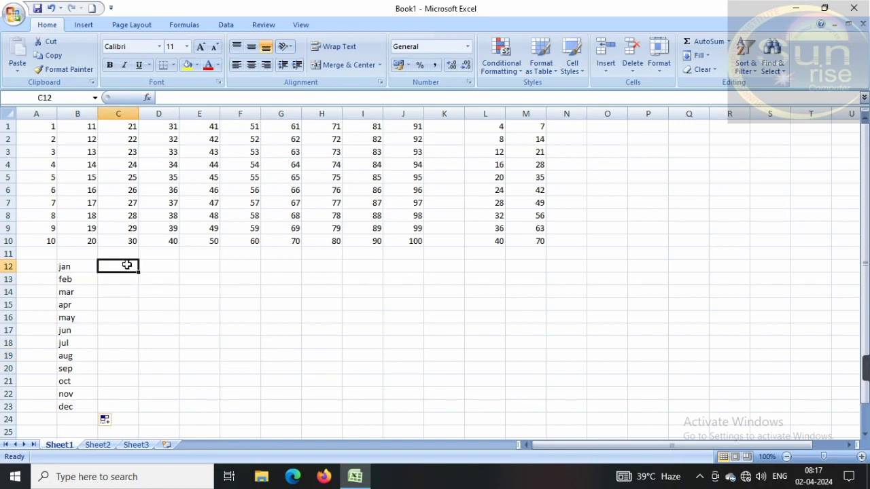
{"action": "type", "text": "sun"}
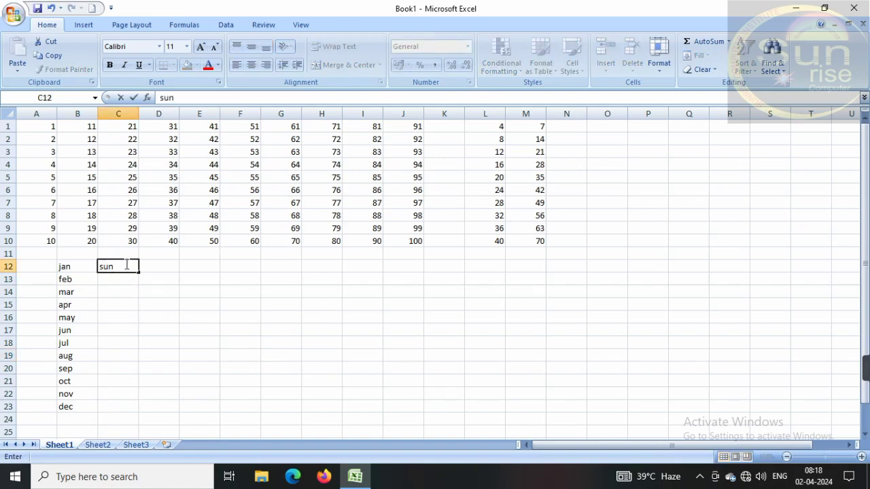
{"action": "left_click_drag", "start_coordinate": [139, 272], "coordinate": [140, 410]}
{"action": "left_click", "coordinate": [272, 403]}
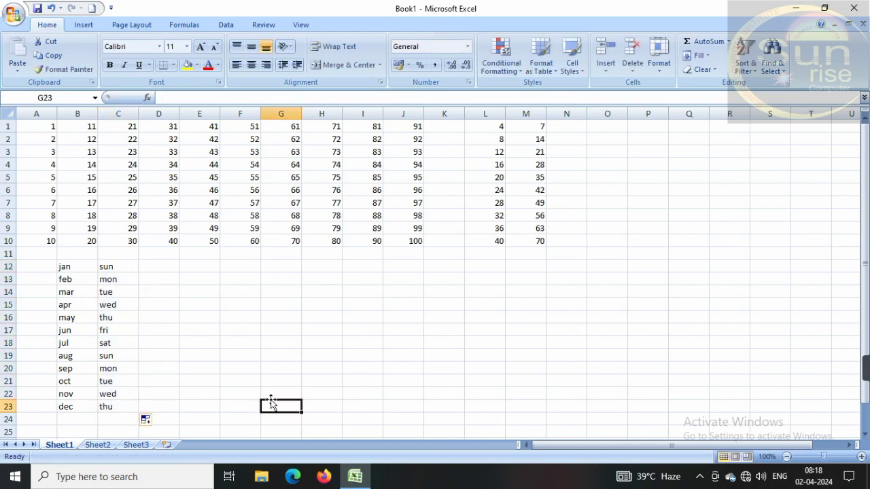
Enter january in cell D12 and fill the full month names across to december in O12, clearing the surplus cell P12
{"action": "left_click", "coordinate": [170, 269]}
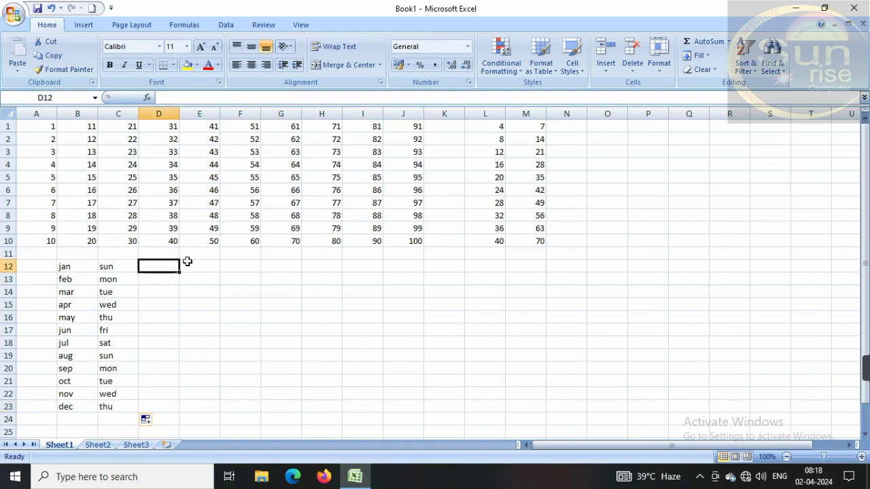
{"action": "type", "text": "janu"}
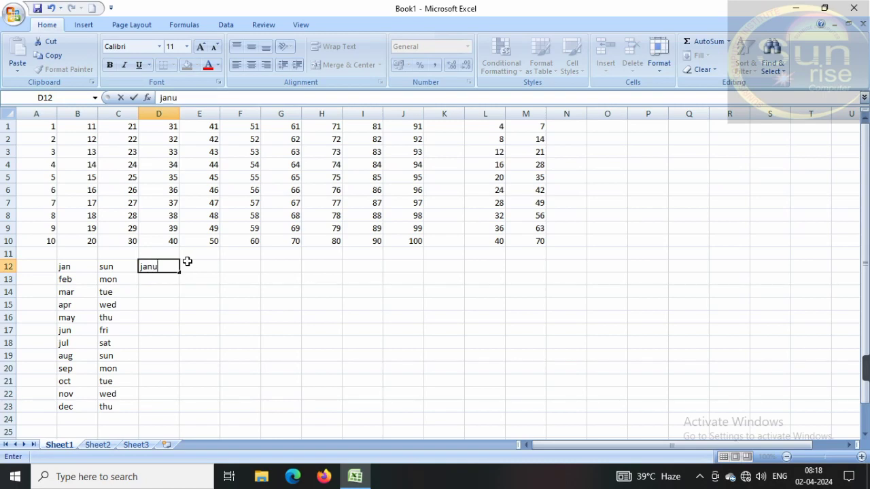
{"action": "type", "text": "ary"}
{"action": "left_click_drag", "start_coordinate": [179, 273], "coordinate": [682, 268]}
{"action": "left_click", "coordinate": [651, 304]}
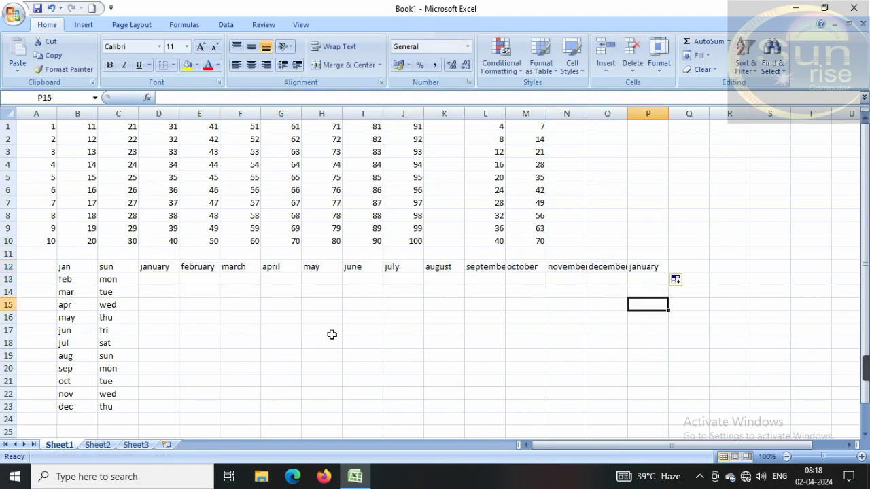
{"action": "left_click", "coordinate": [651, 269]}
{"action": "key", "text": "Delete"}
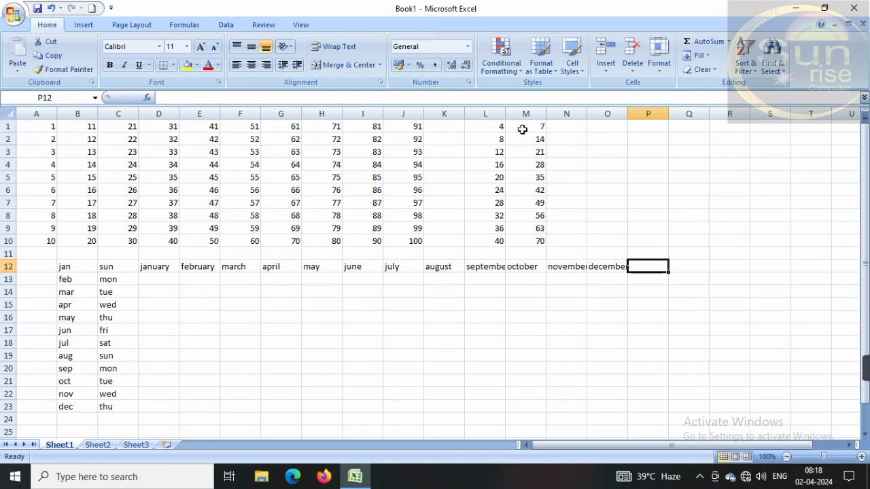
Try to add the first values of columns L and M by entering 4+7 in cell N1, and clear that entry
{"action": "left_click", "coordinate": [566, 123]}
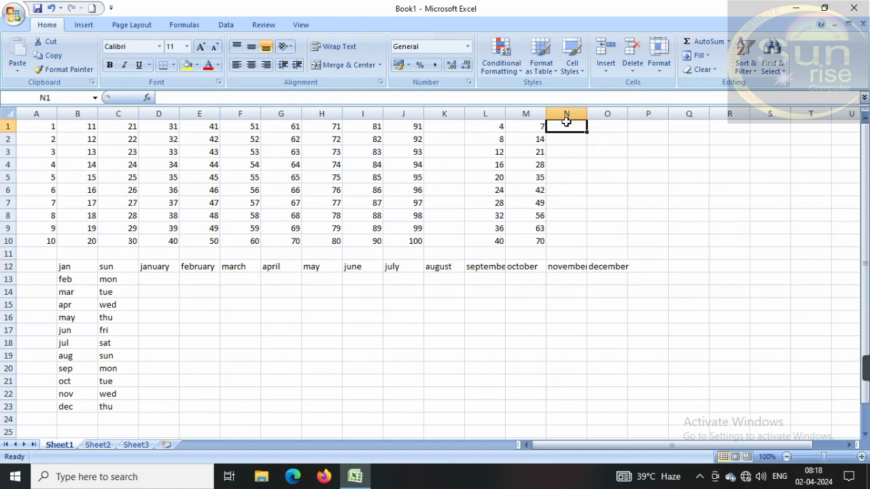
{"action": "left_click", "coordinate": [498, 126]}
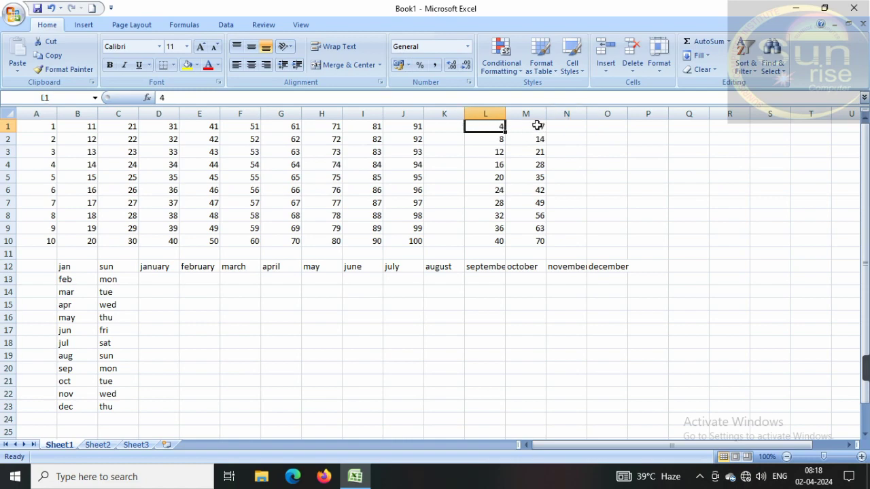
{"action": "left_click", "coordinate": [536, 129]}
{"action": "left_click", "coordinate": [563, 129]}
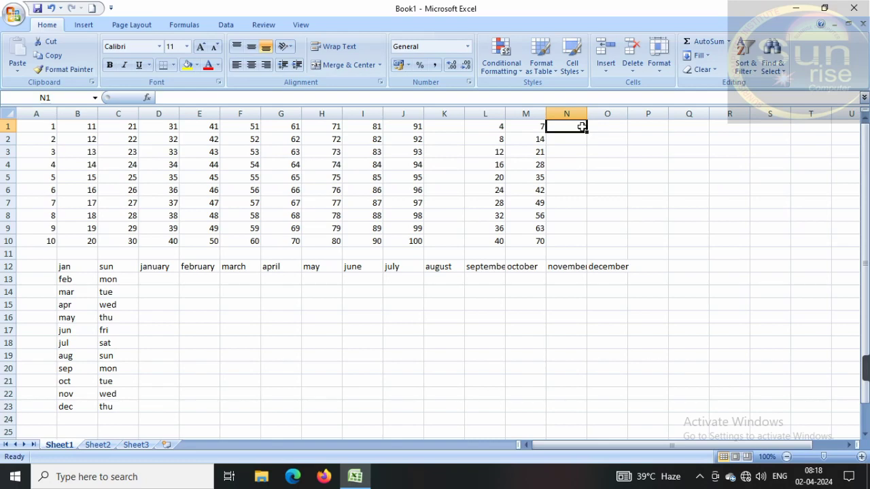
{"action": "type", "text": "4+"}
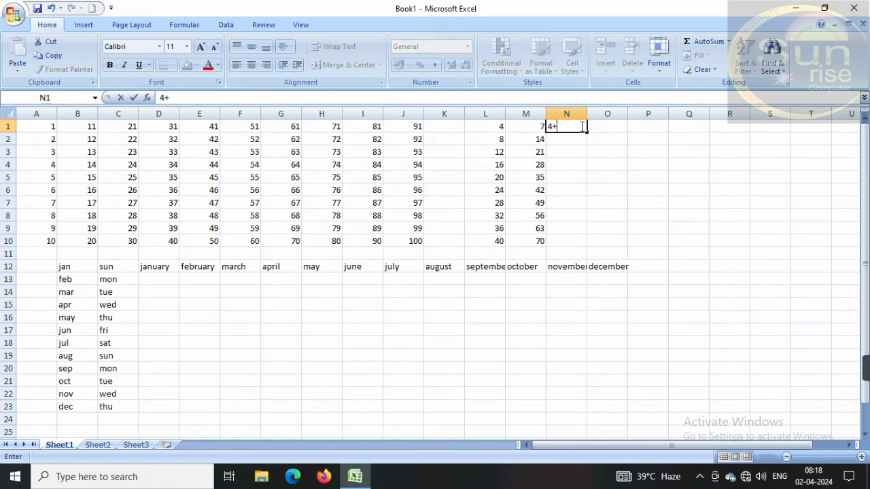
{"action": "type", "text": "7"}
{"action": "key", "text": "Return"}
{"action": "left_click", "coordinate": [593, 162]}
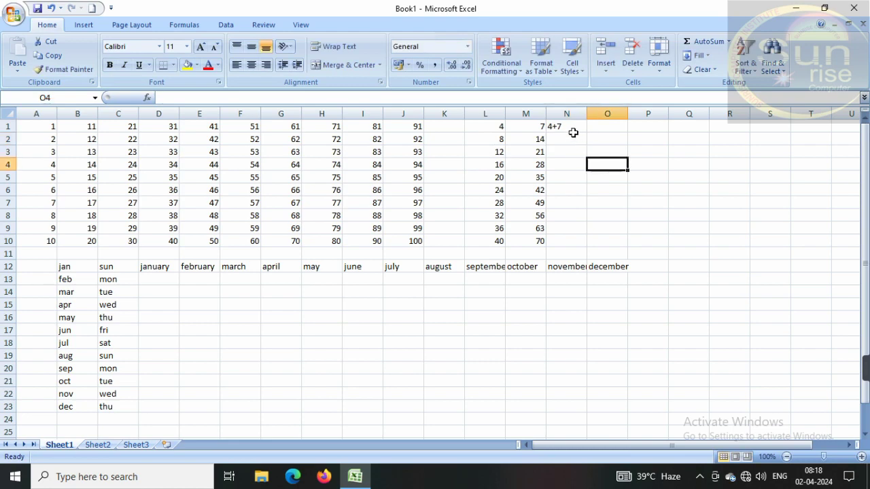
{"action": "left_click", "coordinate": [573, 128]}
{"action": "key", "text": "Delete"}
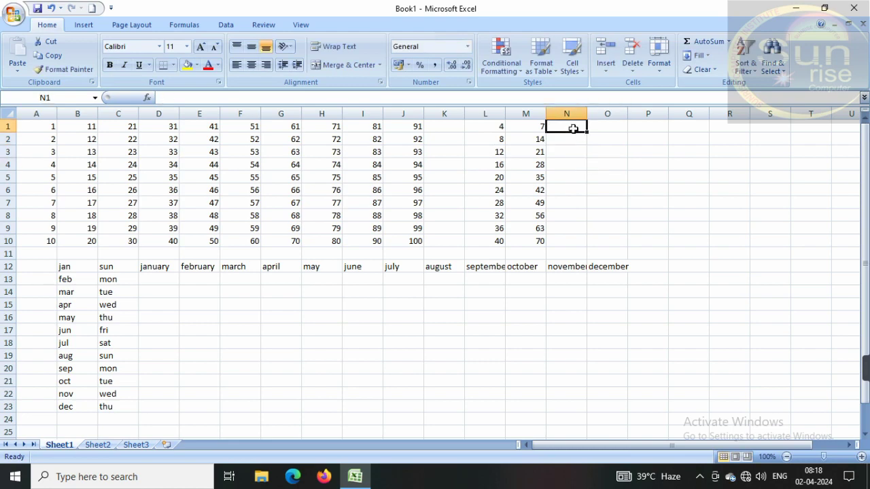
Enter the formula =4+7 in cell N1 and fill it down to N10
{"action": "type", "text": "="}
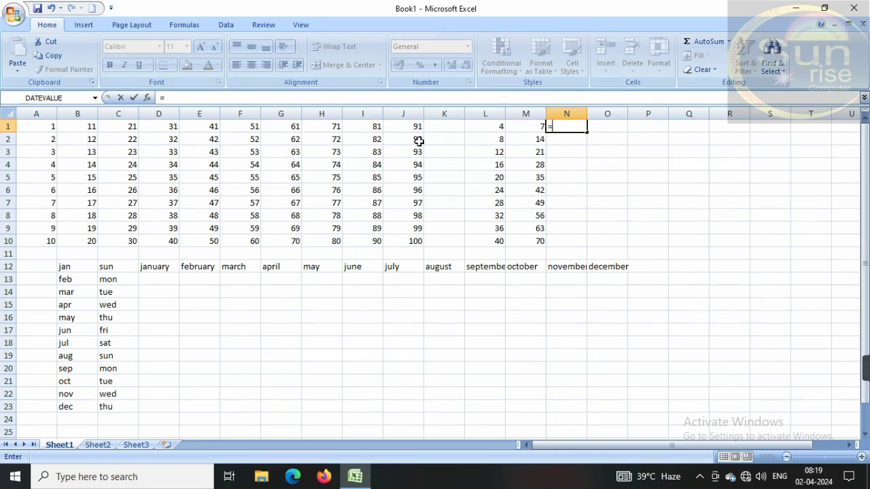
{"action": "type", "text": "4+7"}
{"action": "key", "text": "Return"}
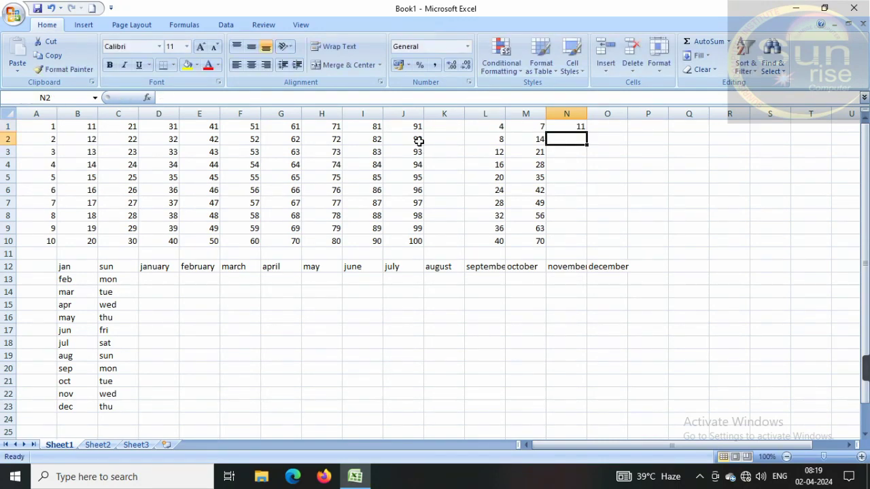
{"action": "left_click", "coordinate": [575, 125]}
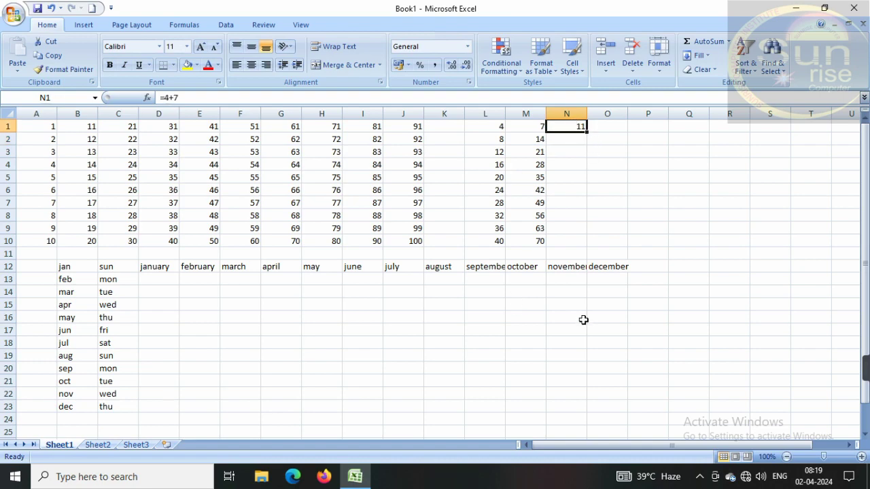
{"action": "left_click_drag", "start_coordinate": [589, 133], "coordinate": [590, 249]}
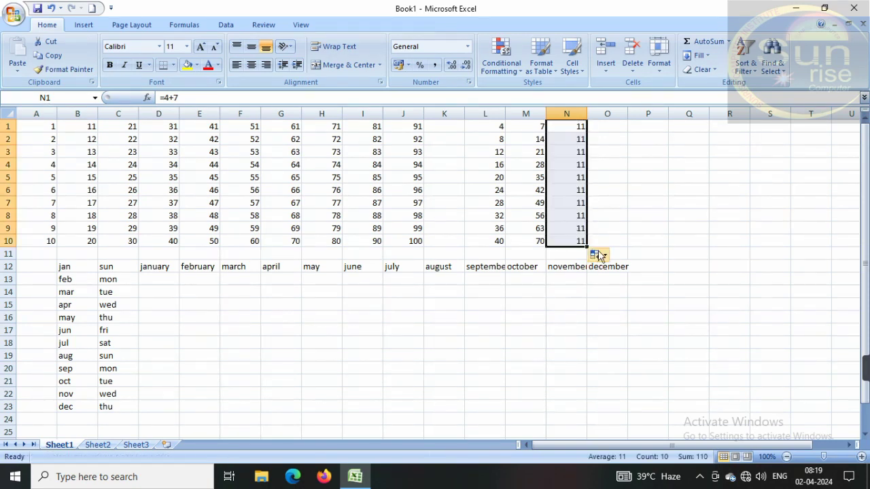
Clear the copied formulas below N1, from N2 down to N11
{"action": "left_click", "coordinate": [642, 240]}
{"action": "left_click_drag", "start_coordinate": [579, 139], "coordinate": [579, 250]}
{"action": "key", "text": "Delete"}
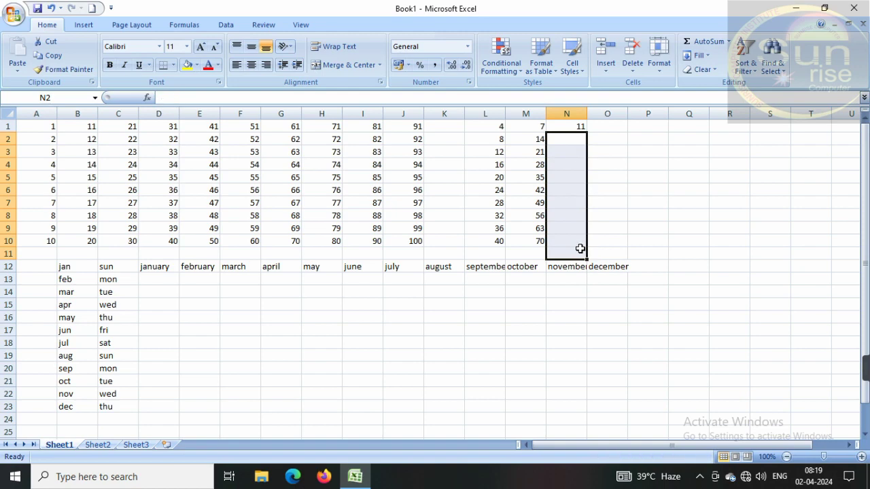
{"action": "left_click", "coordinate": [631, 193]}
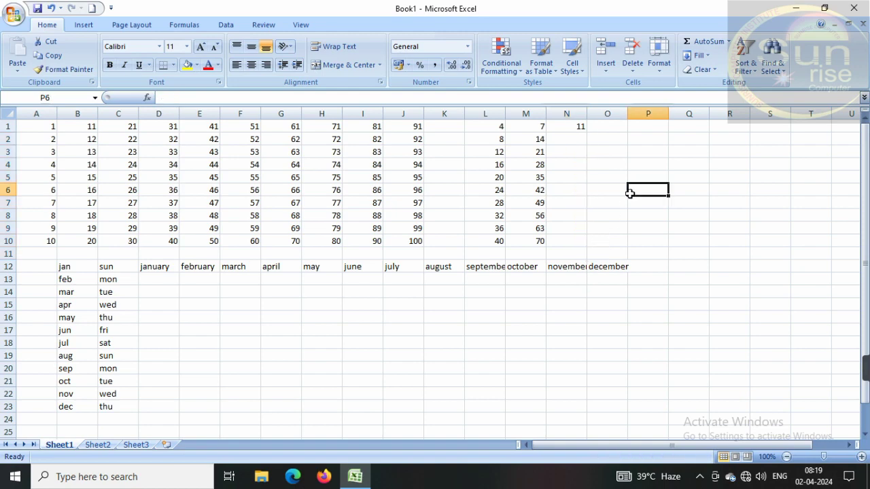
{"action": "left_click", "coordinate": [570, 128]}
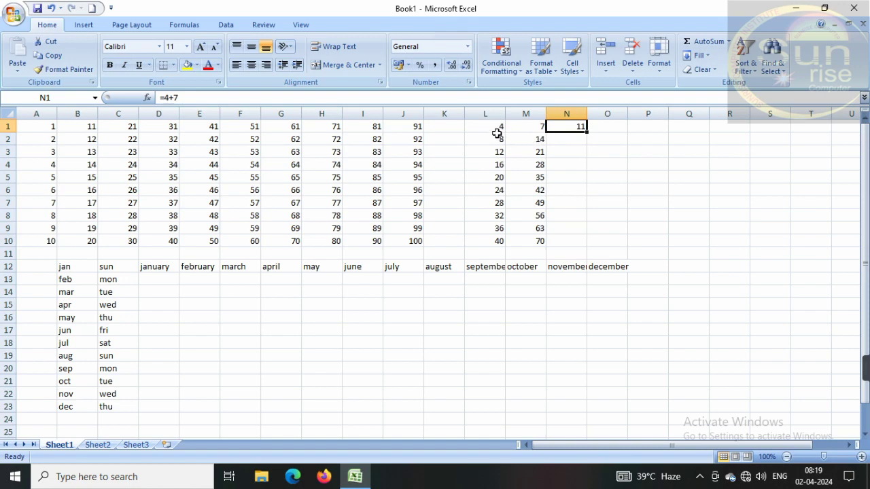
{"action": "left_click", "coordinate": [631, 142]}
{"action": "left_click", "coordinate": [498, 128]}
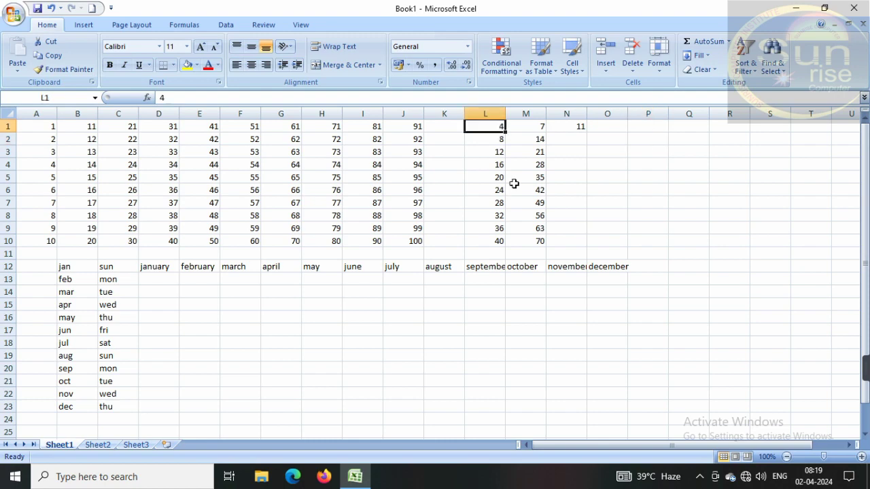
{"action": "left_click", "coordinate": [496, 241]}
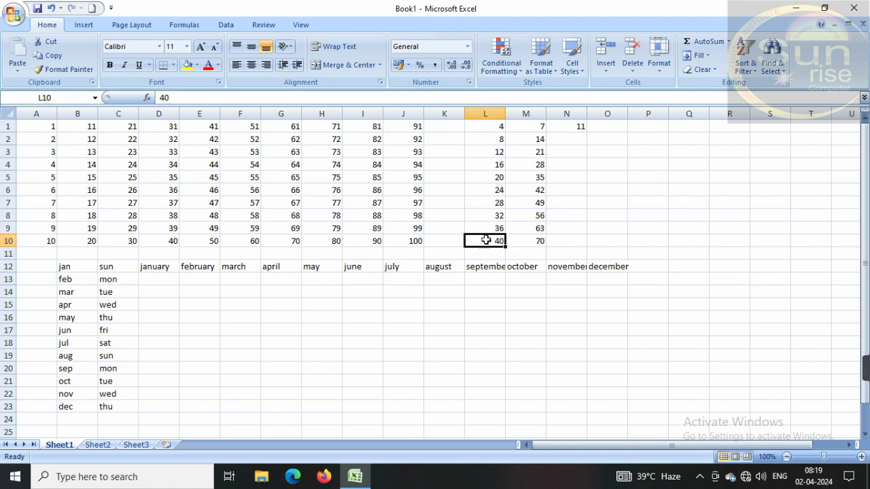
{"action": "left_click", "coordinate": [492, 152]}
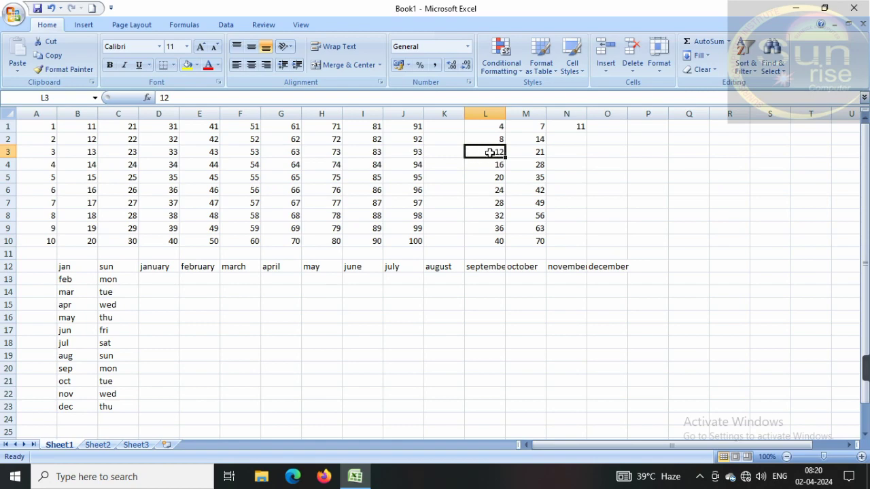
Replace the content of cell N1 with the formula =L1+M1 and fill it down to N10
{"action": "left_click", "coordinate": [577, 126]}
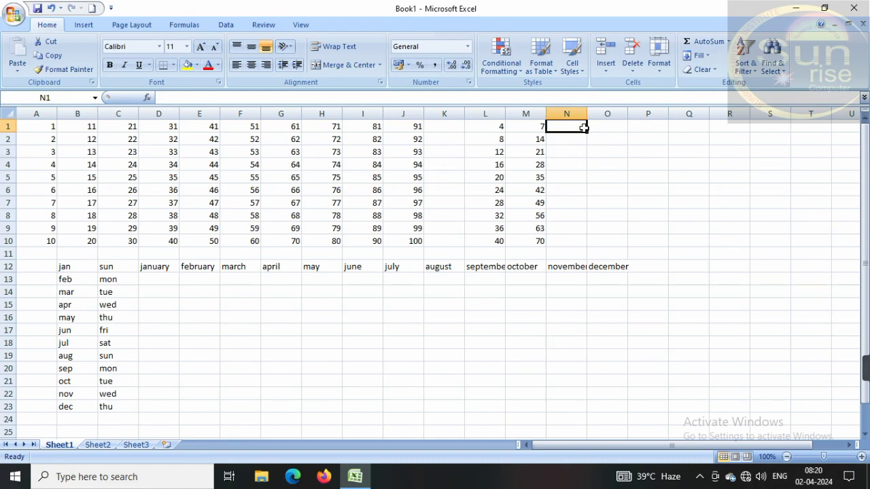
{"action": "type", "text": "="}
{"action": "left_click", "coordinate": [498, 128]}
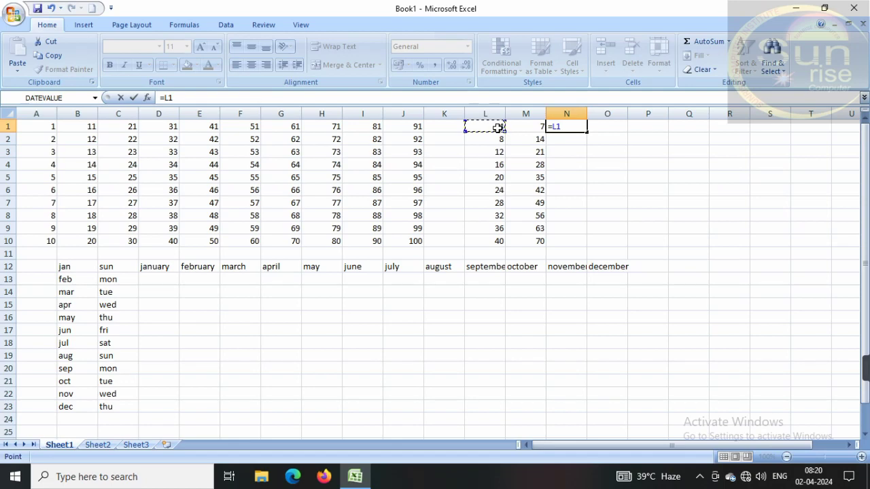
{"action": "type", "text": "+"}
{"action": "left_click", "coordinate": [527, 127]}
{"action": "key", "text": "Return"}
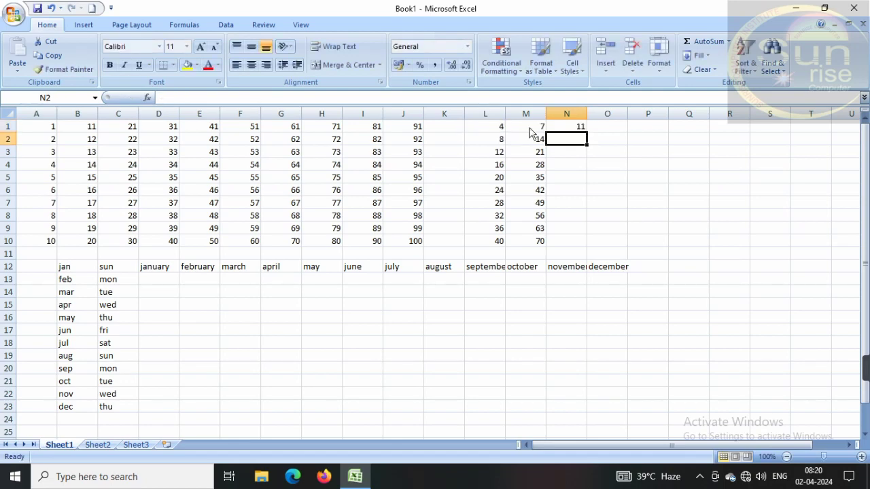
{"action": "left_click", "coordinate": [579, 128]}
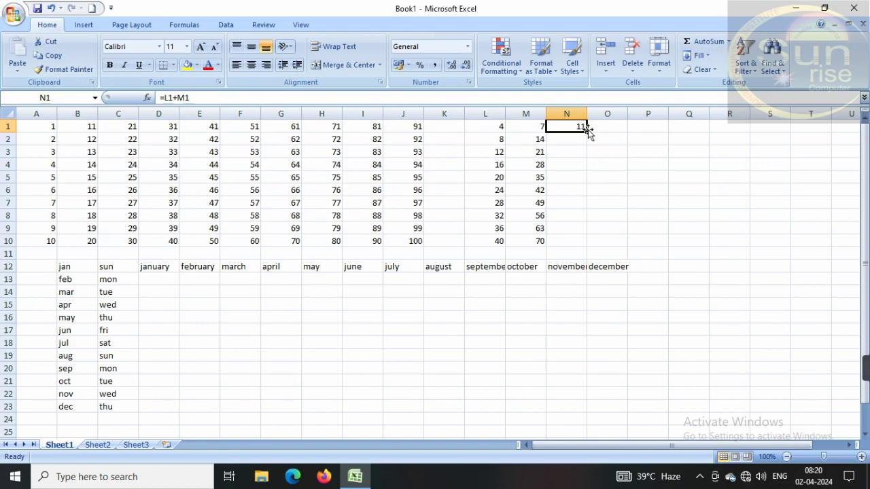
{"action": "left_click_drag", "start_coordinate": [587, 130], "coordinate": [584, 249]}
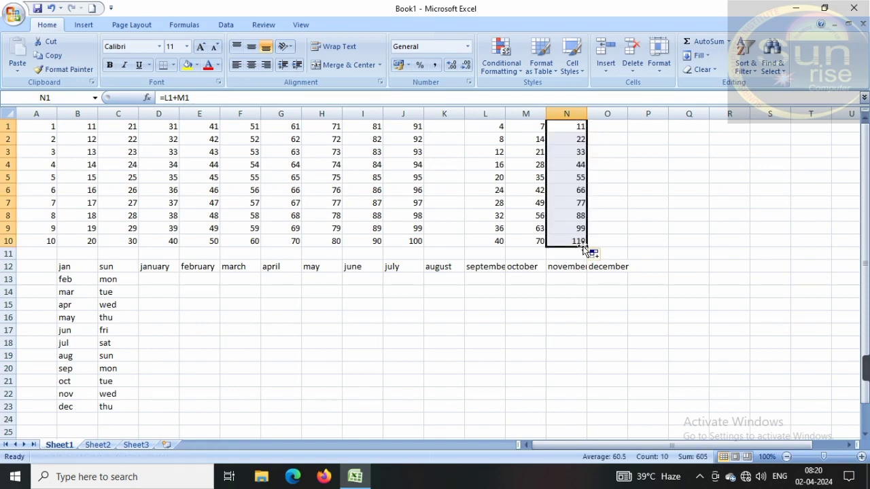
Examine the filled formulas in N2, N3 and N9 against the values they add in columns L and M
{"action": "left_click", "coordinate": [576, 140]}
{"action": "left_click", "coordinate": [497, 140]}
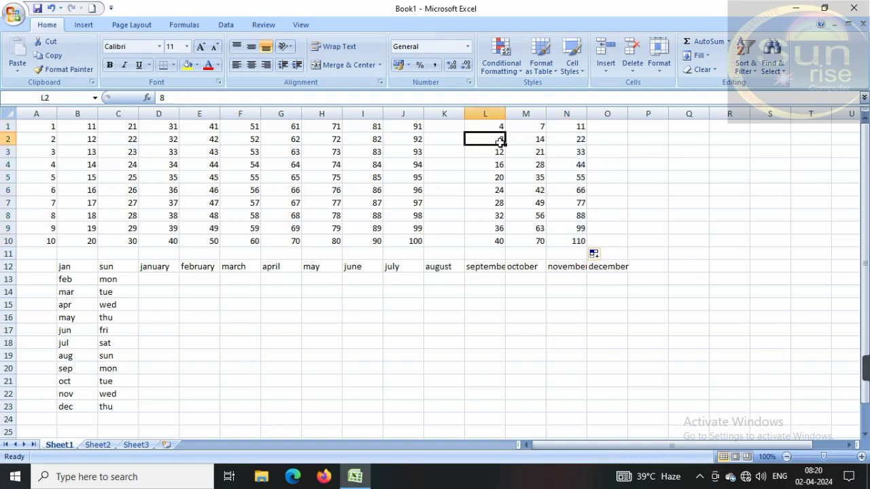
{"action": "left_click", "coordinate": [530, 141]}
{"action": "left_click", "coordinate": [583, 138]}
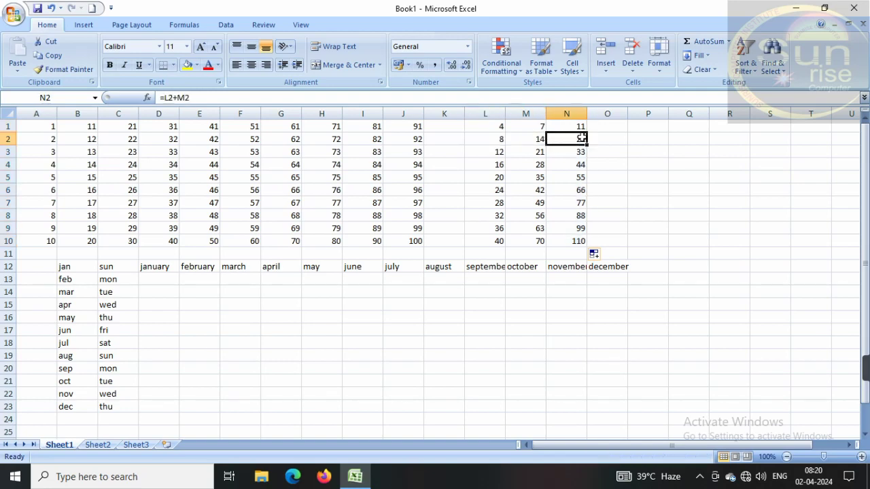
{"action": "left_click", "coordinate": [496, 155]}
{"action": "left_click", "coordinate": [538, 151]}
{"action": "left_click", "coordinate": [575, 151]}
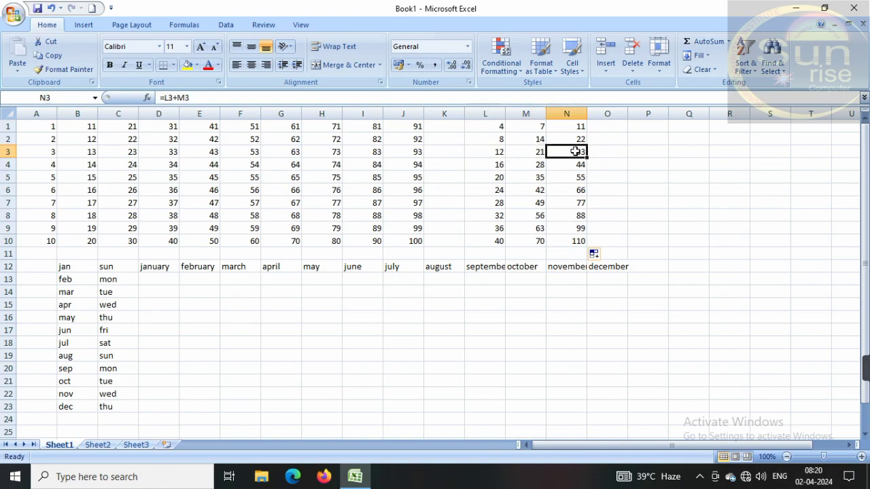
{"action": "left_click", "coordinate": [571, 140]}
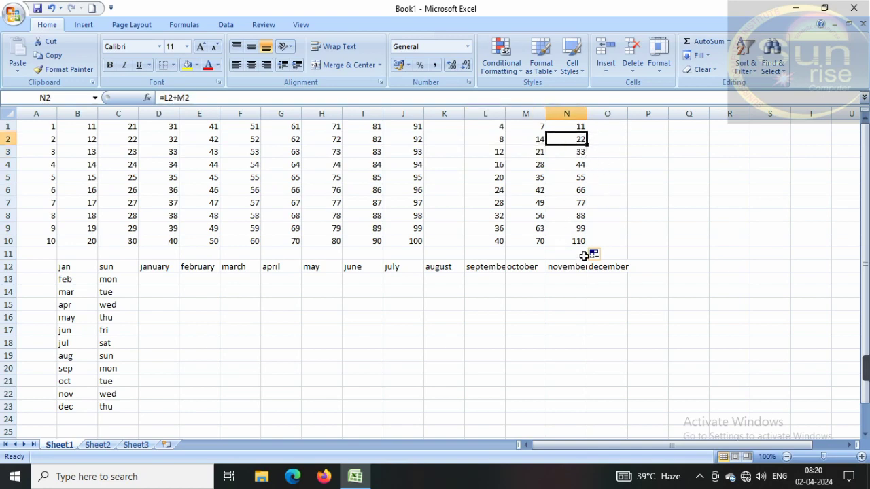
{"action": "left_click", "coordinate": [575, 227]}
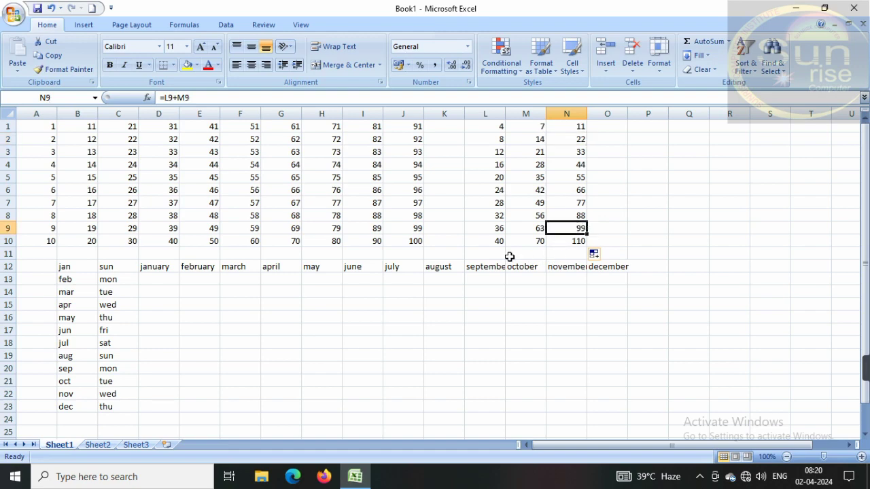
Set cell M9 to 64 and check the linked sum formula in N9 against its source cells
{"action": "left_click", "coordinate": [534, 230]}
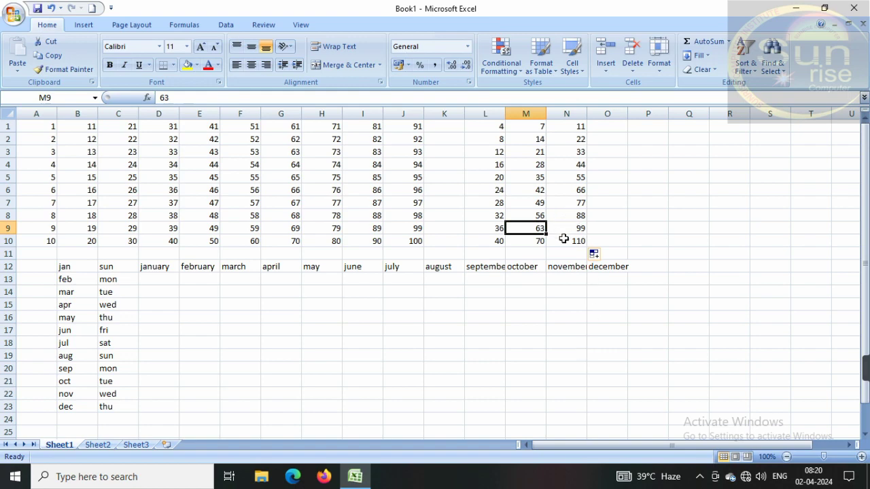
{"action": "type", "text": "6"}
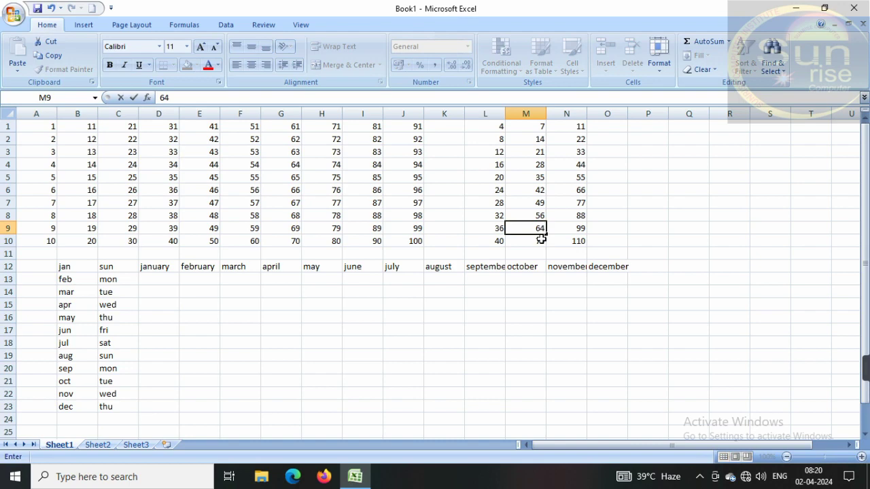
{"action": "key", "text": "Return"}
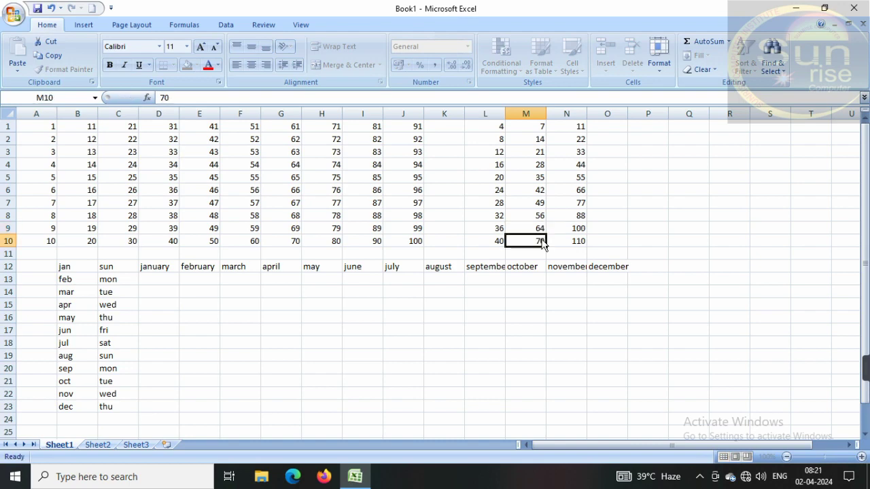
{"action": "left_click", "coordinate": [571, 228]}
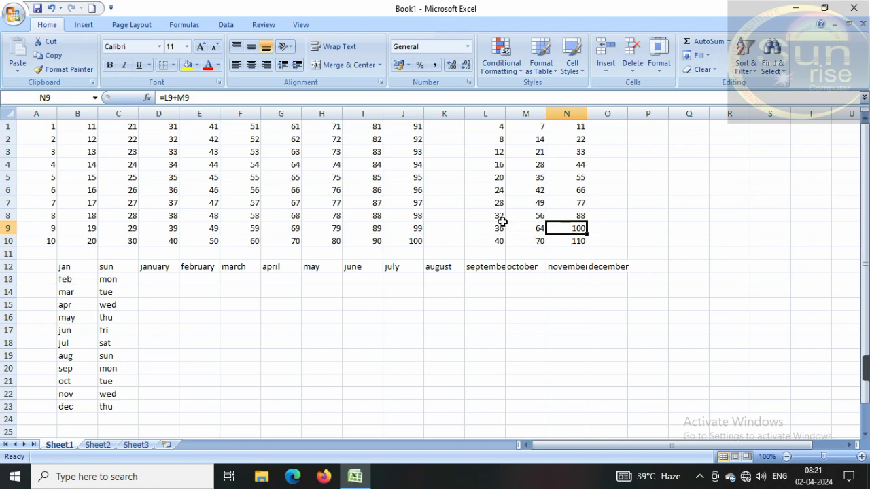
{"action": "left_click_drag", "start_coordinate": [498, 227], "coordinate": [543, 227]}
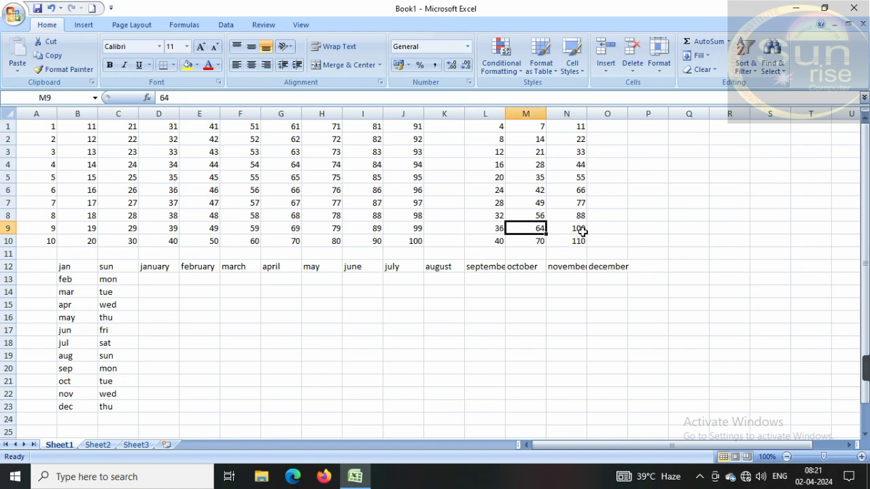
Highlight the formula cell N2 with a yellow fill
{"action": "left_click", "coordinate": [579, 230]}
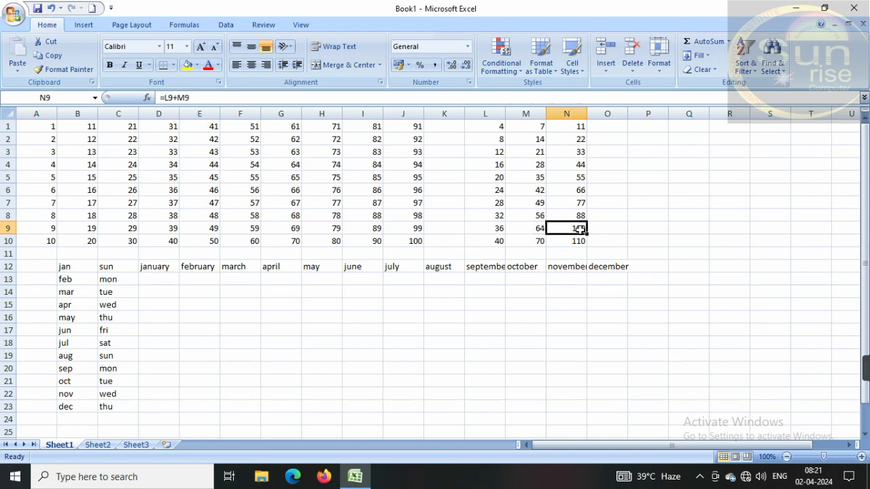
{"action": "left_click", "coordinate": [576, 138]}
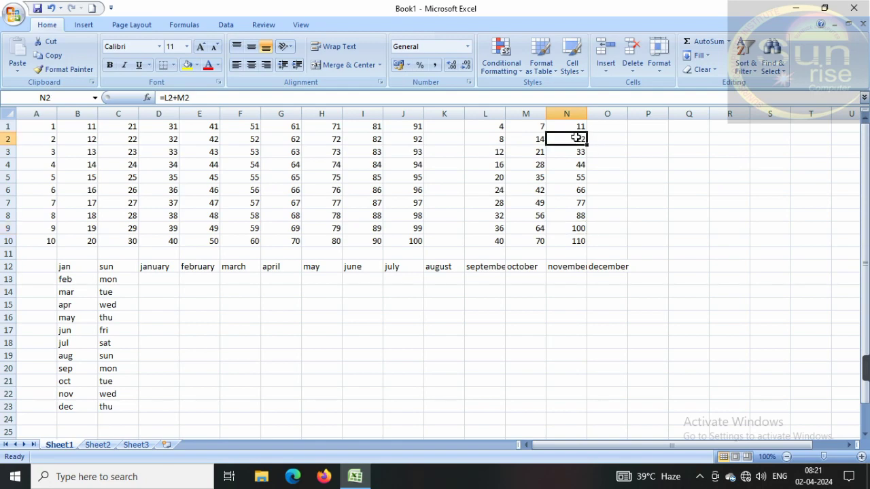
{"action": "left_click", "coordinate": [189, 66]}
{"action": "left_click", "coordinate": [632, 230]}
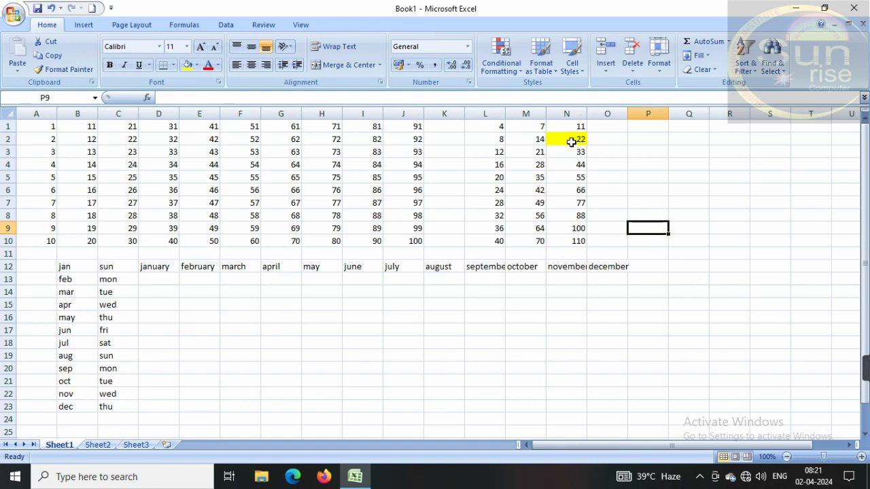
Check the source cells of the sum formula in N2 and set cell L2 to 10
{"action": "left_click", "coordinate": [572, 140]}
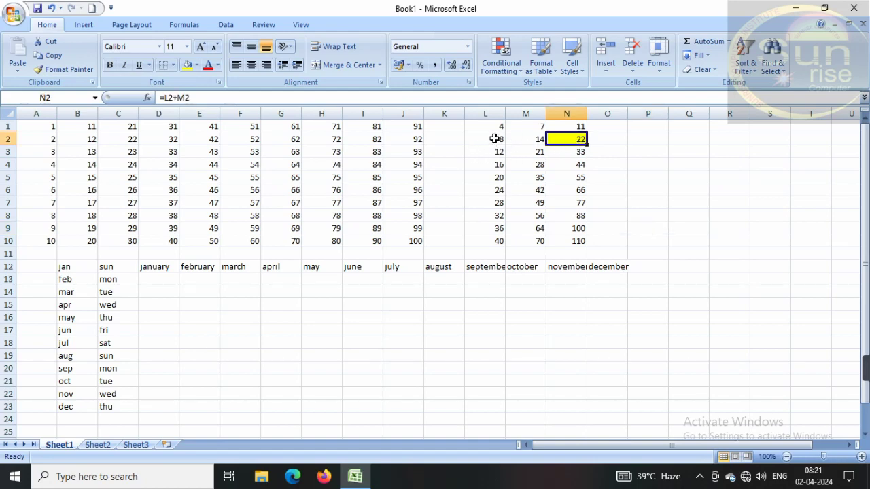
{"action": "left_click", "coordinate": [495, 138]}
{"action": "left_click", "coordinate": [528, 140]}
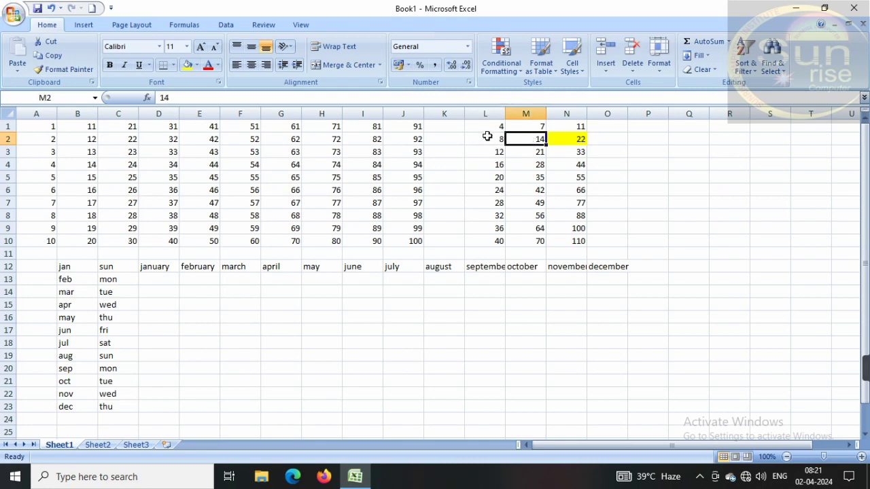
{"action": "left_click", "coordinate": [488, 137]}
{"action": "type", "text": "1"}
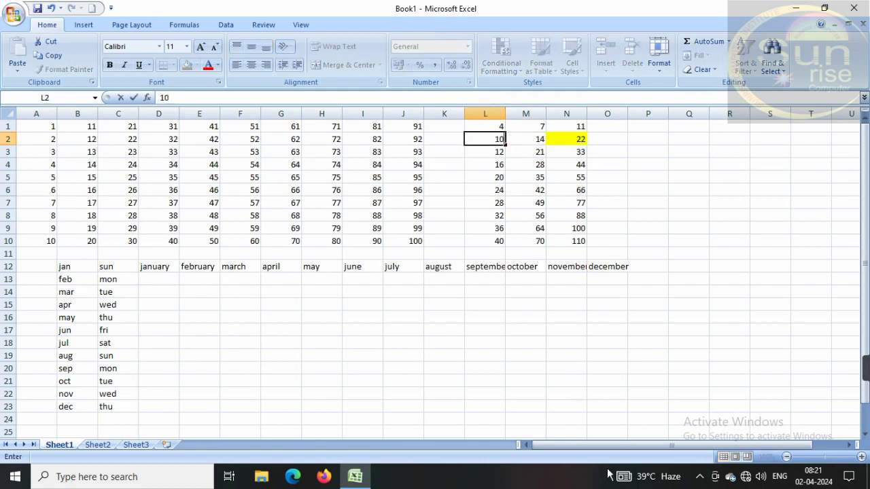
{"action": "type", "text": "0"}
{"action": "key", "text": "Return"}
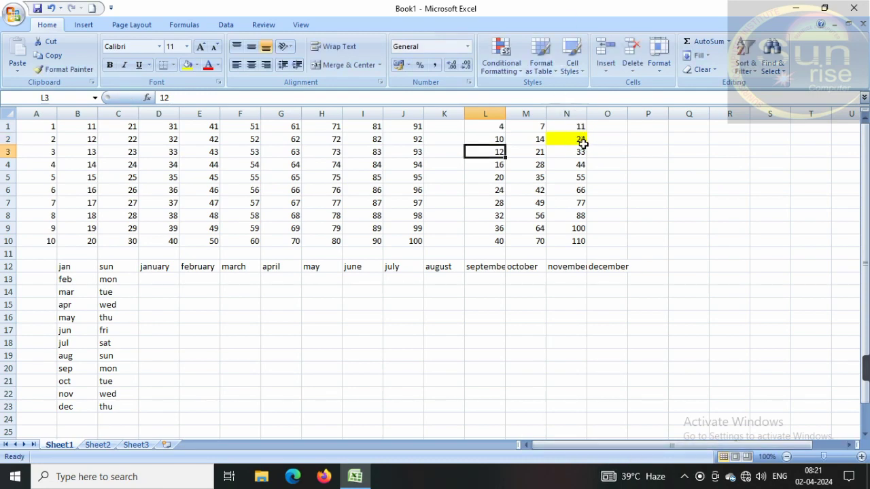
{"action": "left_click", "coordinate": [590, 318]}
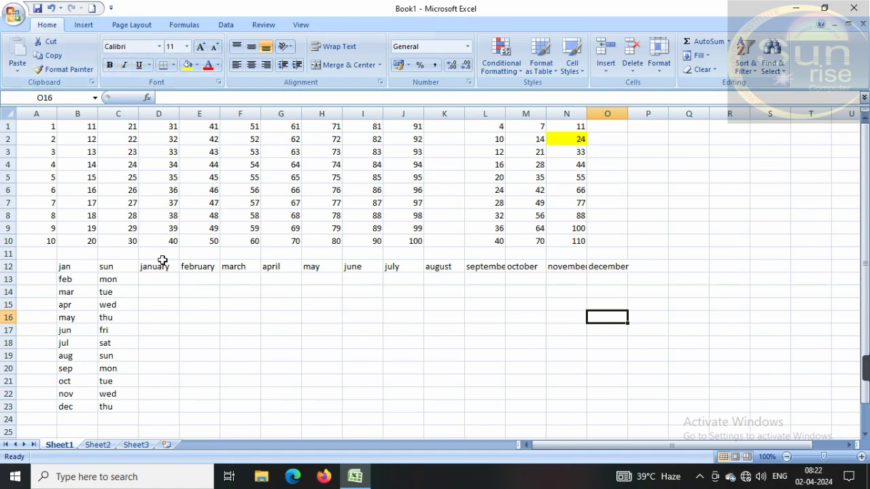
Make the numbers in A1:B10 bold
{"action": "left_click_drag", "start_coordinate": [45, 129], "coordinate": [74, 242]}
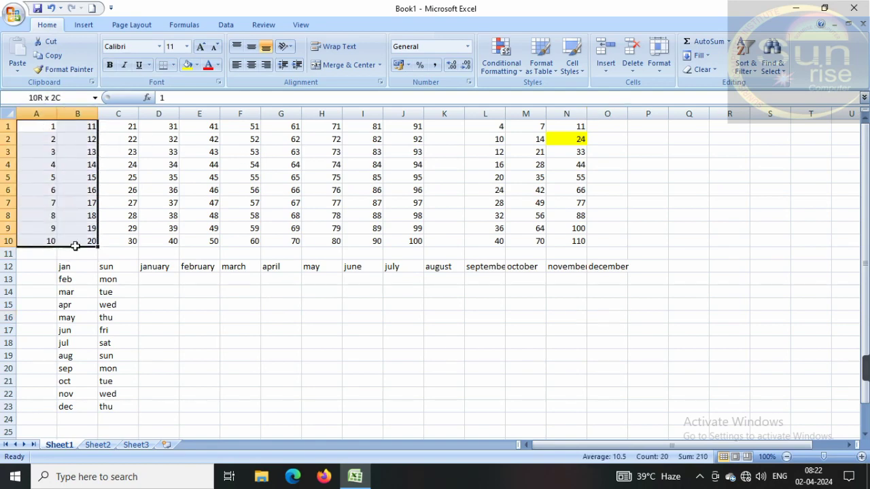
{"action": "left_click", "coordinate": [109, 65]}
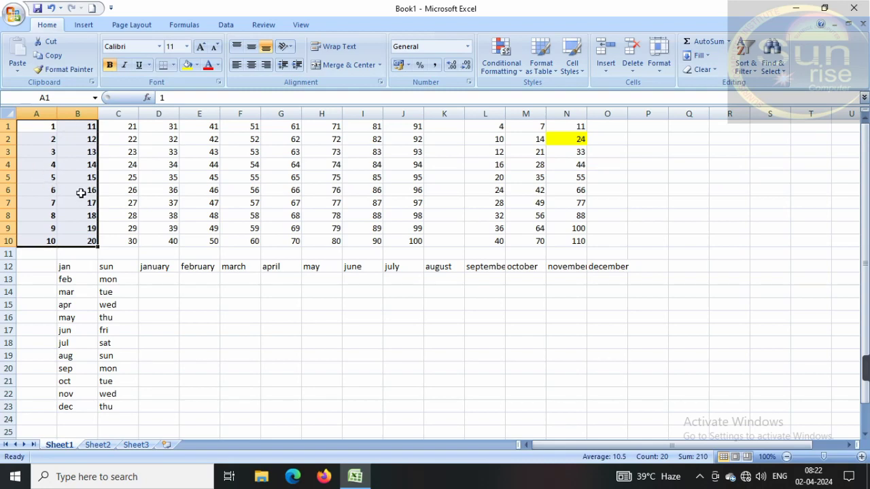
{"action": "left_click", "coordinate": [111, 243]}
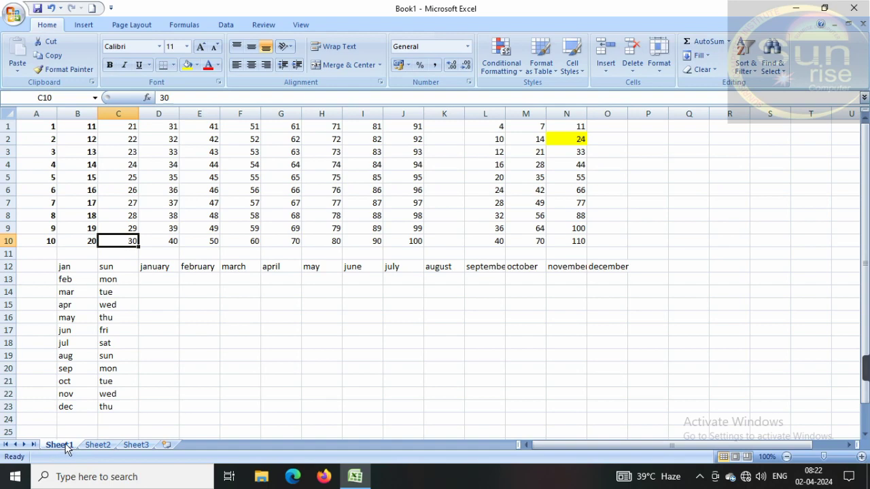
Switch to the salary table on Sheet2 and select its merged title cell E1
{"action": "left_click", "coordinate": [127, 447]}
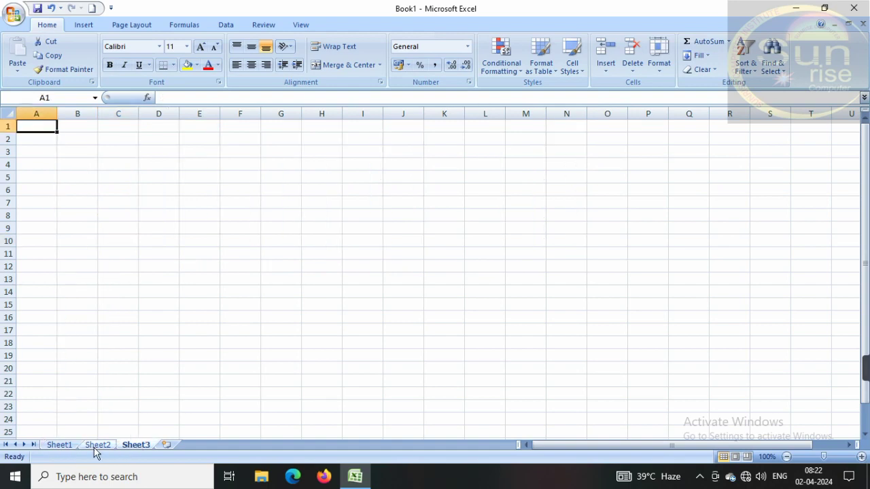
{"action": "left_click", "coordinate": [98, 445]}
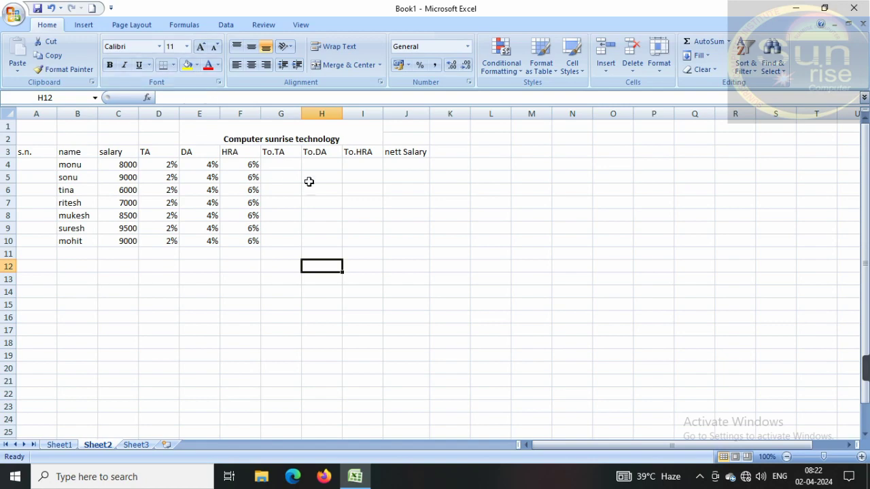
{"action": "left_click", "coordinate": [333, 129]}
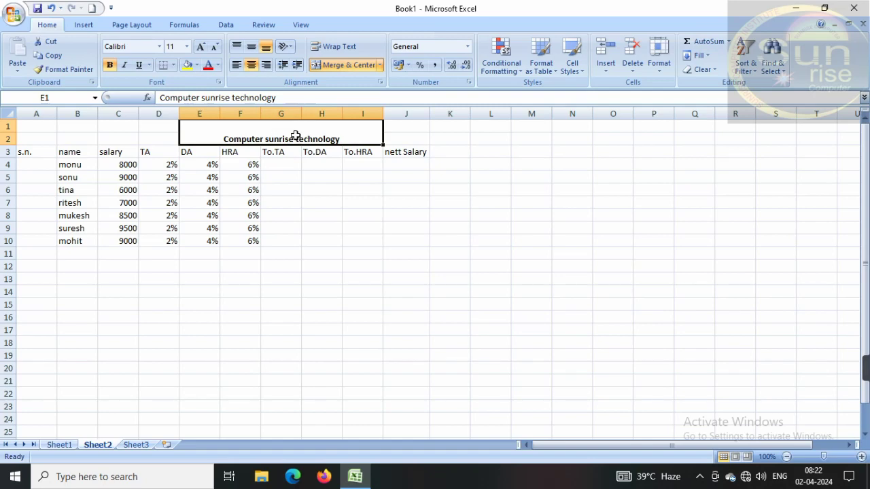
Merge and center the empty range N2:Q4 beside the salary table
{"action": "left_click_drag", "start_coordinate": [571, 136], "coordinate": [701, 166]}
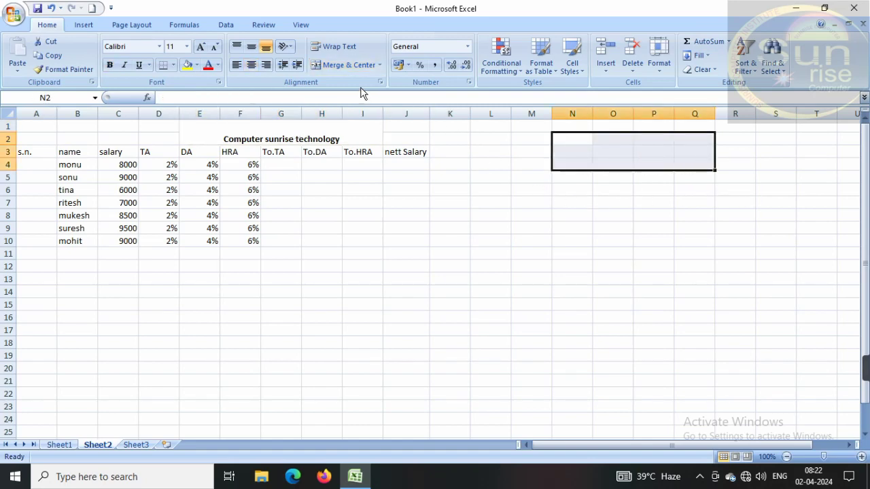
{"action": "left_click", "coordinate": [349, 65]}
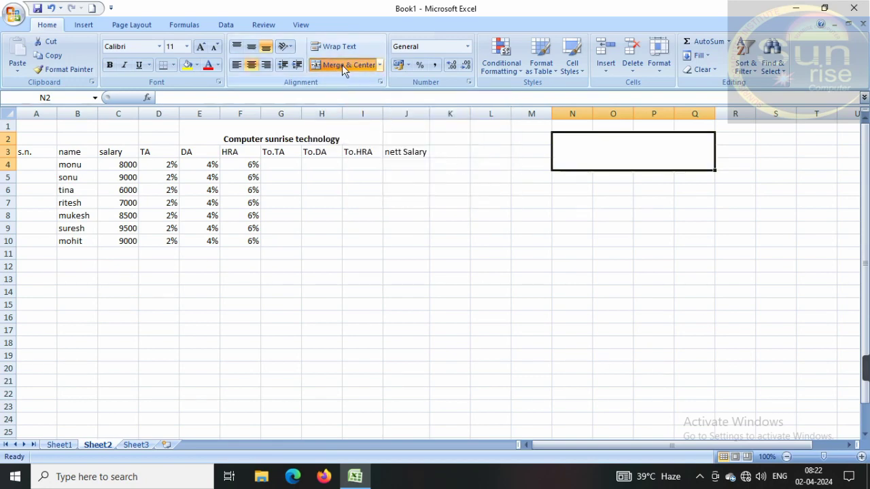
{"action": "left_click", "coordinate": [649, 218]}
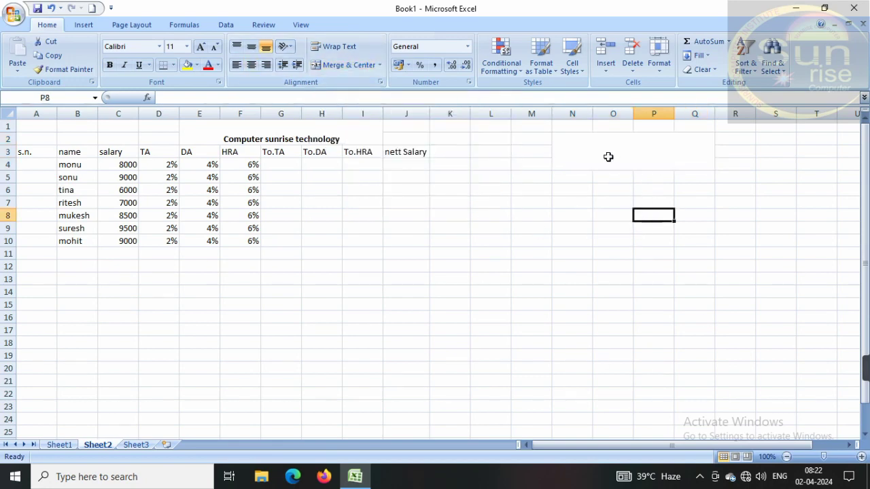
Enter the sample text fghjk in the merged cell N2:Q4
{"action": "left_click", "coordinate": [608, 157]}
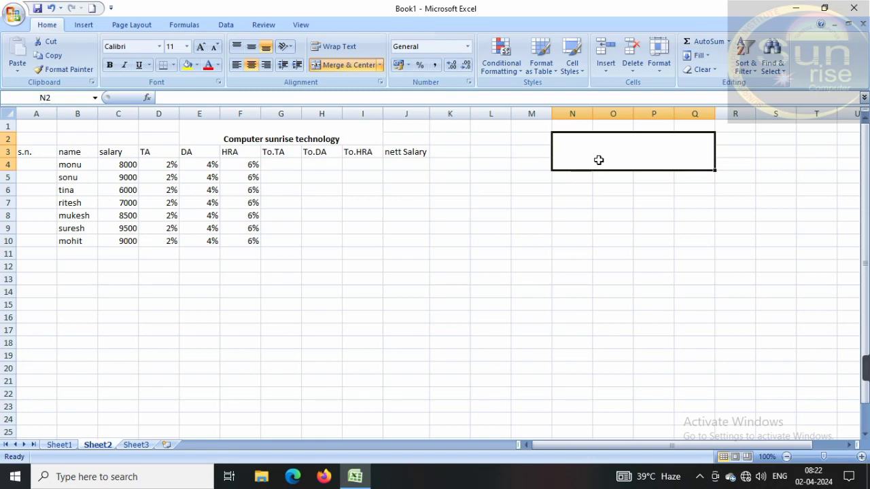
{"action": "type", "text": "fghjk"}
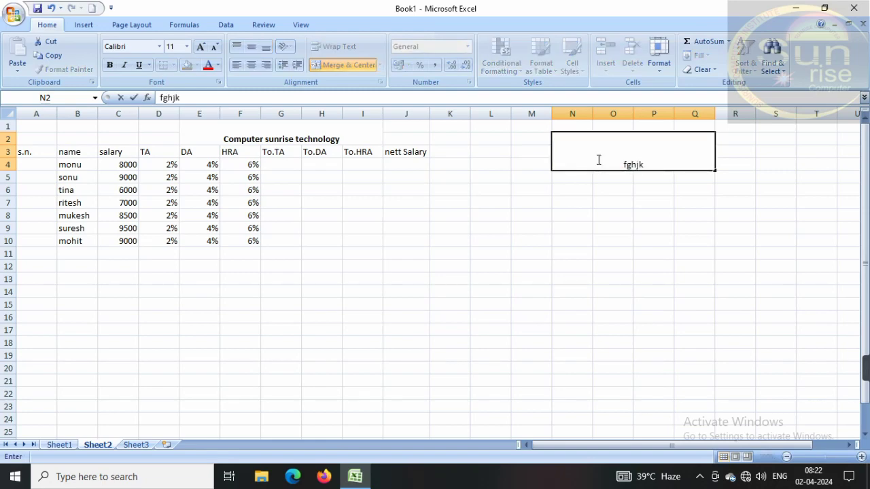
{"action": "left_click", "coordinate": [705, 205]}
Try the Angle Counterclockwise, Vertical Text and Rotate Text Down orientations on the sample text in N2, and restore it to horizontal
{"action": "left_click", "coordinate": [633, 166]}
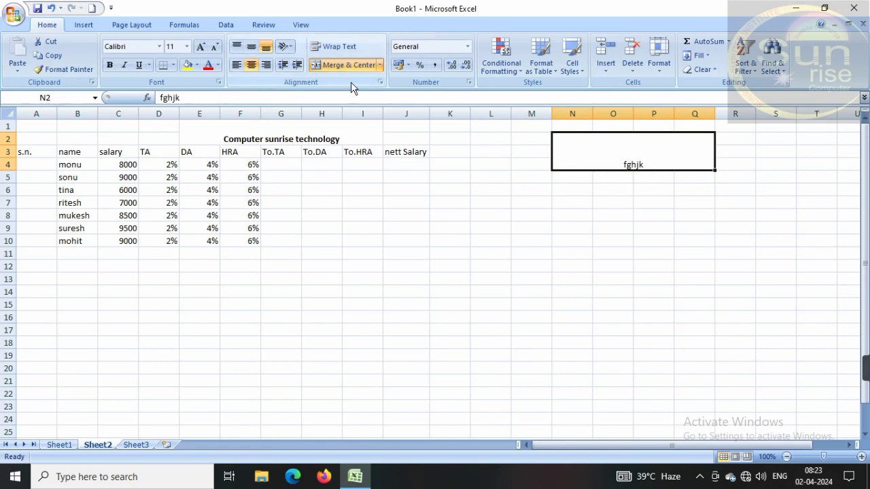
{"action": "left_click", "coordinate": [288, 49]}
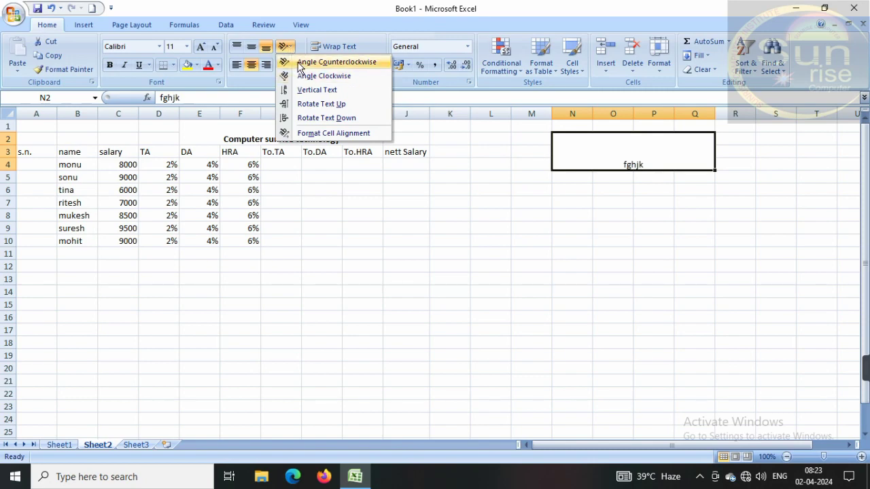
{"action": "left_click", "coordinate": [309, 63]}
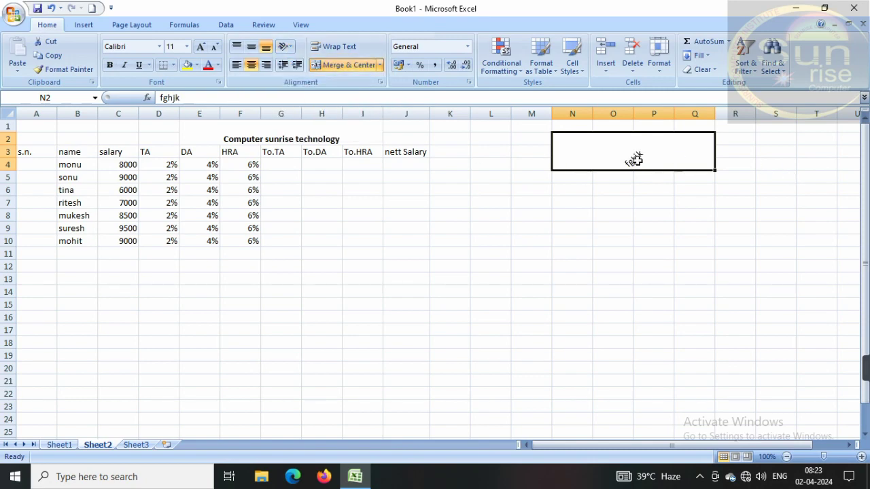
{"action": "left_click", "coordinate": [285, 46]}
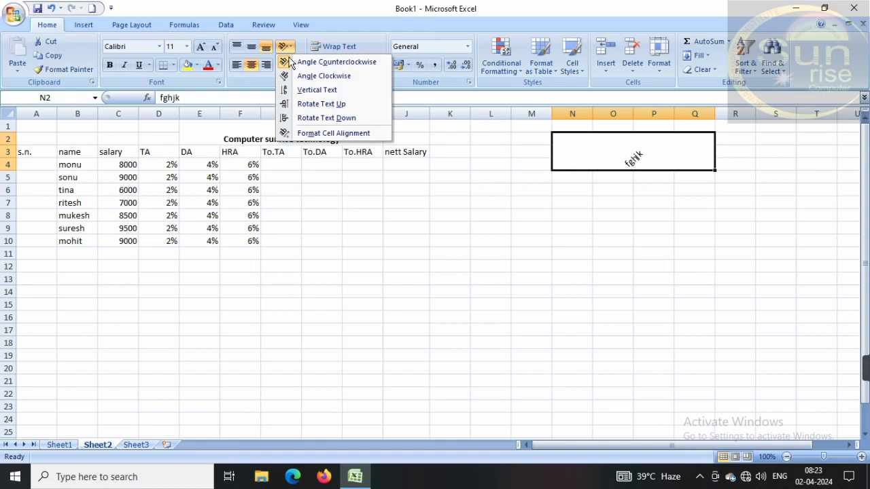
{"action": "left_click", "coordinate": [311, 90]}
{"action": "left_click", "coordinate": [286, 46]}
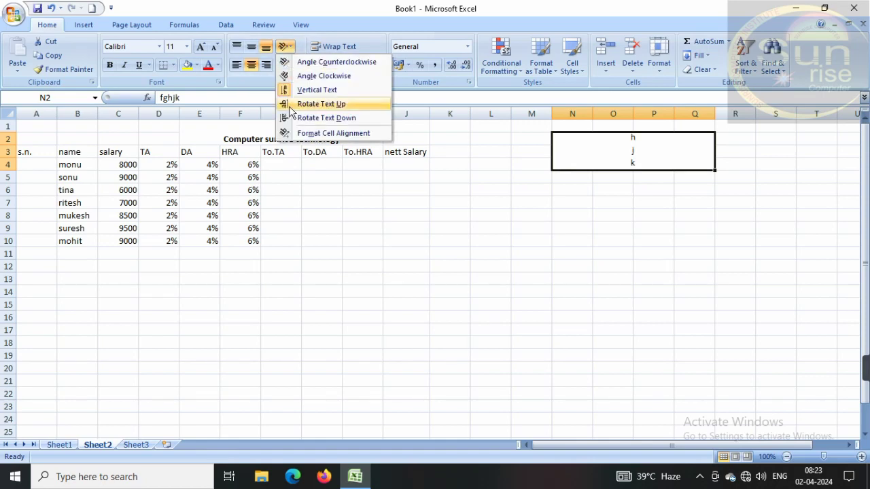
{"action": "left_click", "coordinate": [300, 118]}
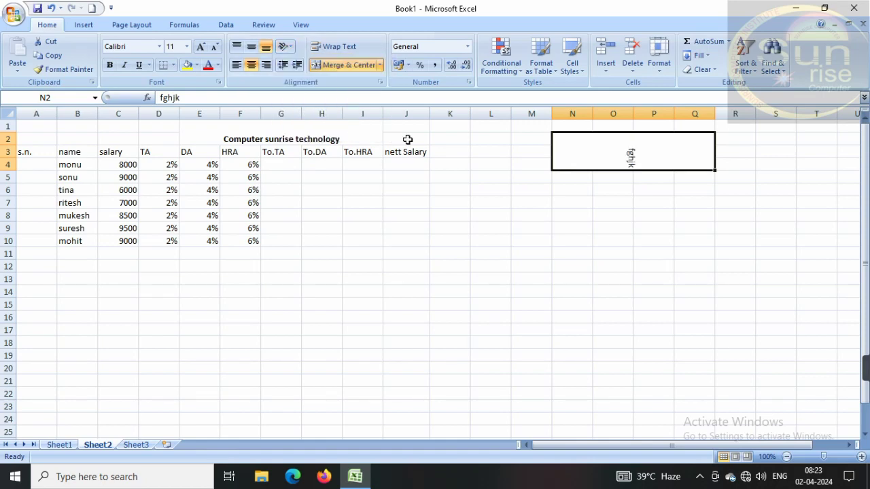
{"action": "left_click", "coordinate": [285, 46]}
{"action": "left_click", "coordinate": [299, 117]}
{"action": "left_click", "coordinate": [644, 192]}
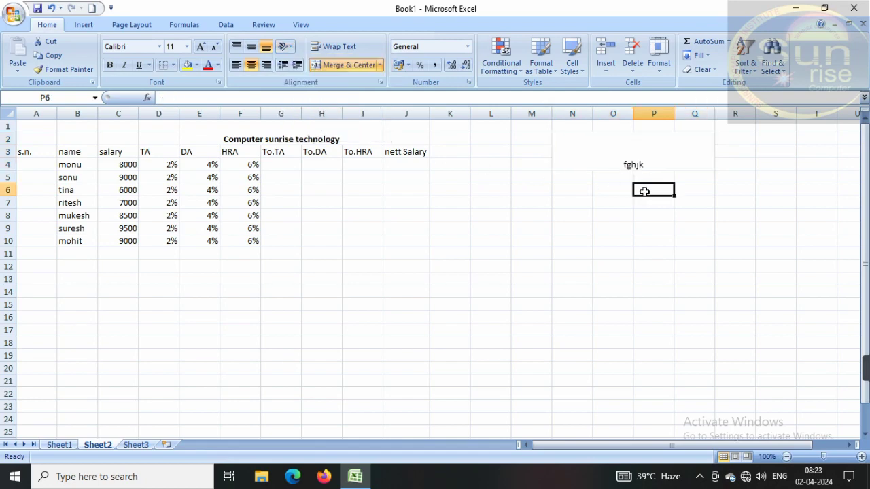
Clear the sample text from the merged cell N2:Q4
{"action": "left_click", "coordinate": [635, 164]}
{"action": "key", "text": "Delete"}
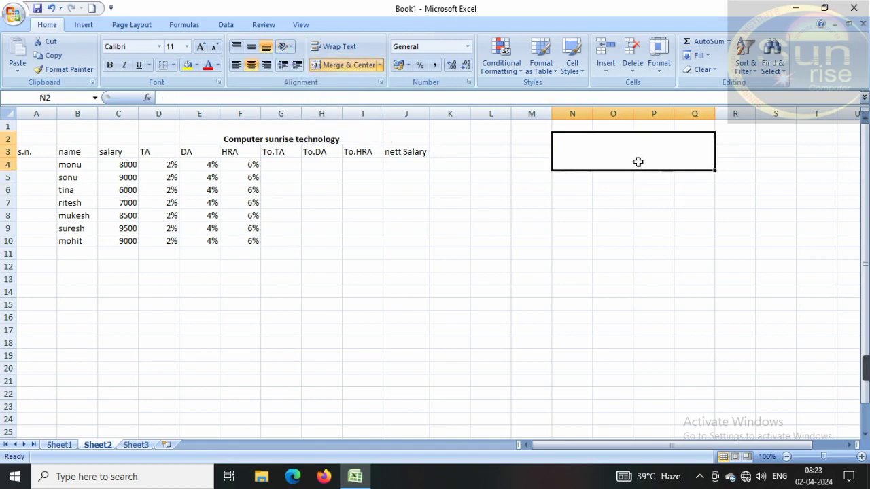
{"action": "left_click", "coordinate": [401, 281]}
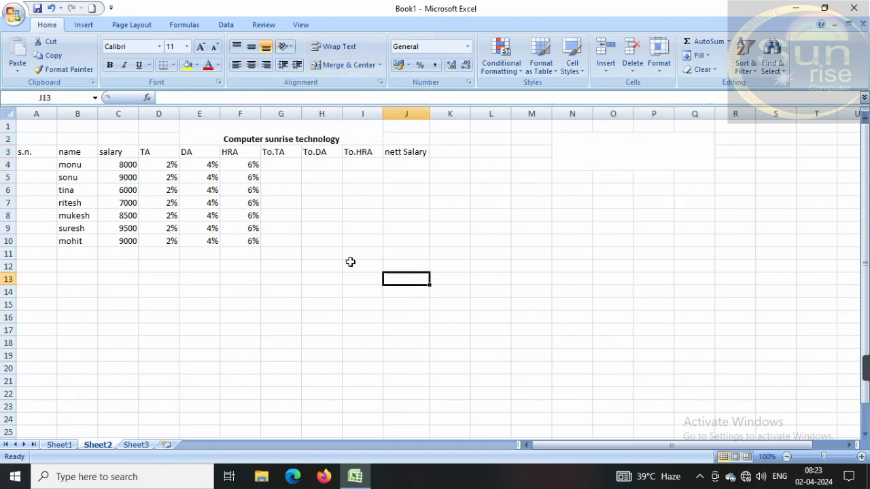
Increase the font size of the title "Computer sunrise technology" in E1 to 14
{"action": "left_click", "coordinate": [216, 134]}
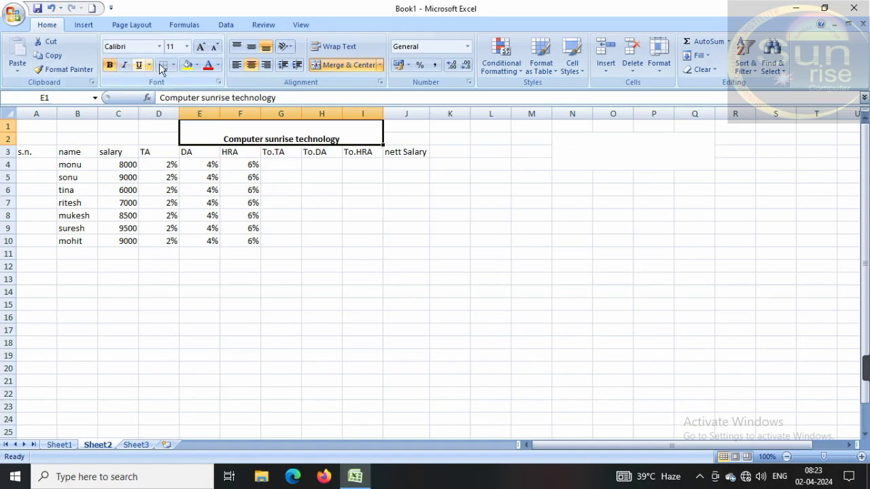
{"action": "left_click", "coordinate": [202, 47]}
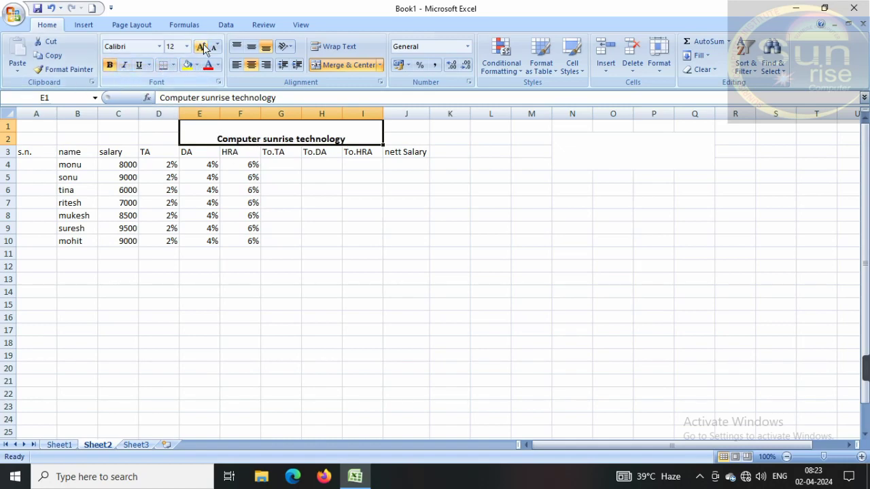
{"action": "left_click", "coordinate": [201, 46]}
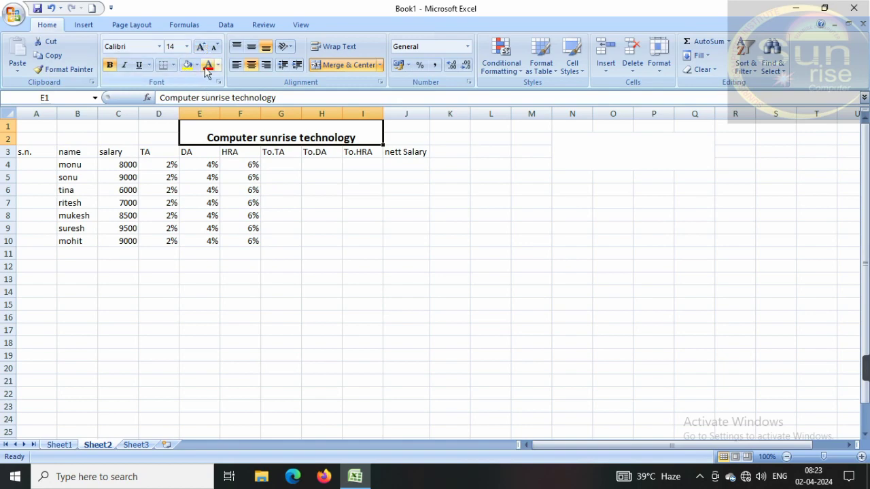
Give the title cell E1 a light blue fill and red text
{"action": "left_click", "coordinate": [197, 65]}
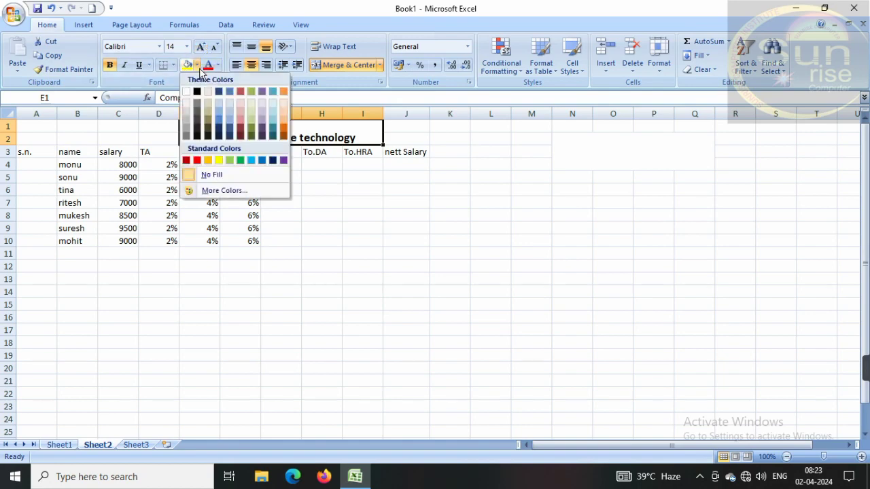
{"action": "left_click", "coordinate": [219, 108]}
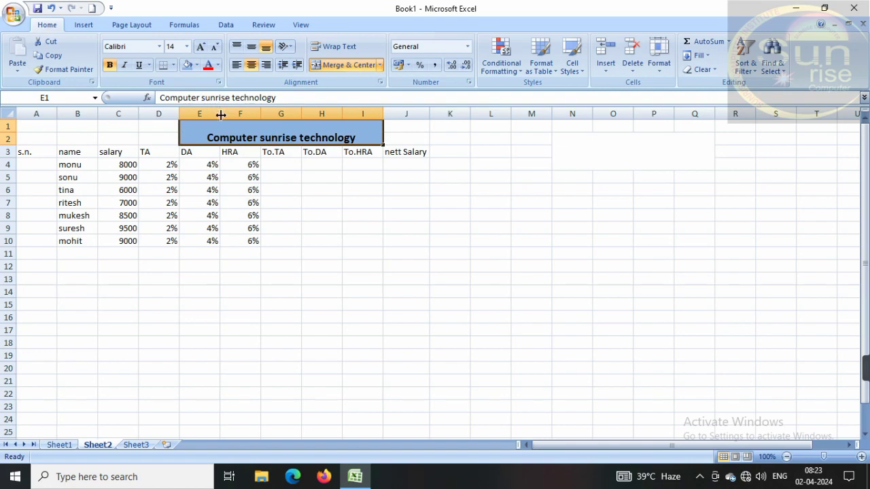
{"action": "left_click", "coordinate": [218, 65]}
{"action": "left_click", "coordinate": [219, 175]}
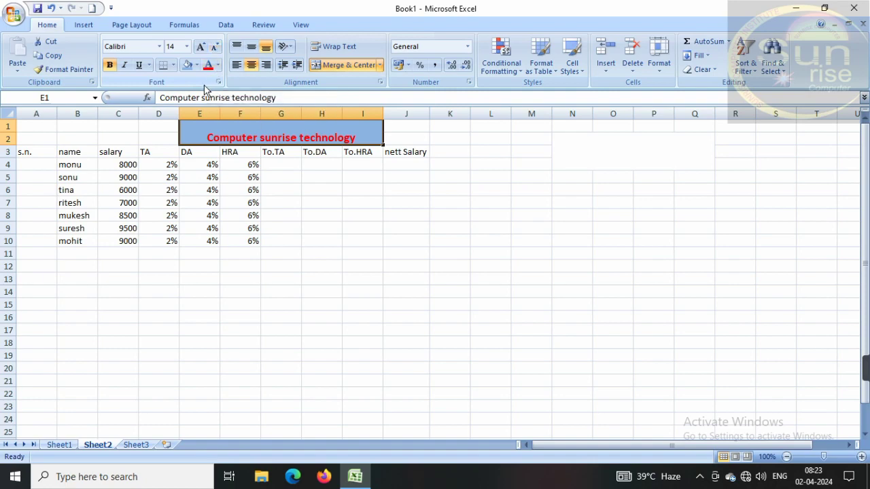
{"action": "left_click", "coordinate": [197, 65]}
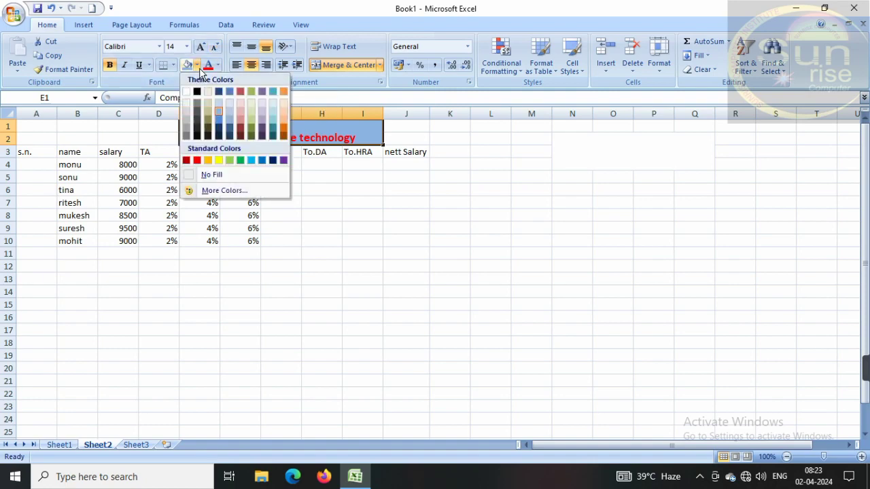
{"action": "left_click", "coordinate": [198, 68]}
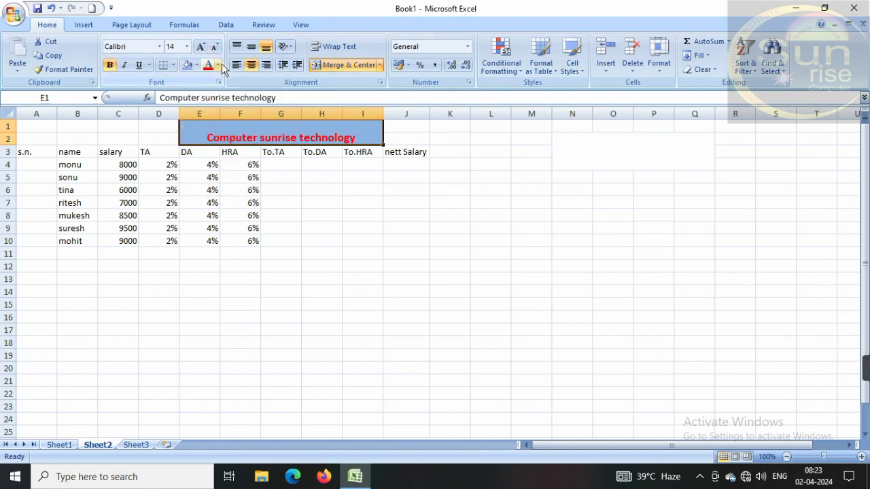
{"action": "left_click", "coordinate": [221, 66]}
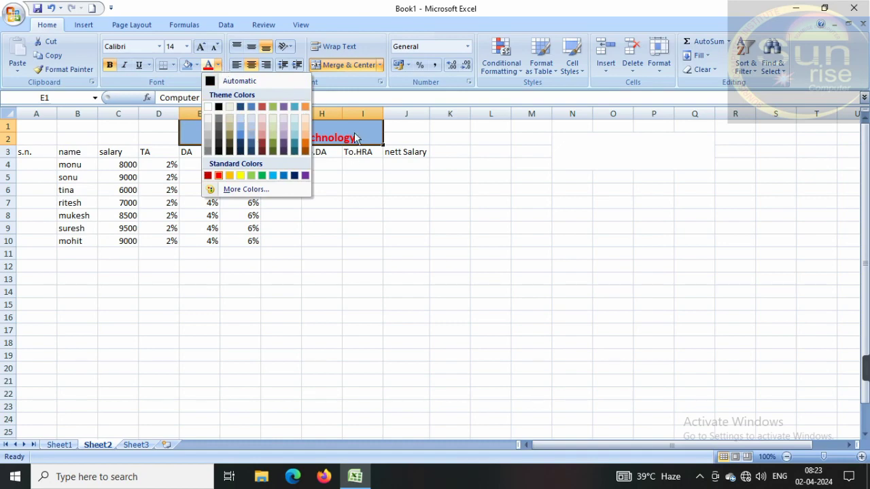
{"action": "left_click", "coordinate": [297, 177]}
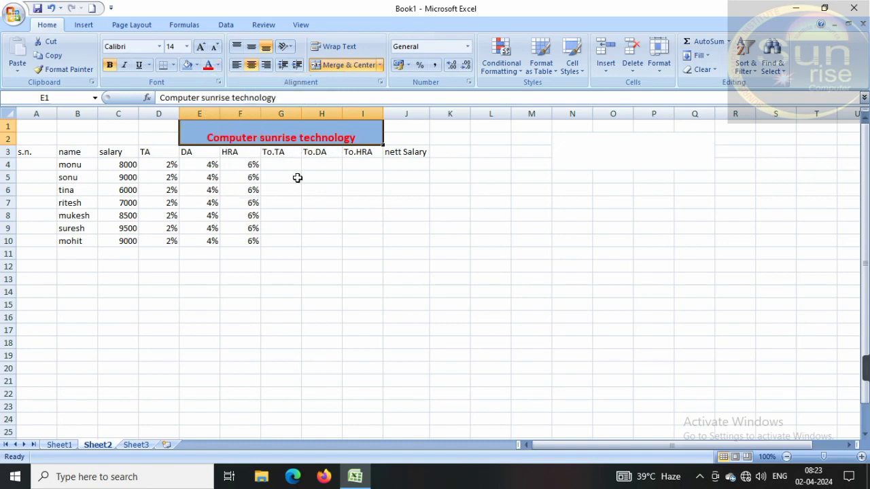
Add outside borders to the merged title cell E1
{"action": "left_click", "coordinate": [319, 229]}
{"action": "left_click", "coordinate": [238, 134]}
{"action": "left_click", "coordinate": [174, 65]}
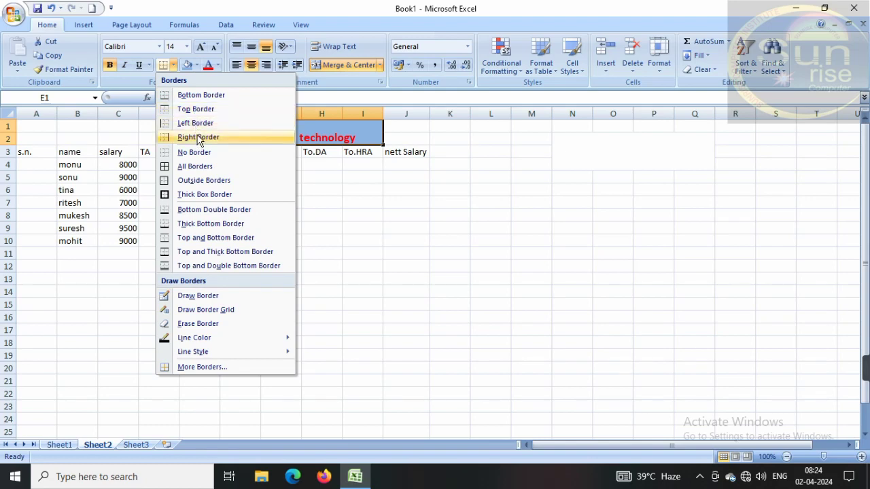
{"action": "left_click", "coordinate": [212, 181]}
{"action": "left_click", "coordinate": [421, 212]}
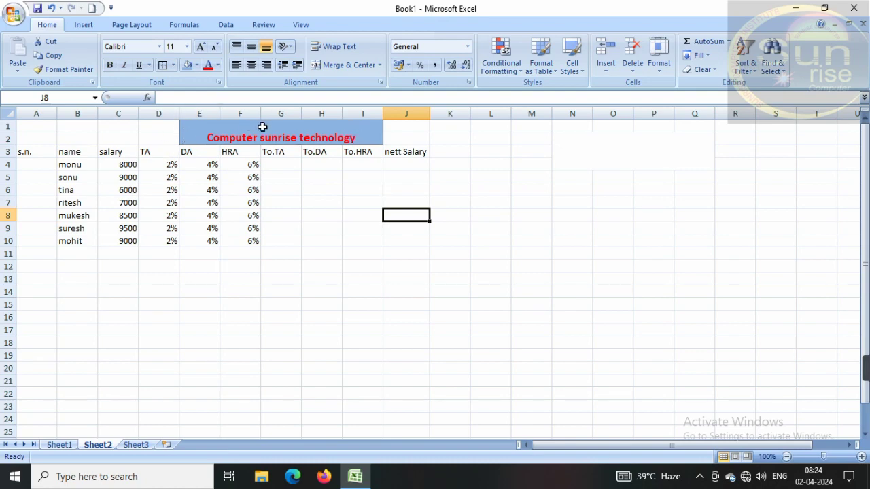
Set the border line colour to red and draw red borders along the edges of the merged title cell
{"action": "left_click", "coordinate": [174, 64]}
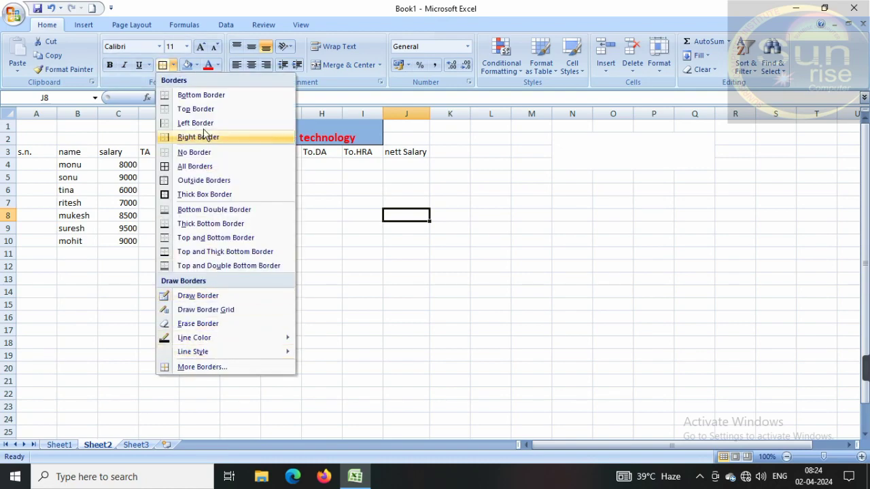
{"action": "mouse_move", "coordinate": [216, 337]}
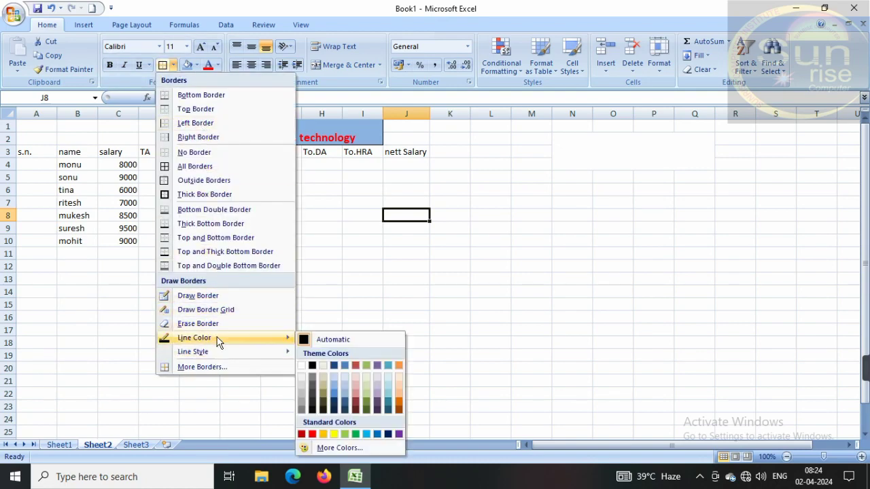
{"action": "left_click", "coordinate": [312, 433]}
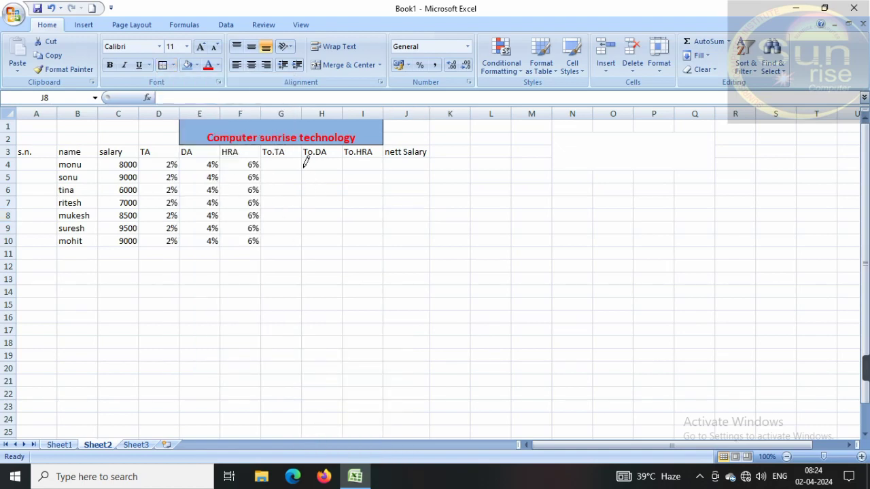
{"action": "left_click_drag", "start_coordinate": [182, 119], "coordinate": [182, 141]}
{"action": "left_click_drag", "start_coordinate": [383, 127], "coordinate": [384, 140]}
{"action": "left_click_drag", "start_coordinate": [276, 139], "coordinate": [354, 139]}
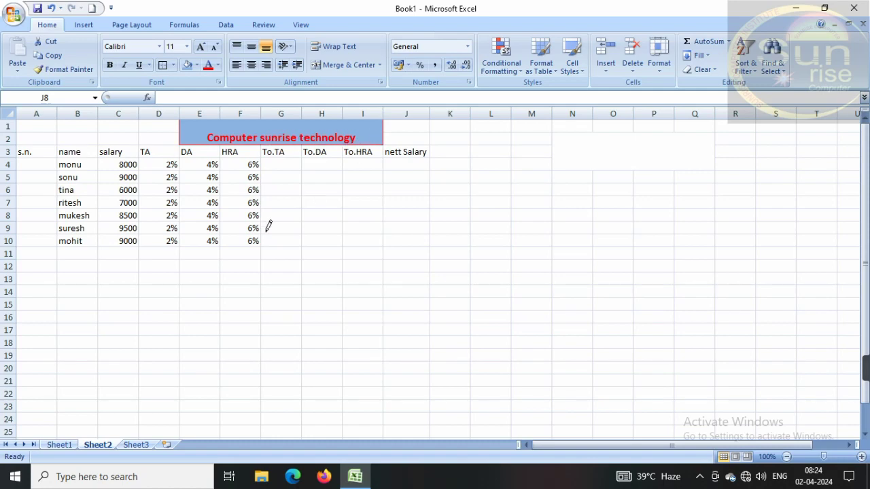
Apply a red outside border to the empty cell J8
{"action": "left_click", "coordinate": [162, 66]}
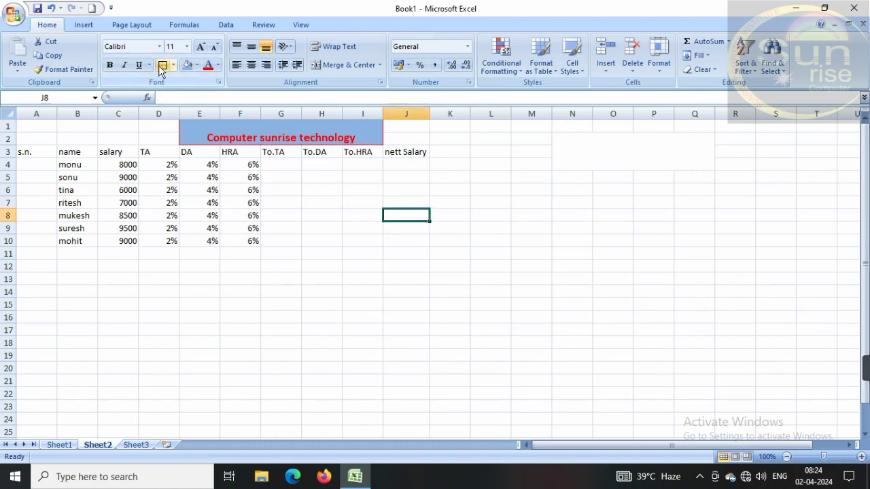
{"action": "left_click", "coordinate": [415, 251]}
{"action": "left_click", "coordinate": [319, 230]}
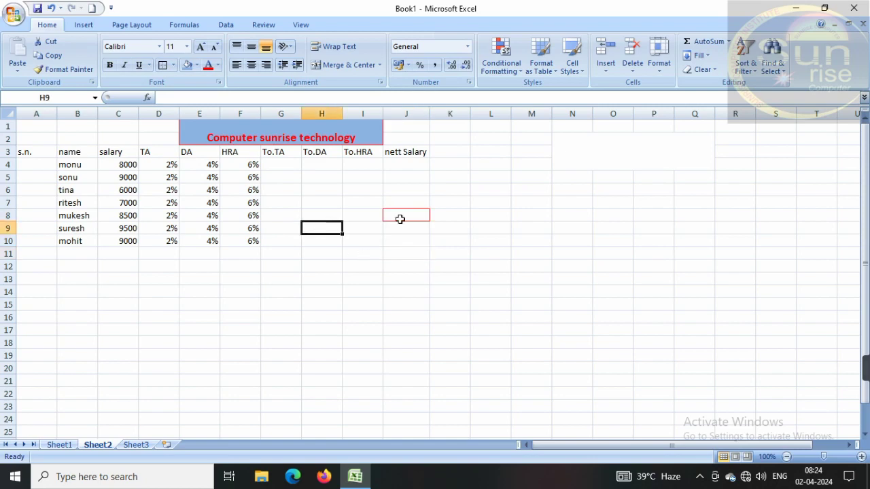
{"action": "left_click", "coordinate": [406, 215]}
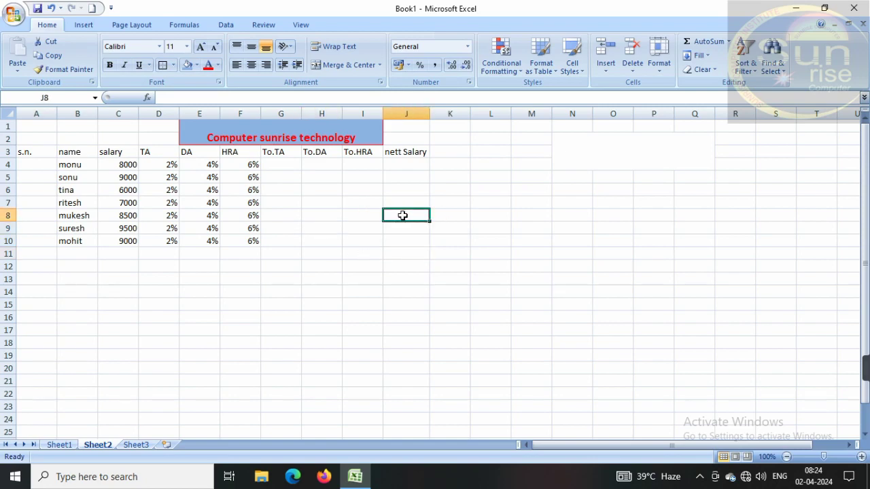
Remove the border from cell J8 with the No Border option
{"action": "left_click", "coordinate": [438, 267]}
{"action": "left_click", "coordinate": [410, 219]}
{"action": "left_click", "coordinate": [174, 66]}
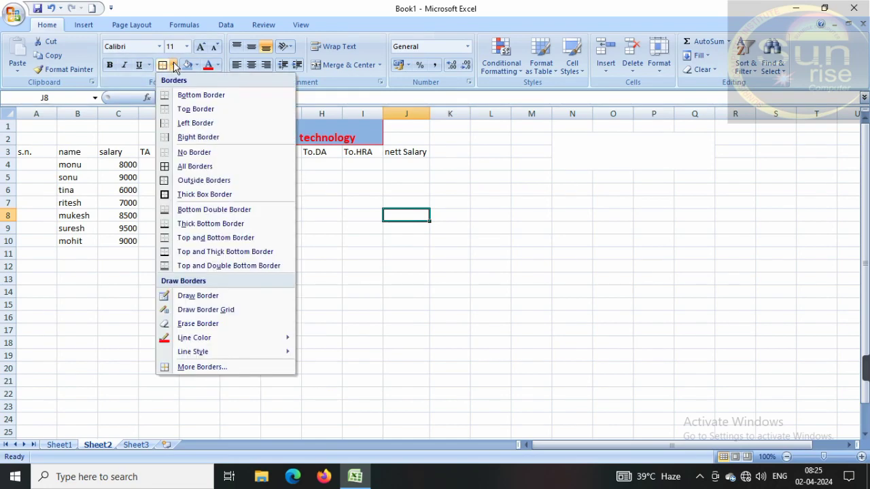
{"action": "left_click", "coordinate": [204, 152]}
{"action": "left_click", "coordinate": [405, 278]}
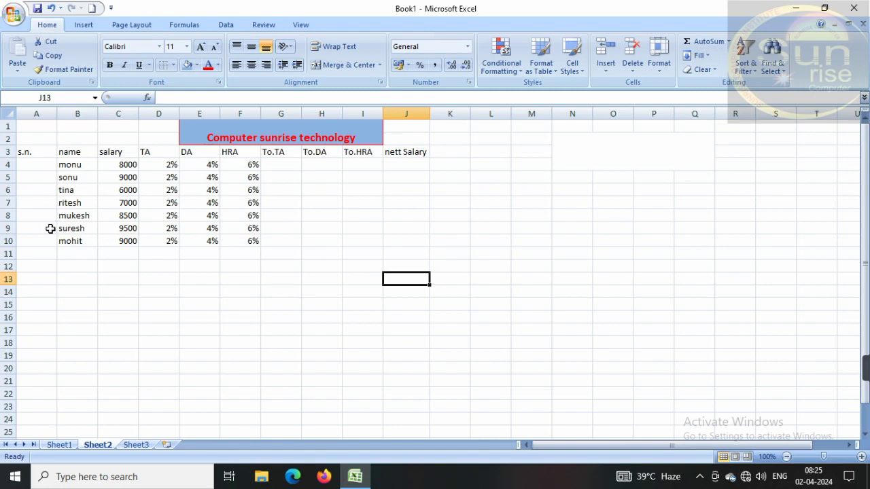
{"action": "left_click", "coordinate": [38, 152]}
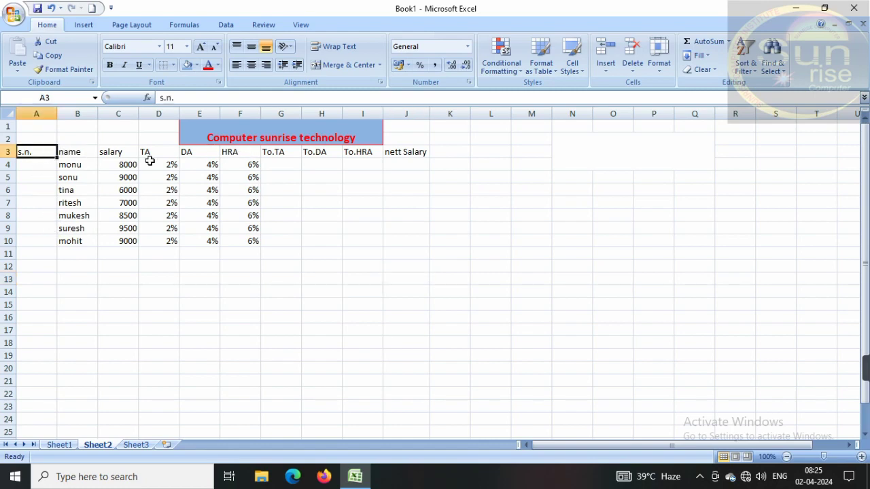
{"action": "left_click", "coordinate": [73, 154]}
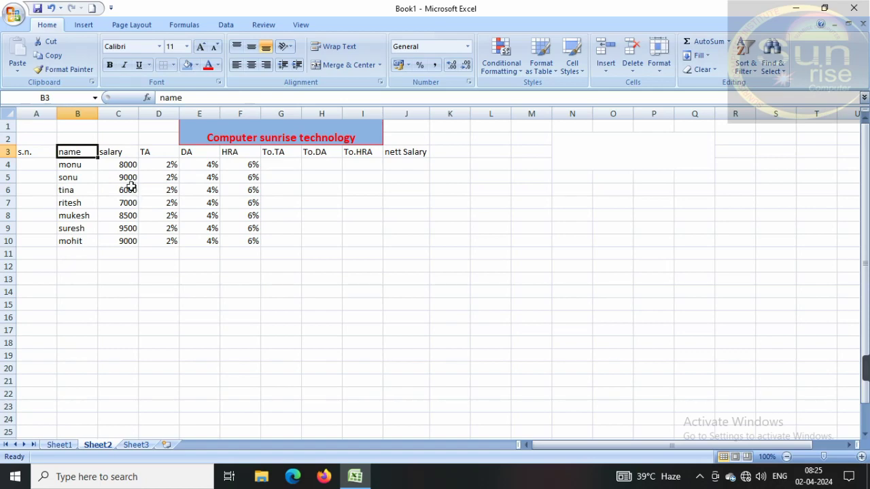
{"action": "left_click", "coordinate": [158, 151]}
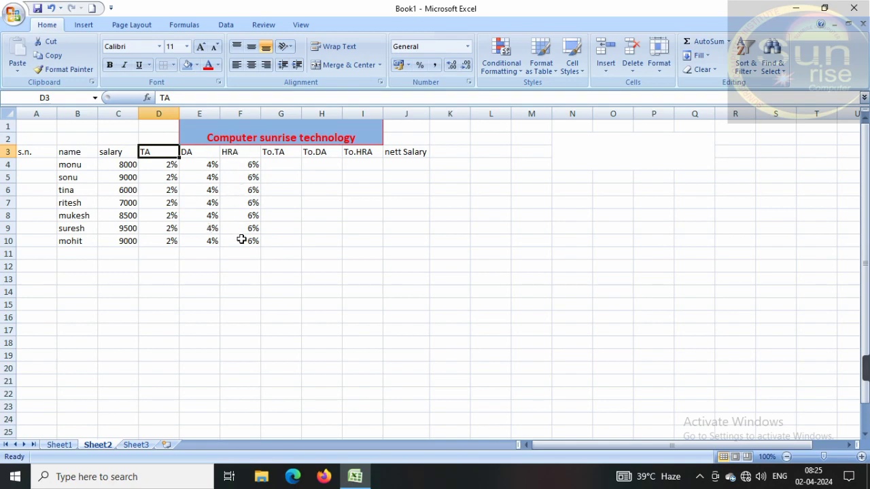
{"action": "left_click", "coordinate": [416, 166]}
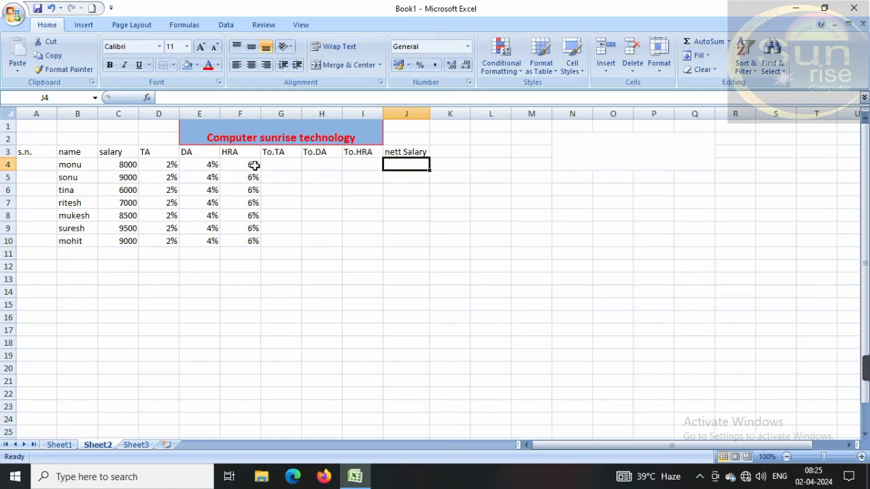
{"action": "left_click", "coordinate": [286, 168]}
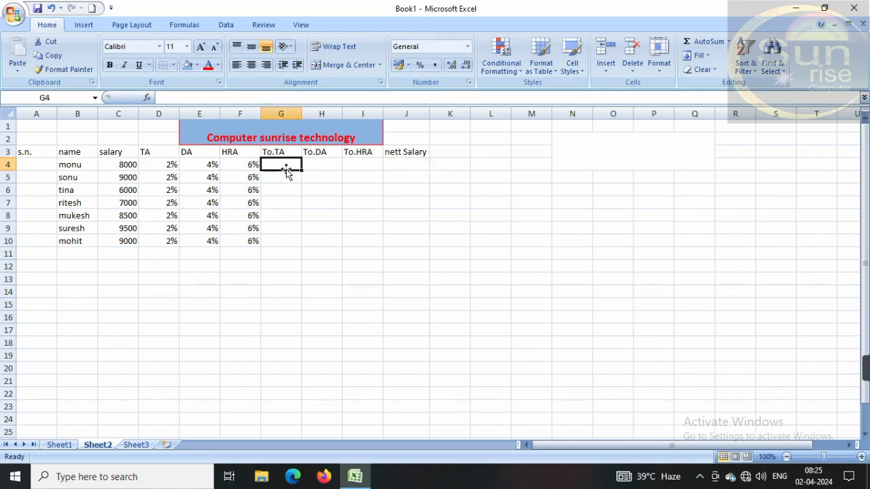
{"action": "left_click", "coordinate": [327, 165]}
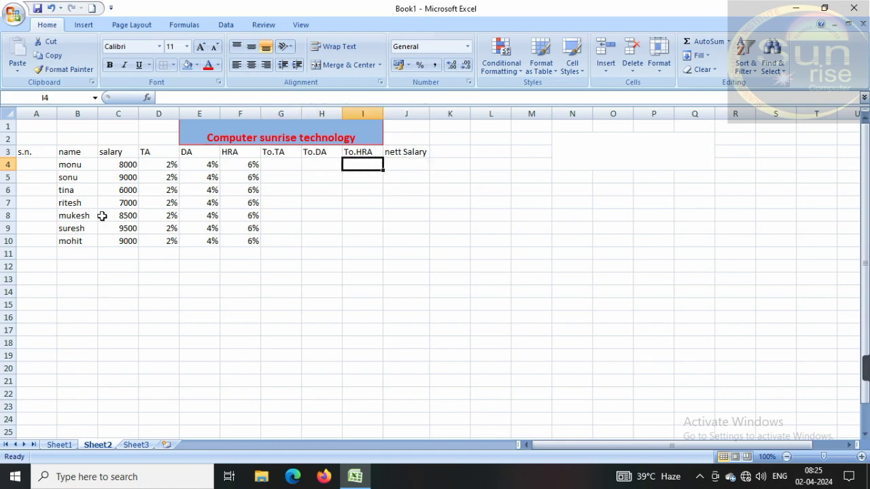
Make the s.n. header in A3 bold and number the rows 1 to 7 in A4:A10 by filling the series from 1 and 2
{"action": "left_click", "coordinate": [39, 150]}
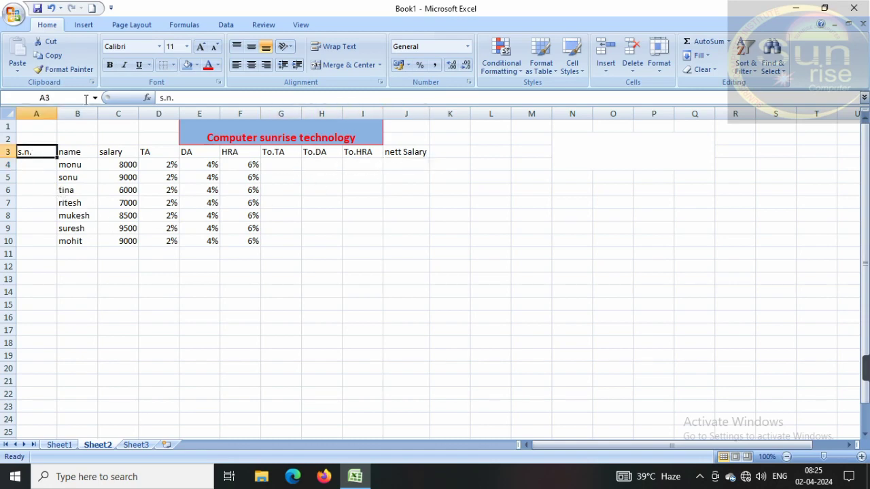
{"action": "left_click", "coordinate": [110, 65]}
{"action": "left_click", "coordinate": [32, 163]}
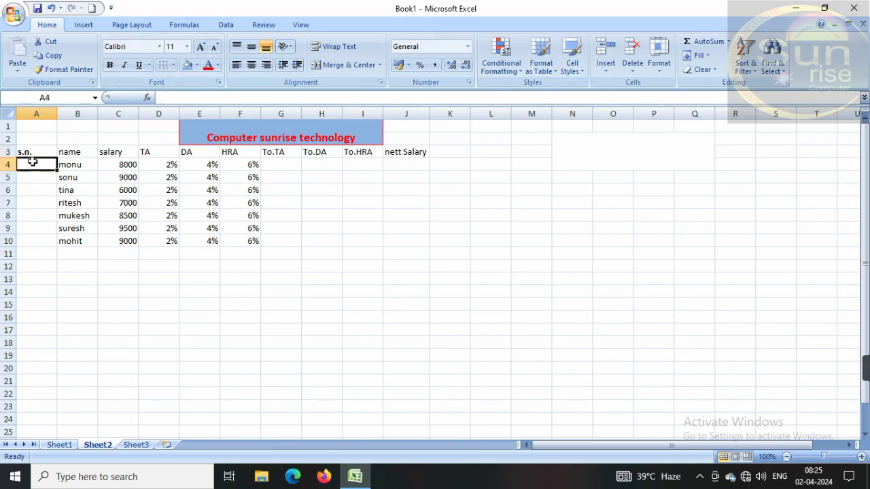
{"action": "type", "text": "1"}
{"action": "key", "text": "Return"}
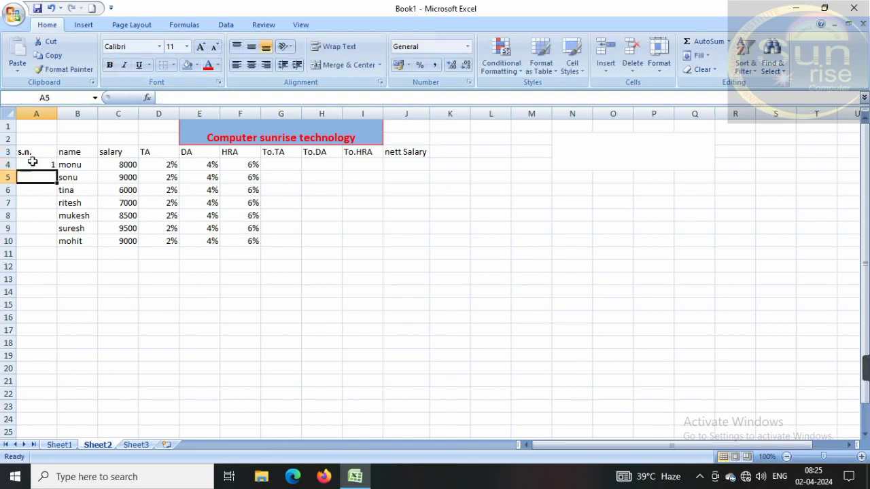
{"action": "type", "text": "2"}
{"action": "key", "text": "Return"}
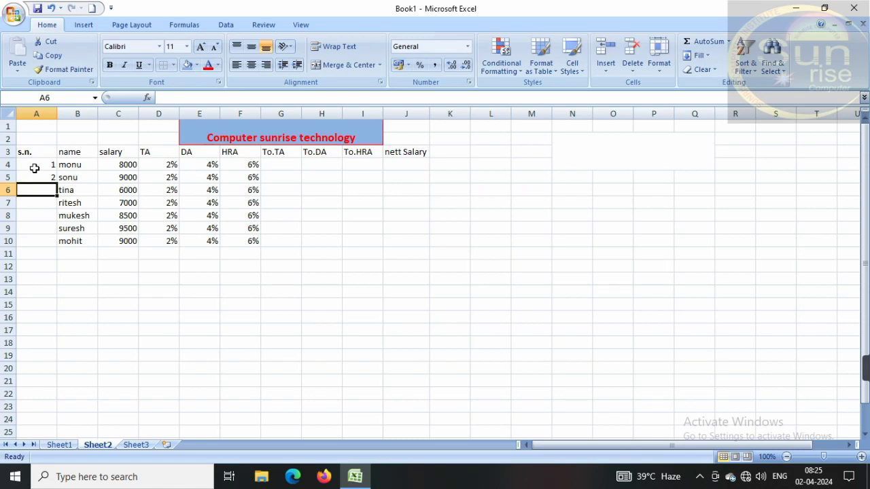
{"action": "left_click_drag", "start_coordinate": [32, 165], "coordinate": [70, 242]}
{"action": "left_click", "coordinate": [111, 308]}
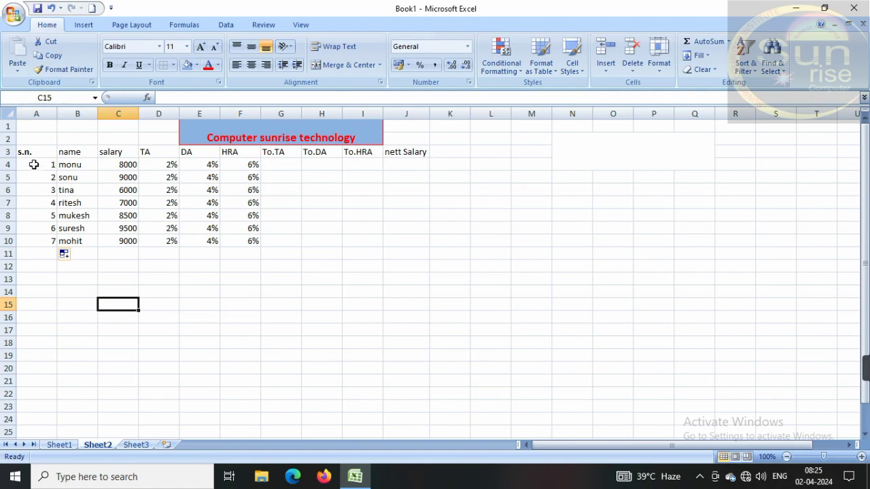
{"action": "left_click", "coordinate": [33, 164]}
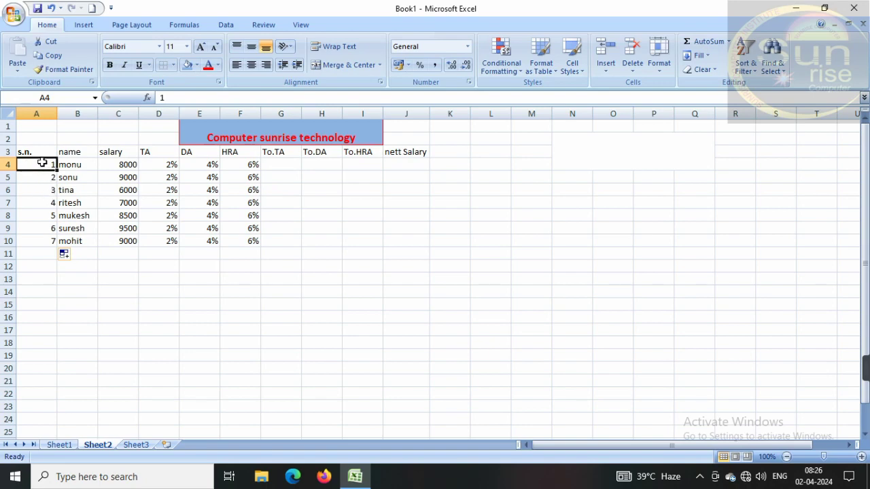
{"action": "left_click", "coordinate": [47, 179]}
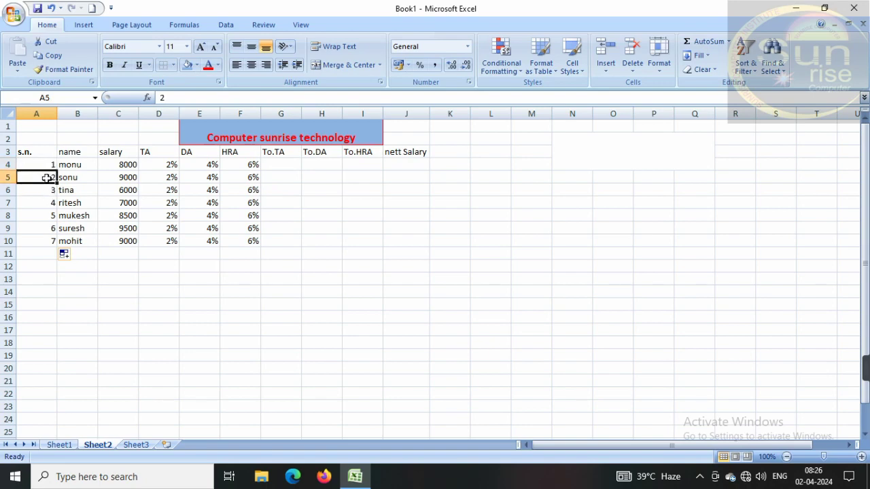
{"action": "left_click", "coordinate": [43, 190]}
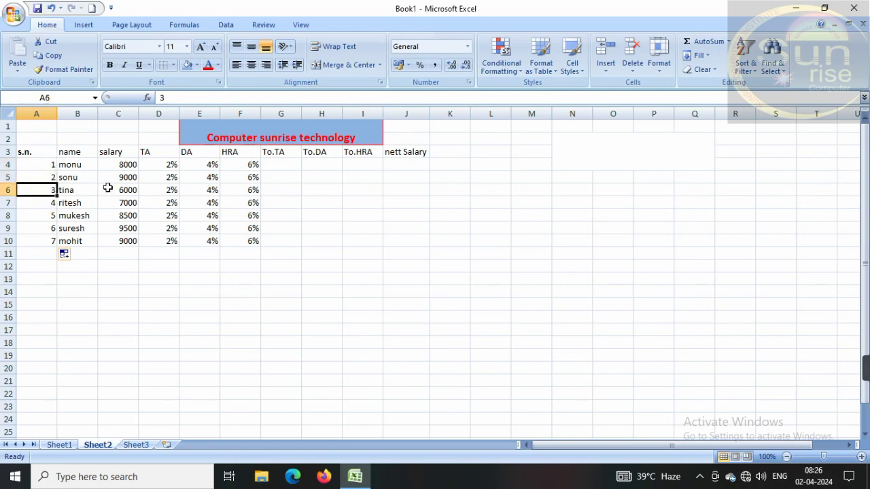
{"action": "left_click", "coordinate": [75, 167]}
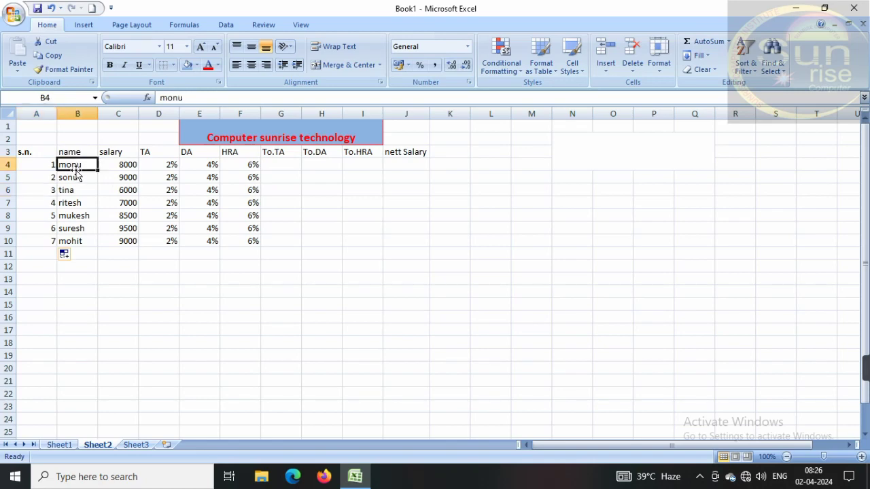
Centre the s.n. header and its serial numbers in A3:A10 horizontally
{"action": "left_click_drag", "start_coordinate": [31, 165], "coordinate": [42, 233]}
{"action": "left_click", "coordinate": [28, 150]}
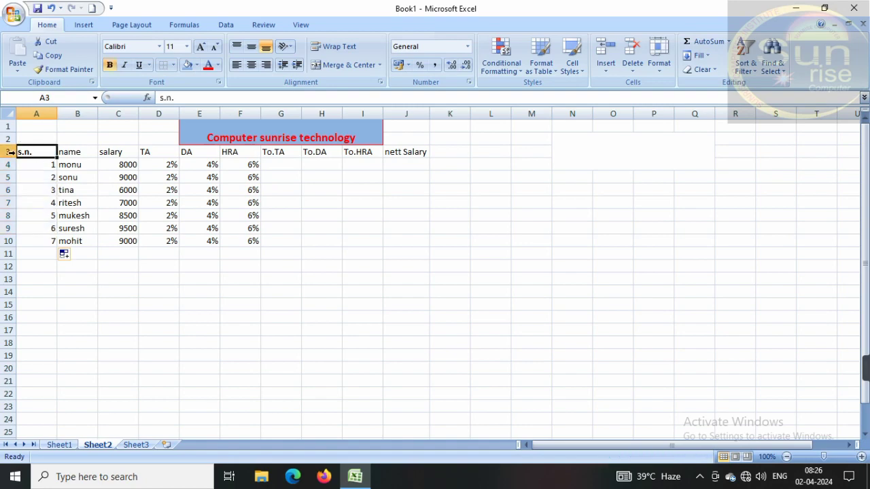
{"action": "left_click", "coordinate": [37, 167]}
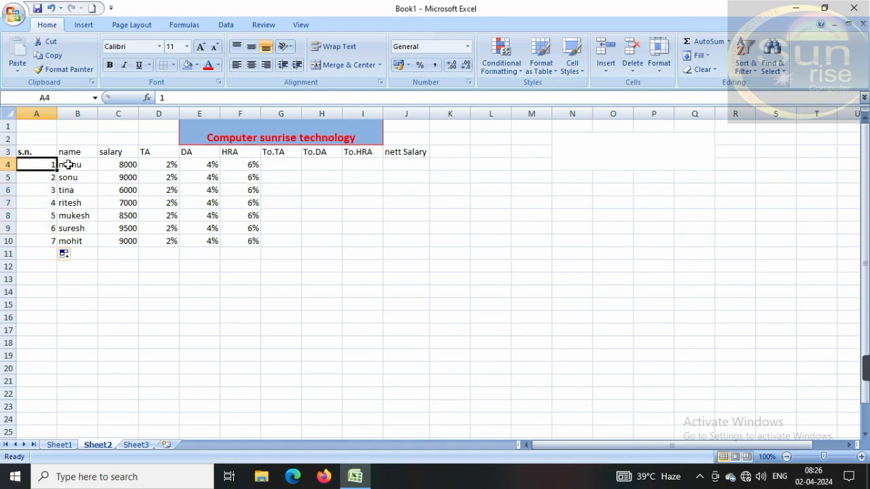
{"action": "left_click_drag", "start_coordinate": [40, 151], "coordinate": [50, 236]}
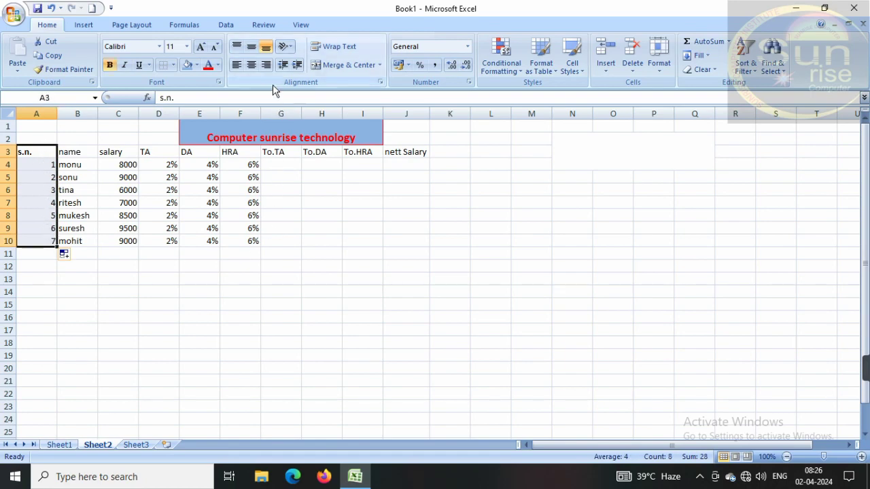
{"action": "left_click", "coordinate": [251, 65]}
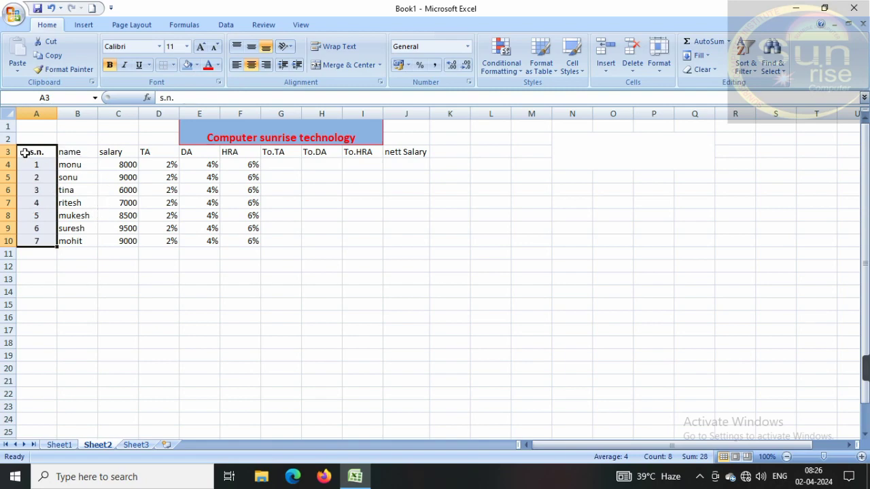
Try left and right alignment on the whole table A3:J10, finishing with the cells centred horizontally
{"action": "left_click_drag", "start_coordinate": [25, 153], "coordinate": [414, 245]}
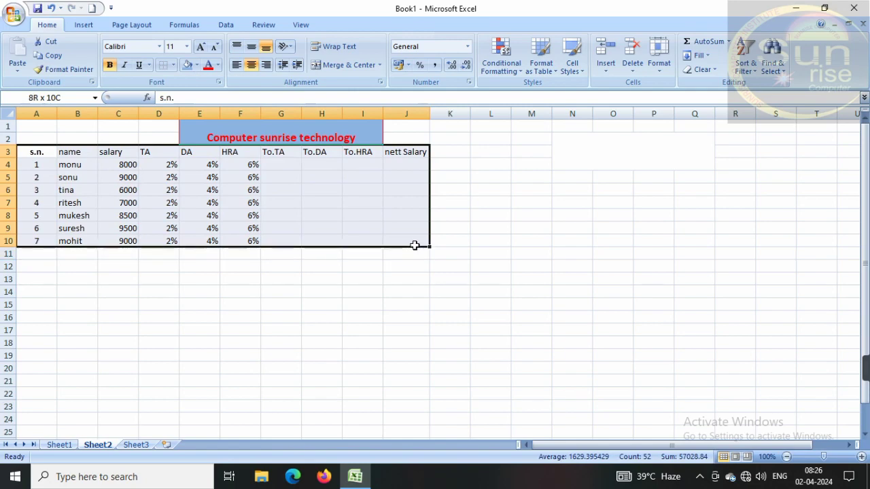
{"action": "left_click", "coordinate": [251, 64]}
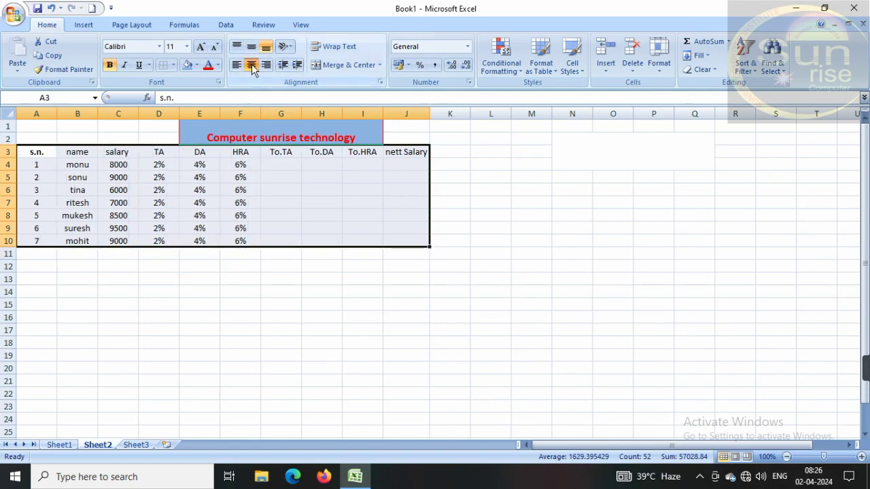
{"action": "left_click", "coordinate": [236, 65]}
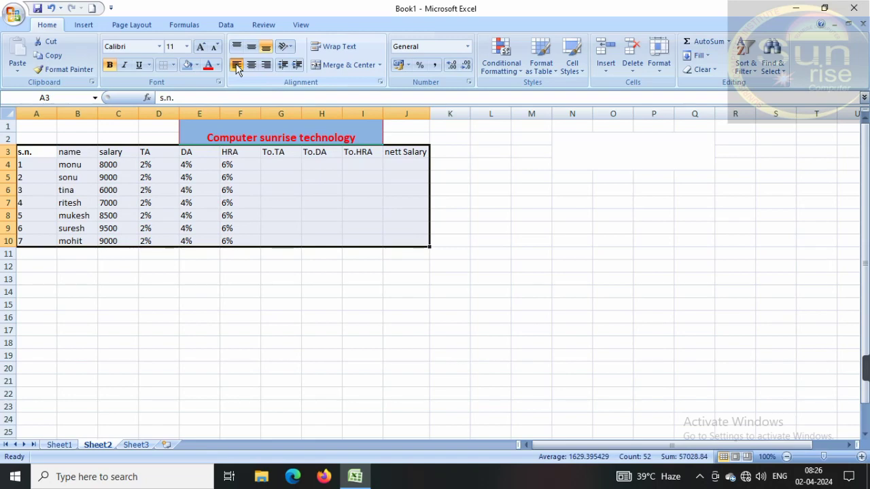
{"action": "left_click", "coordinate": [267, 66]}
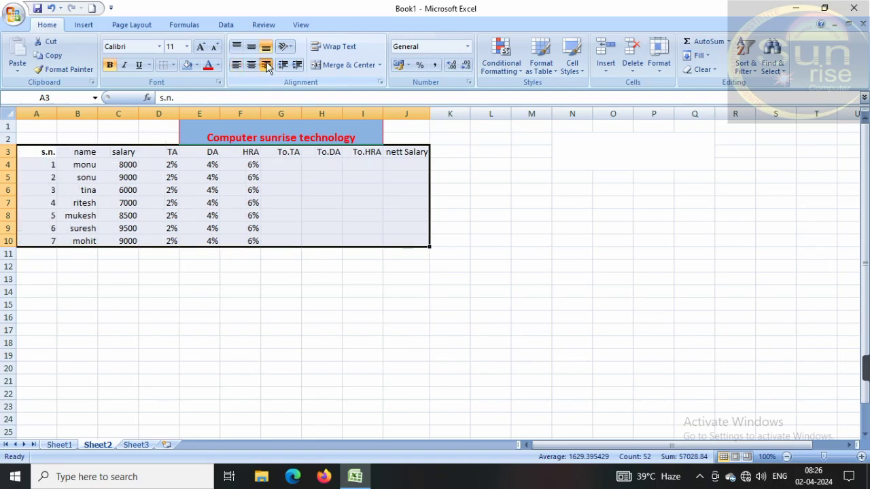
{"action": "left_click", "coordinate": [252, 66]}
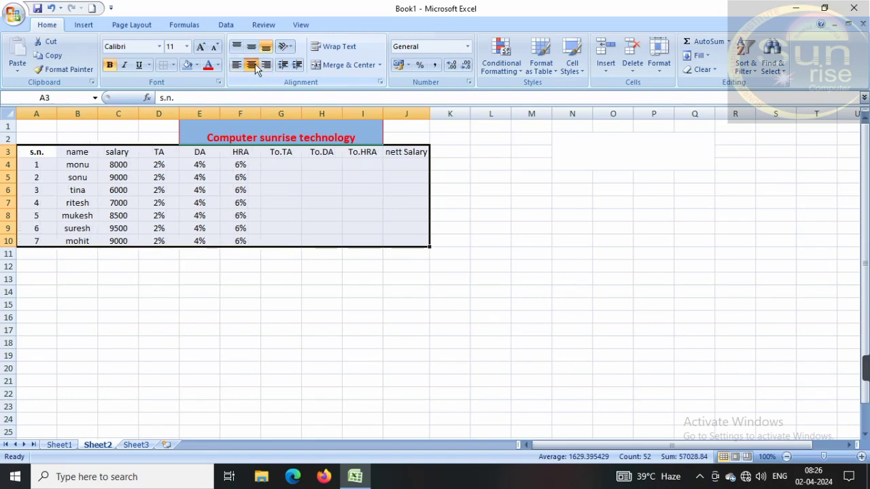
{"action": "left_click", "coordinate": [186, 319]}
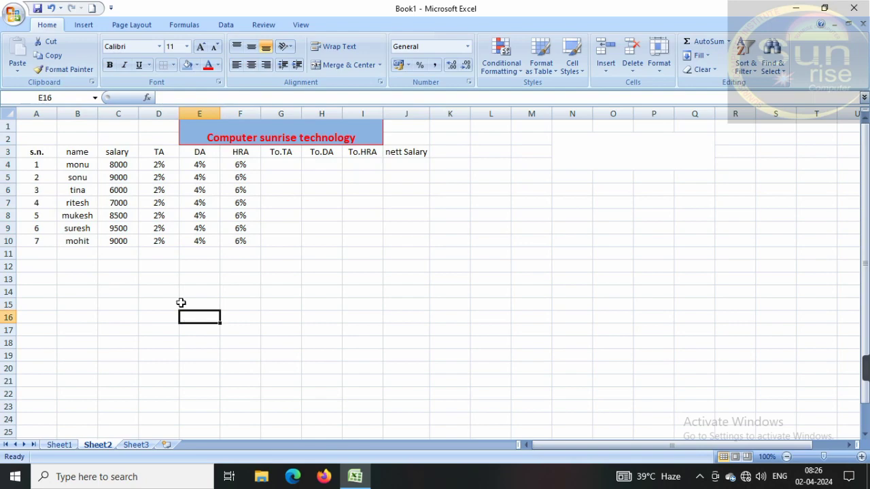
Make all the column headers in A3:J3 bold
{"action": "left_click", "coordinate": [36, 150]}
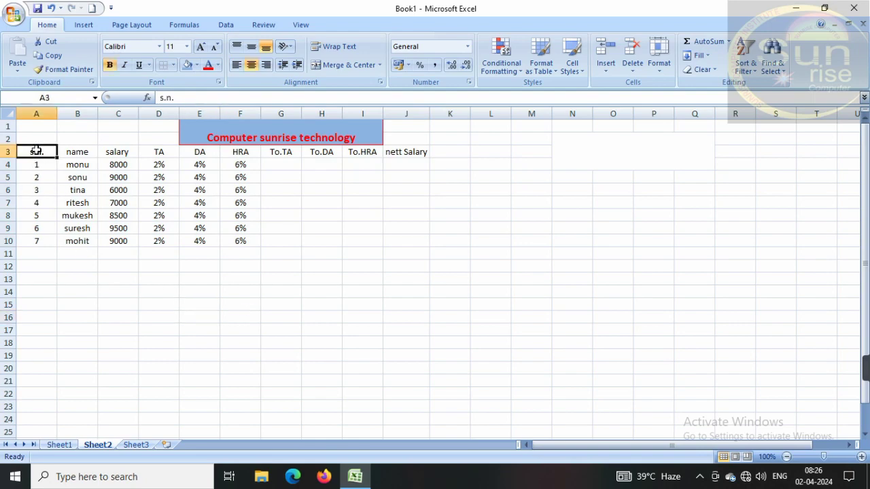
{"action": "left_click_drag", "start_coordinate": [36, 152], "coordinate": [406, 151]}
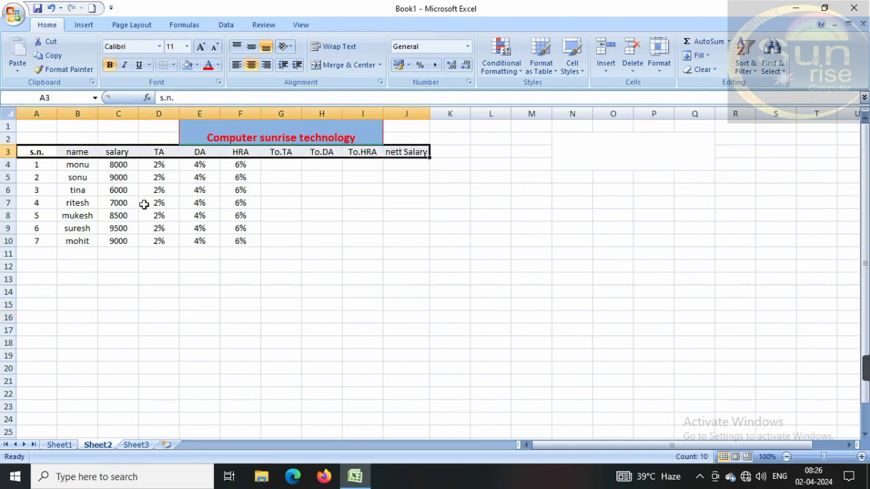
{"action": "left_click", "coordinate": [109, 64]}
{"action": "left_click", "coordinate": [110, 64]}
{"action": "left_click", "coordinate": [109, 65]}
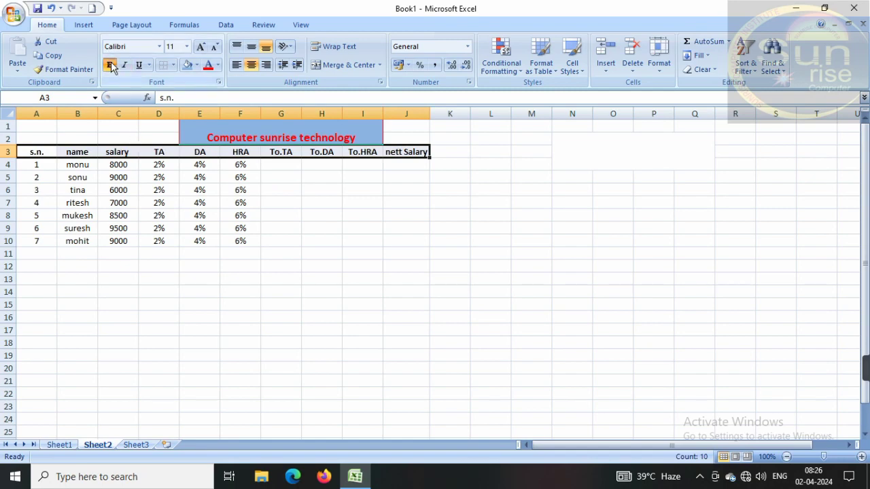
Fill the header row A3:J3 with a light tan theme colour
{"action": "left_click", "coordinate": [196, 66]}
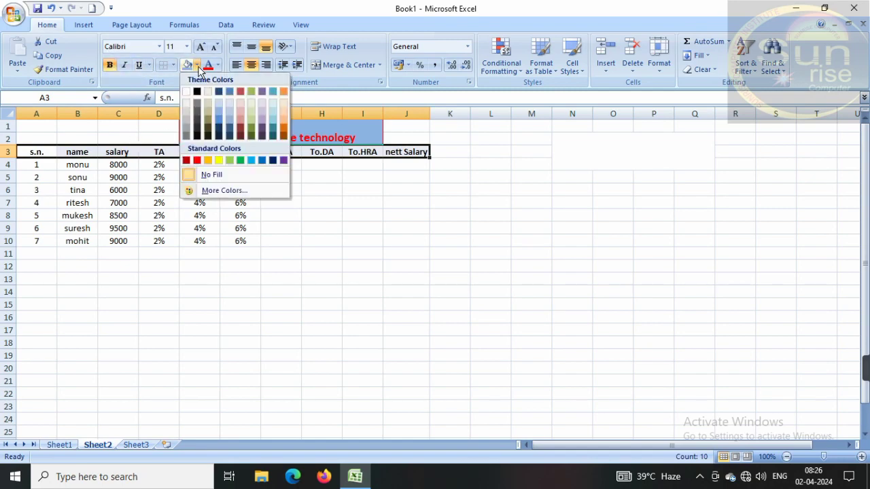
{"action": "left_click", "coordinate": [185, 114]}
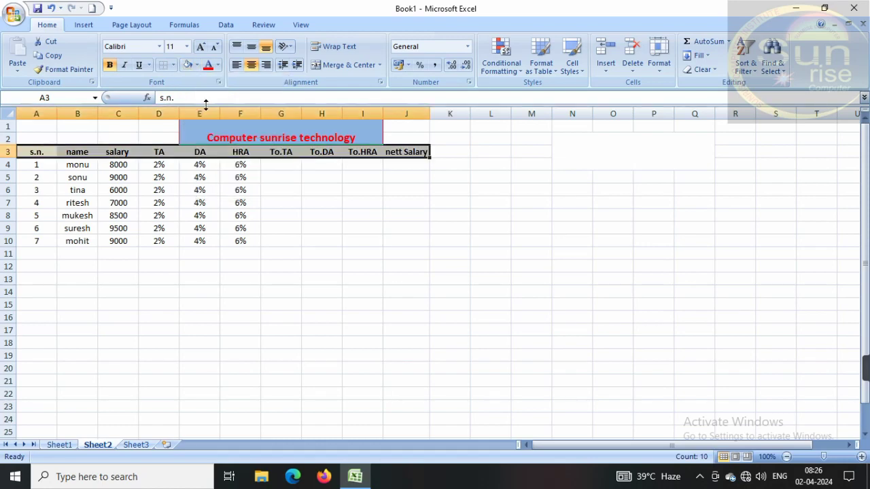
{"action": "left_click", "coordinate": [304, 239]}
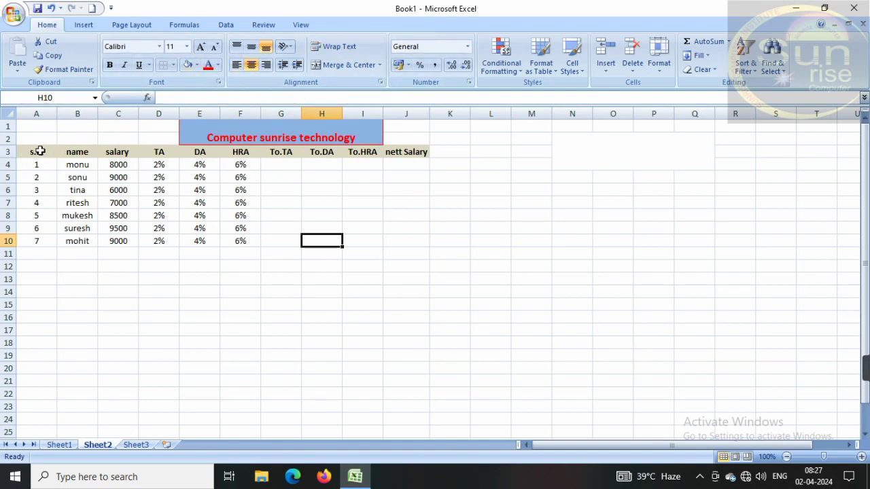
{"action": "left_click_drag", "start_coordinate": [38, 151], "coordinate": [281, 152]}
{"action": "left_click", "coordinate": [281, 215]}
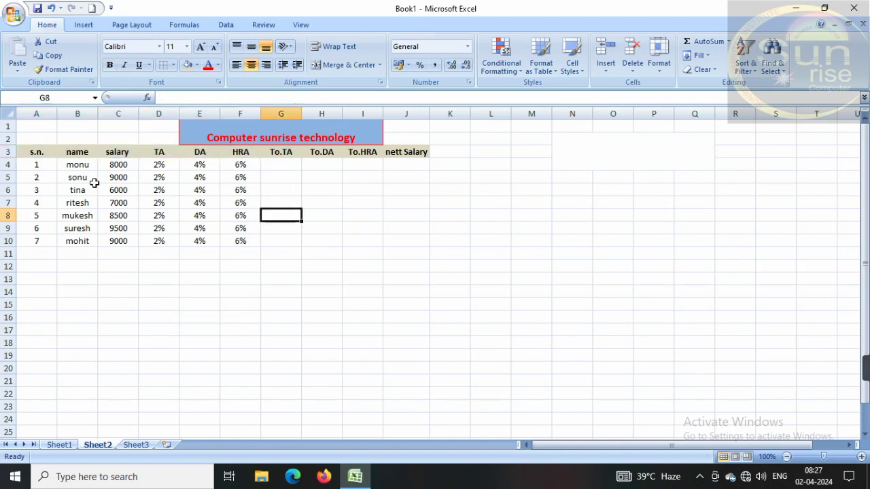
{"action": "left_click_drag", "start_coordinate": [50, 153], "coordinate": [388, 145]}
{"action": "left_click", "coordinate": [244, 241]}
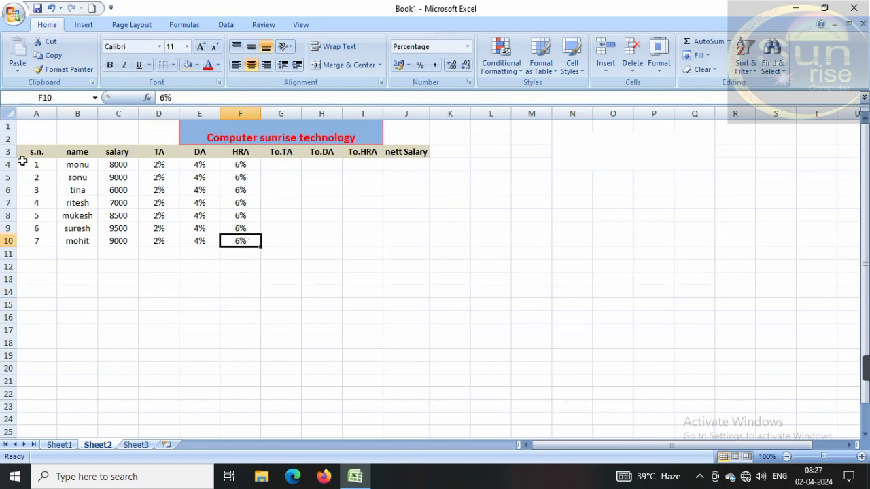
{"action": "left_click_drag", "start_coordinate": [21, 153], "coordinate": [130, 152]}
{"action": "left_click", "coordinate": [134, 278]}
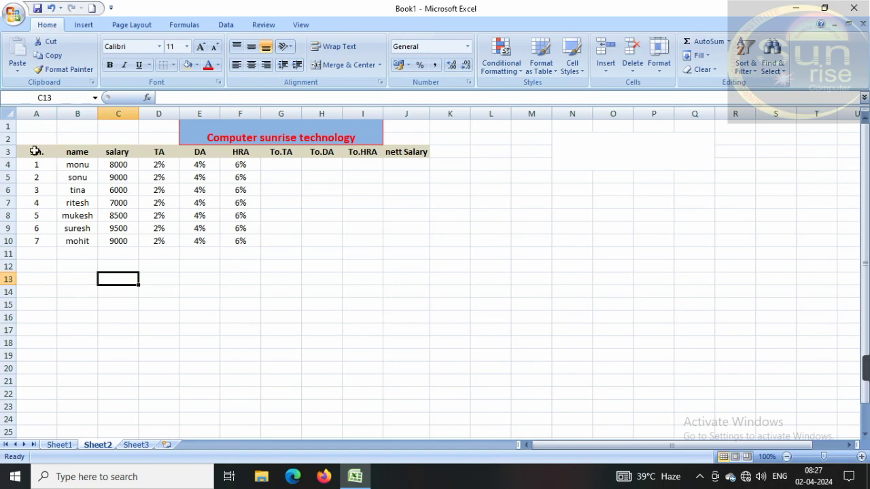
Apply red All Borders to the header row A3:J3
{"action": "left_click_drag", "start_coordinate": [34, 151], "coordinate": [415, 147]}
{"action": "left_click", "coordinate": [173, 65]}
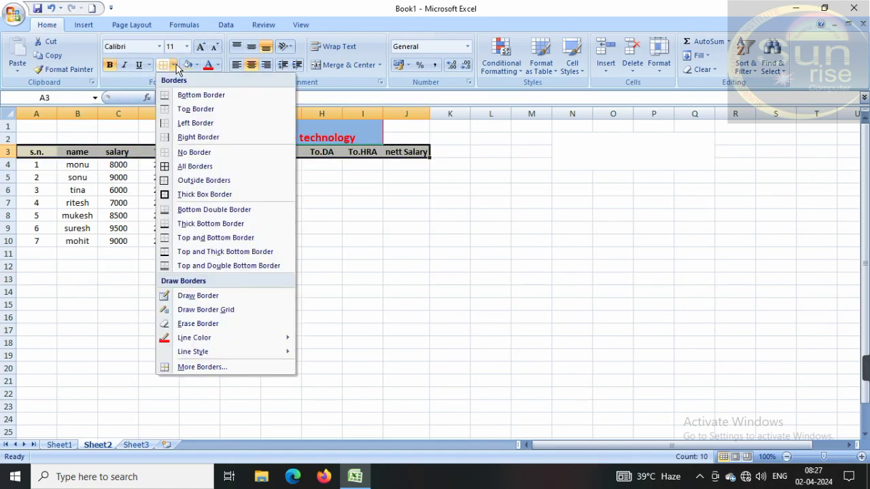
{"action": "left_click", "coordinate": [184, 166]}
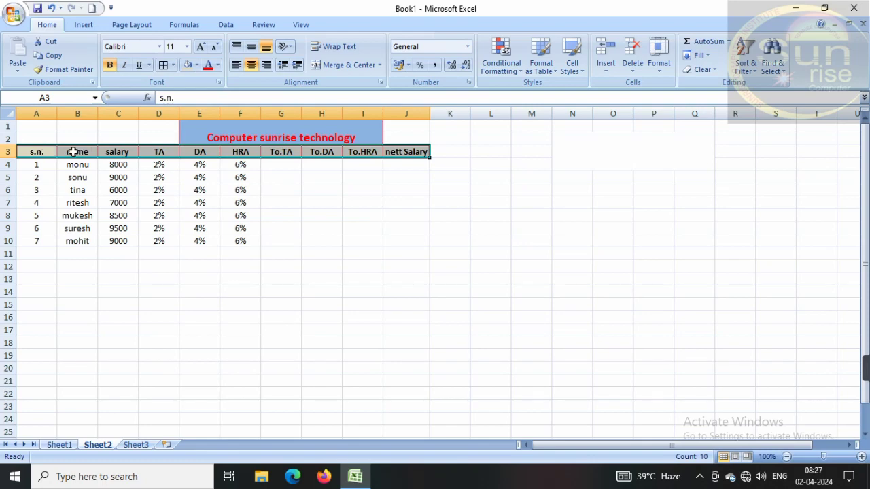
{"action": "left_click", "coordinate": [401, 212]}
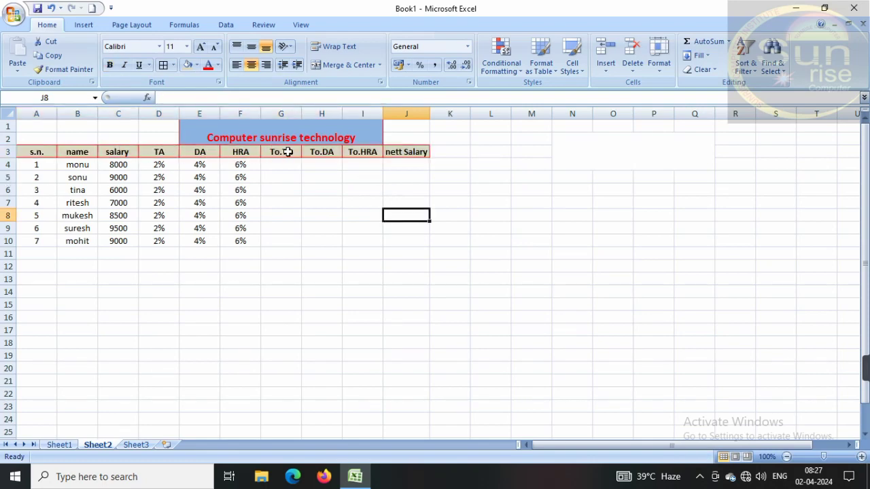
Set the border line colour to Automatic and apply All Borders to the data rows A4:J10
{"action": "left_click", "coordinate": [174, 65]}
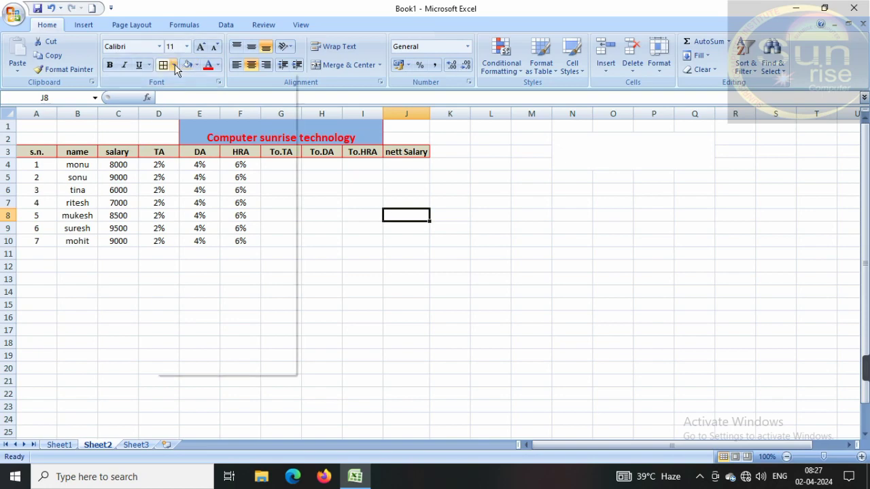
{"action": "mouse_move", "coordinate": [197, 342]}
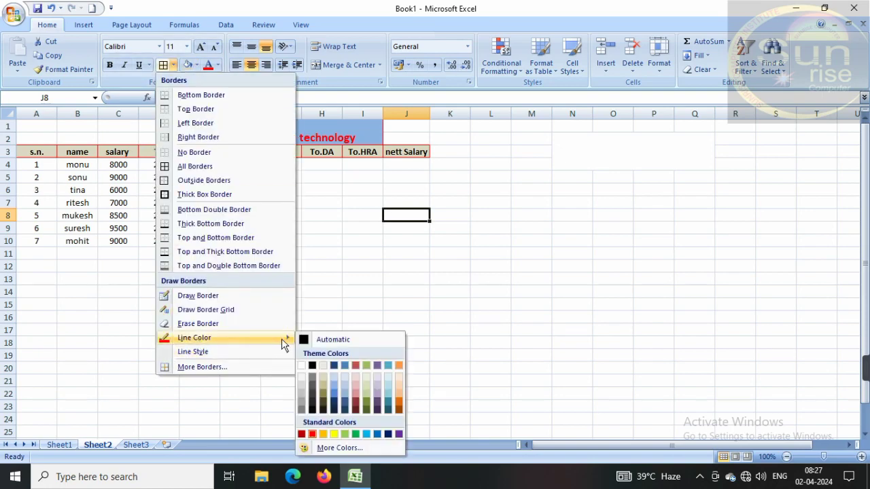
{"action": "left_click", "coordinate": [335, 339]}
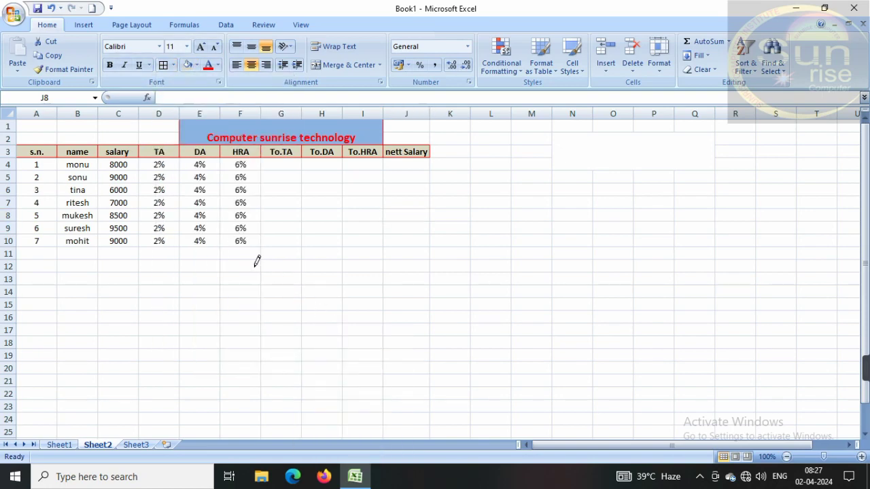
{"action": "key", "text": "Escape"}
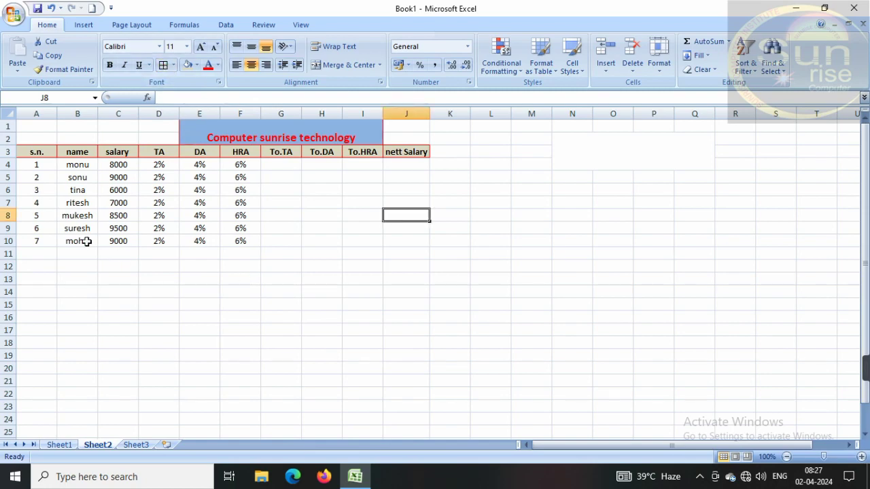
{"action": "mouse_move", "coordinate": [38, 165]}
{"action": "left_mouse_down"}
{"action": "mouse_move", "coordinate": [91, 191]}
{"action": "mouse_move", "coordinate": [410, 235]}
{"action": "left_mouse_up"}
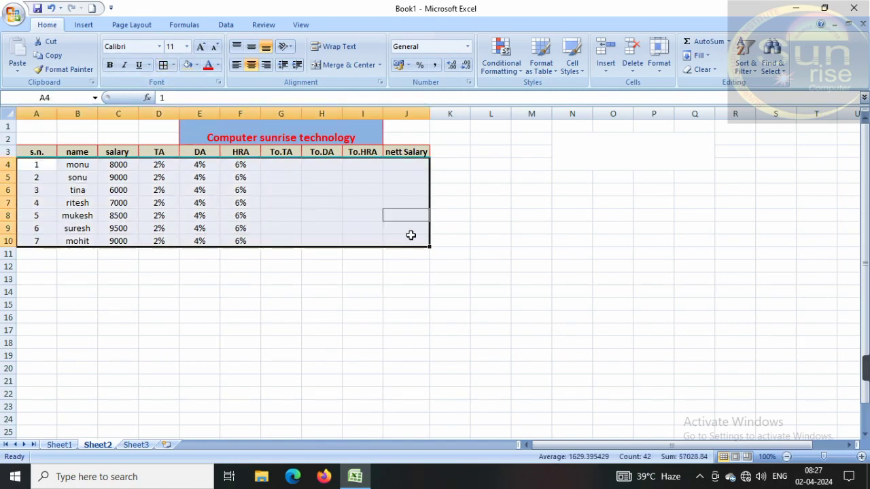
{"action": "left_click", "coordinate": [173, 65]}
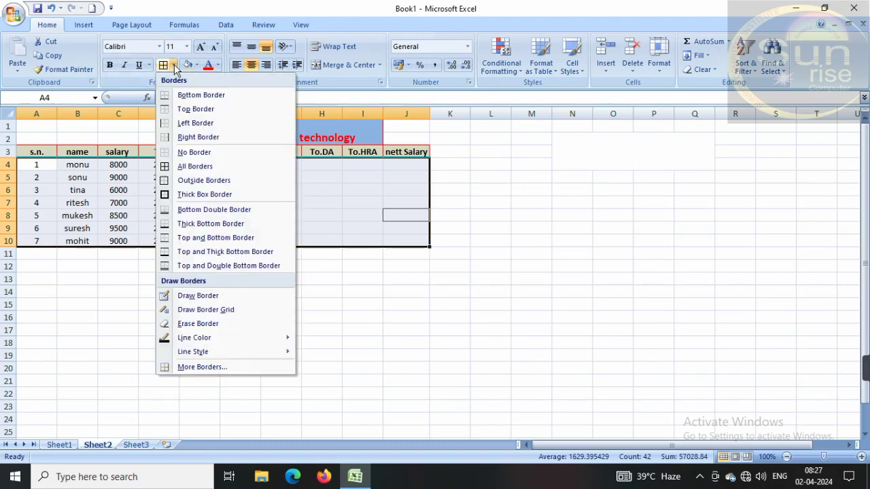
{"action": "left_click", "coordinate": [195, 166]}
{"action": "left_click", "coordinate": [202, 315]}
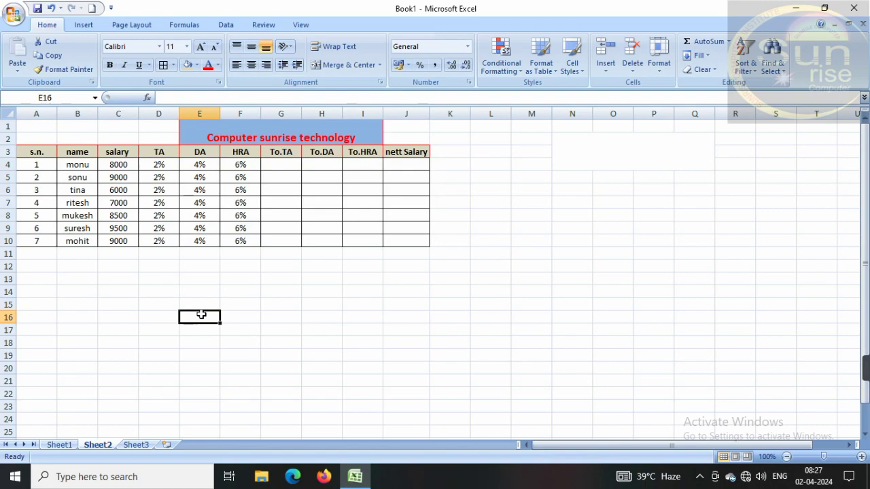
Calculate the first employee's total TA in G4 with the formula =C4*D4
{"action": "left_click", "coordinate": [285, 164]}
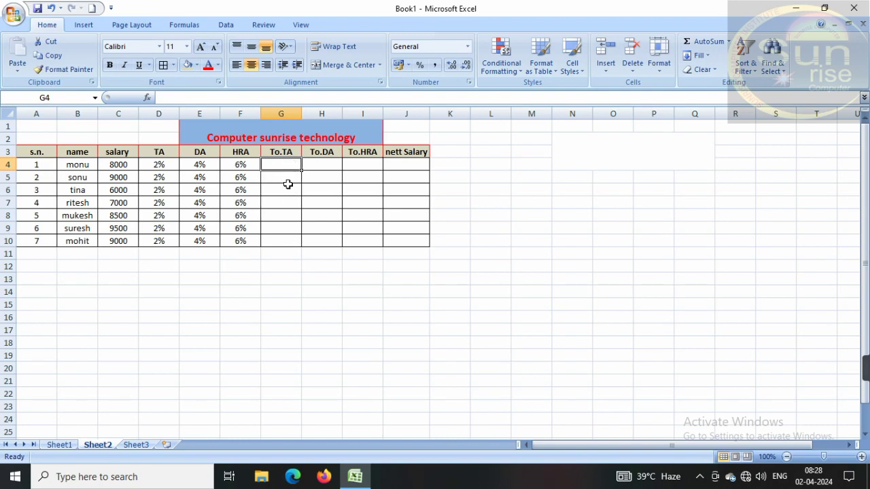
{"action": "left_click", "coordinate": [288, 188]}
{"action": "left_click", "coordinate": [288, 166]}
{"action": "type", "text": "="}
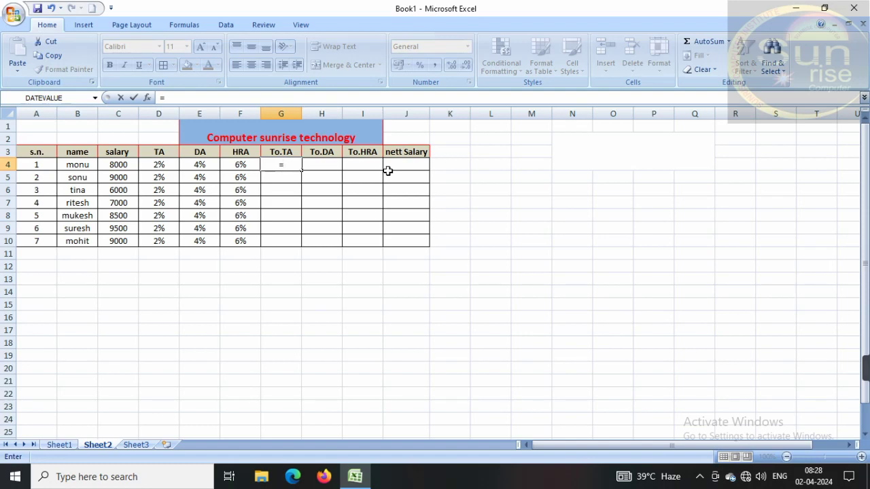
{"action": "left_click", "coordinate": [127, 165]}
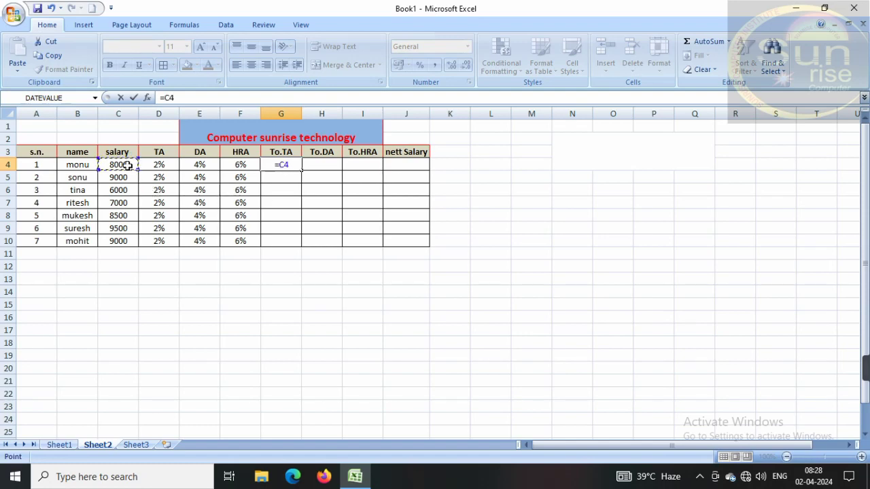
{"action": "type", "text": "*"}
{"action": "left_click", "coordinate": [164, 165]}
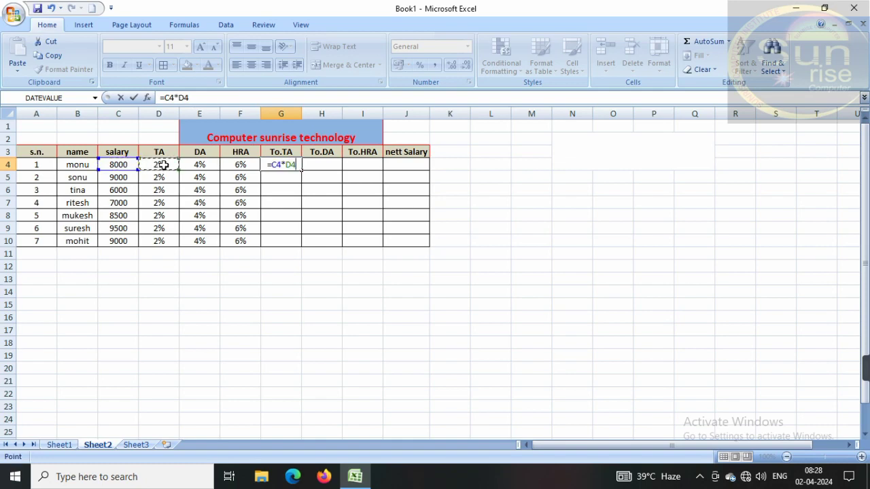
{"action": "key", "text": "Return"}
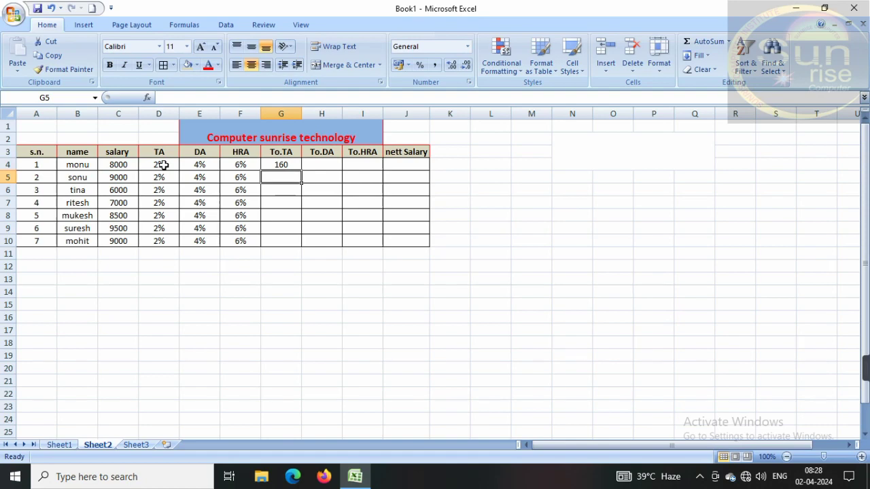
Calculate the first employee's total DA in H4 with the formula =C4*E4
{"action": "left_click", "coordinate": [316, 165]}
{"action": "type", "text": "="}
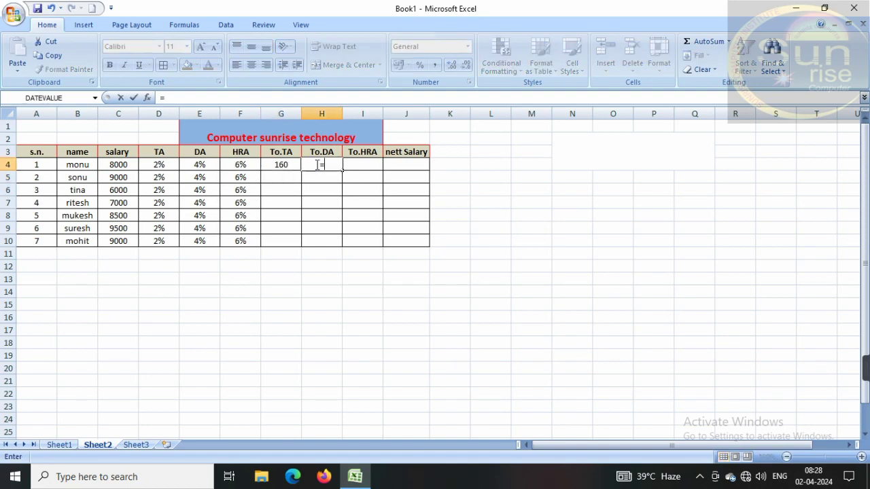
{"action": "left_click", "coordinate": [119, 165]}
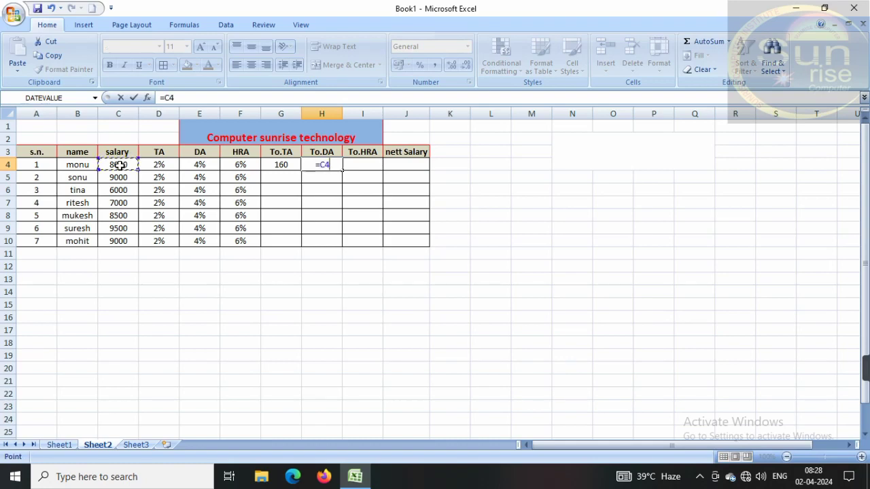
{"action": "type", "text": "*"}
{"action": "left_click", "coordinate": [195, 167]}
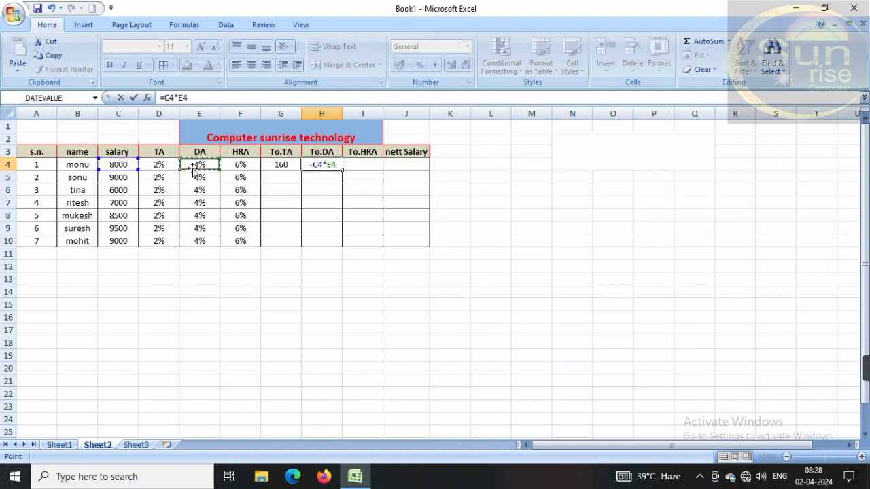
{"action": "key", "text": "Return"}
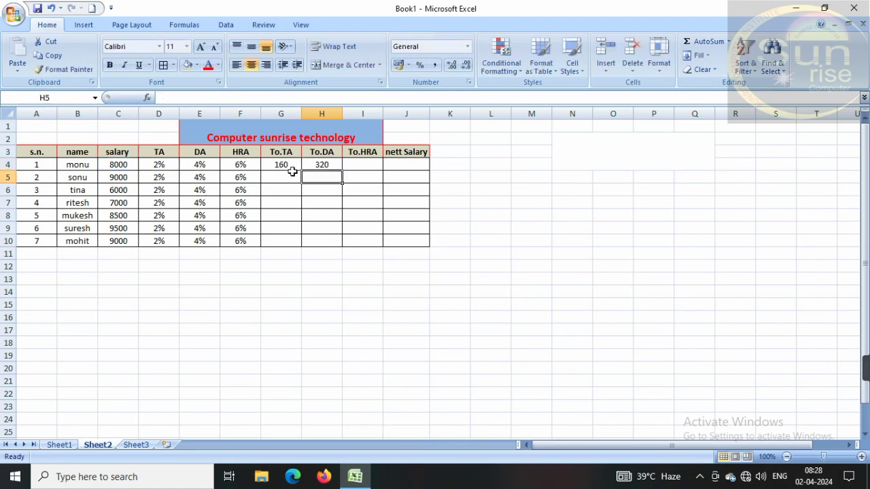
Calculate the first employee's total HRA in I4 with the formula =C4*F4
{"action": "left_click", "coordinate": [353, 167]}
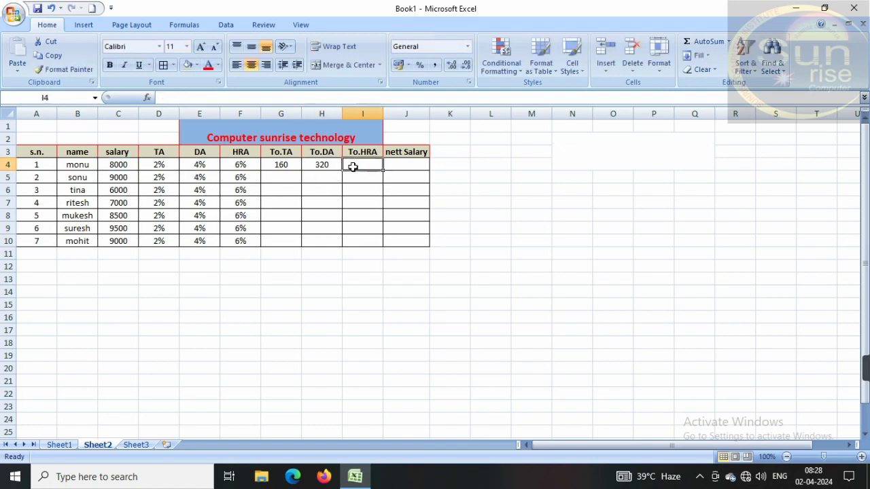
{"action": "type", "text": "="}
{"action": "left_click", "coordinate": [115, 167]}
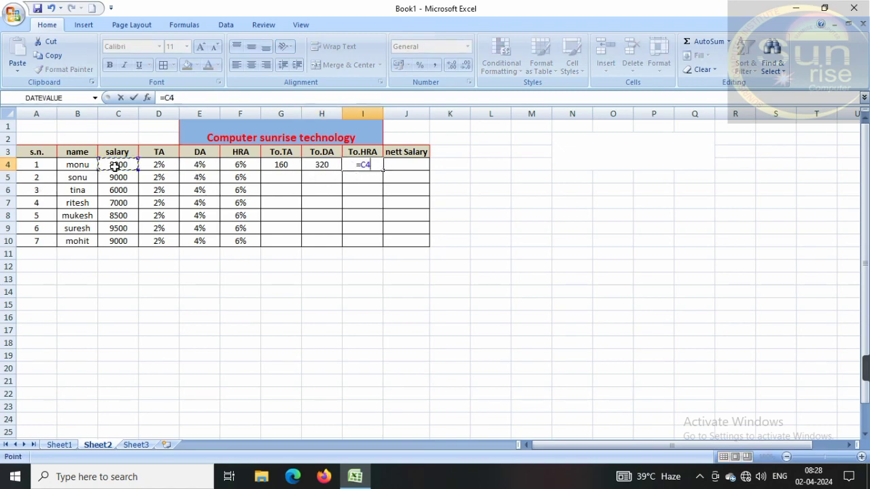
{"action": "type", "text": "*"}
{"action": "left_click", "coordinate": [238, 164]}
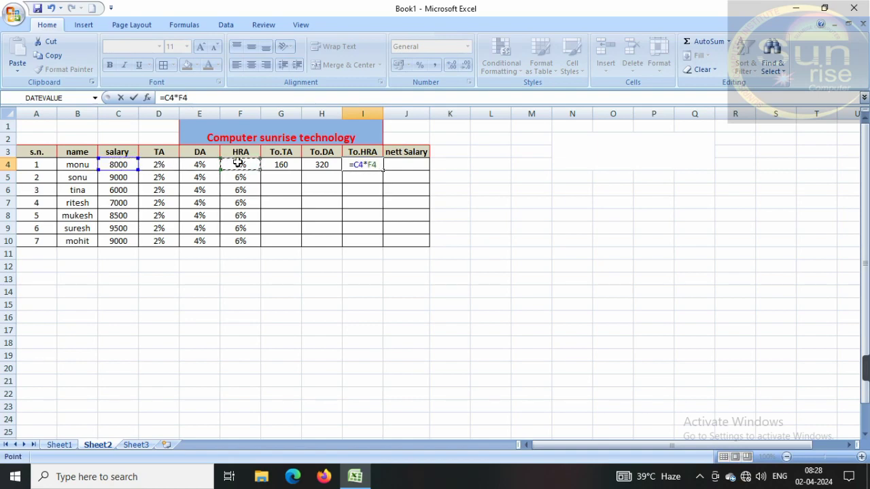
{"action": "key", "text": "Return"}
{"action": "left_click", "coordinate": [411, 163]}
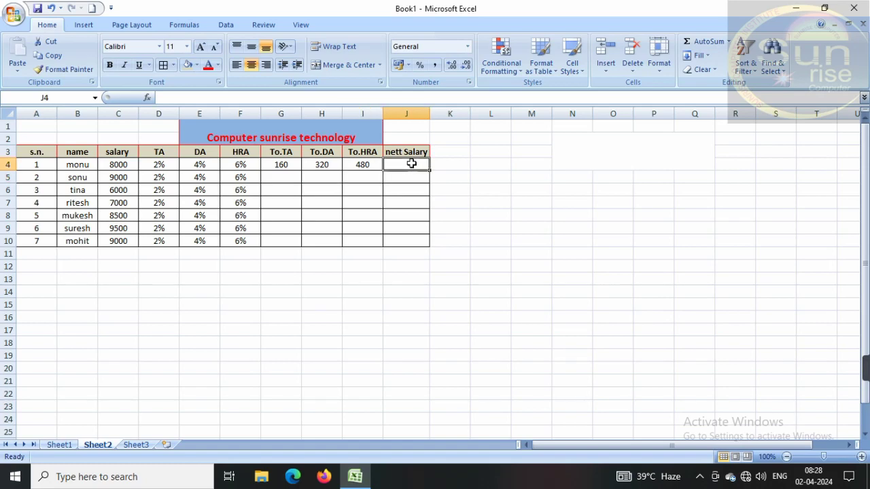
{"action": "type", "text": "="}
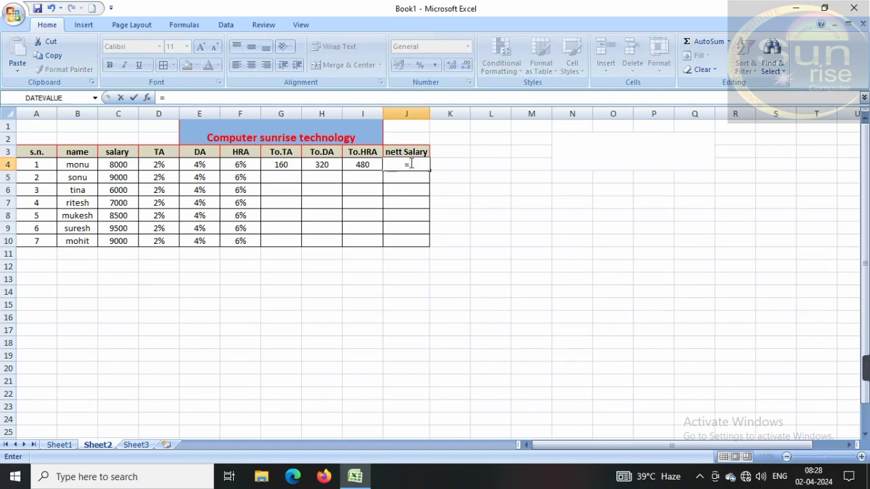
{"action": "left_click", "coordinate": [126, 166]}
{"action": "type", "text": "+"}
{"action": "left_click", "coordinate": [282, 166]}
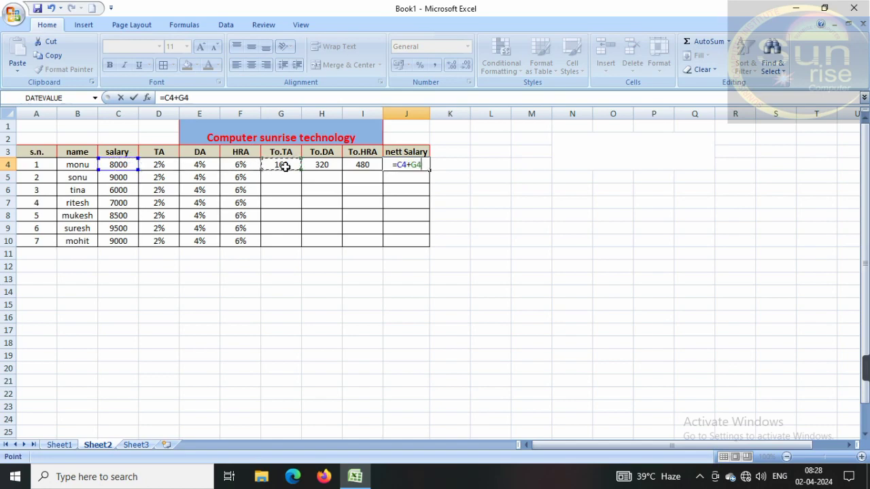
{"action": "type", "text": "+"}
{"action": "left_click", "coordinate": [333, 163]}
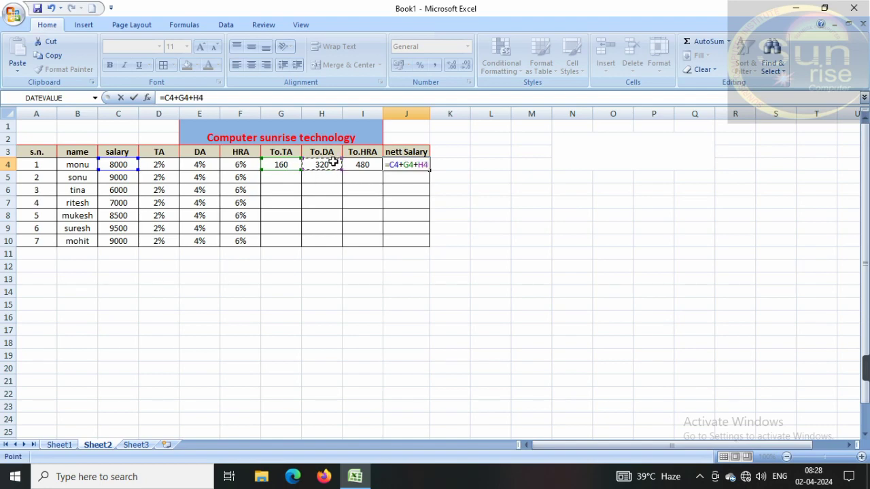
{"action": "type", "text": "+"}
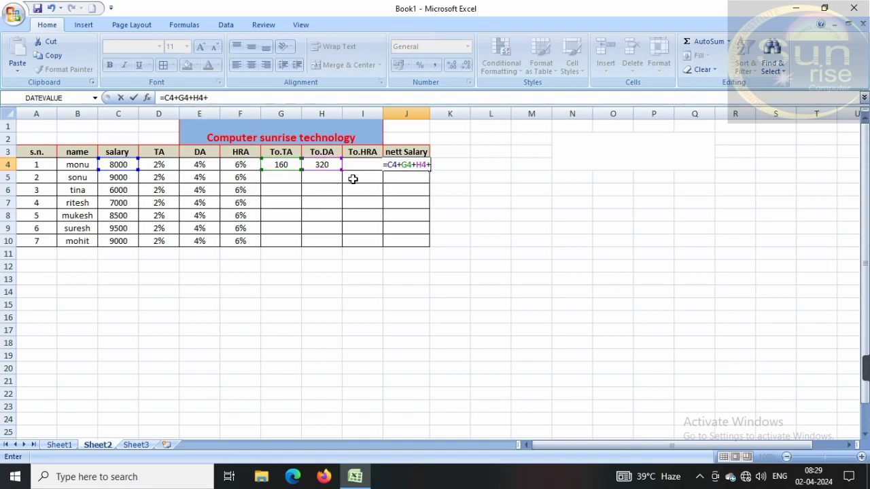
{"action": "left_click_drag", "start_coordinate": [216, 98], "coordinate": [159, 98]}
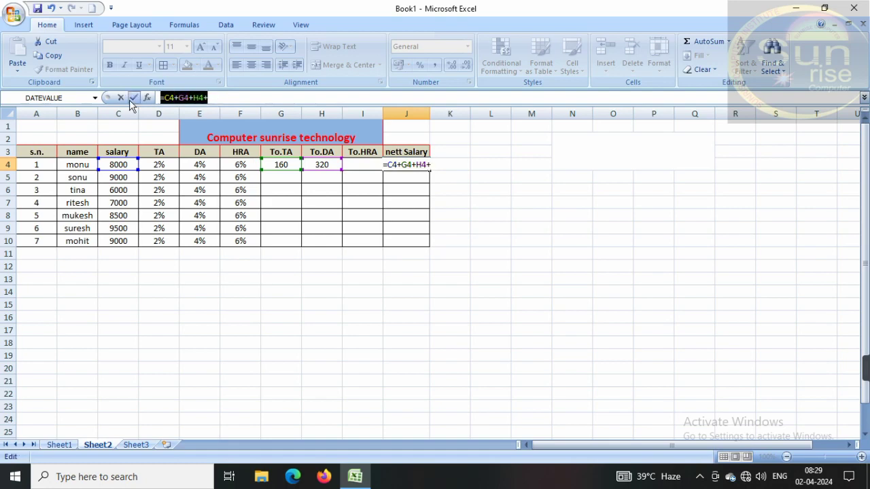
{"action": "key", "text": "BackSpace"}
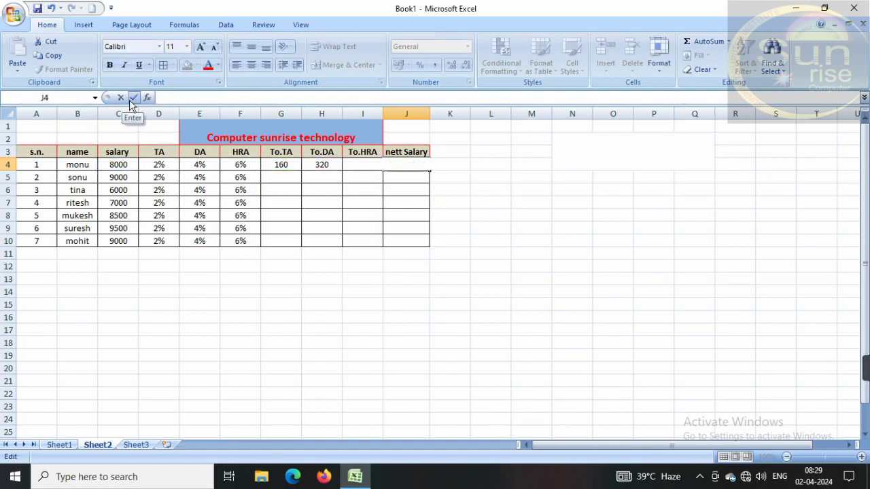
{"action": "left_click", "coordinate": [325, 315]}
{"action": "left_click", "coordinate": [378, 164]}
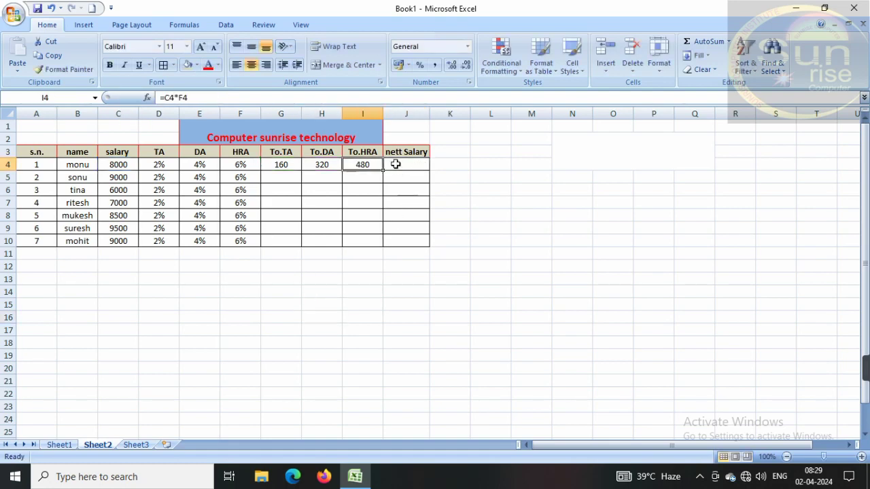
Calculate the first employee's nett salary in J4 with the formula =C4+I4+H4+G4
{"action": "left_click", "coordinate": [405, 164]}
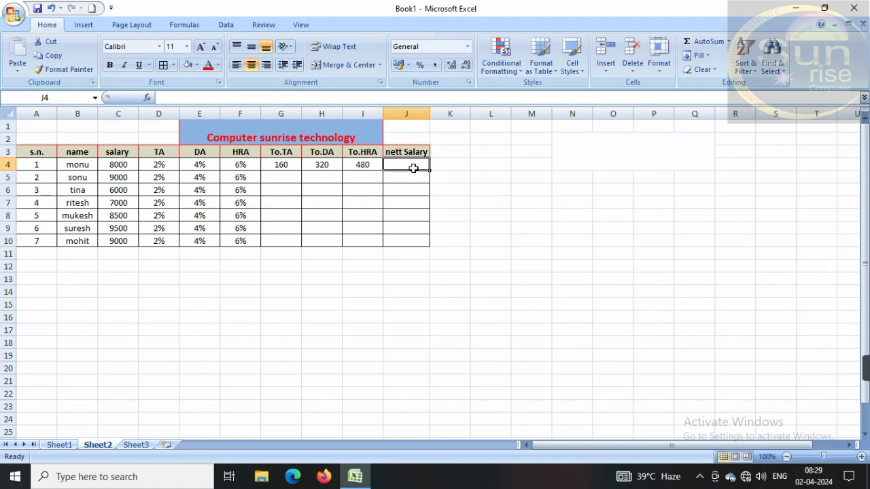
{"action": "type", "text": "="}
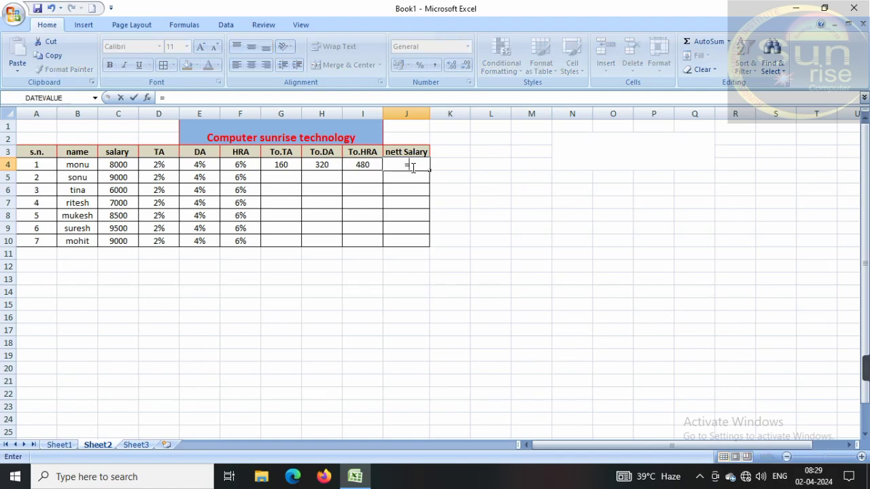
{"action": "left_click", "coordinate": [116, 164]}
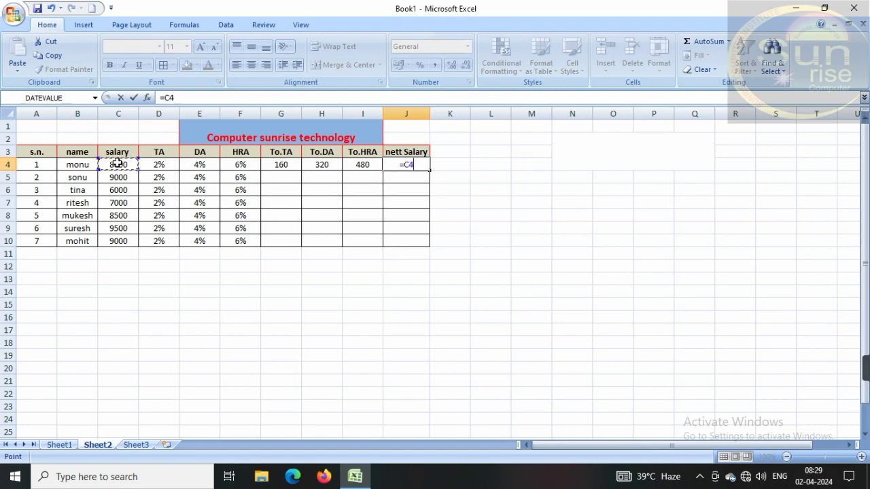
{"action": "type", "text": "+"}
{"action": "left_click", "coordinate": [362, 165]}
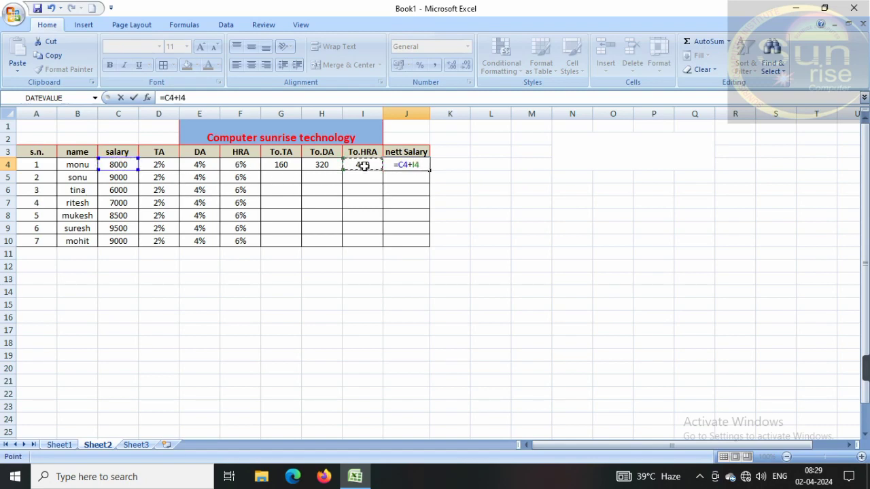
{"action": "type", "text": "+"}
{"action": "left_click", "coordinate": [327, 165]}
{"action": "type", "text": "+"}
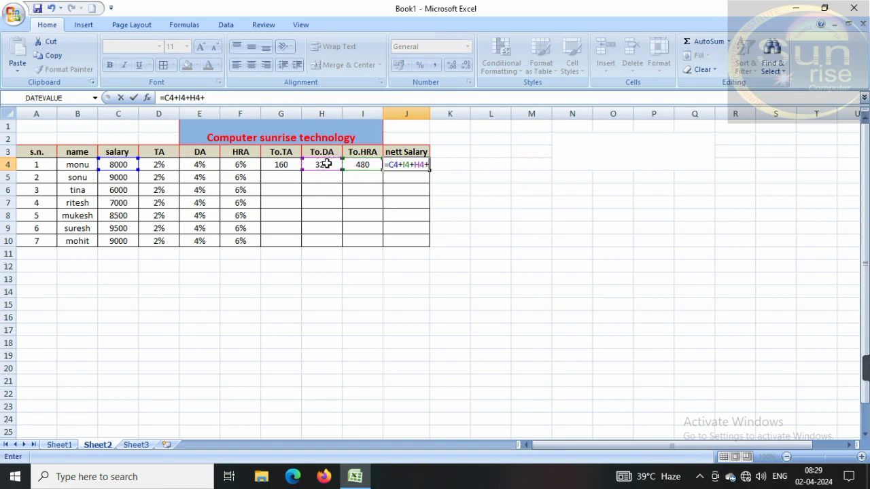
{"action": "left_click", "coordinate": [287, 165]}
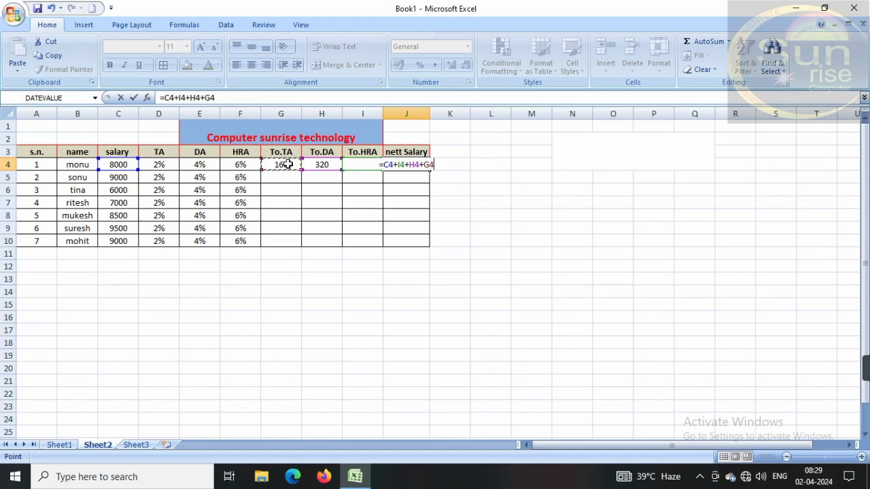
{"action": "key", "text": "Return"}
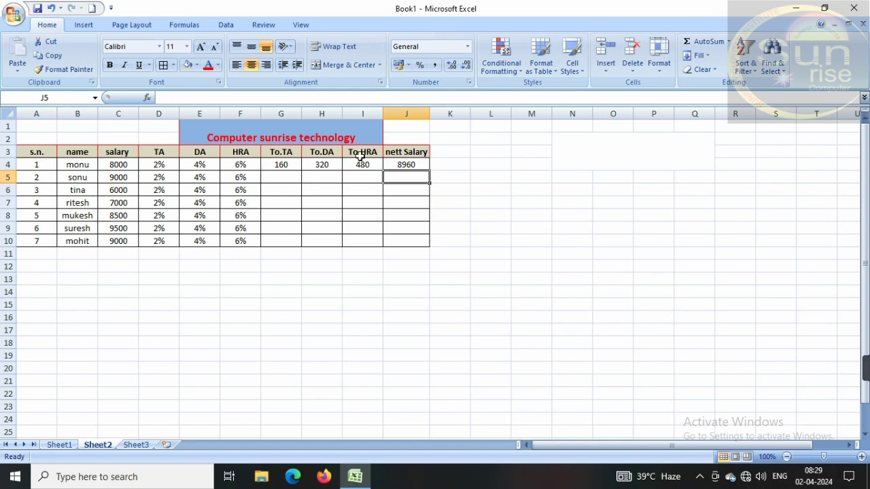
{"action": "left_click", "coordinate": [416, 164]}
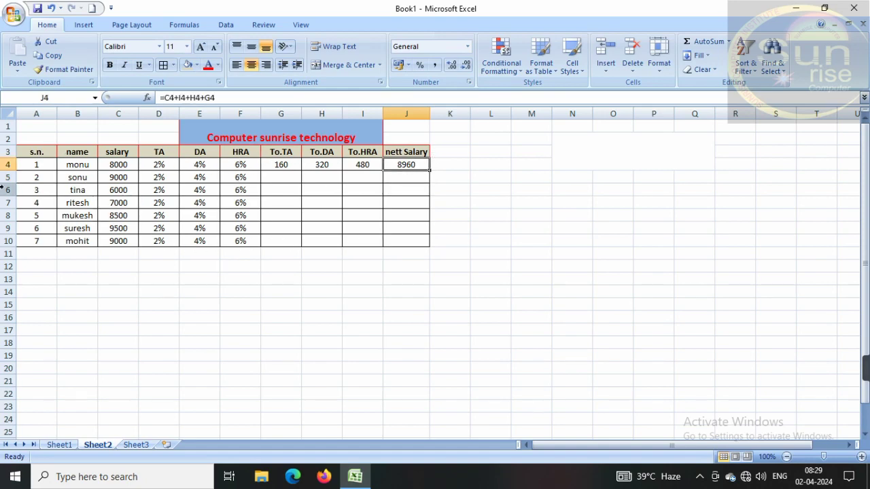
Fill the total TA, DA, HRA and nett salary formulas in G4:J4 down to row 10
{"action": "left_click", "coordinate": [291, 166]}
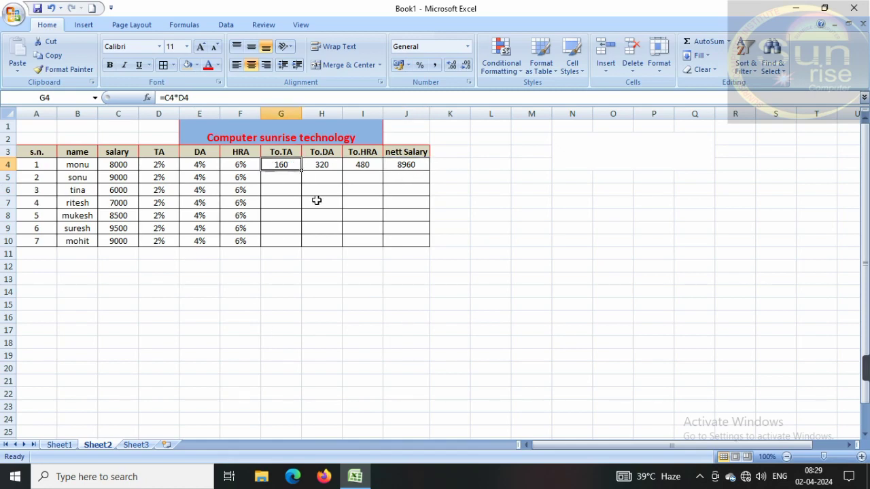
{"action": "left_click_drag", "start_coordinate": [301, 171], "coordinate": [299, 247]}
{"action": "left_click", "coordinate": [322, 170]}
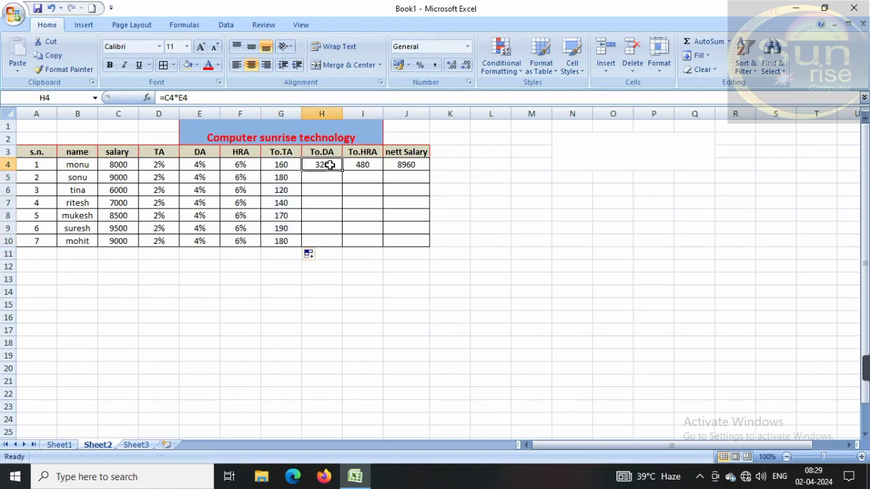
{"action": "left_click_drag", "start_coordinate": [342, 172], "coordinate": [343, 242]}
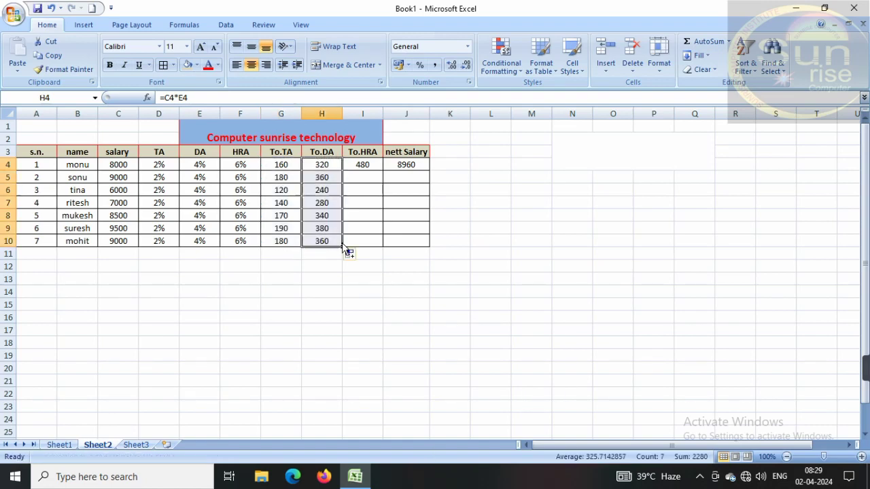
{"action": "left_click", "coordinate": [367, 167]}
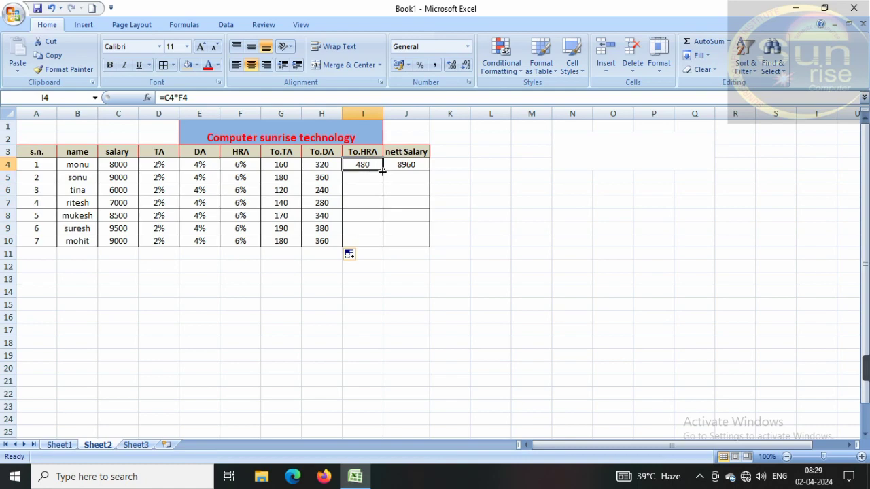
{"action": "left_click_drag", "start_coordinate": [386, 171], "coordinate": [390, 248]}
{"action": "left_click", "coordinate": [406, 163]}
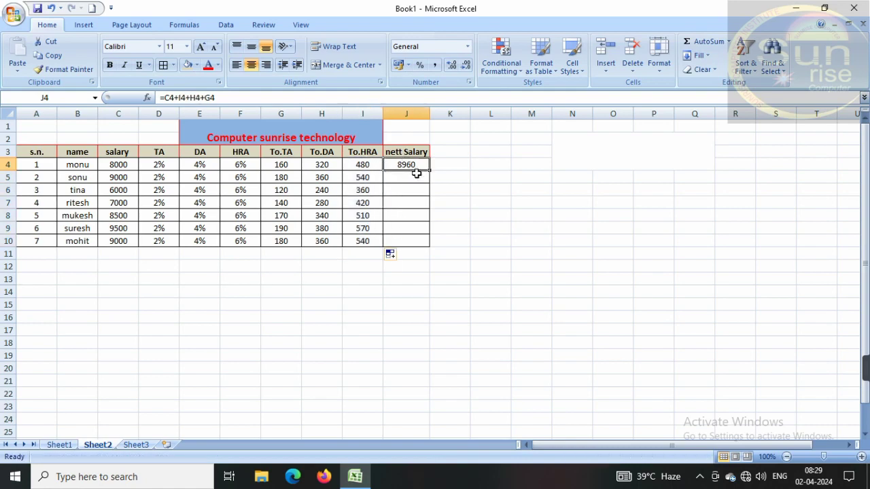
{"action": "left_click_drag", "start_coordinate": [429, 171], "coordinate": [430, 248]}
{"action": "left_click", "coordinate": [339, 380]}
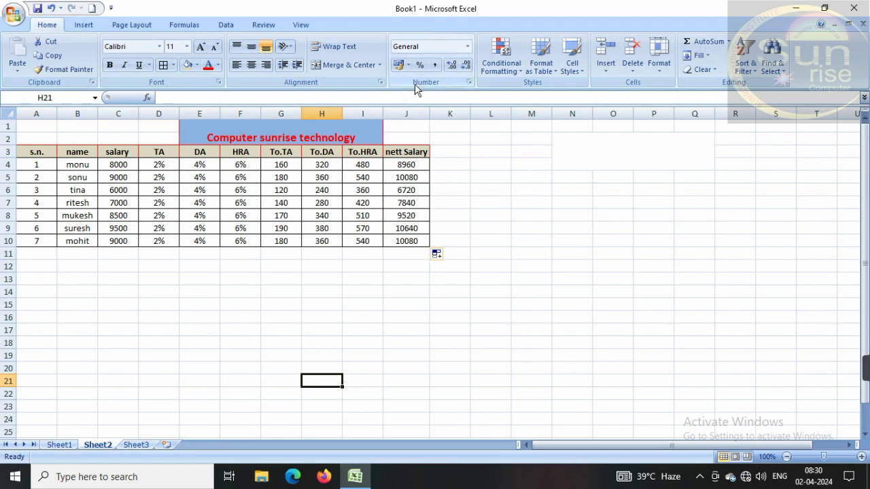
Apply the Percentage number format to empty cell B14 below the table and enter 5%
{"action": "left_click", "coordinate": [468, 47]}
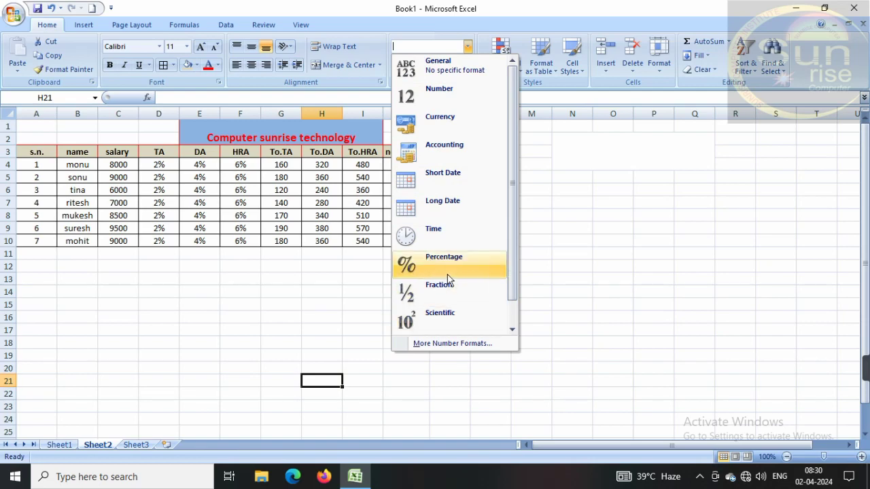
{"action": "left_click", "coordinate": [584, 288]}
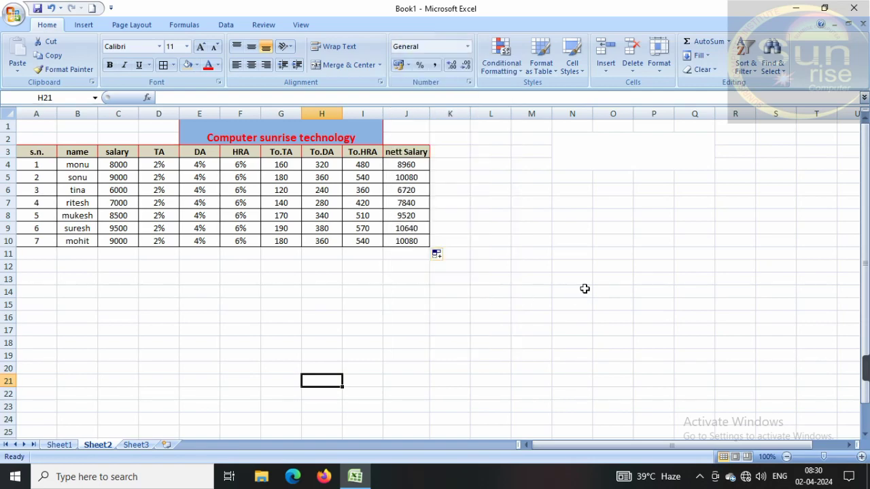
{"action": "left_click", "coordinate": [77, 290]}
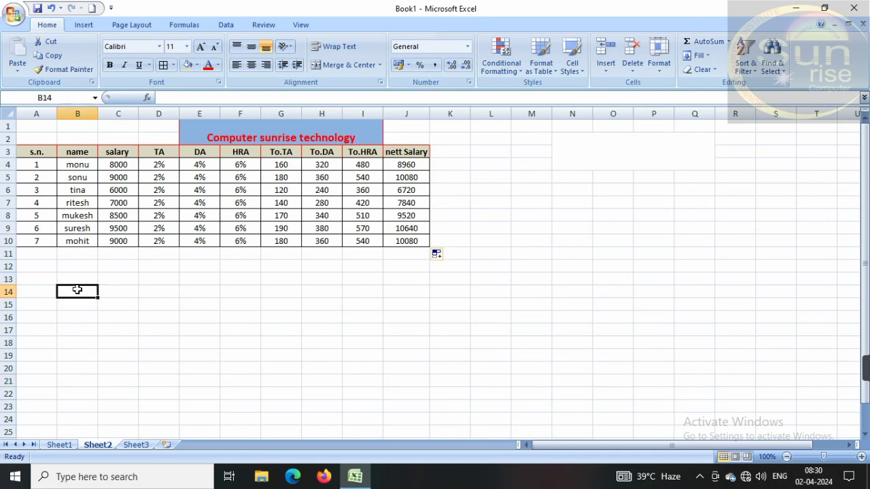
{"action": "left_click", "coordinate": [468, 47]}
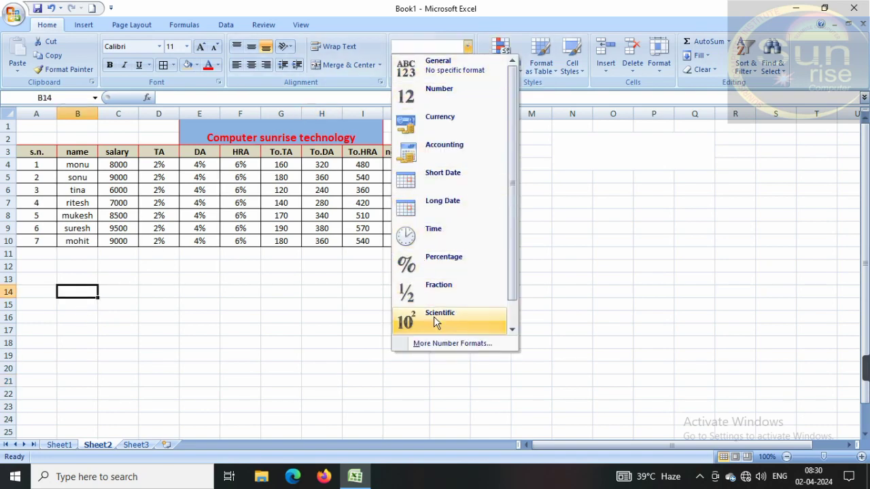
{"action": "left_click", "coordinate": [443, 259]}
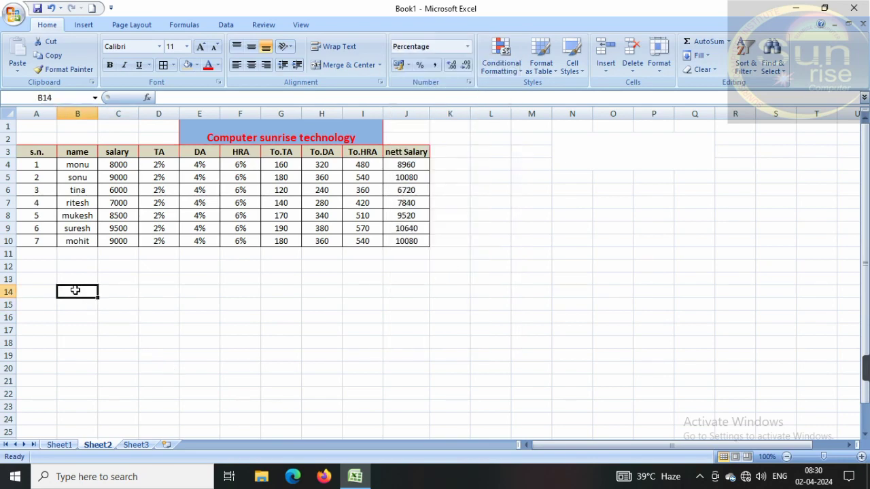
{"action": "type", "text": "8"}
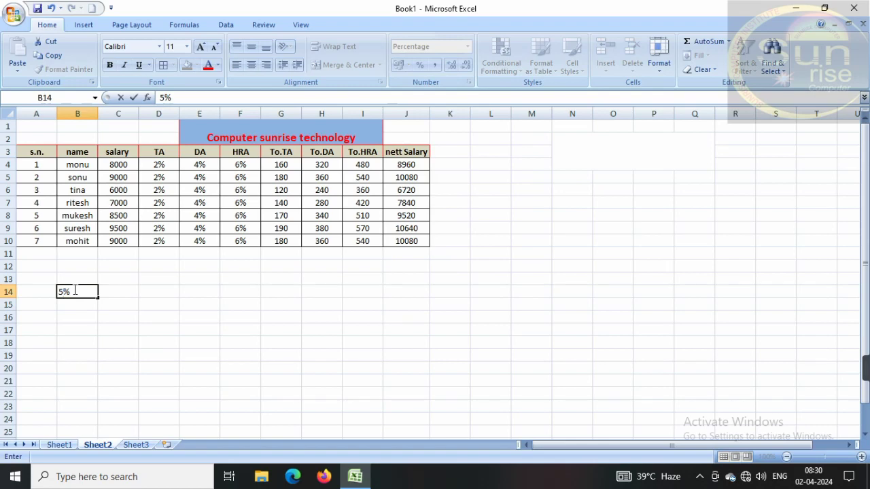
{"action": "key", "text": "Return"}
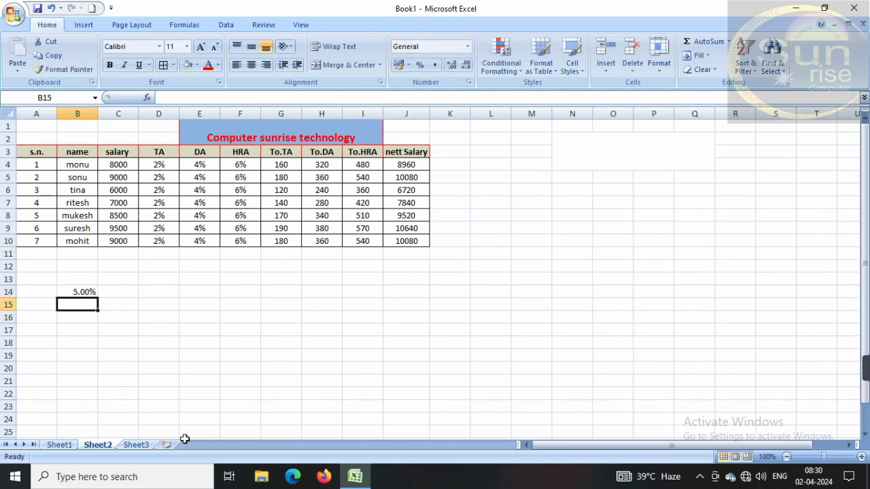
Change the number format of cell B14 to General
{"action": "left_click", "coordinate": [88, 292]}
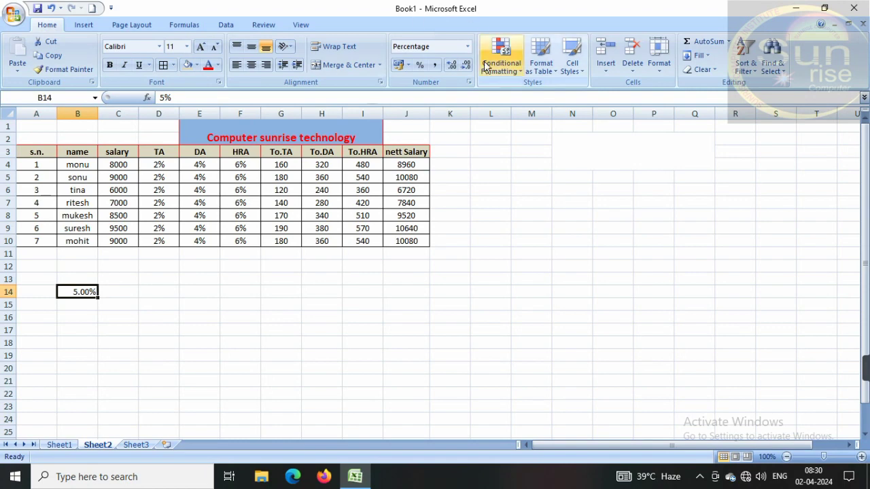
{"action": "left_click", "coordinate": [469, 47]}
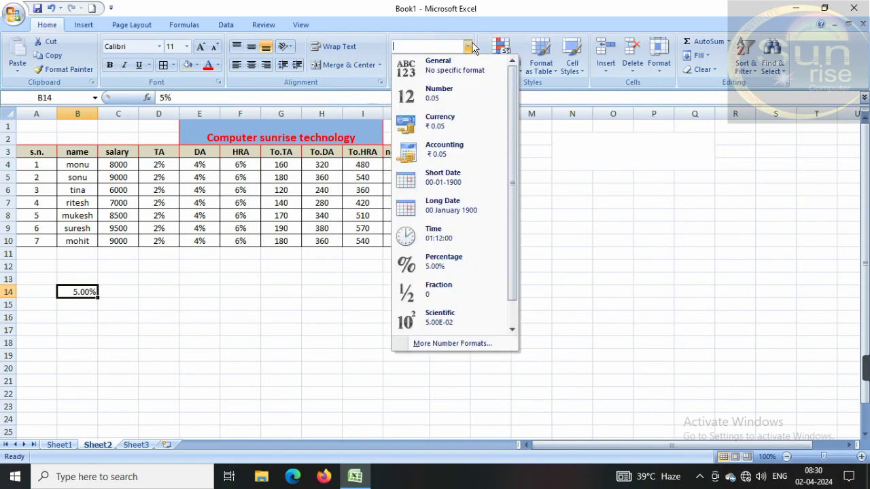
{"action": "left_click", "coordinate": [442, 66]}
{"action": "left_click", "coordinate": [192, 293]}
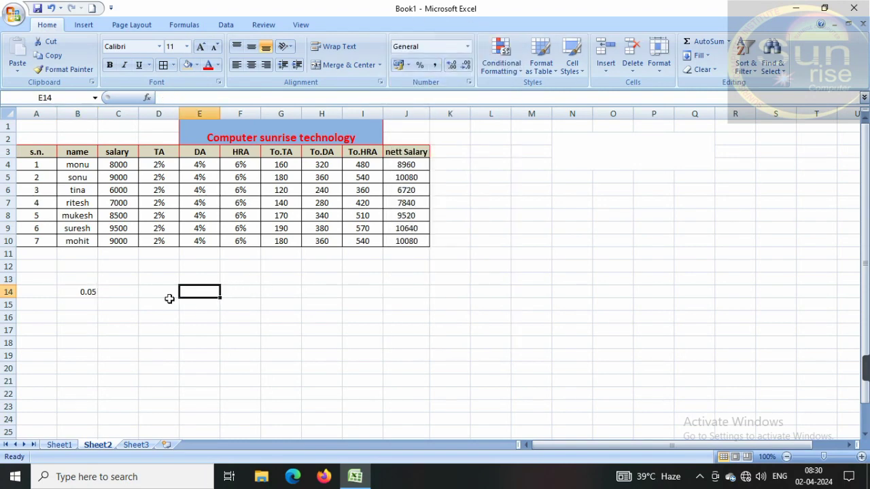
Reduce the displayed decimal places of cell B14 to zero and replace its value with 5
{"action": "left_click", "coordinate": [84, 293]}
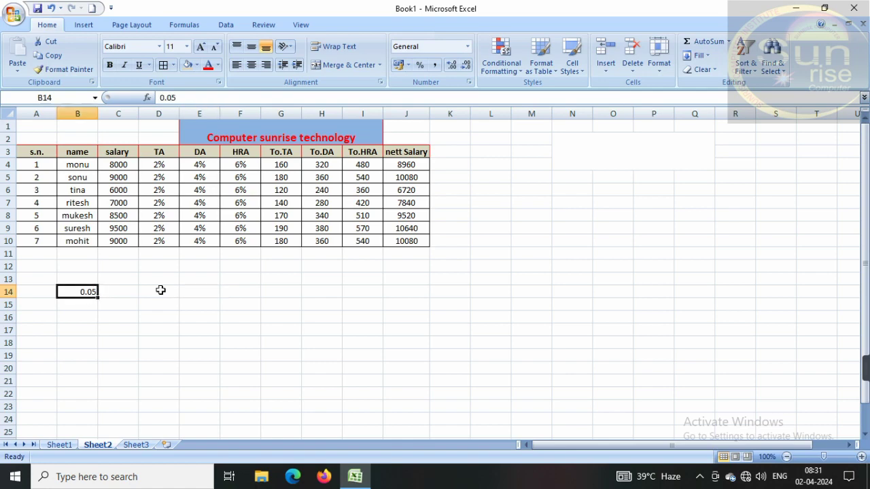
{"action": "left_click", "coordinate": [466, 65]}
{"action": "left_click", "coordinate": [466, 65]}
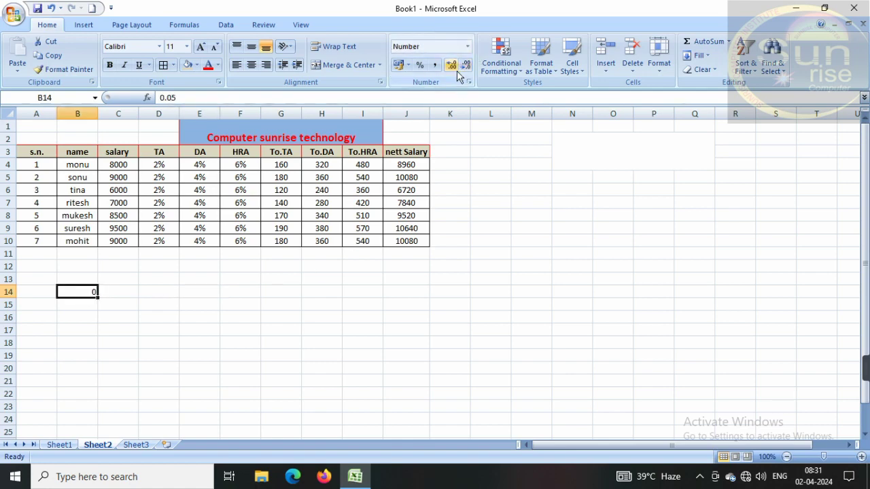
{"action": "left_click", "coordinate": [71, 317]}
{"action": "left_click", "coordinate": [77, 288]}
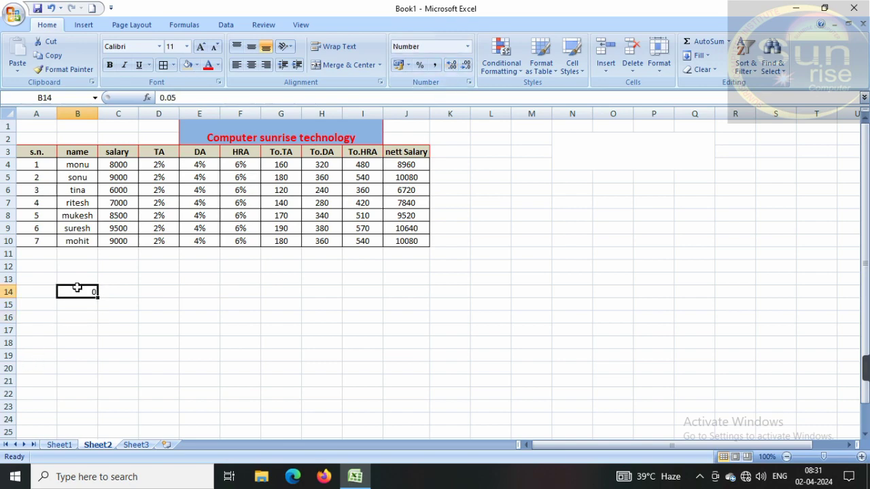
{"action": "type", "text": "5"}
{"action": "key", "text": "Return"}
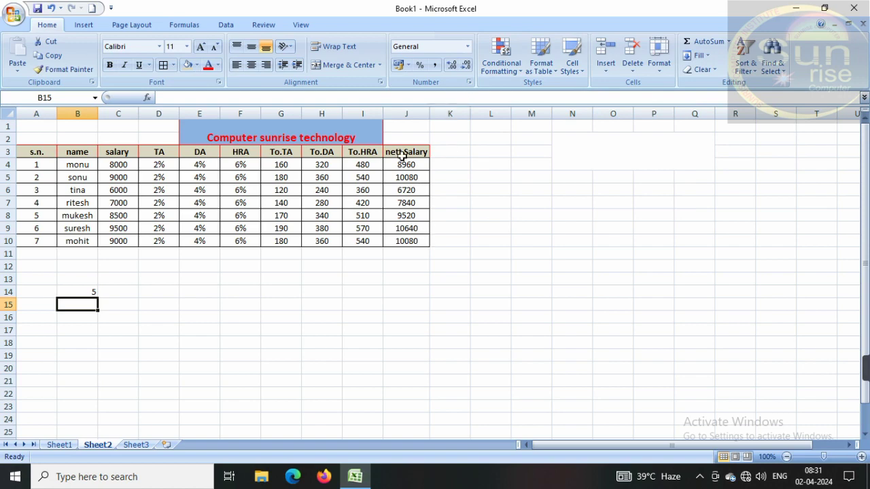
Apply blue data bars conditional formatting to the nett salary values in J4:J10
{"action": "left_click_drag", "start_coordinate": [418, 163], "coordinate": [422, 229]}
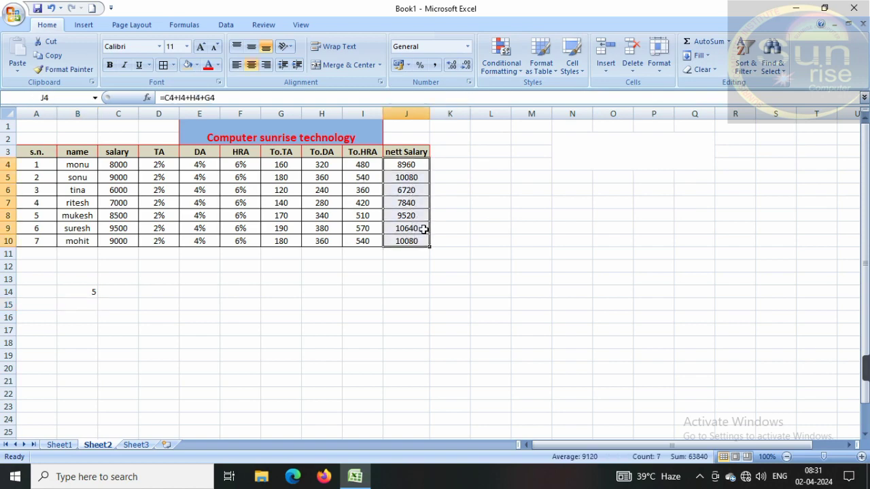
{"action": "left_click", "coordinate": [520, 72]}
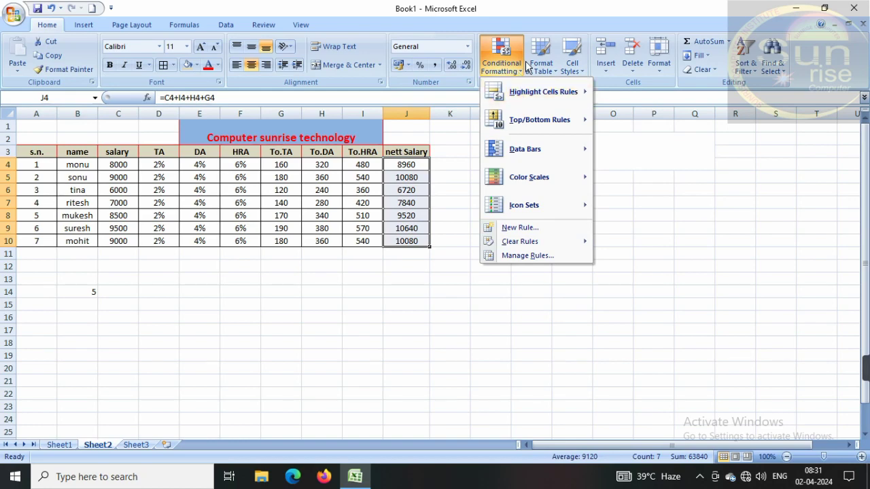
{"action": "mouse_move", "coordinate": [500, 156]}
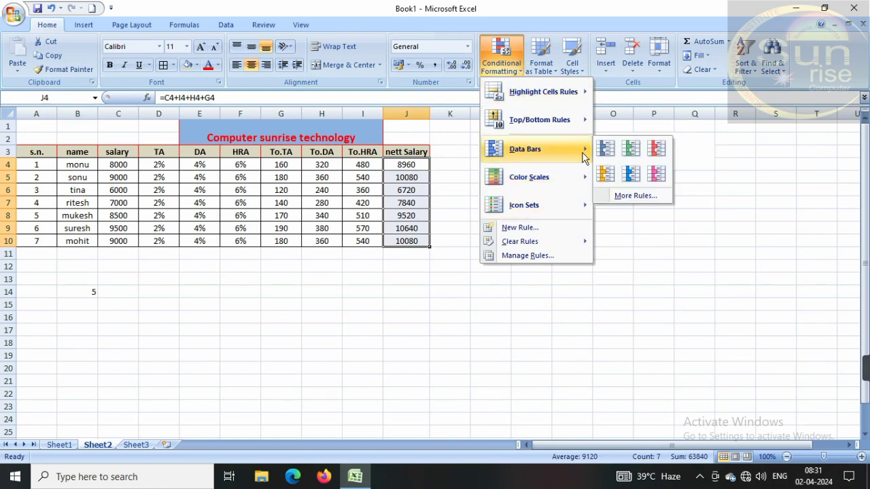
{"action": "left_click", "coordinate": [605, 149]}
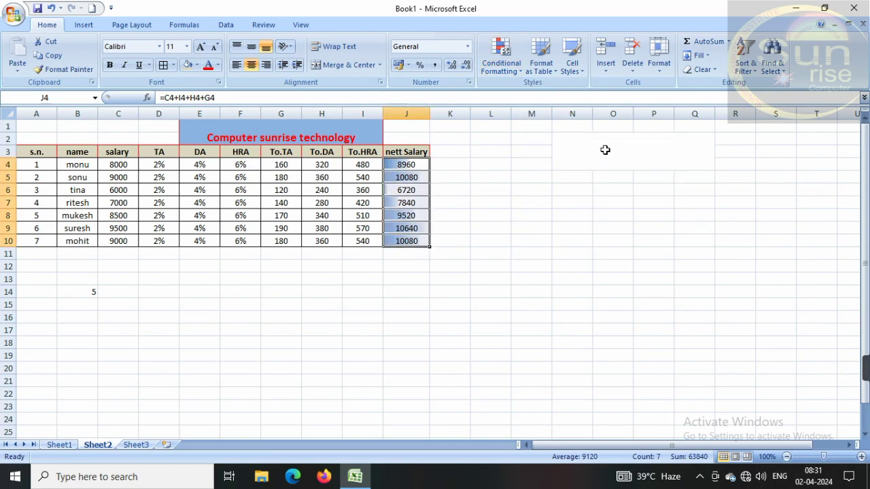
{"action": "left_click", "coordinate": [457, 277]}
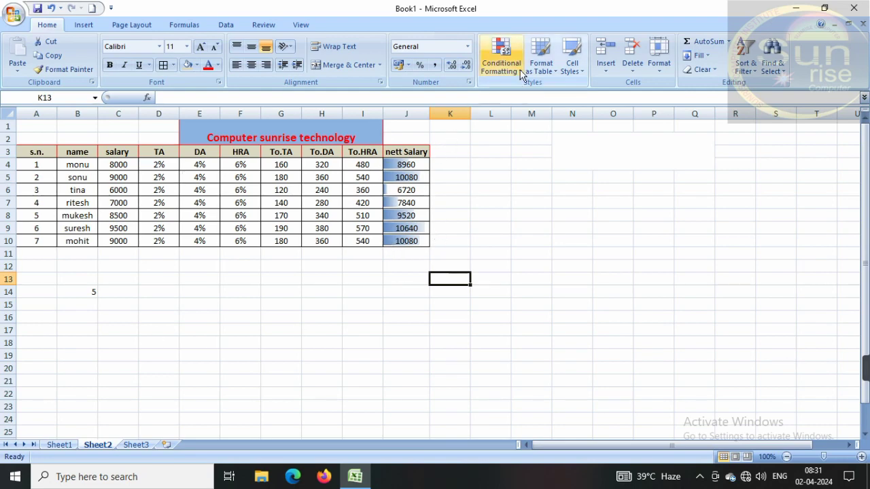
{"action": "left_click", "coordinate": [451, 151]}
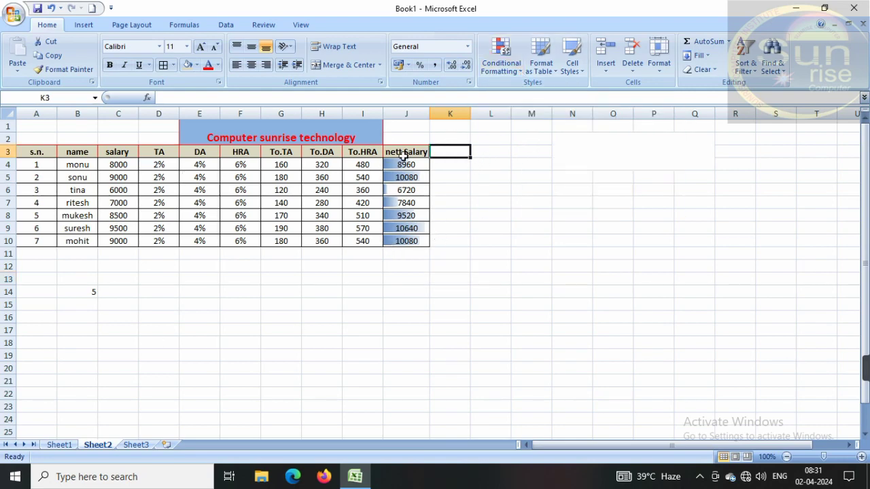
{"action": "left_click", "coordinate": [404, 152]}
Highlight values greater than 400 in the total TA, DA and HRA cells G4:I10 with Light Red Fill with Dark Red Text
{"action": "left_click_drag", "start_coordinate": [282, 166], "coordinate": [359, 241]}
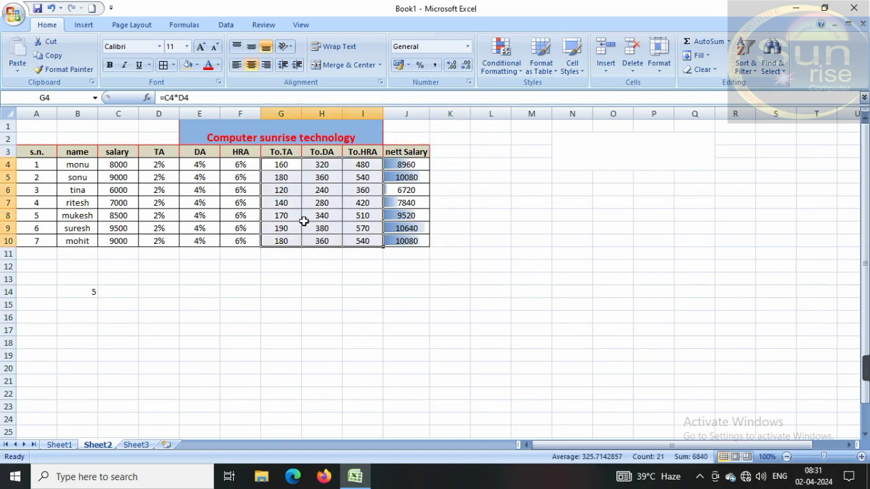
{"action": "left_click", "coordinate": [521, 70]}
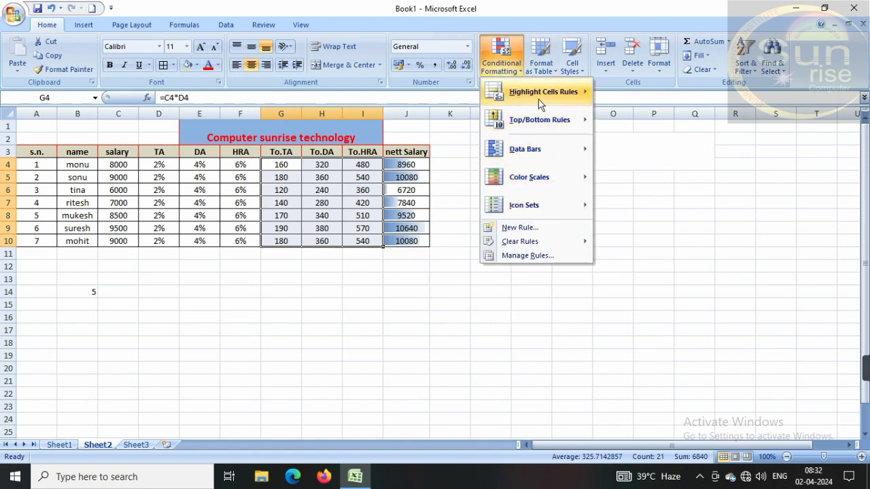
{"action": "mouse_move", "coordinate": [521, 102]}
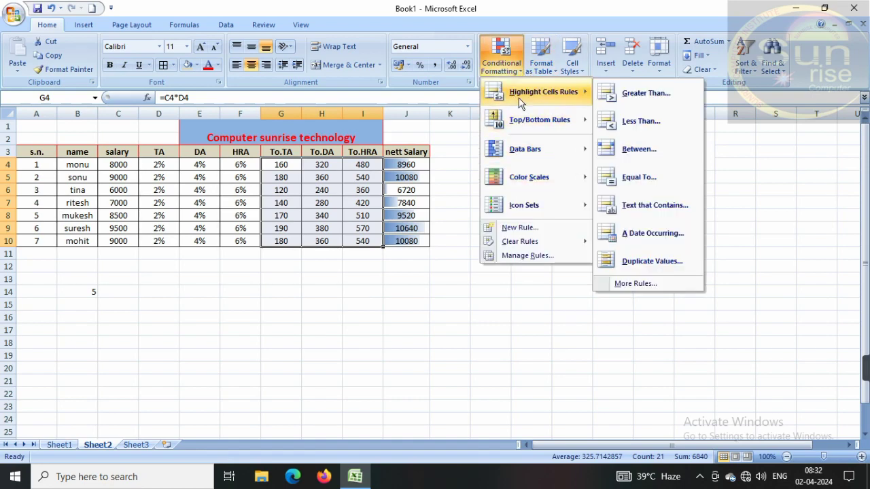
{"action": "left_click", "coordinate": [644, 93]}
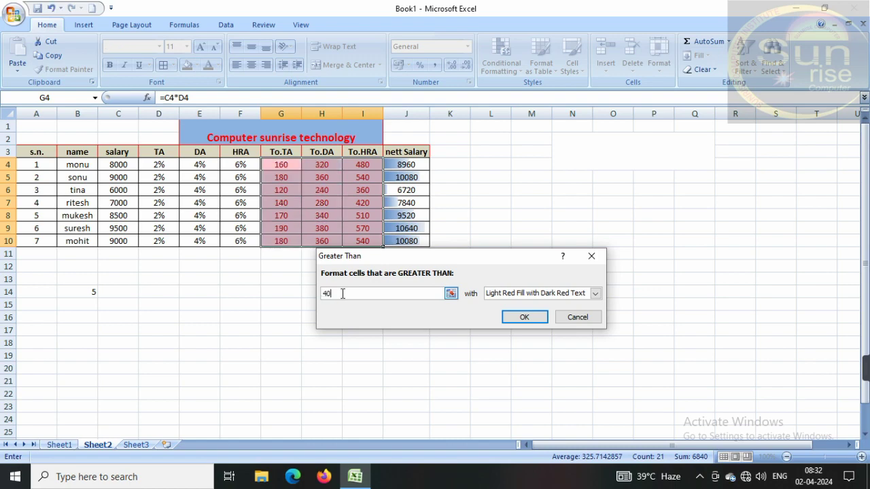
{"action": "type", "text": "0"}
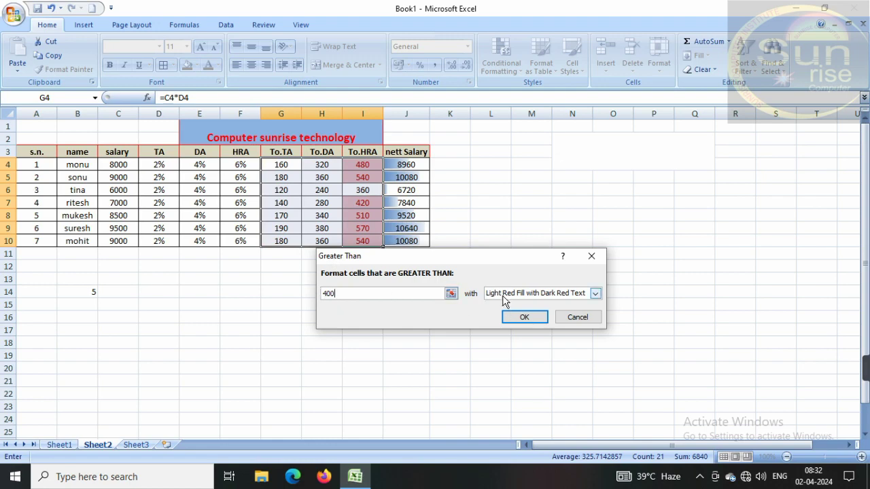
{"action": "left_click", "coordinate": [595, 295]}
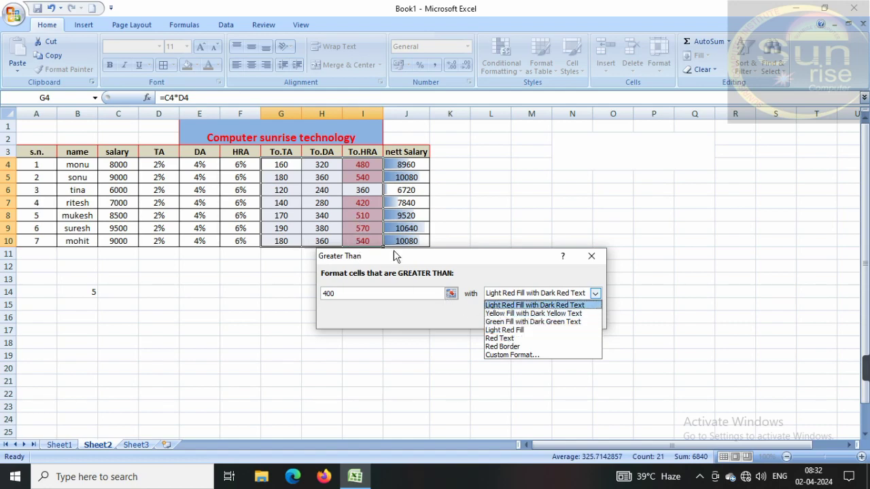
{"action": "left_click", "coordinate": [596, 293]}
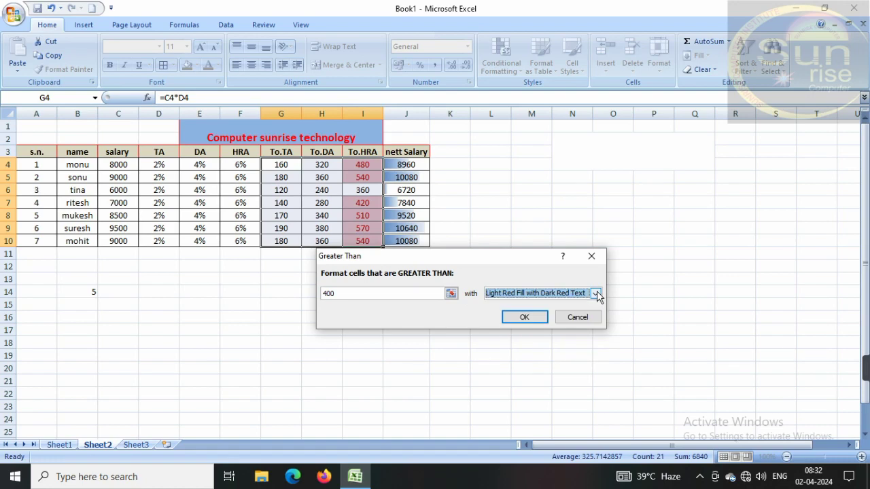
{"action": "left_click", "coordinate": [525, 318]}
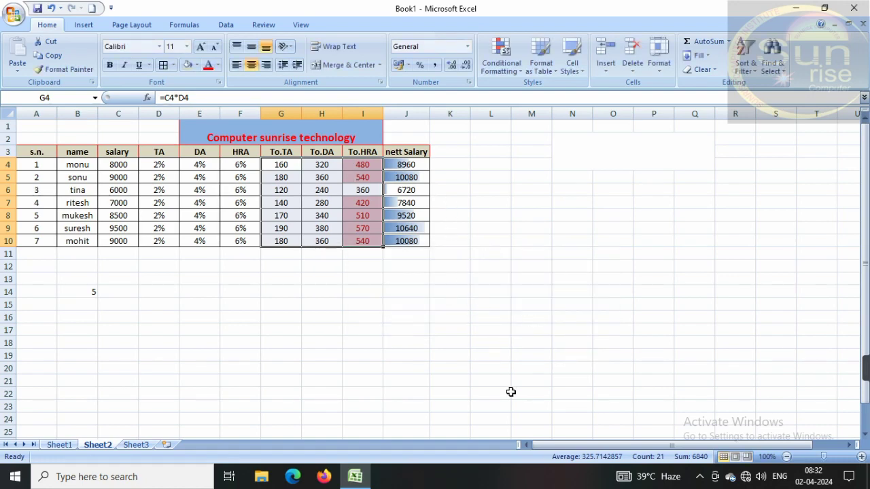
{"action": "left_click", "coordinate": [508, 392]}
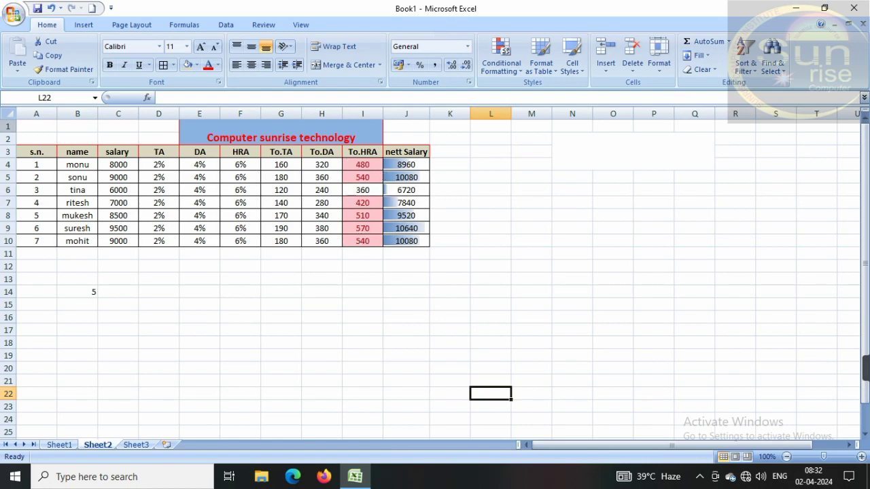
Start an Equal To highlight rule with empty cell J15 selected
{"action": "left_click", "coordinate": [416, 302]}
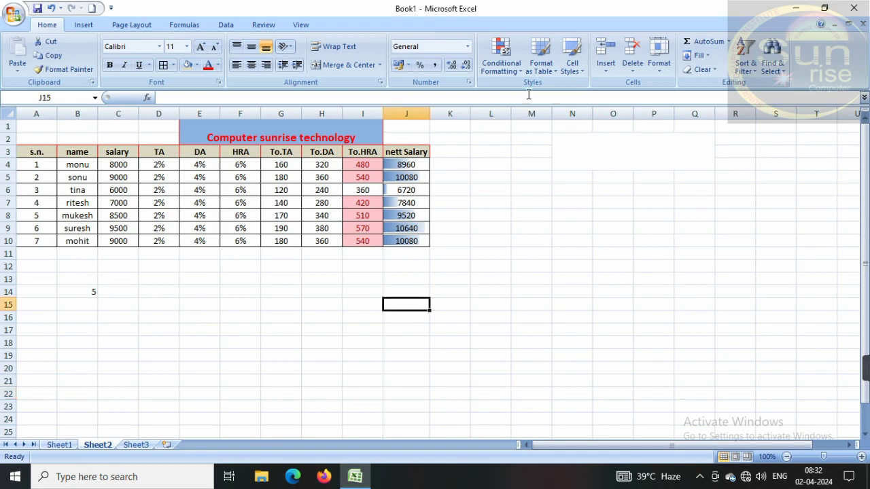
{"action": "left_click", "coordinate": [519, 72]}
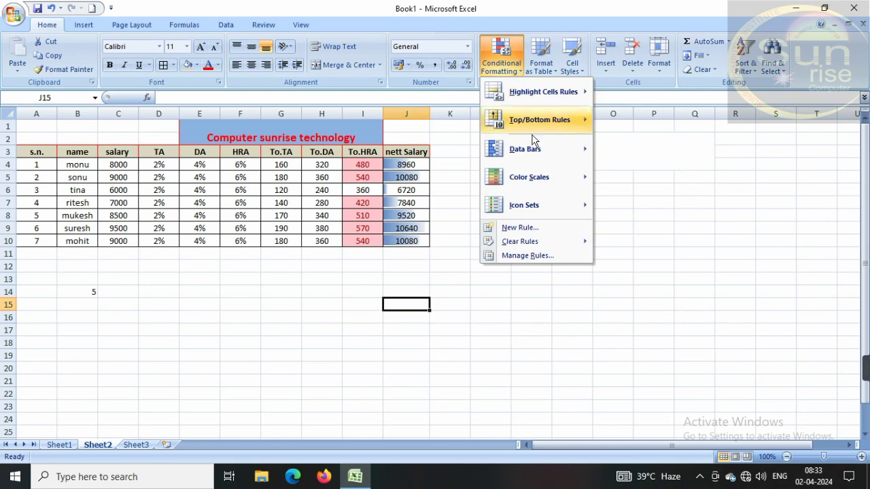
{"action": "mouse_move", "coordinate": [533, 150]}
{"action": "mouse_move", "coordinate": [546, 97]}
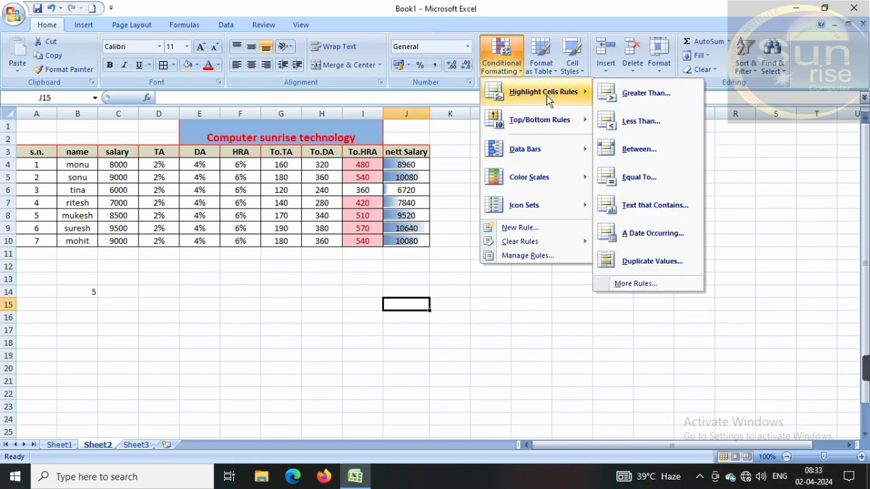
{"action": "left_click", "coordinate": [642, 176]}
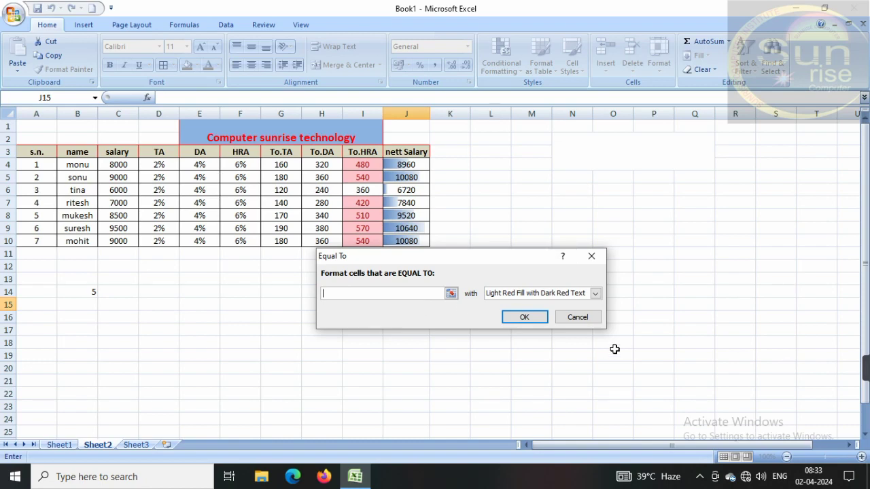
{"action": "left_click", "coordinate": [580, 317]}
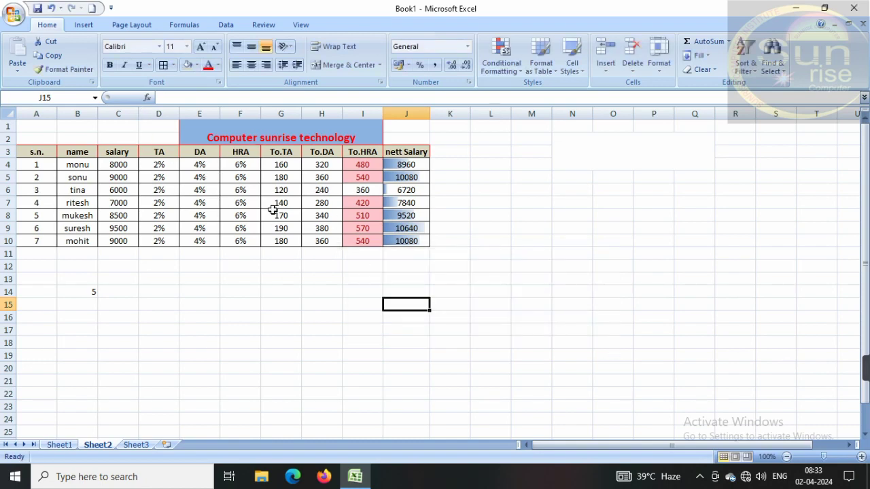
{"action": "left_click", "coordinate": [244, 315]}
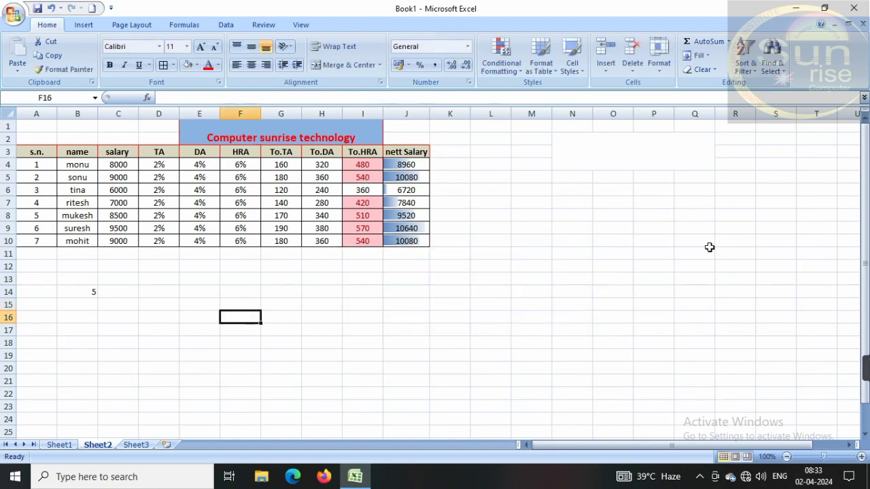
{"action": "left_click", "coordinate": [756, 78]}
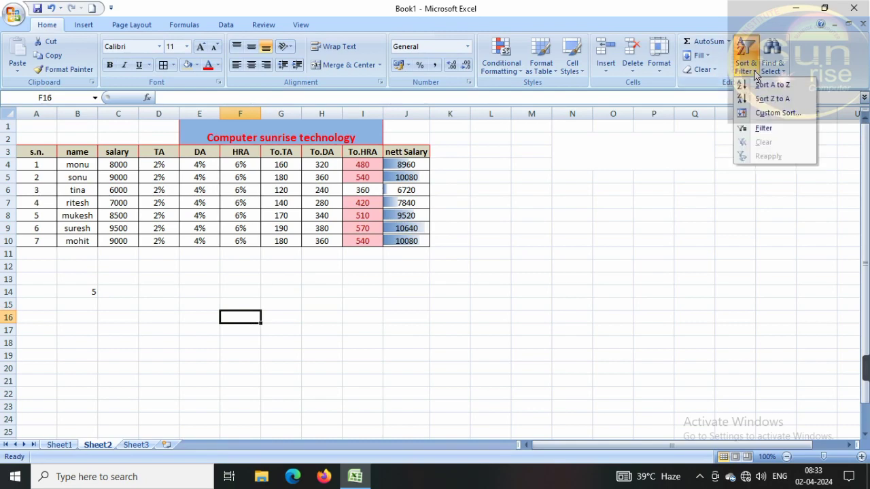
{"action": "left_click", "coordinate": [756, 75]}
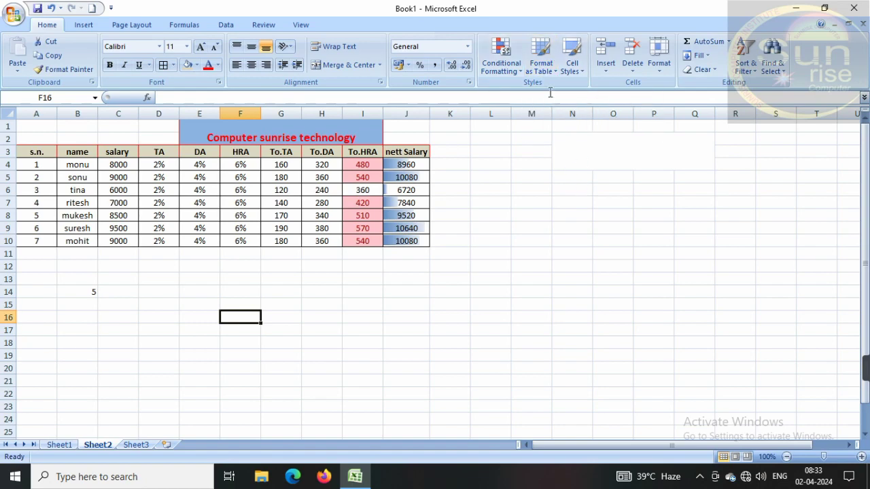
Format the empty range M5:R15 as a table without existing headers, using the red style in the first Medium row
{"action": "left_click_drag", "start_coordinate": [524, 178], "coordinate": [723, 301]}
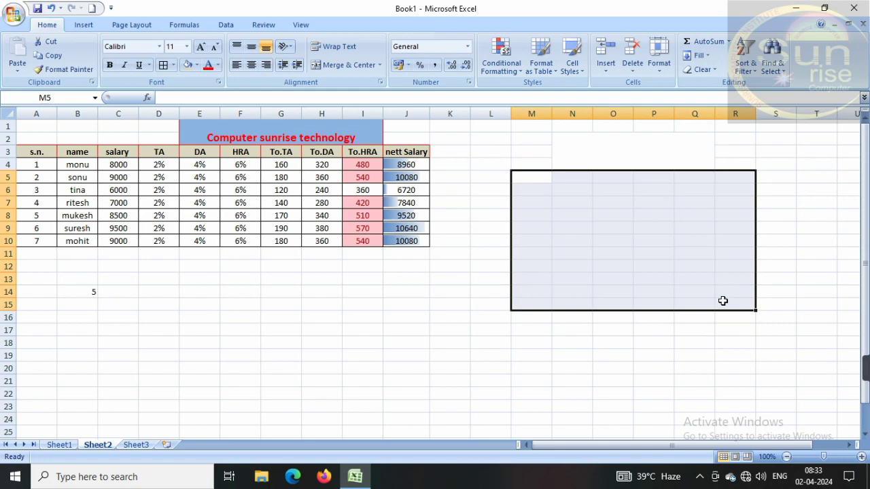
{"action": "left_click", "coordinate": [552, 71]}
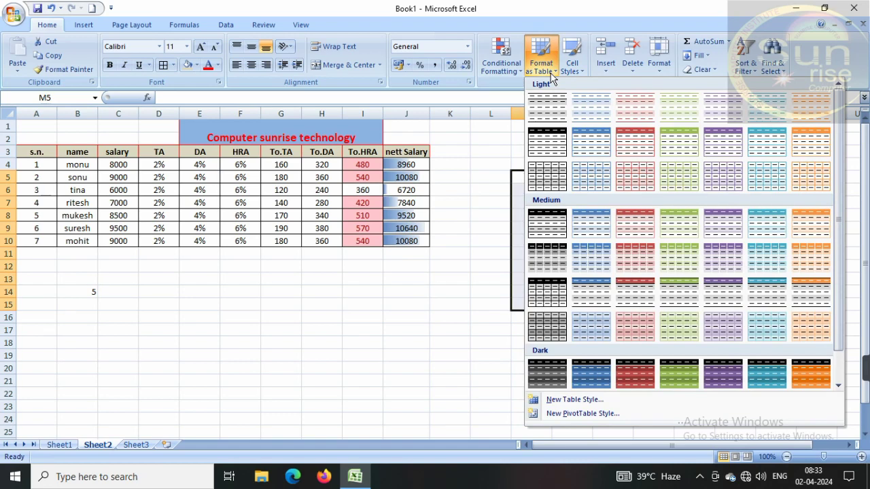
{"action": "left_click", "coordinate": [637, 225]}
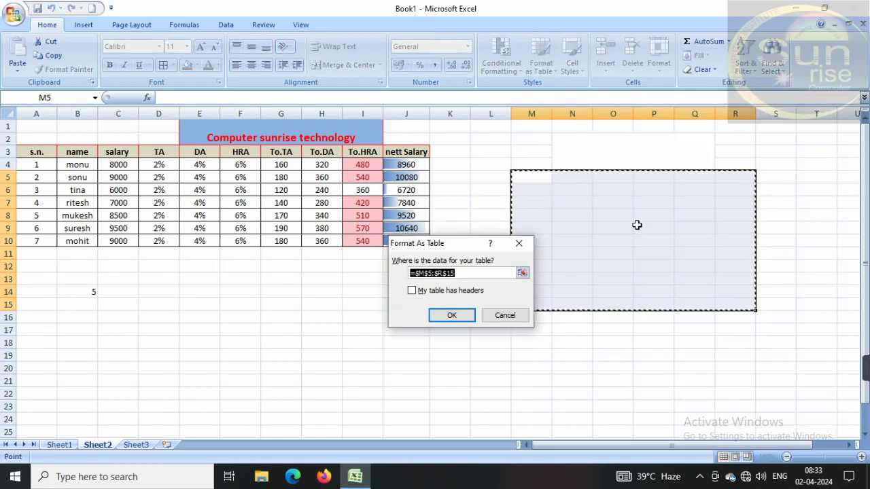
{"action": "left_click", "coordinate": [450, 315]}
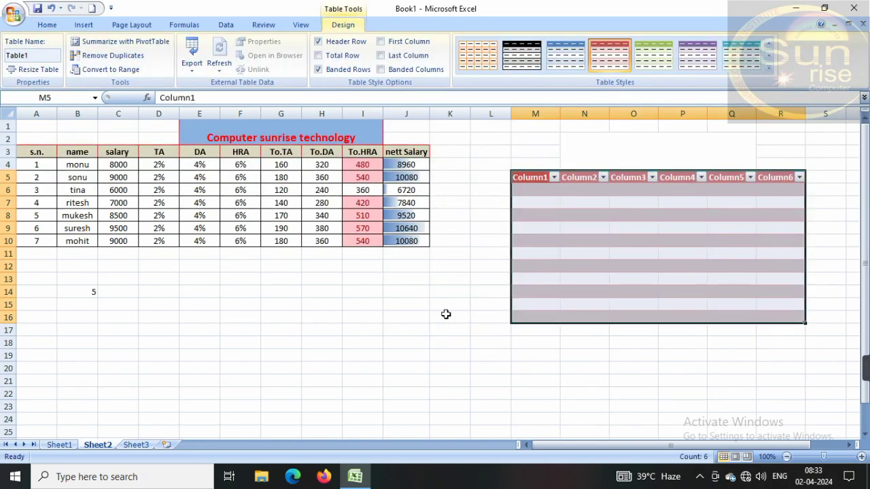
{"action": "left_click", "coordinate": [450, 395]}
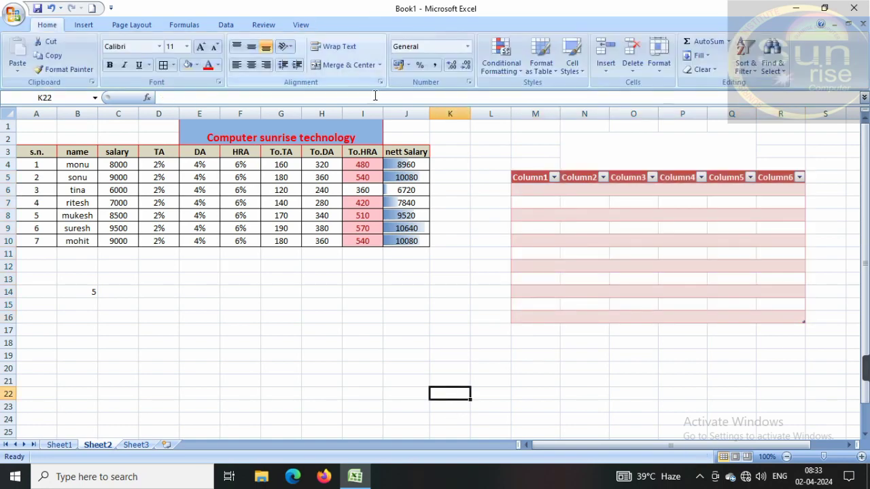
Apply the Input cell style to the serial numbers in A4:A10
{"action": "left_click", "coordinate": [583, 75]}
{"action": "left_click", "coordinate": [321, 324]}
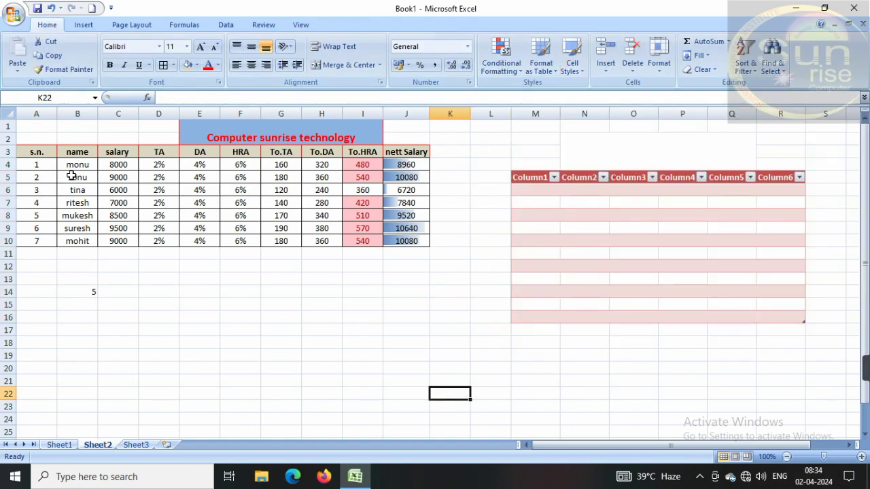
{"action": "left_click_drag", "start_coordinate": [37, 164], "coordinate": [39, 236]}
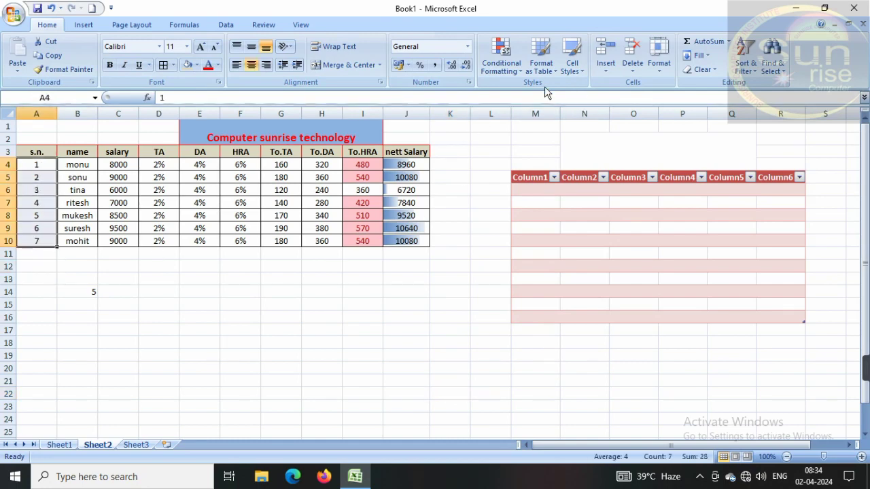
{"action": "left_click", "coordinate": [581, 74]}
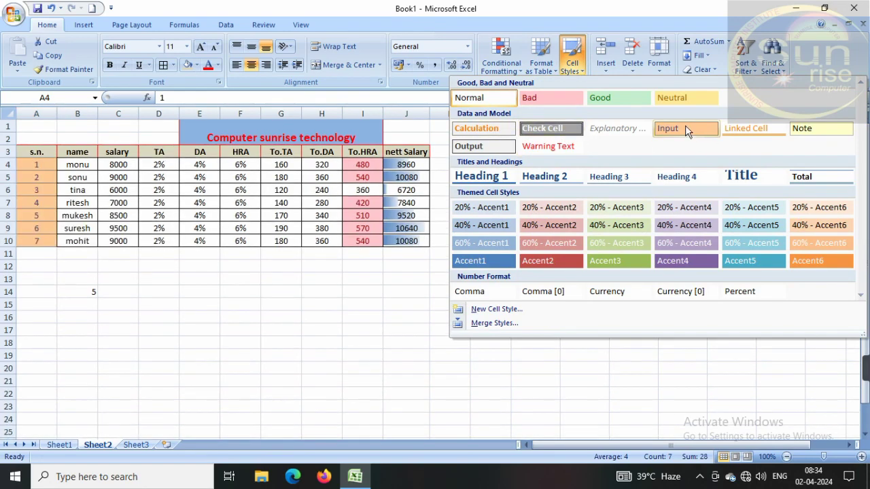
{"action": "left_click", "coordinate": [686, 128]}
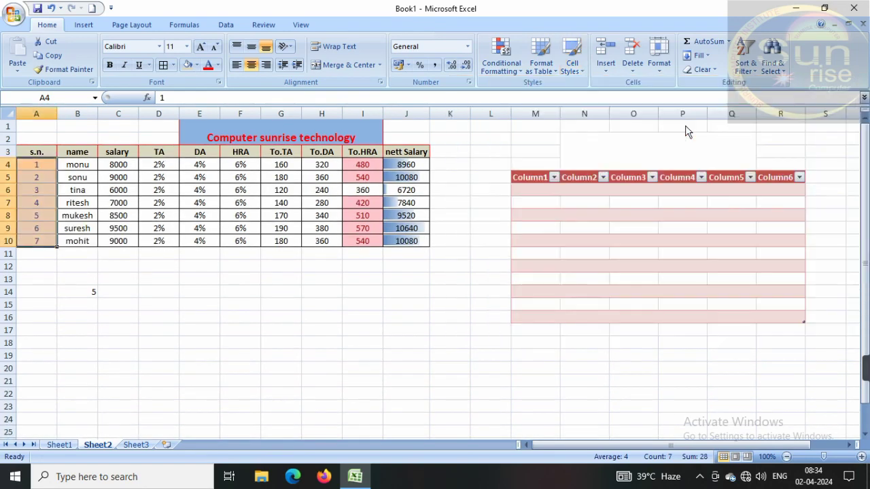
{"action": "left_click", "coordinate": [117, 276]}
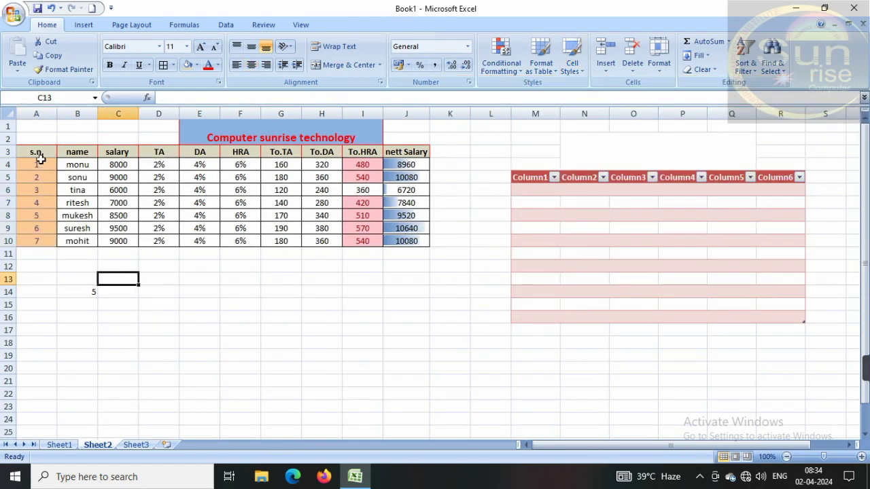
Add a blank worksheet after Sheet3, and insert another worksheet directly in front of the new one
{"action": "left_click", "coordinate": [607, 70]}
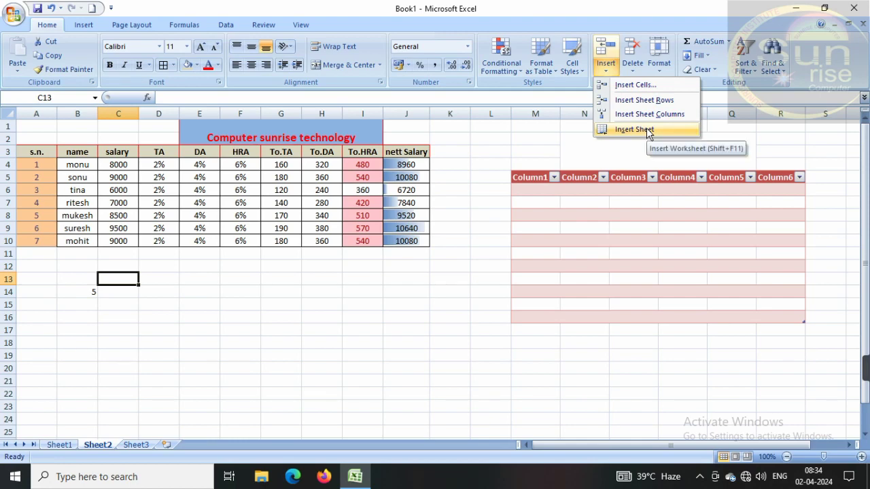
{"action": "left_click", "coordinate": [330, 343]}
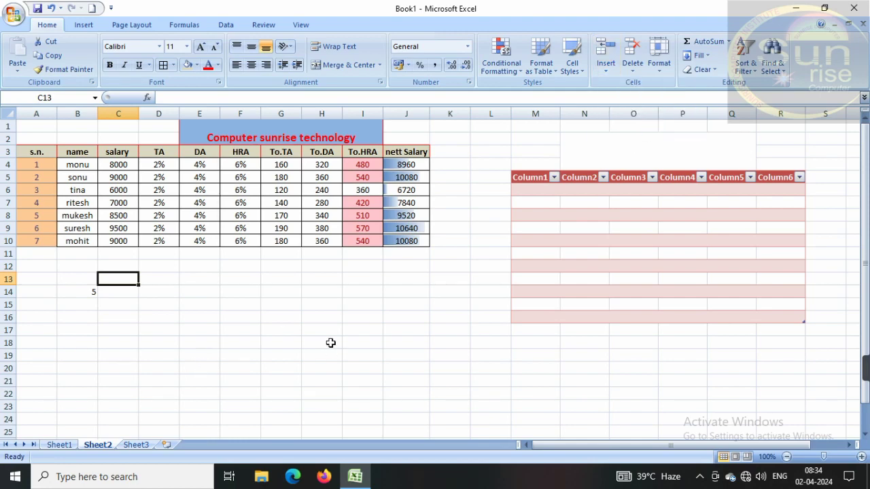
{"action": "left_click", "coordinate": [65, 445]}
{"action": "left_click", "coordinate": [98, 445]}
{"action": "left_click", "coordinate": [137, 445]}
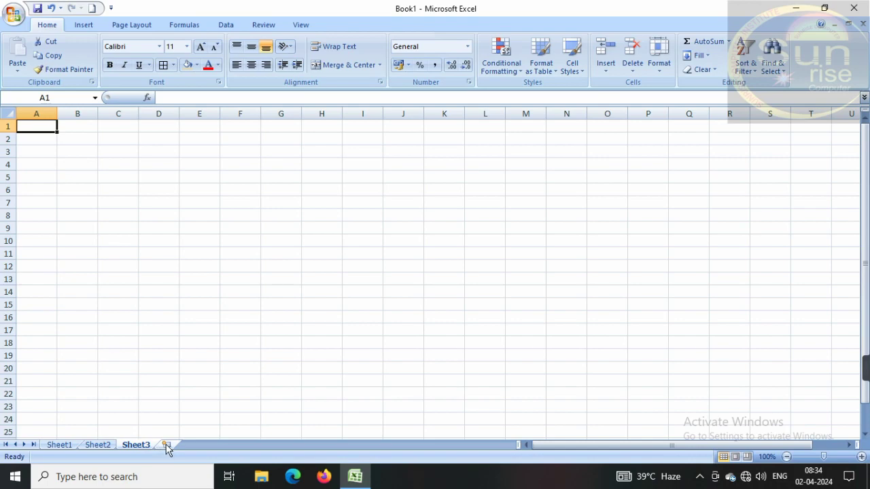
{"action": "left_click", "coordinate": [167, 447]}
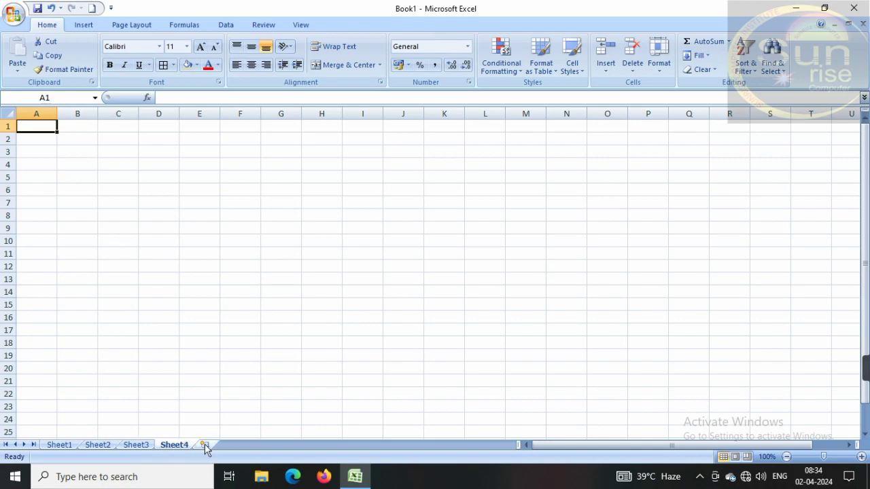
{"action": "left_click", "coordinate": [611, 73]}
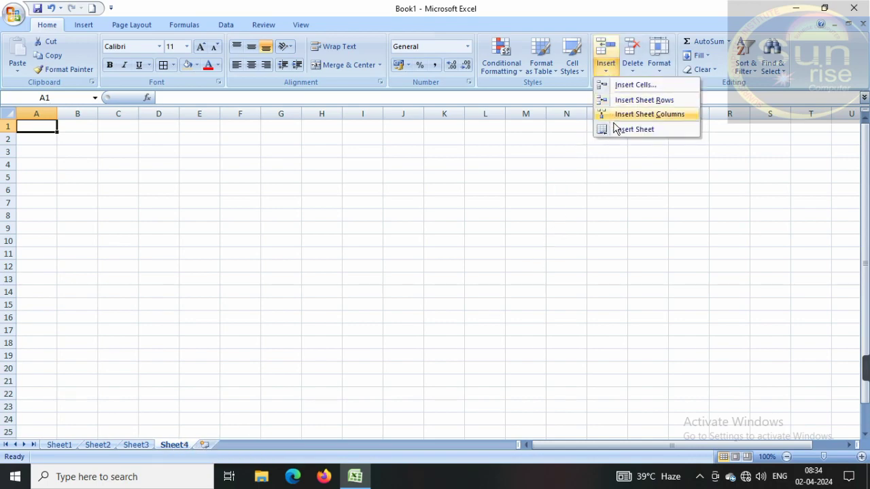
{"action": "left_click", "coordinate": [614, 128]}
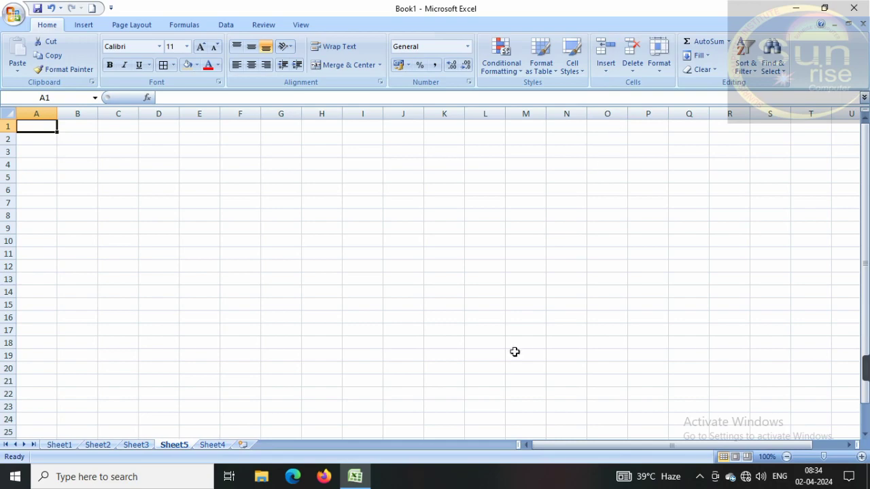
Insert a sheet row on Sheet2 above row 4, between the salary table's headings and its first record
{"action": "left_click", "coordinate": [100, 447]}
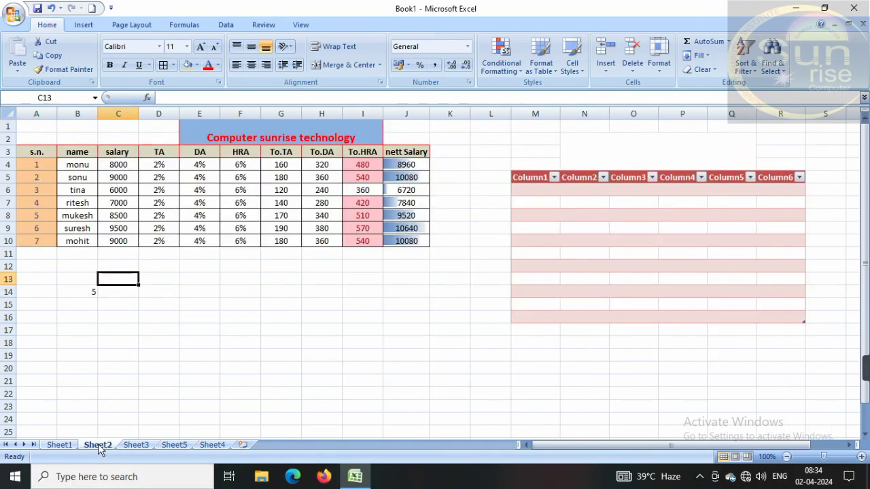
{"action": "left_click", "coordinate": [273, 345]}
{"action": "left_click", "coordinate": [611, 72]}
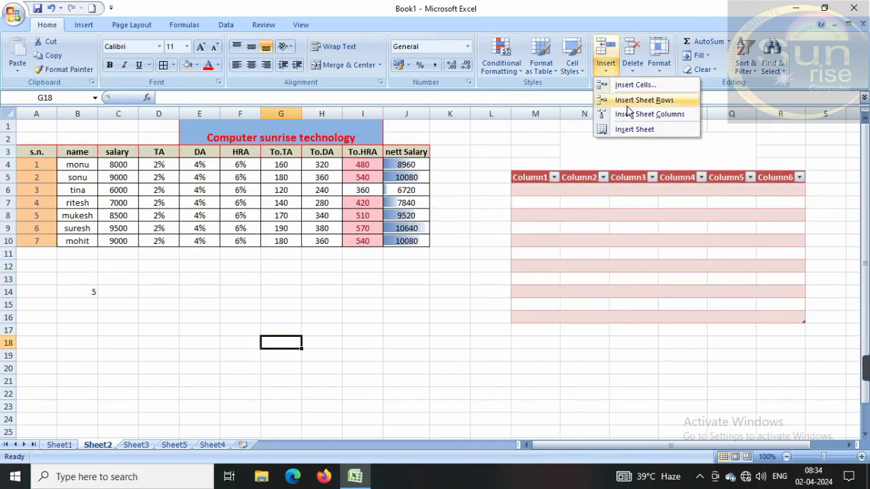
{"action": "left_click", "coordinate": [180, 287]}
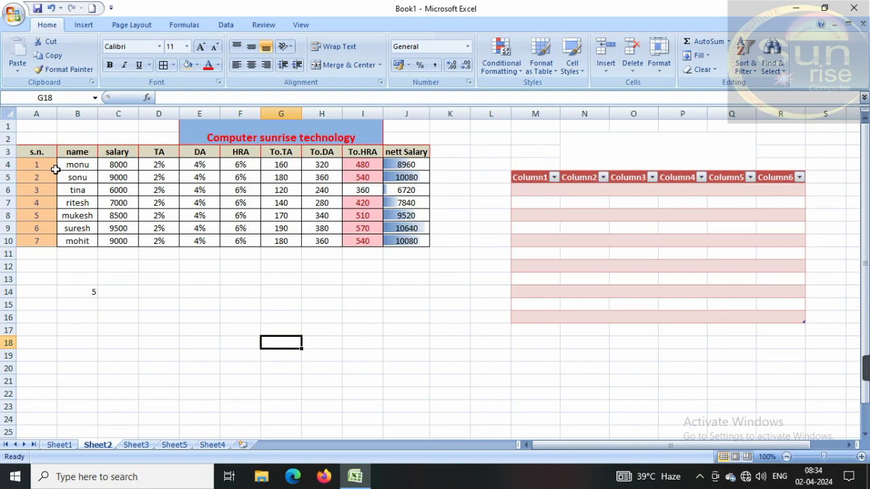
{"action": "left_click", "coordinate": [6, 165]}
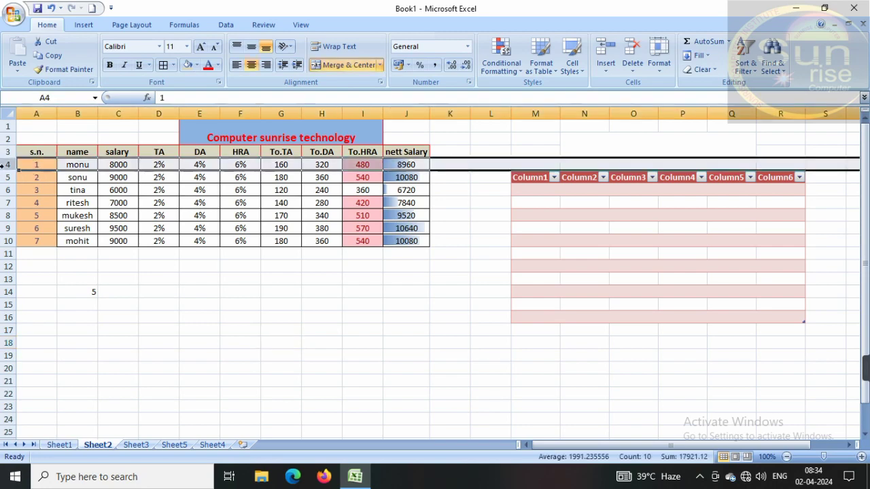
{"action": "left_click", "coordinate": [89, 280]}
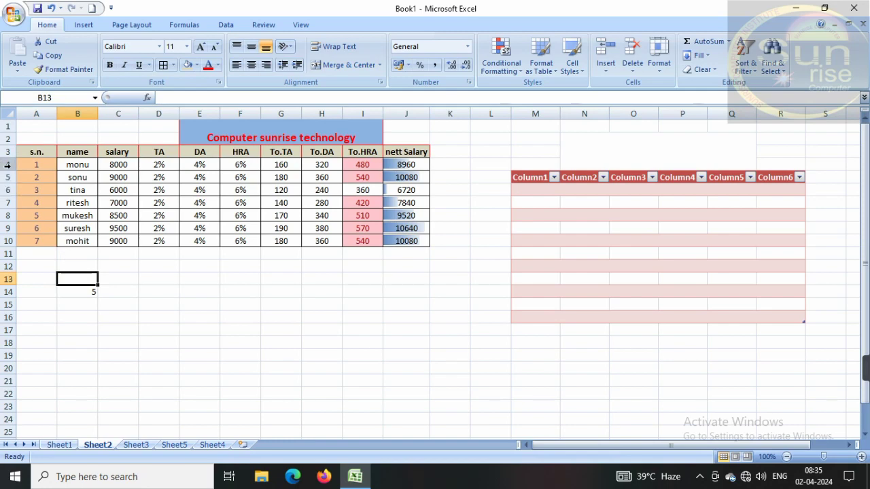
{"action": "left_click", "coordinate": [5, 165]}
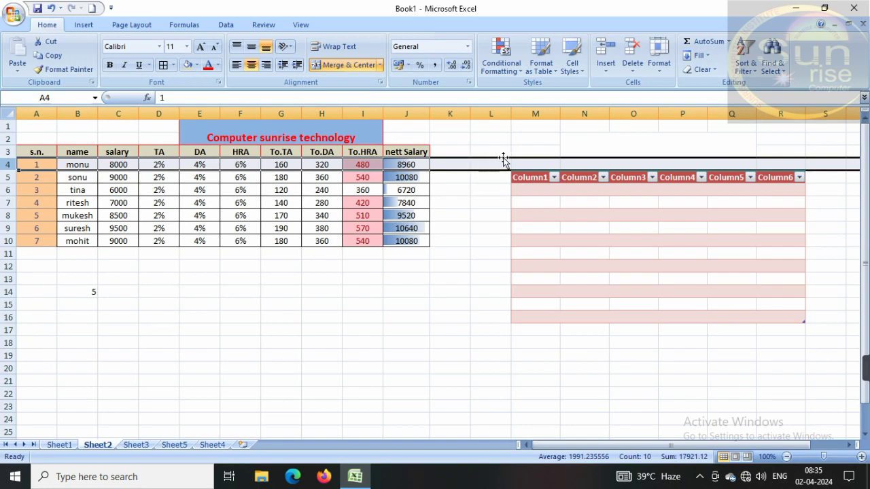
{"action": "left_click", "coordinate": [603, 72]}
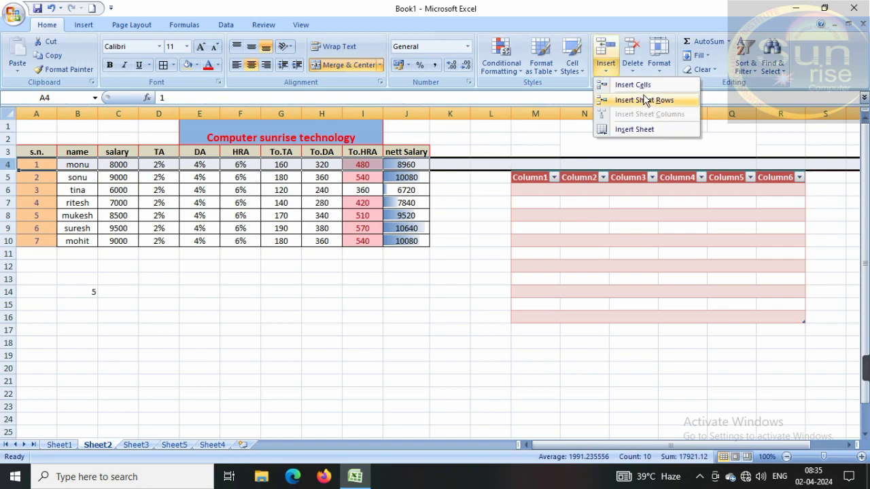
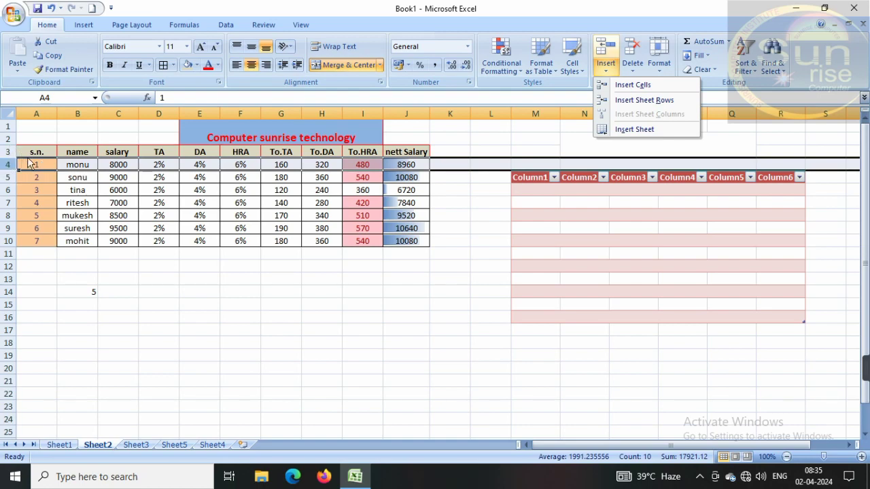
{"action": "left_click", "coordinate": [657, 105]}
{"action": "left_click", "coordinate": [324, 332]}
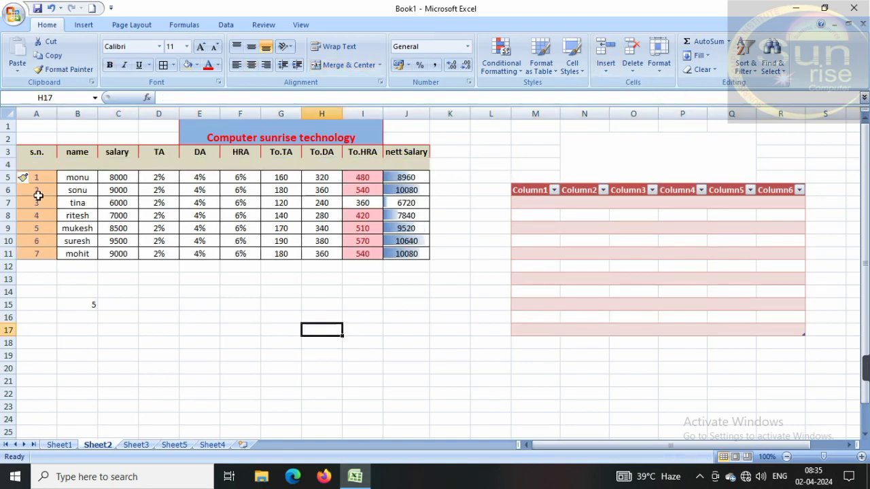
Apply cell borders to the blank row A4:J4 beneath the salary table's headings
{"action": "left_click", "coordinate": [27, 163]}
{"action": "left_click_drag", "start_coordinate": [42, 163], "coordinate": [408, 164]}
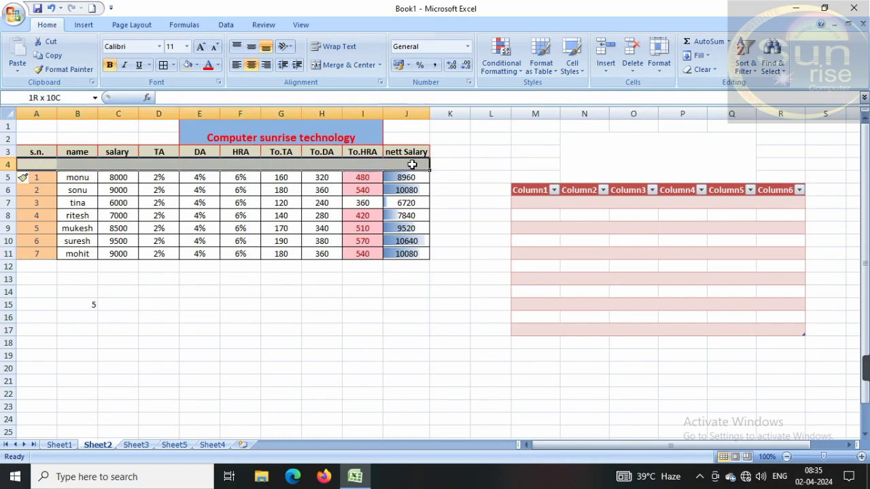
{"action": "left_click", "coordinate": [163, 65]}
{"action": "left_click", "coordinate": [175, 328]}
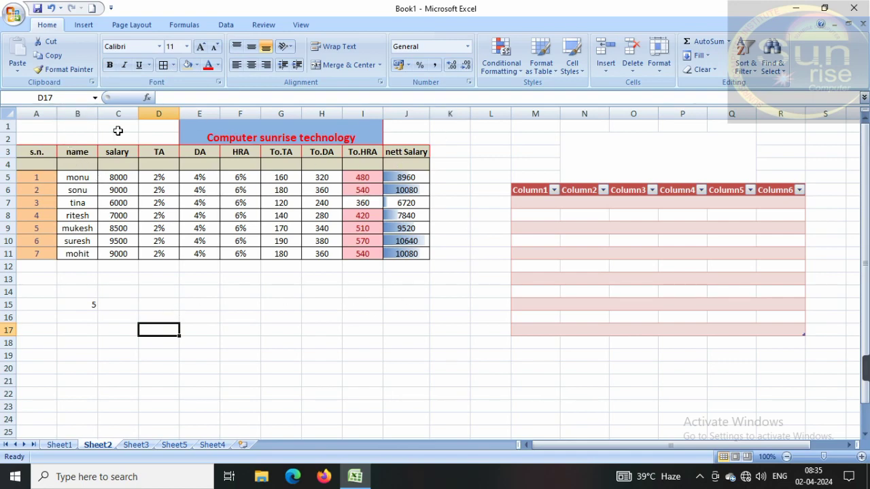
Insert a blank sheet column before the name column in the salary table
{"action": "left_click", "coordinate": [76, 114]}
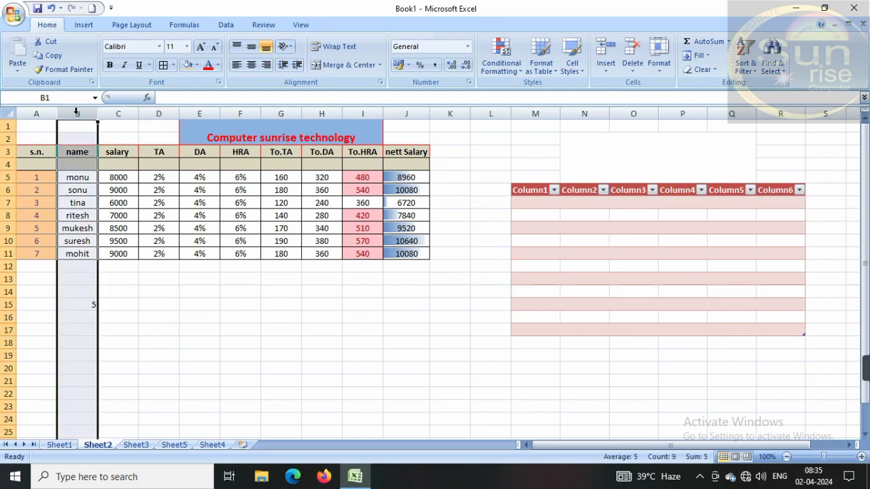
{"action": "left_click", "coordinate": [635, 72]}
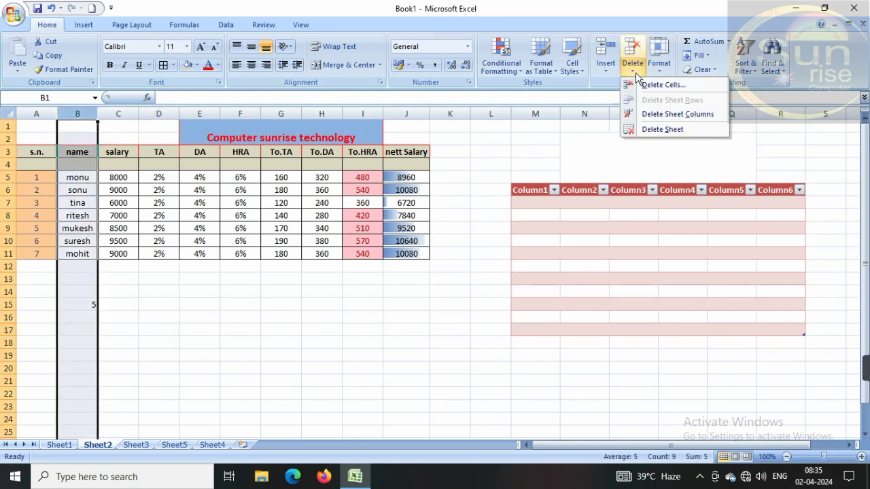
{"action": "left_click", "coordinate": [607, 71]}
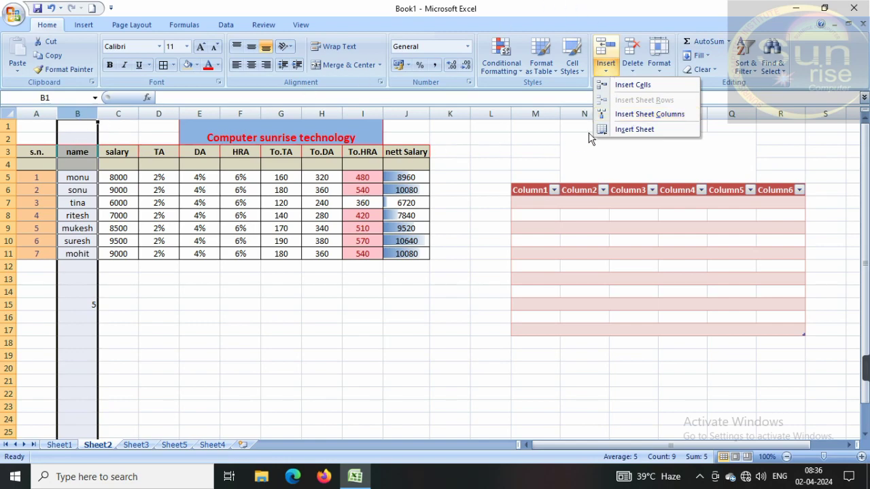
{"action": "left_click", "coordinate": [645, 114]}
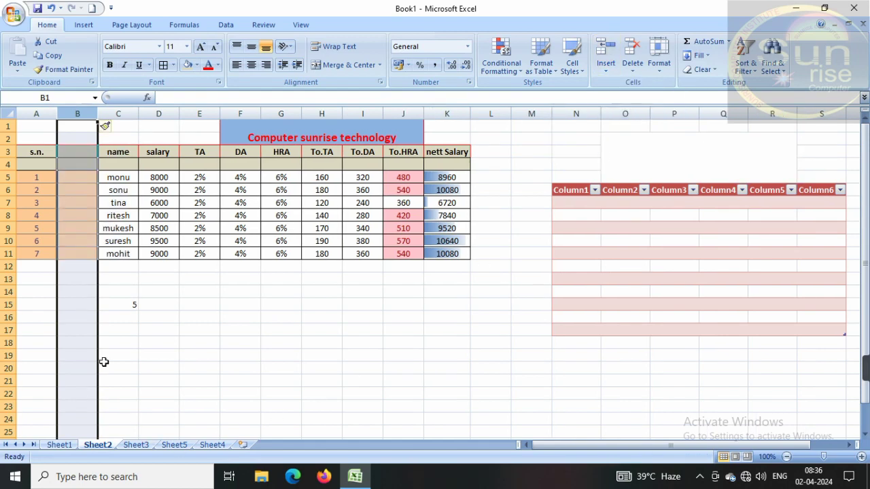
Delete the blank sheet column B between the s.n. and name columns of the salary table
{"action": "left_click", "coordinate": [159, 314]}
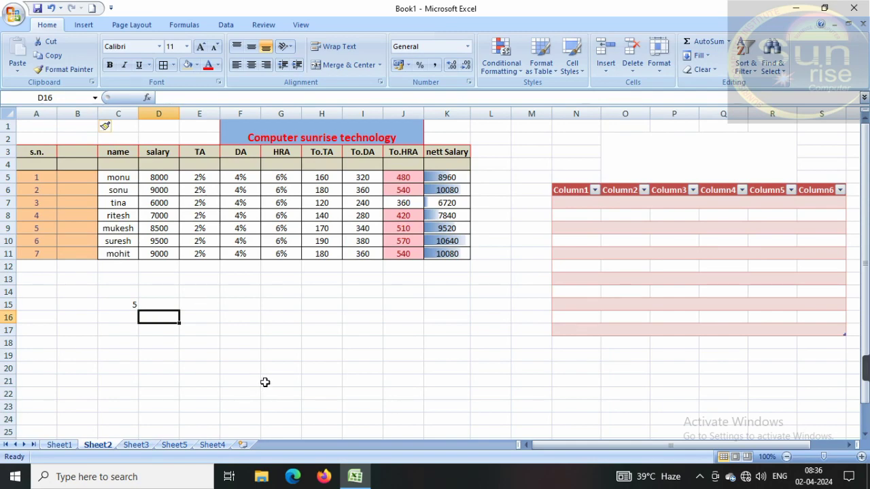
{"action": "left_click", "coordinate": [267, 352]}
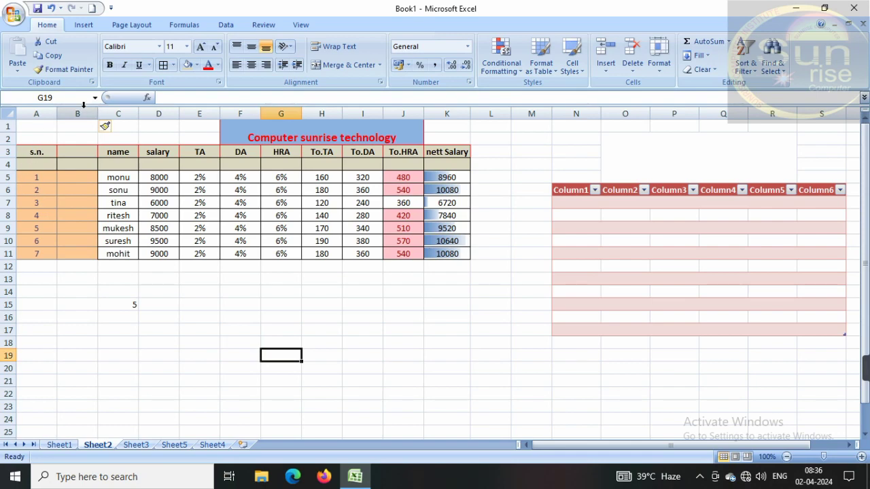
{"action": "left_click", "coordinate": [84, 113]}
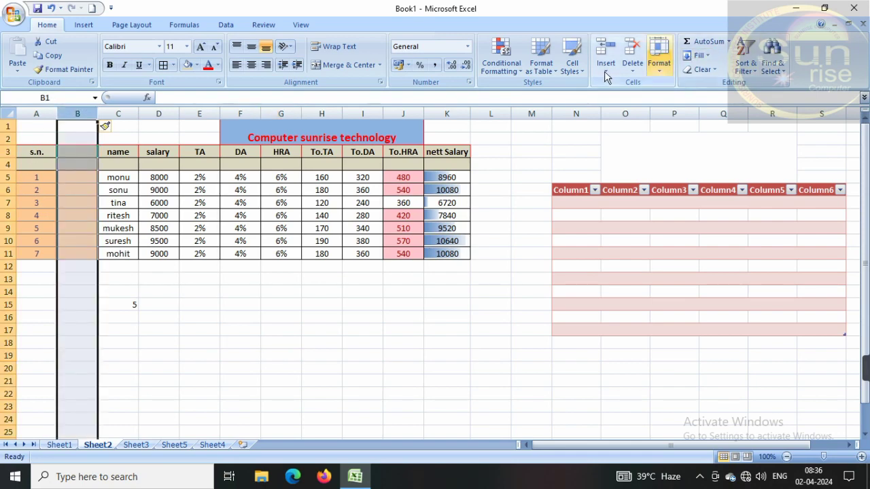
{"action": "left_click", "coordinate": [632, 68]}
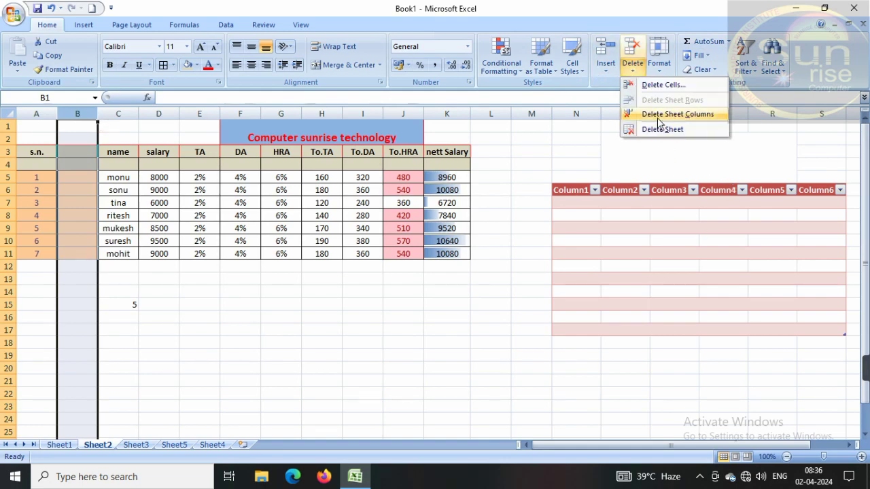
{"action": "left_click", "coordinate": [693, 114]}
{"action": "left_click", "coordinate": [208, 333]}
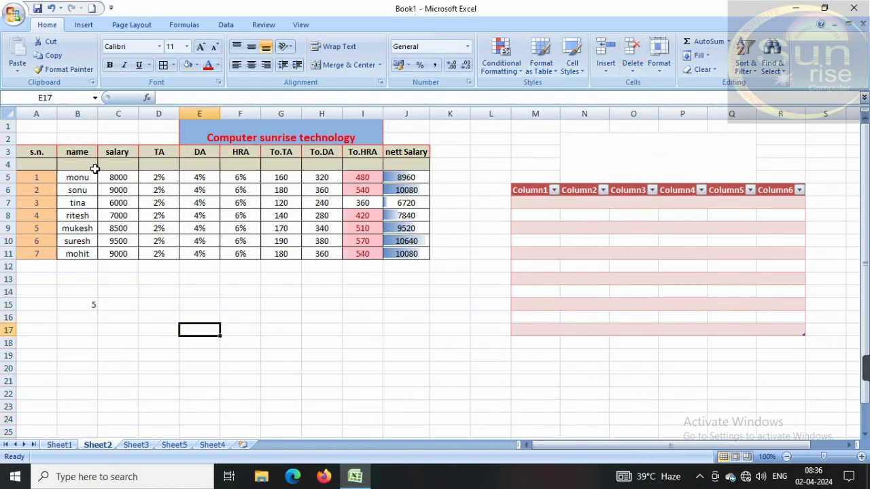
Delete the blank sheet row 4 beneath the salary table's headings
{"action": "left_click", "coordinate": [7, 165]}
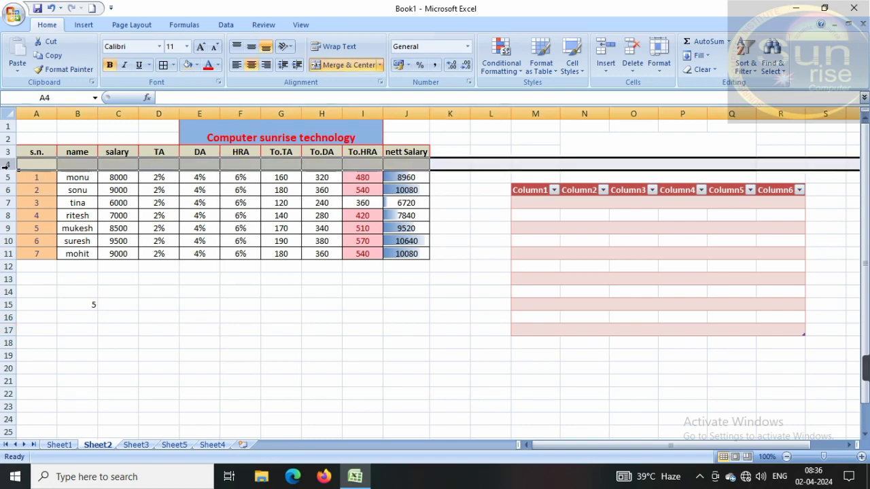
{"action": "left_click", "coordinate": [632, 64]}
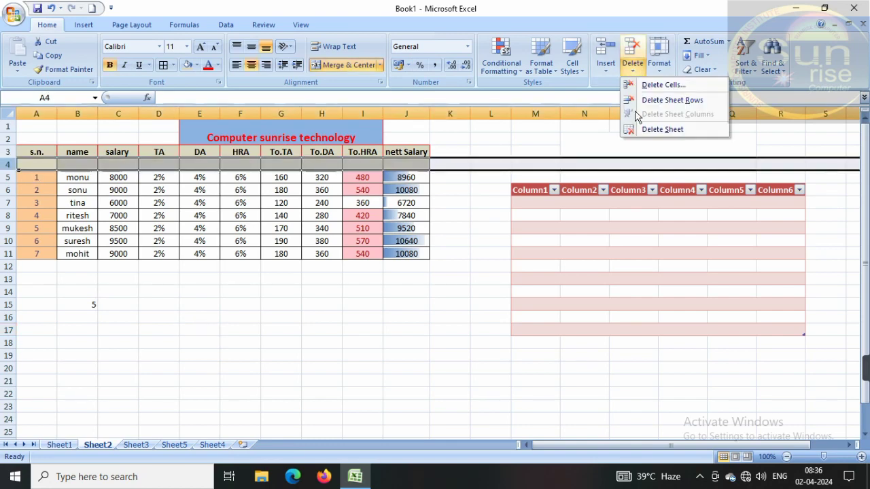
{"action": "left_click", "coordinate": [669, 102]}
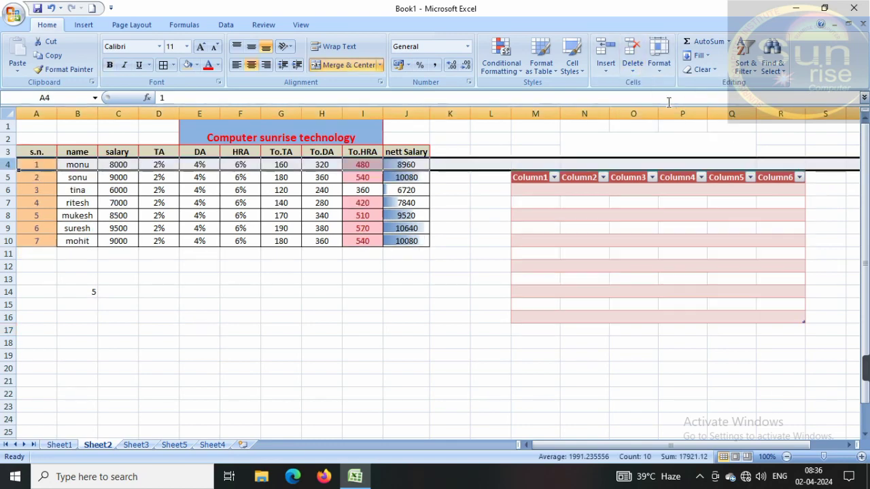
{"action": "left_click", "coordinate": [141, 315]}
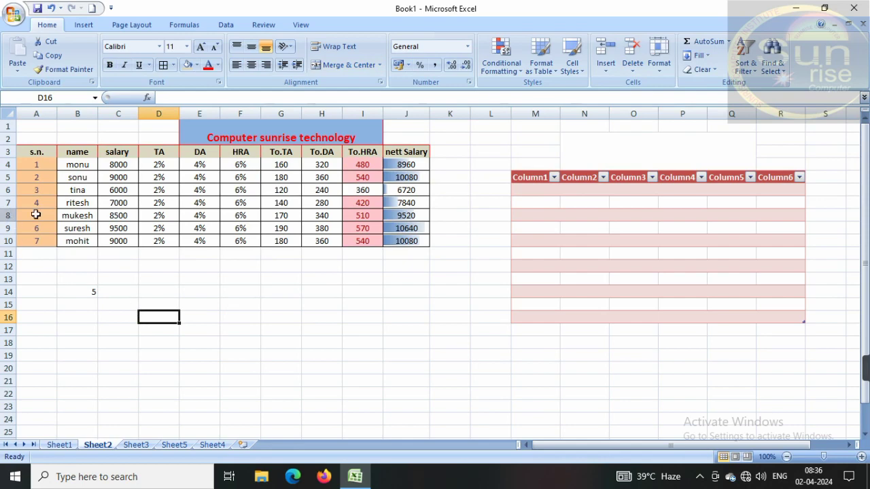
Delete the blank worksheet Sheet5 and return to the salary table on Sheet2
{"action": "left_click", "coordinate": [632, 65]}
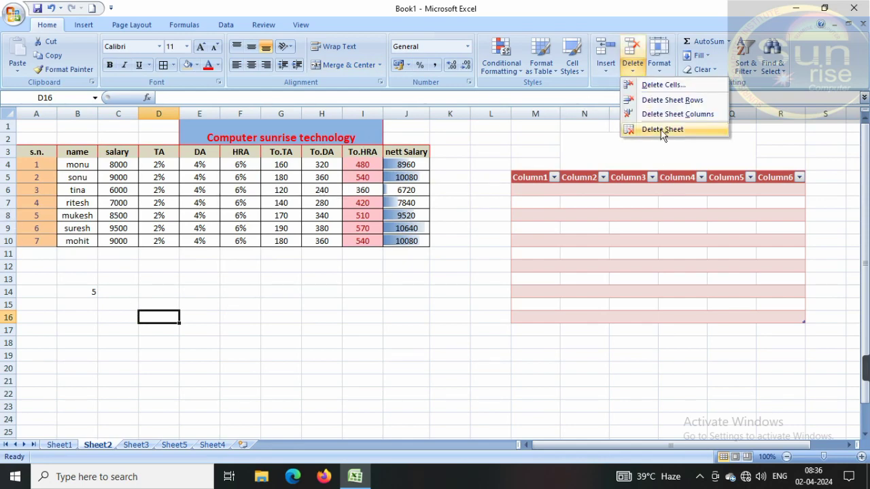
{"action": "left_click", "coordinate": [260, 392]}
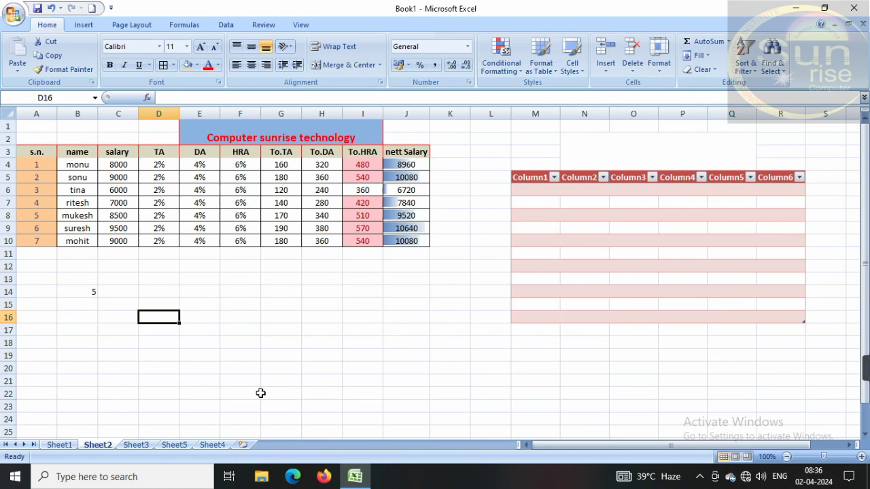
{"action": "left_click", "coordinate": [174, 445]}
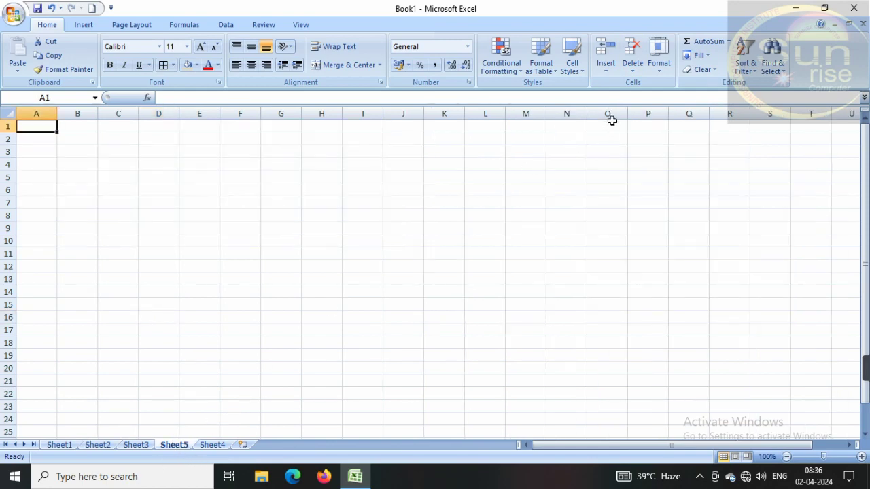
{"action": "left_click", "coordinate": [640, 69]}
{"action": "left_click", "coordinate": [647, 126]}
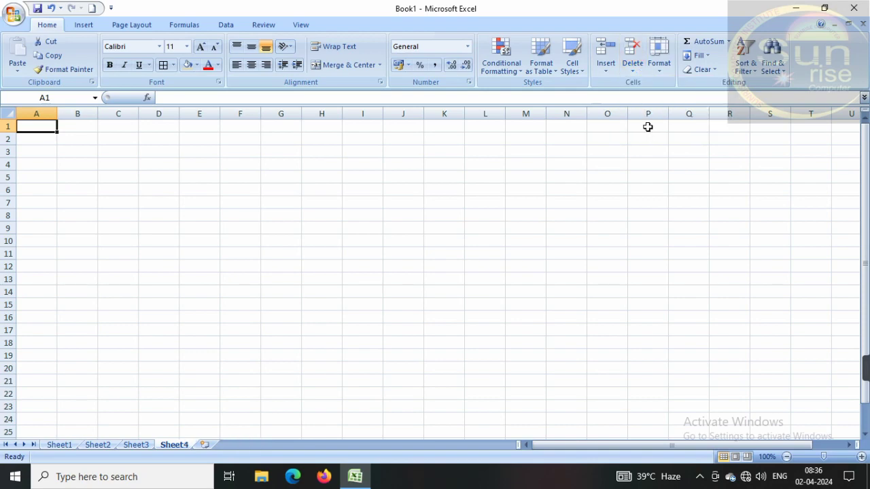
{"action": "left_click", "coordinate": [109, 445]}
{"action": "left_click", "coordinate": [377, 352]}
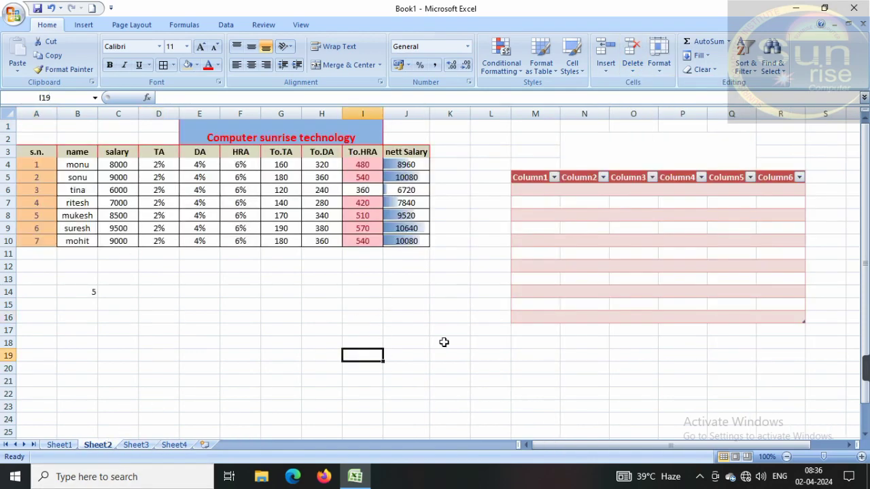
{"action": "left_click", "coordinate": [660, 77]}
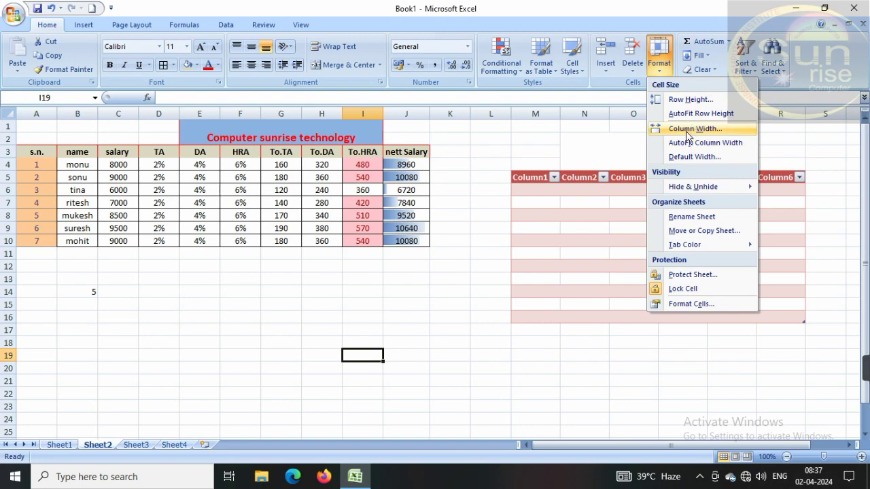
{"action": "mouse_move", "coordinate": [680, 193]}
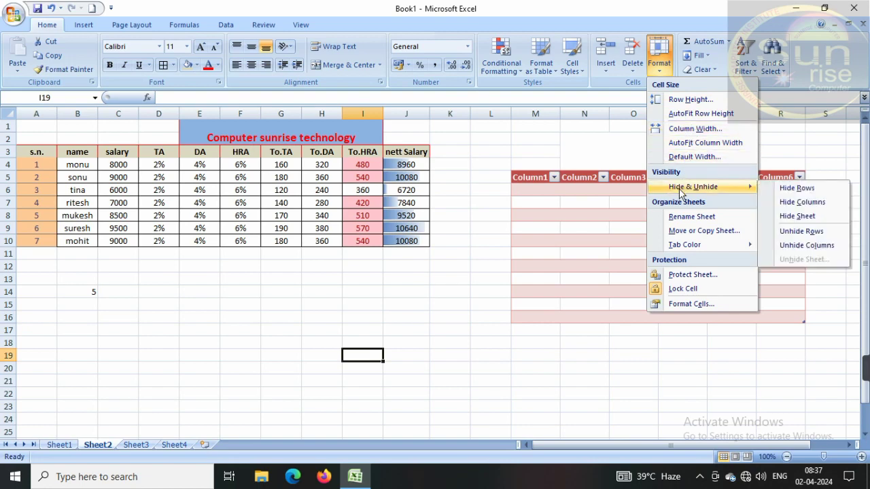
{"action": "left_click", "coordinate": [412, 311]}
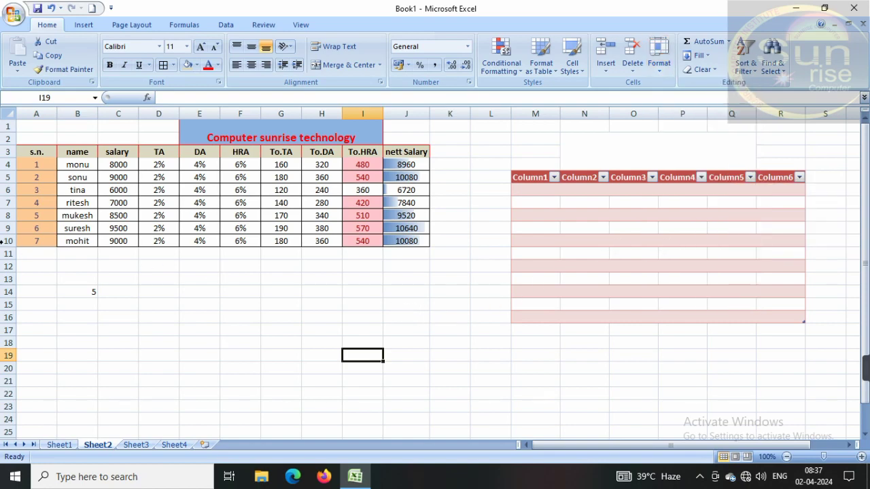
Hide the salary column, column C, in the salary table
{"action": "left_click", "coordinate": [119, 114]}
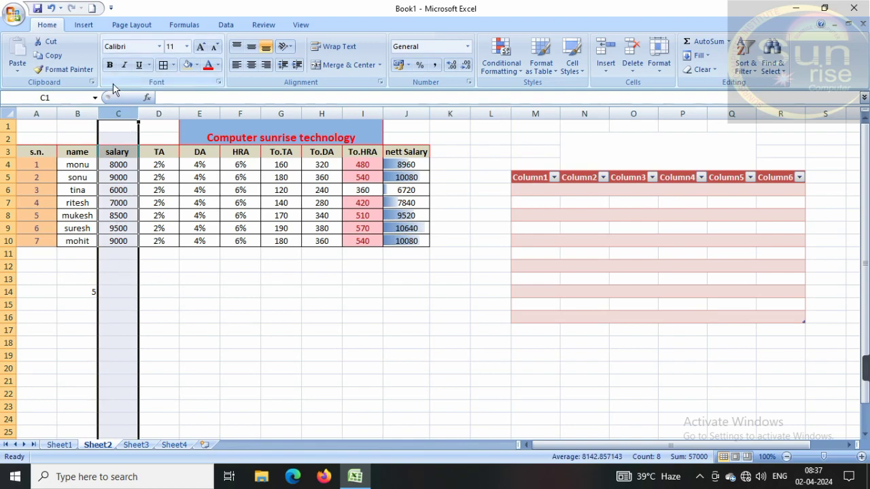
{"action": "left_click", "coordinate": [664, 72]}
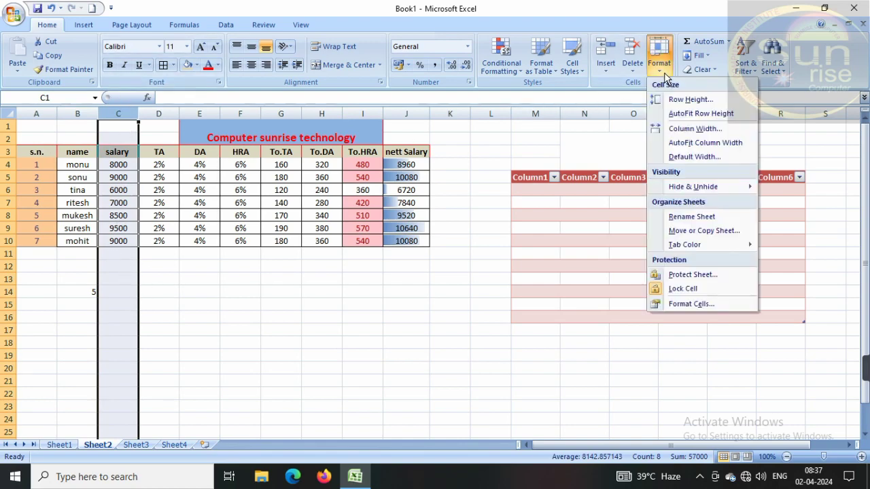
{"action": "mouse_move", "coordinate": [693, 189]}
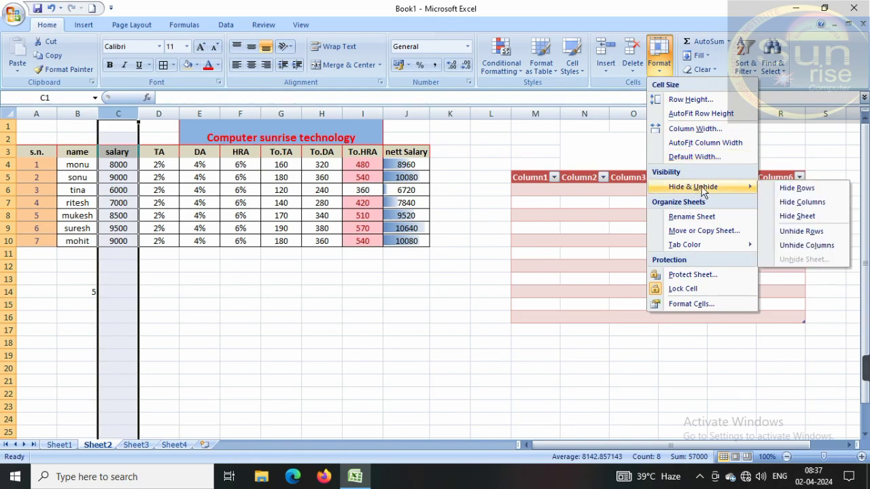
{"action": "left_click", "coordinate": [793, 207]}
{"action": "left_click", "coordinate": [319, 331]}
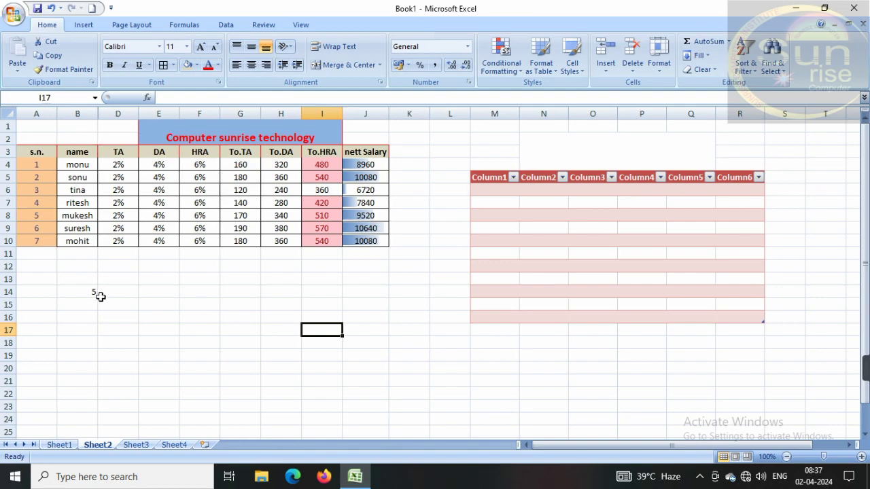
{"action": "left_click", "coordinate": [143, 320]}
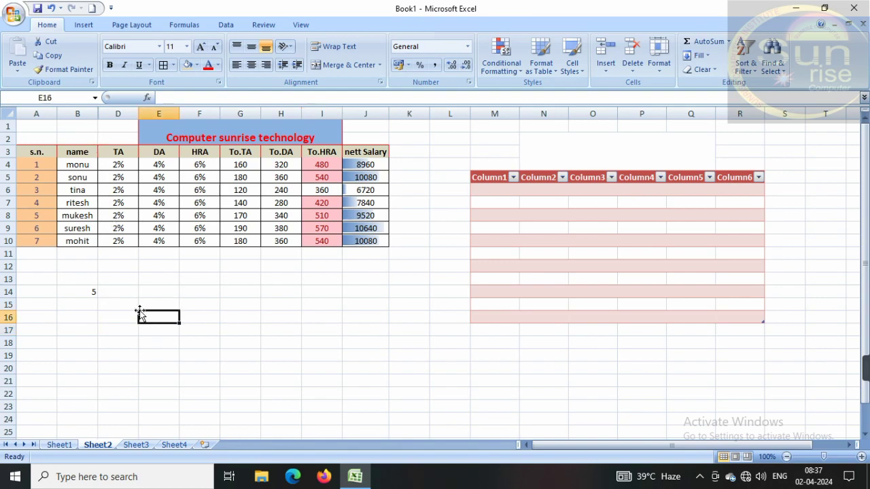
Unhide the hidden column C between the name and TA columns
{"action": "left_click_drag", "start_coordinate": [85, 113], "coordinate": [104, 113]}
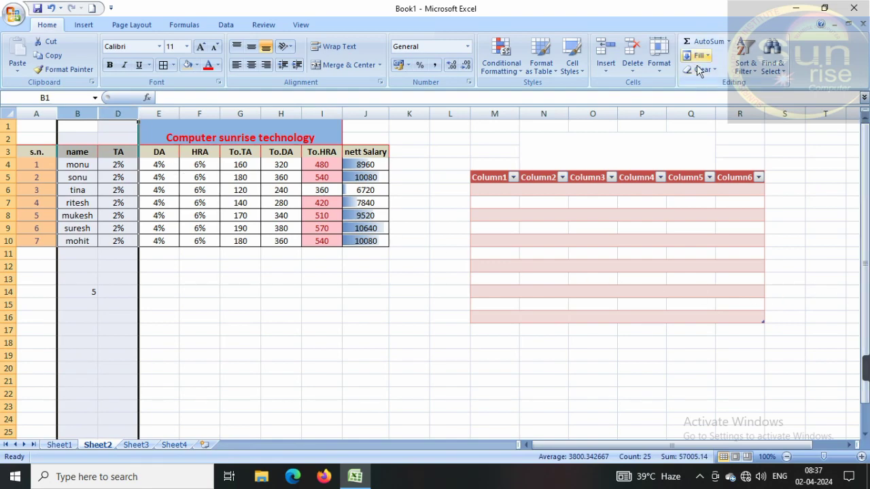
{"action": "left_click", "coordinate": [658, 57]}
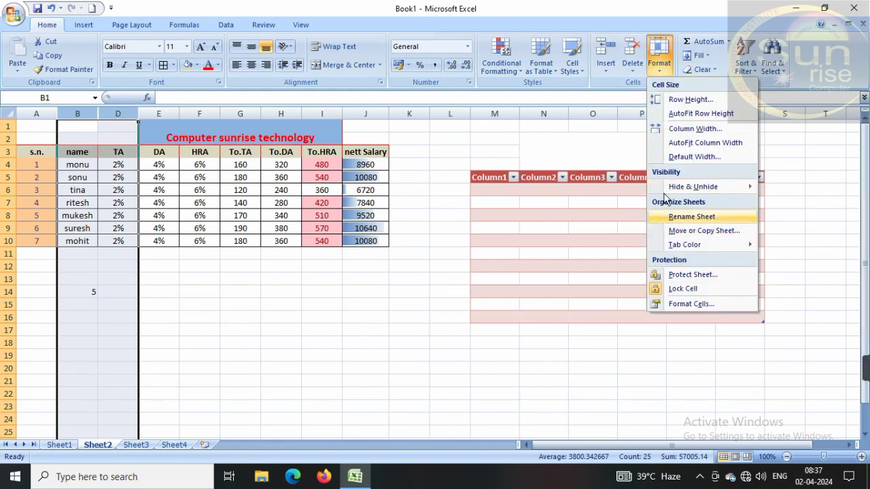
{"action": "mouse_move", "coordinate": [692, 191]}
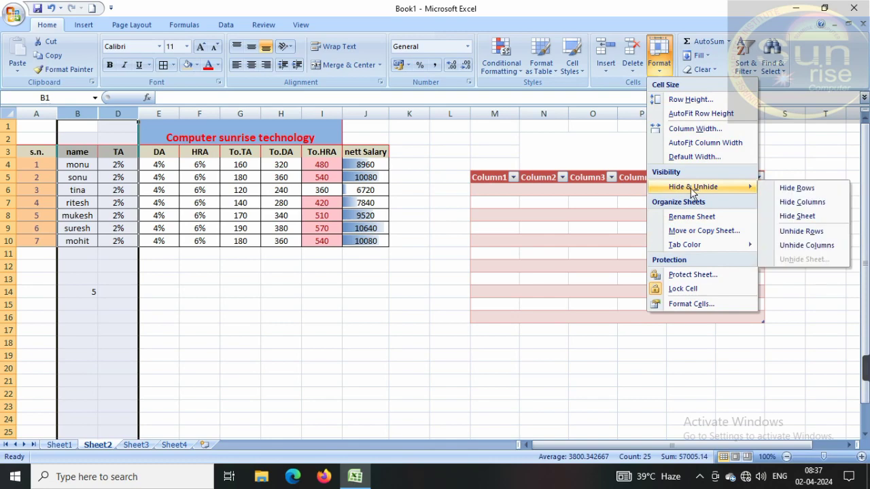
{"action": "left_click", "coordinate": [805, 249]}
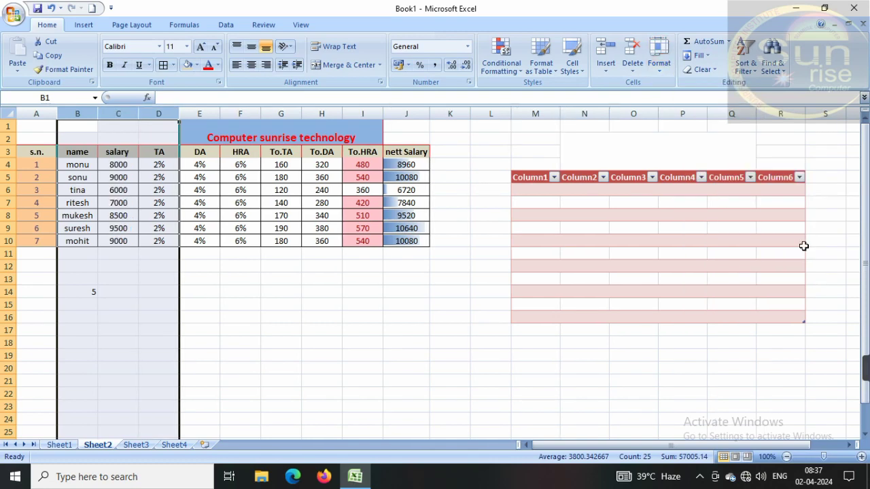
{"action": "left_click", "coordinate": [405, 323]}
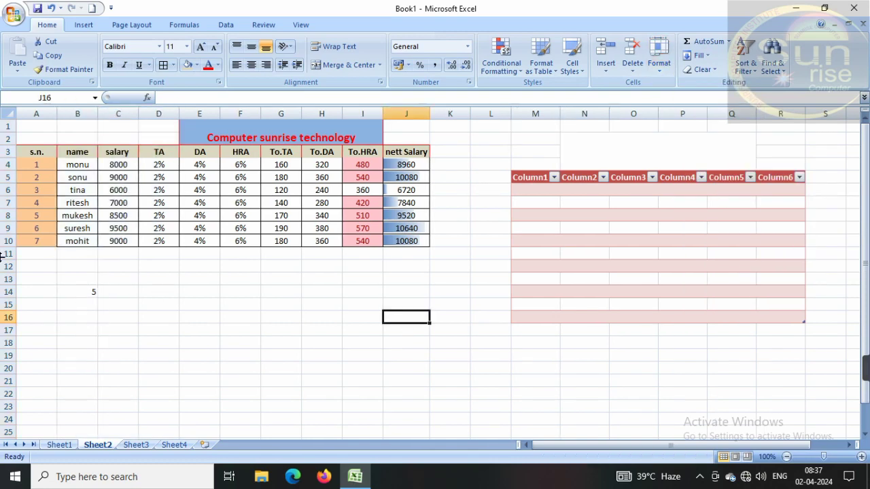
Hide sheet row 6, which holds the salary table's record with serial number 3
{"action": "left_click", "coordinate": [7, 190]}
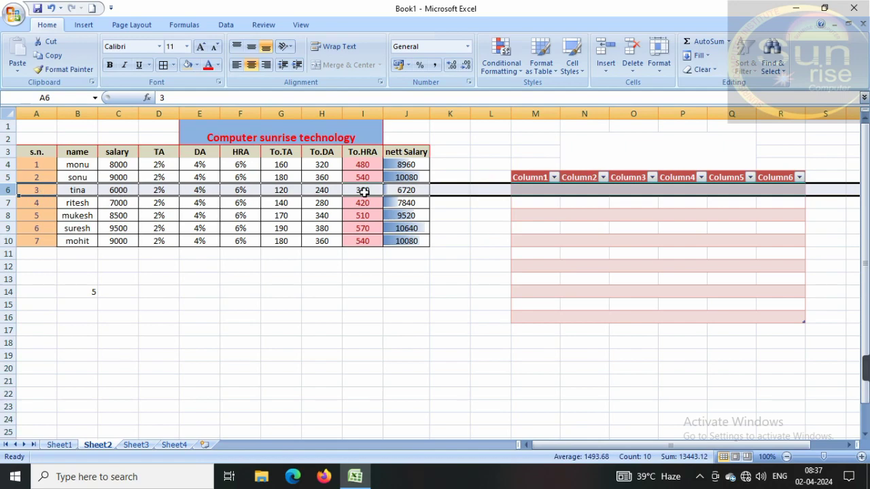
{"action": "left_click", "coordinate": [658, 56]}
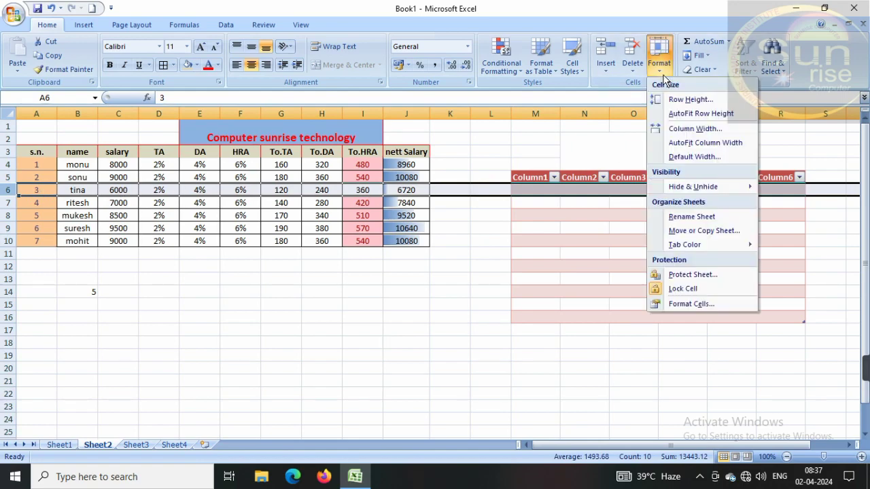
{"action": "mouse_move", "coordinate": [686, 188]}
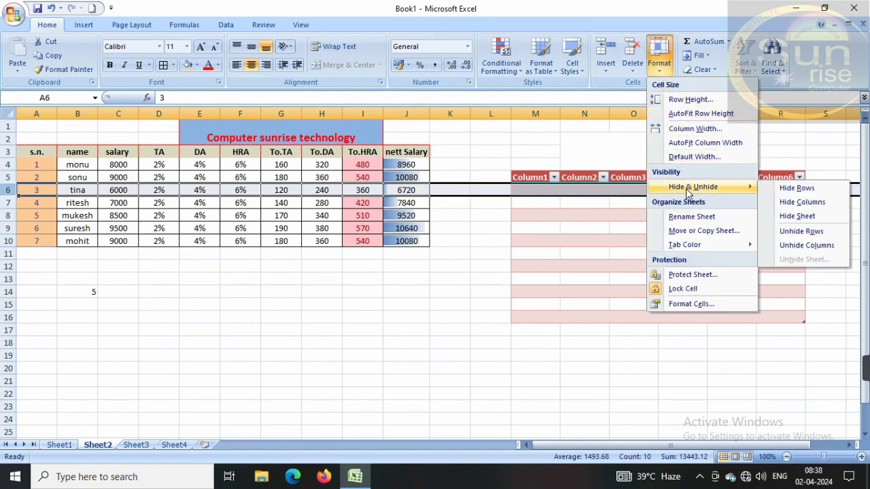
{"action": "left_click", "coordinate": [791, 193]}
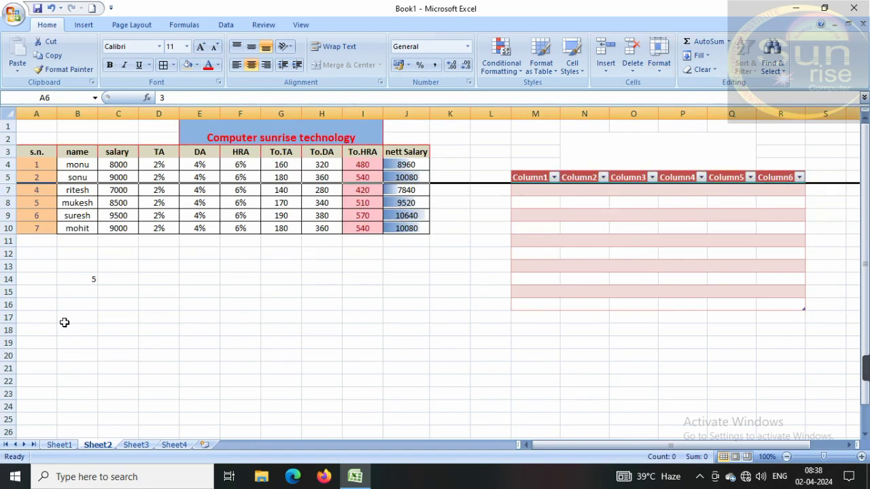
{"action": "left_click", "coordinate": [71, 291]}
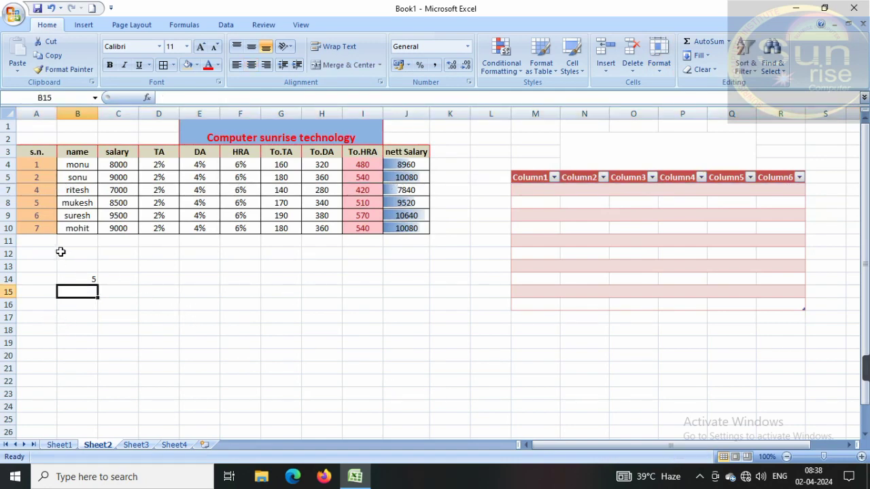
{"action": "left_click", "coordinate": [225, 292]}
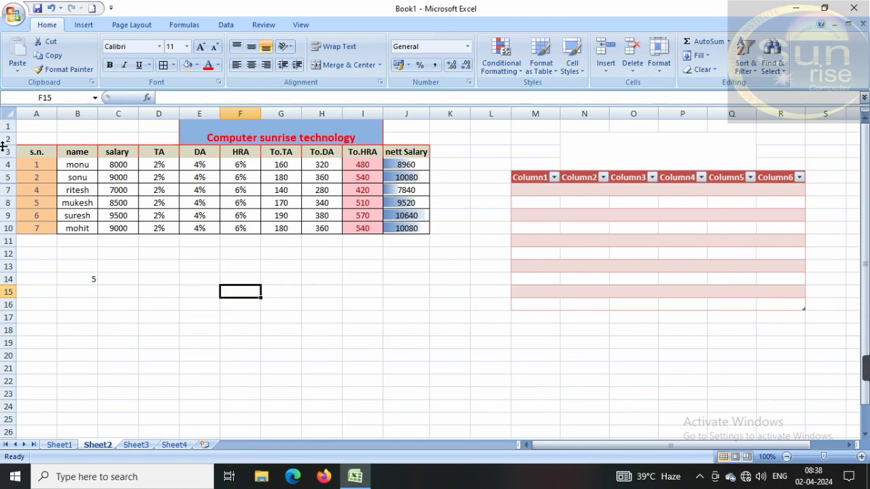
{"action": "left_click_drag", "start_coordinate": [4, 142], "coordinate": [4, 154]}
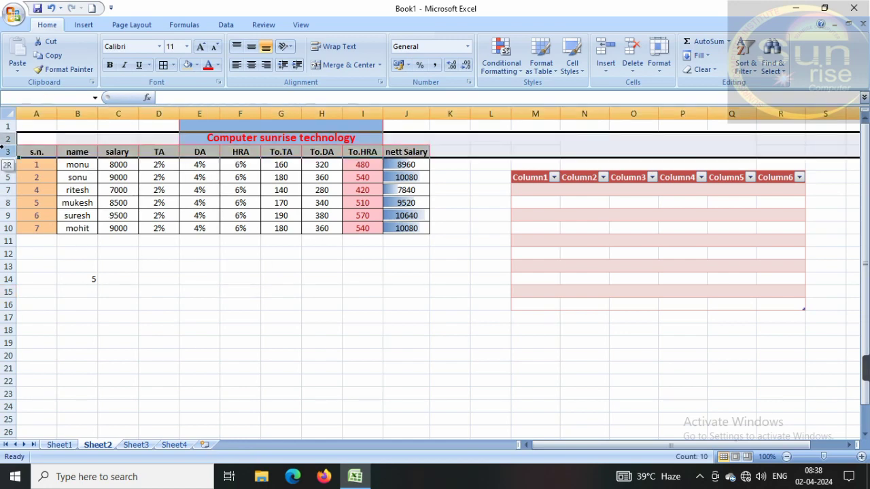
{"action": "left_click", "coordinate": [4, 195]}
{"action": "left_click", "coordinate": [47, 306]}
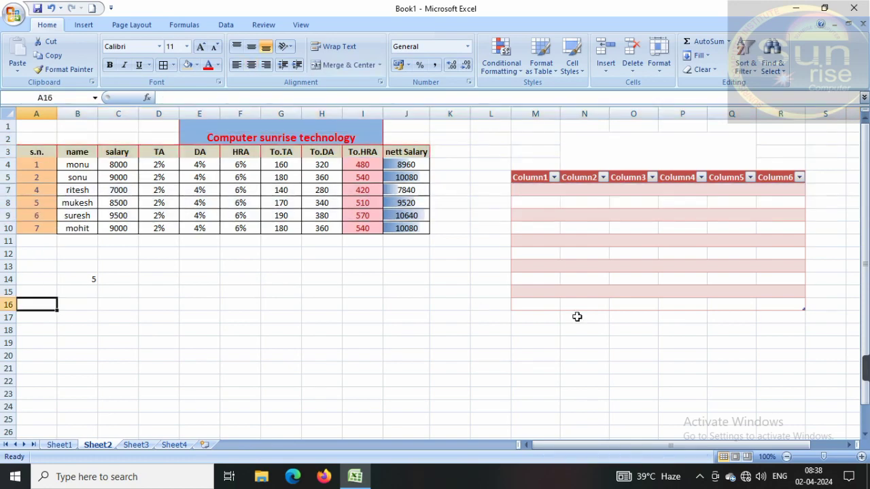
Unhide the hidden row 6 of the salary table by selecting the whole worksheet and unhiding its rows
{"action": "left_click", "coordinate": [8, 113]}
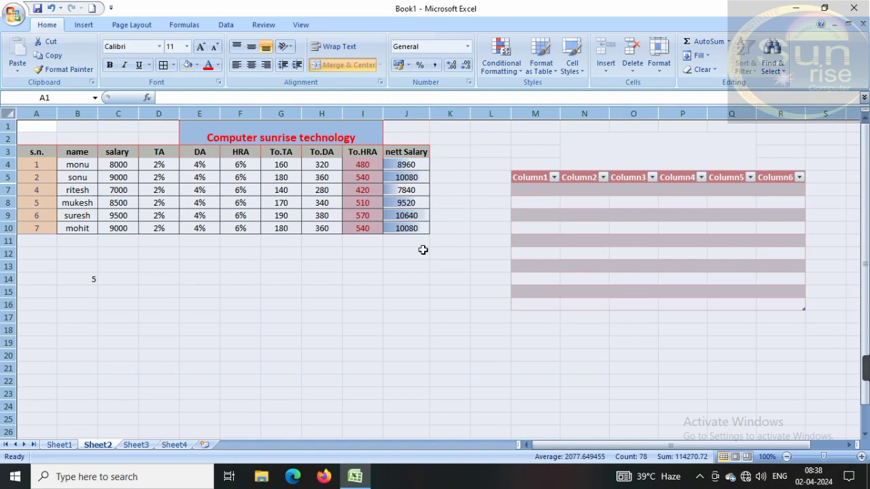
{"action": "left_click", "coordinate": [659, 74]}
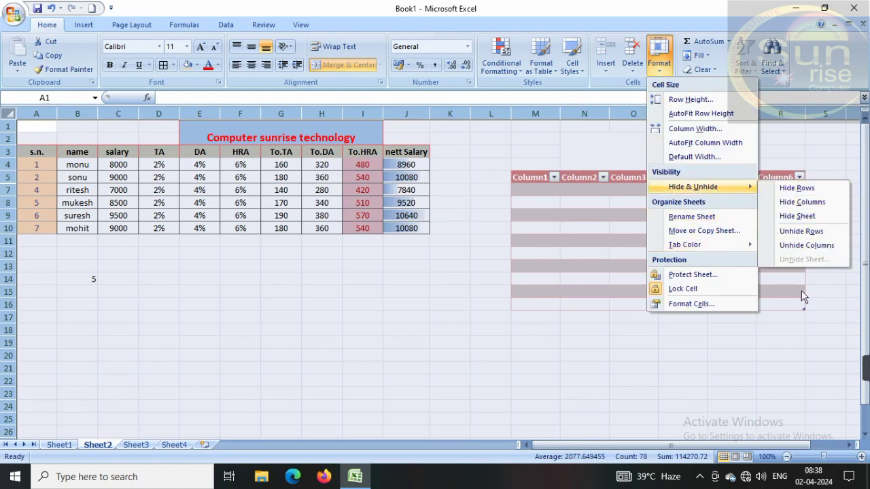
{"action": "left_click", "coordinate": [802, 231]}
{"action": "left_click", "coordinate": [199, 330]}
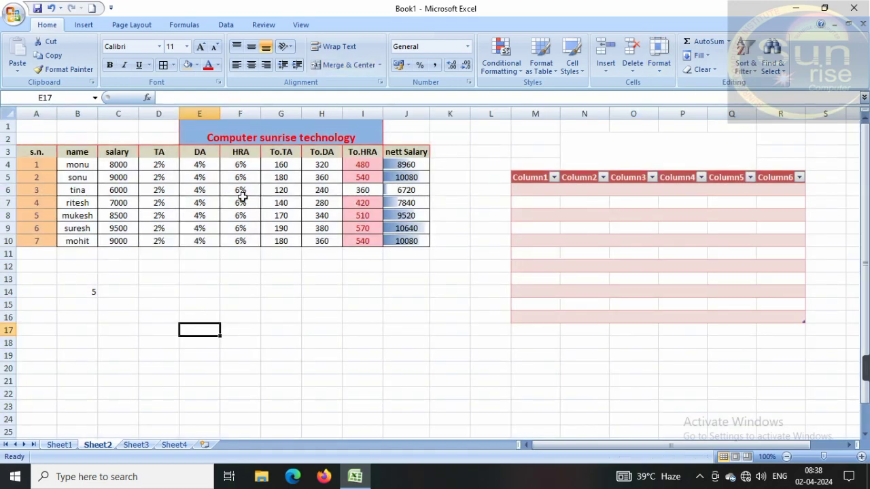
Rename the worksheet Sheet2, which holds the salary table, as sunrise
{"action": "left_click", "coordinate": [662, 68]}
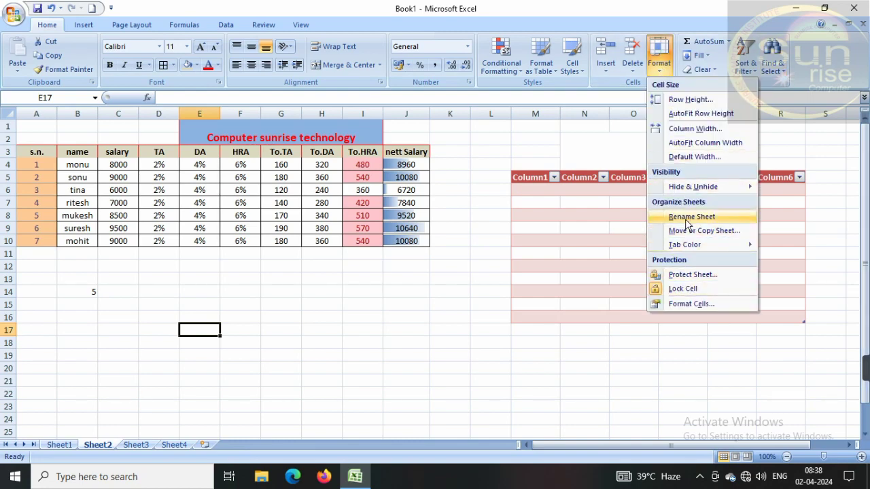
{"action": "left_click", "coordinate": [364, 299]}
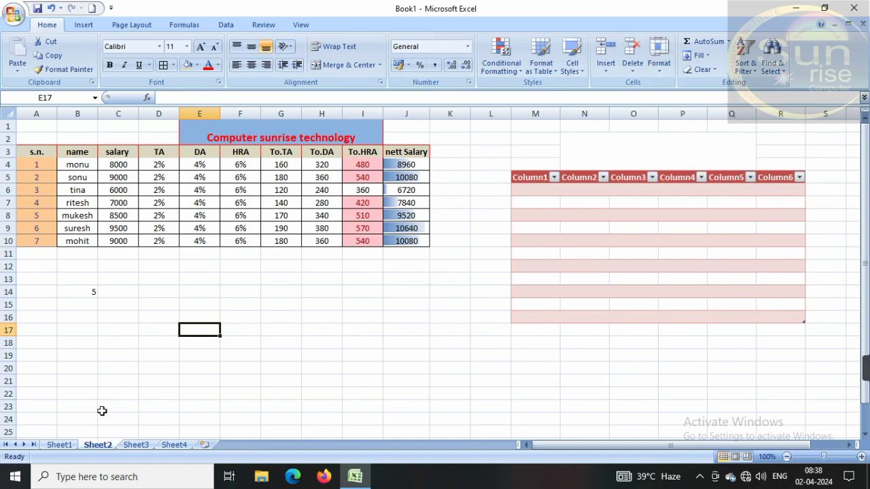
{"action": "left_click", "coordinate": [61, 445]}
{"action": "left_click", "coordinate": [89, 445]}
{"action": "left_click", "coordinate": [663, 71]}
{"action": "left_click", "coordinate": [679, 217]}
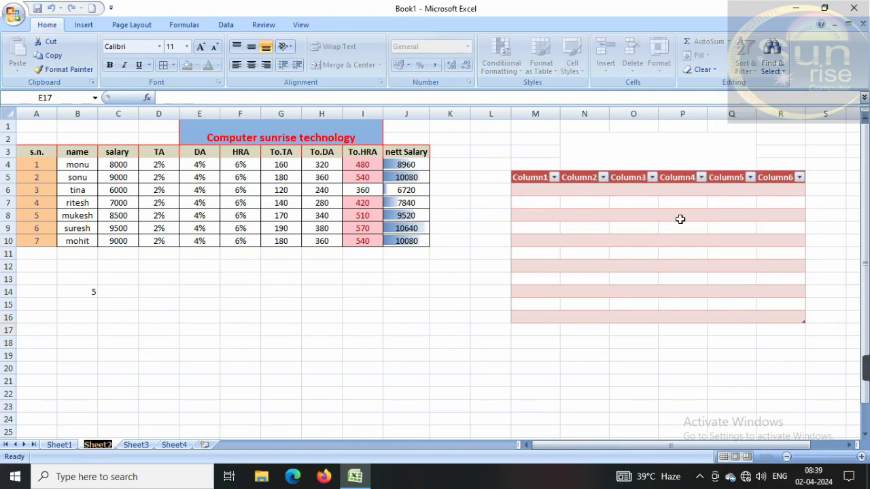
{"action": "type", "text": "su"}
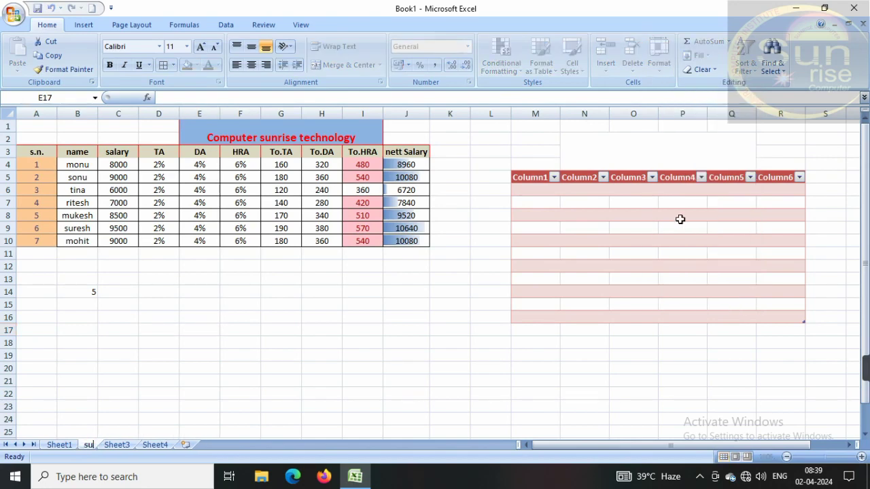
{"action": "type", "text": "nrise"}
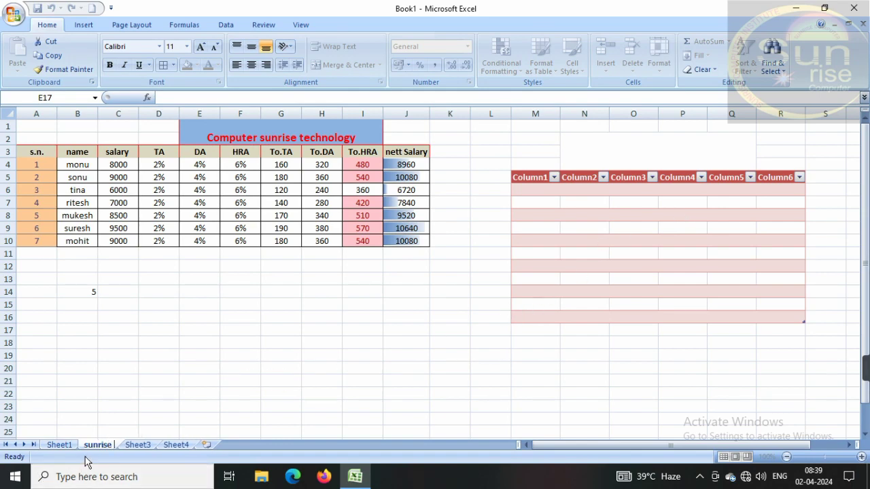
{"action": "left_click", "coordinate": [163, 397]}
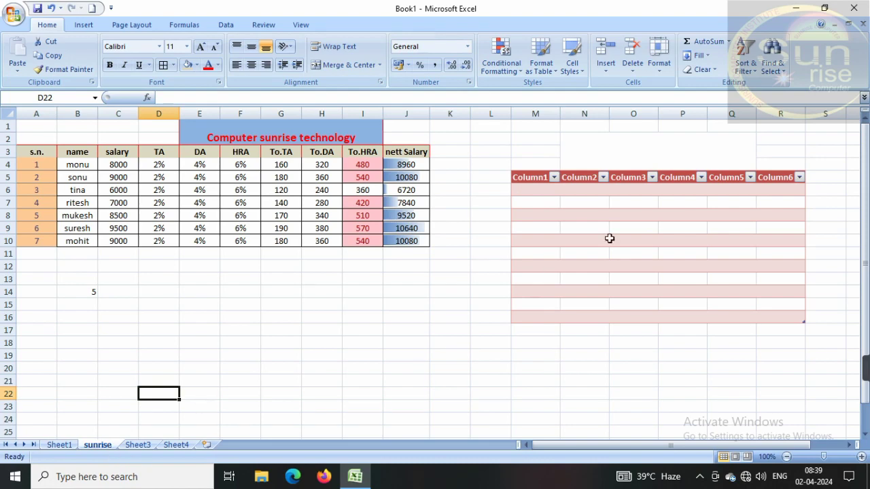
{"action": "left_click", "coordinate": [659, 65]}
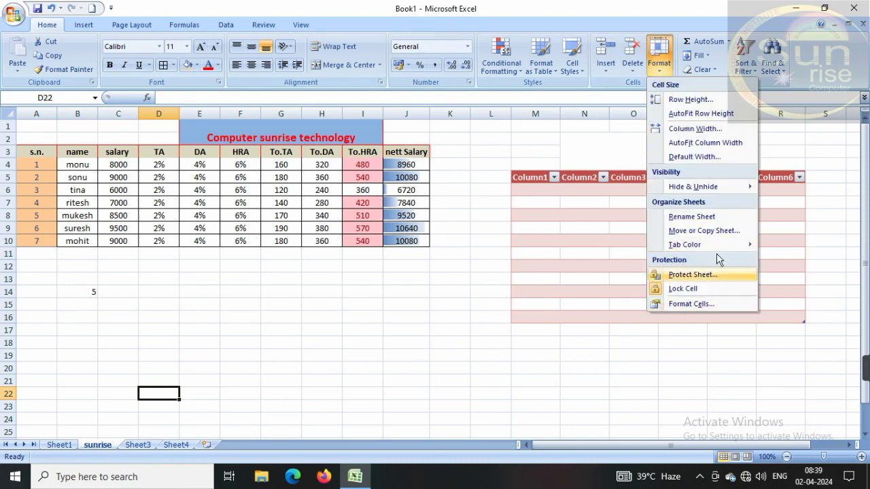
{"action": "mouse_move", "coordinate": [683, 247]}
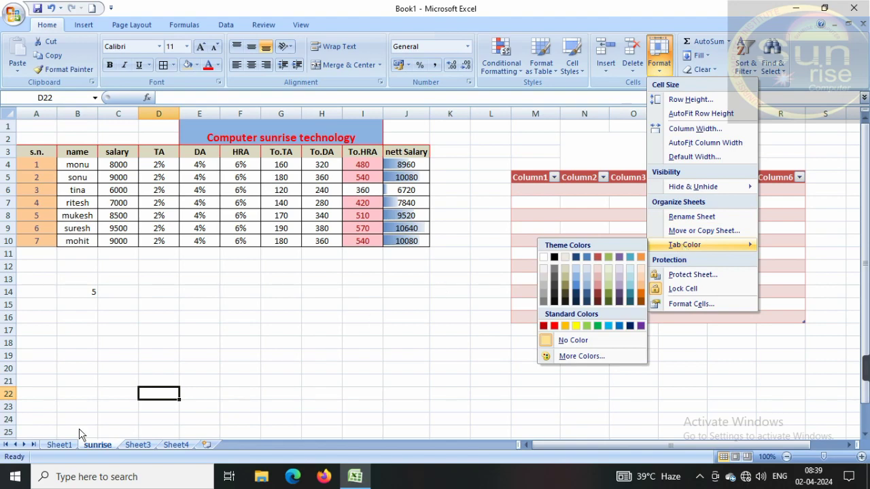
{"action": "left_click", "coordinate": [88, 450]}
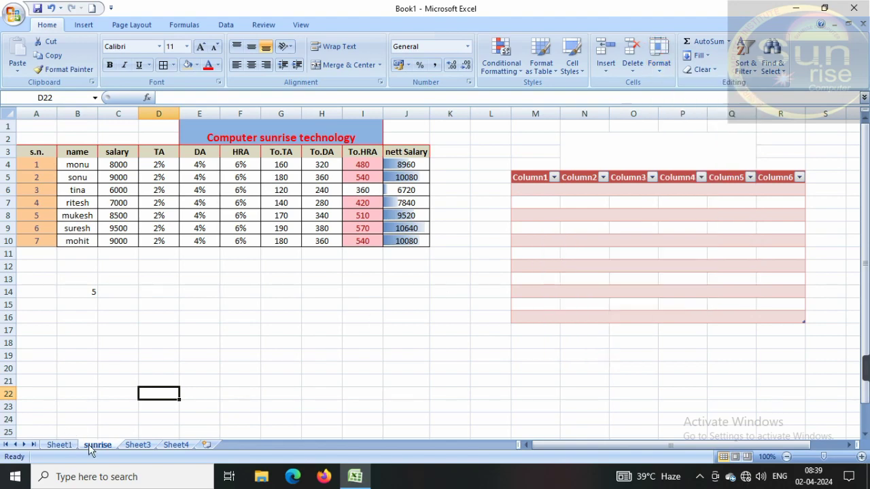
{"action": "left_click", "coordinate": [59, 445]}
{"action": "left_click", "coordinate": [95, 446]}
Set the tab color of the sunrise worksheet to the standard red
{"action": "left_click", "coordinate": [658, 67]}
{"action": "mouse_move", "coordinate": [684, 248]}
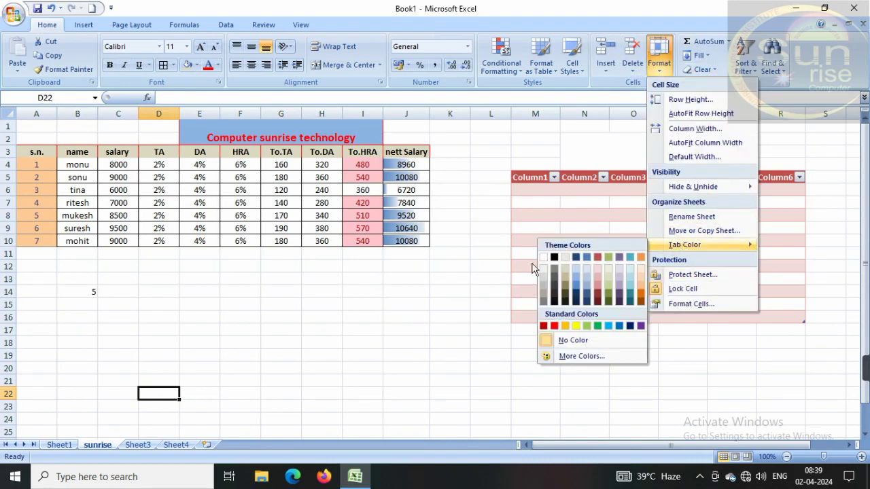
{"action": "left_click", "coordinate": [553, 327]}
{"action": "left_click", "coordinate": [236, 393]}
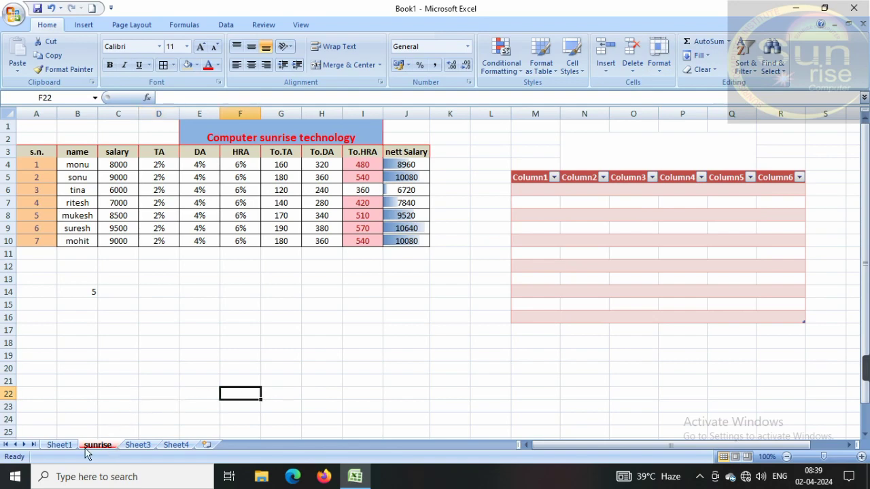
Set the tab color of the Sheet1 worksheet to the standard green
{"action": "left_click", "coordinate": [55, 449]}
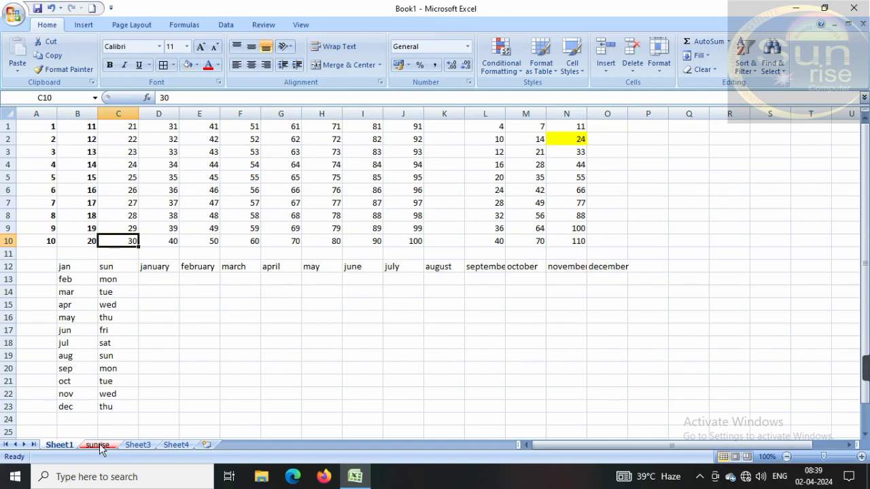
{"action": "left_click", "coordinate": [130, 449]}
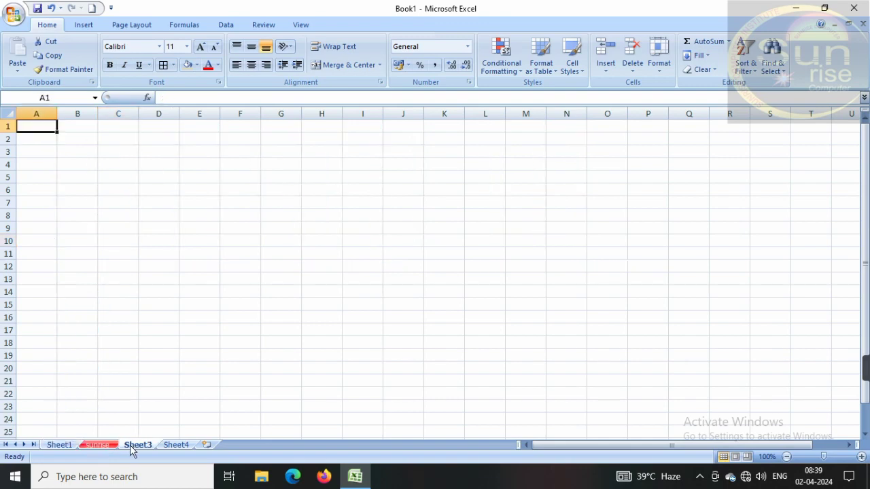
{"action": "left_click", "coordinate": [70, 452]}
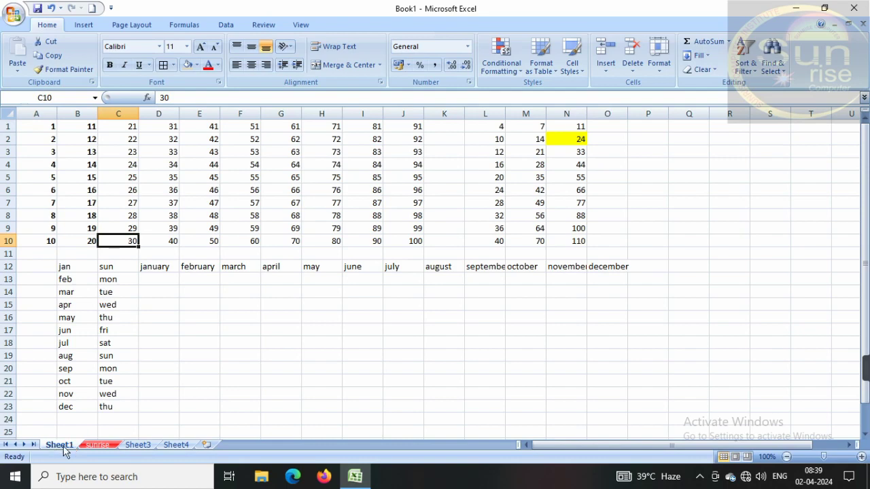
{"action": "right_click", "coordinate": [66, 450]}
{"action": "mouse_move", "coordinate": [93, 399]}
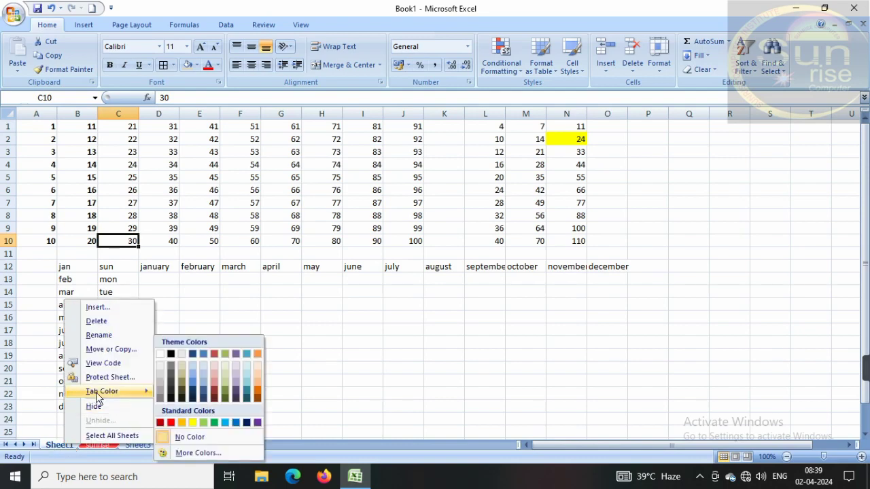
{"action": "left_click", "coordinate": [214, 422]}
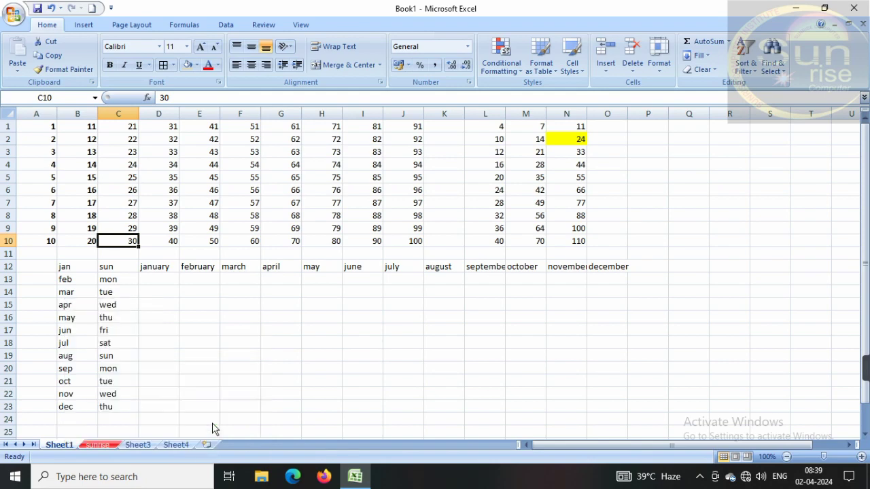
Set the tab color of the Sheet3 worksheet to the standard yellow and return to the sunrise worksheet
{"action": "left_click", "coordinate": [130, 446]}
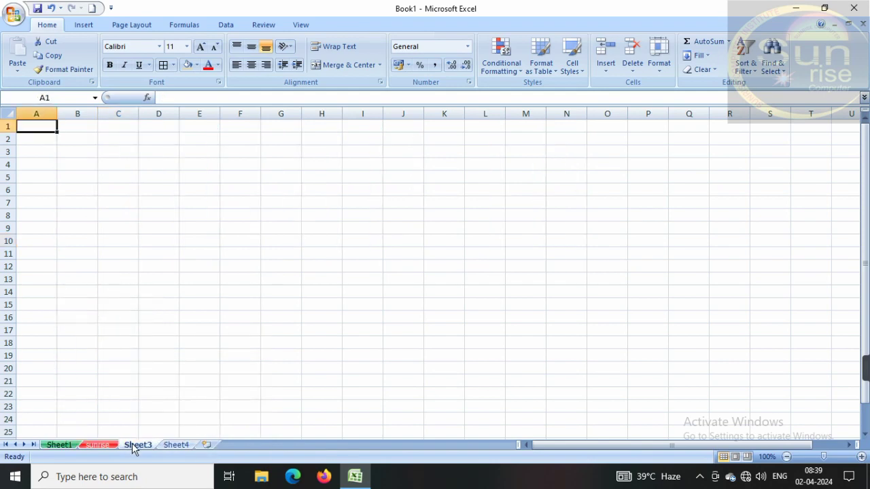
{"action": "right_click", "coordinate": [134, 448]}
{"action": "mouse_move", "coordinate": [179, 392]}
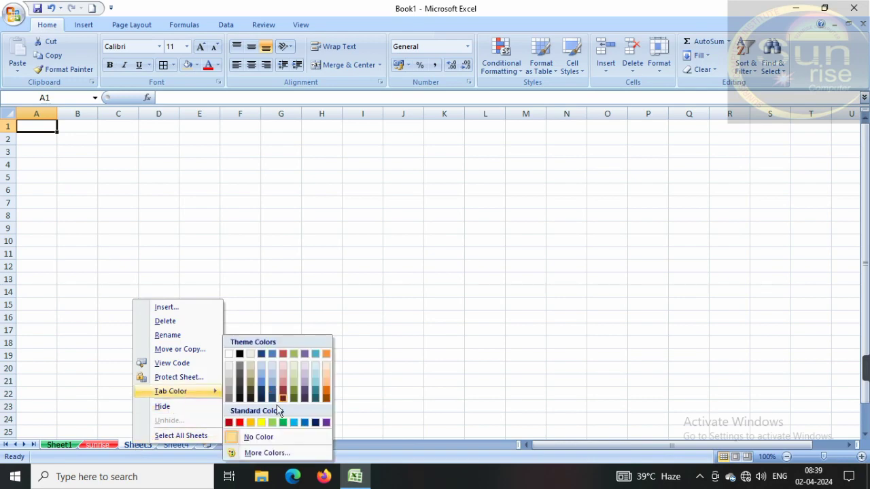
{"action": "left_click", "coordinate": [262, 423]}
{"action": "left_click", "coordinate": [176, 448]}
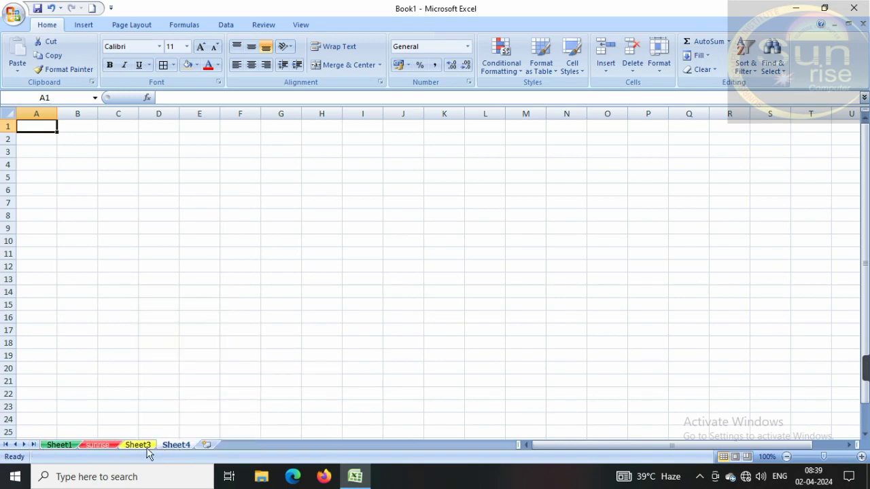
{"action": "left_click", "coordinate": [97, 449]}
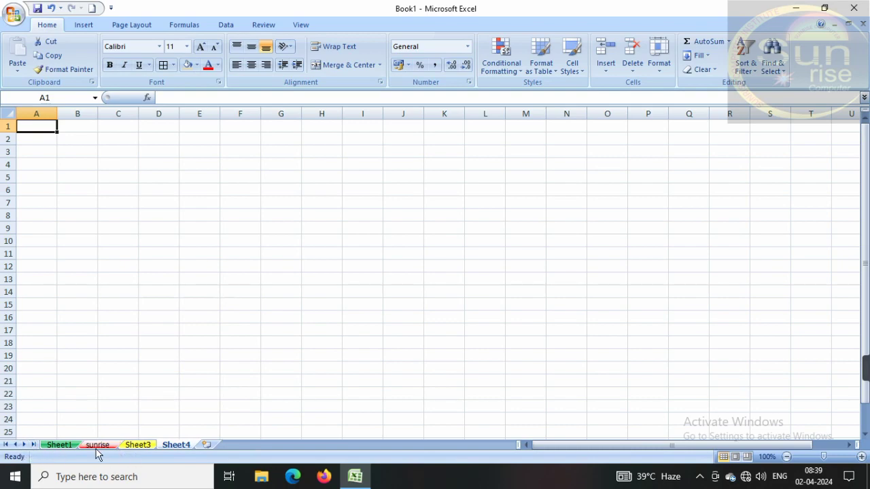
Enter 10 in cell B14 and 12 in B15, and extend the series down to B20
{"action": "left_click", "coordinate": [476, 342]}
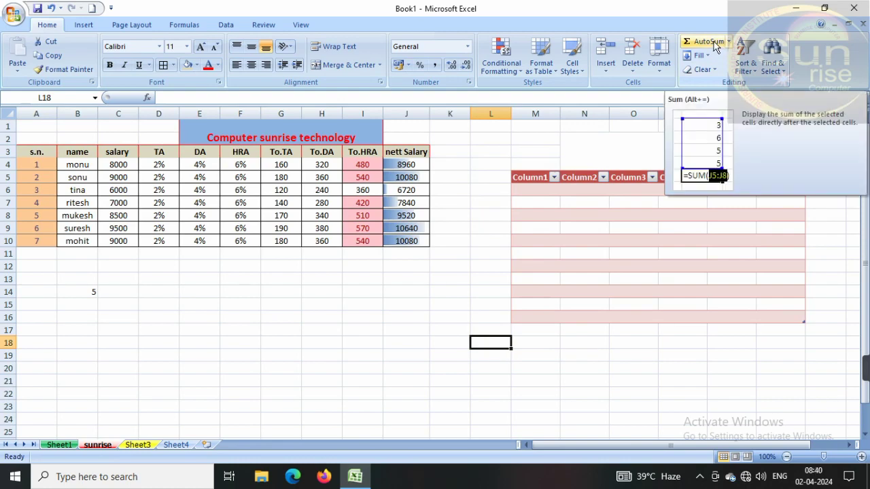
{"action": "left_click", "coordinate": [183, 341]}
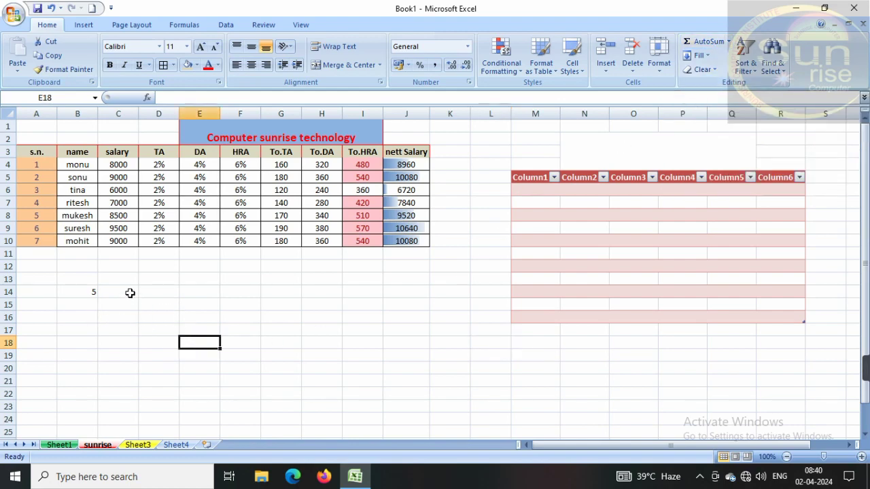
{"action": "left_click", "coordinate": [68, 295]}
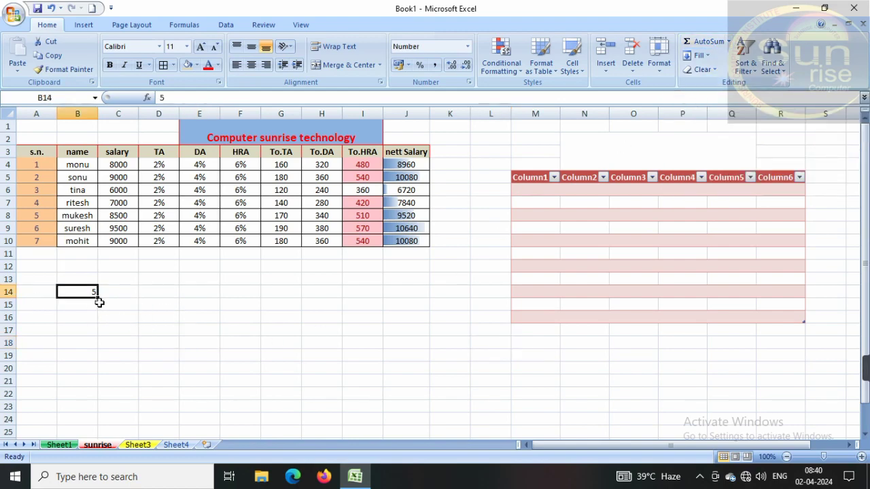
{"action": "type", "text": "10"}
{"action": "key", "text": "Return"}
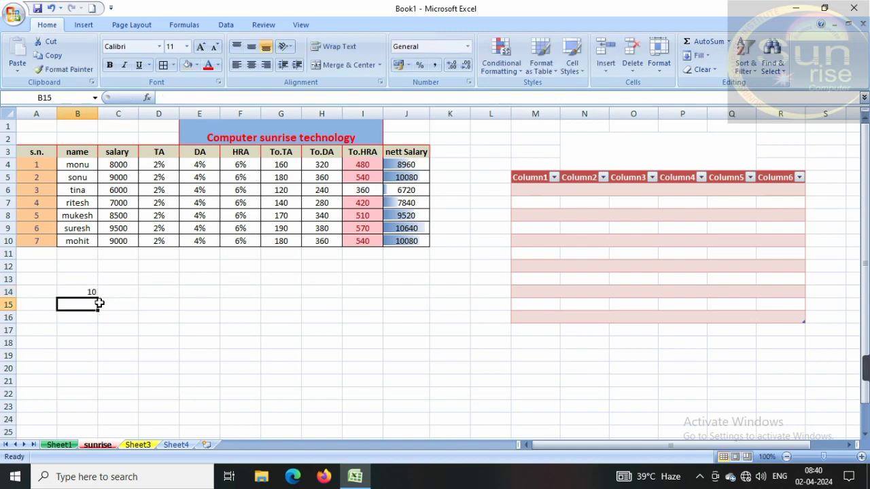
{"action": "left_click", "coordinate": [79, 289]}
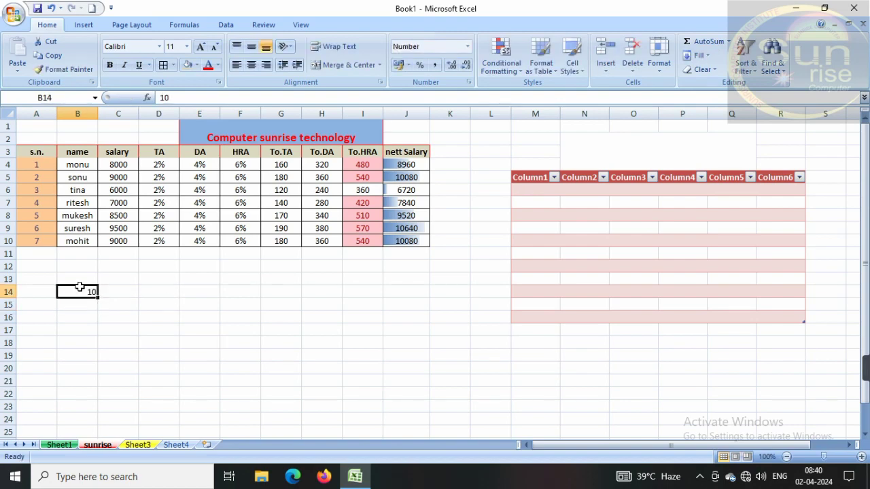
{"action": "left_click", "coordinate": [86, 302]}
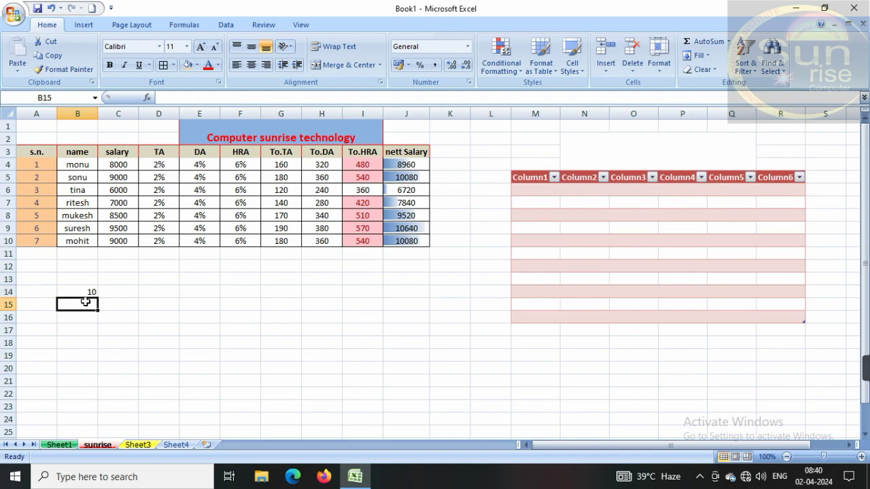
{"action": "type", "text": "12"}
{"action": "key", "text": "Return"}
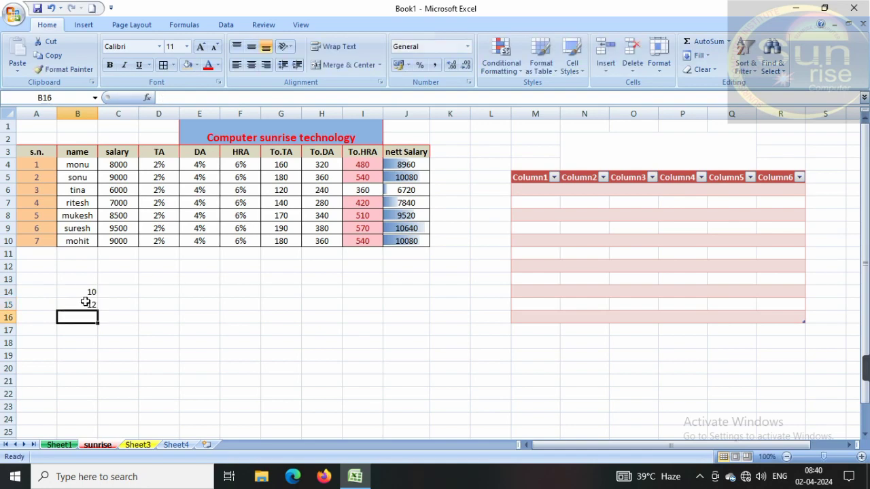
{"action": "left_click_drag", "start_coordinate": [86, 292], "coordinate": [108, 370]}
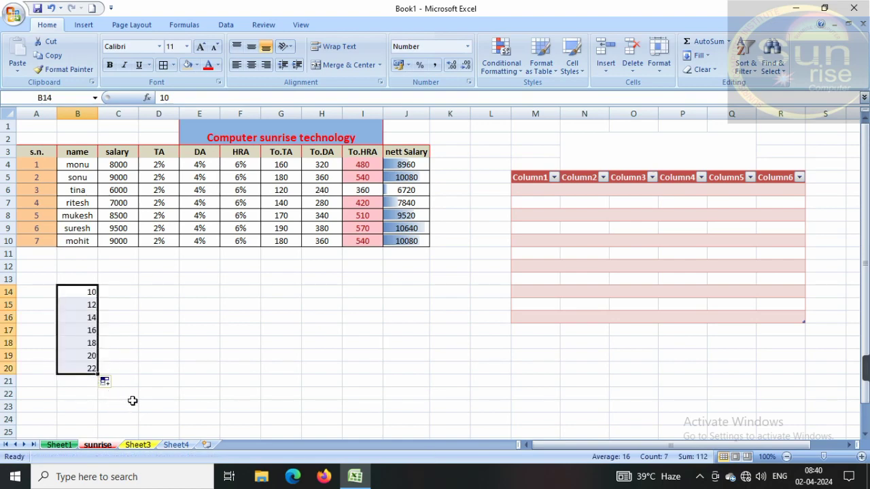
{"action": "left_click", "coordinate": [130, 404]}
Total the numbers in B14:B20 with AutoSum in cell B21 and select that cell
{"action": "left_click", "coordinate": [86, 381]}
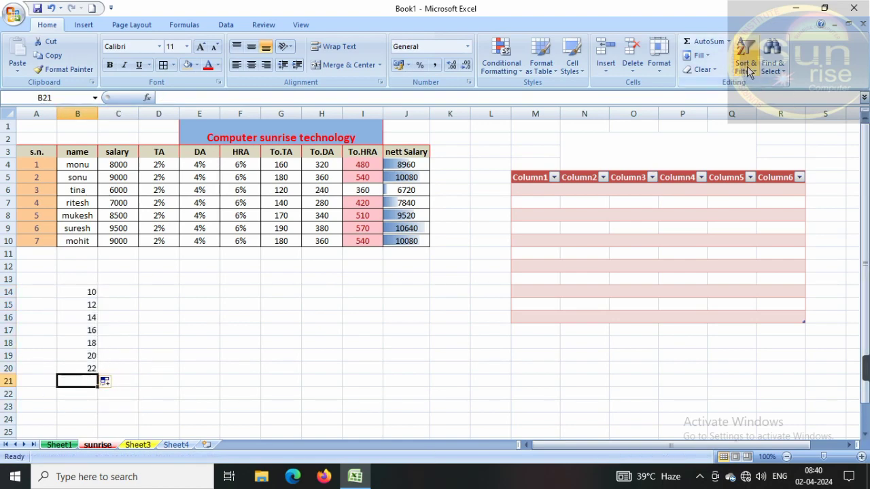
{"action": "left_click", "coordinate": [708, 40]}
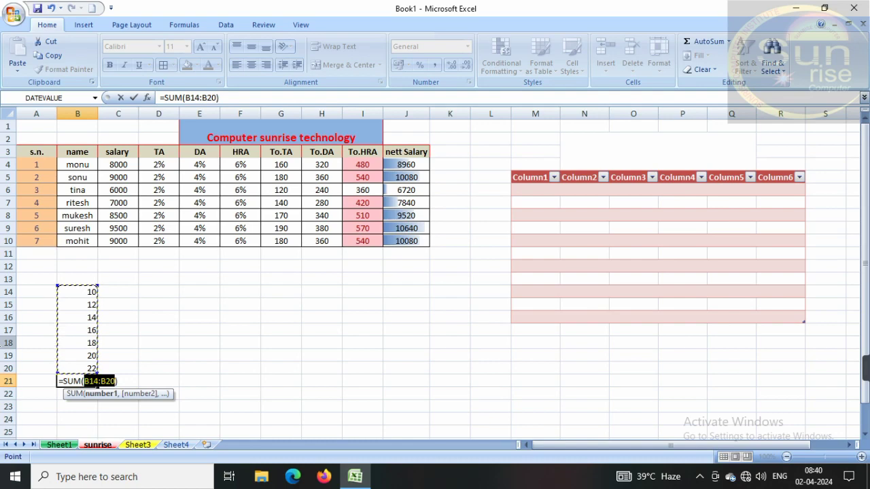
{"action": "key", "text": "Return"}
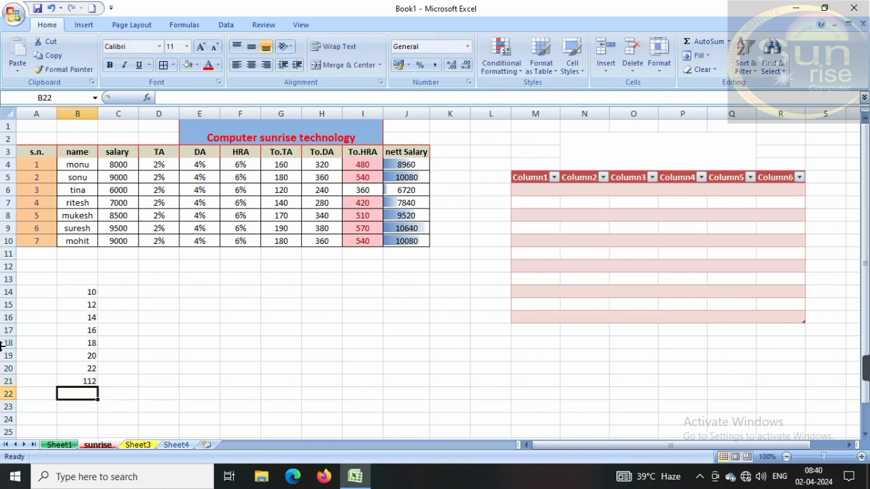
{"action": "left_click", "coordinate": [68, 377]}
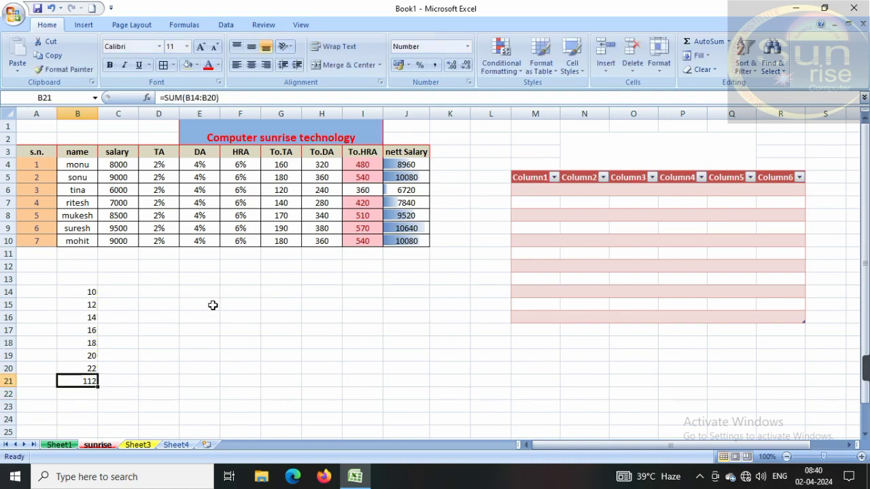
Enter 2 in cell E15 and 3 in F15, and extend the series across to K15
{"action": "left_click", "coordinate": [184, 303]}
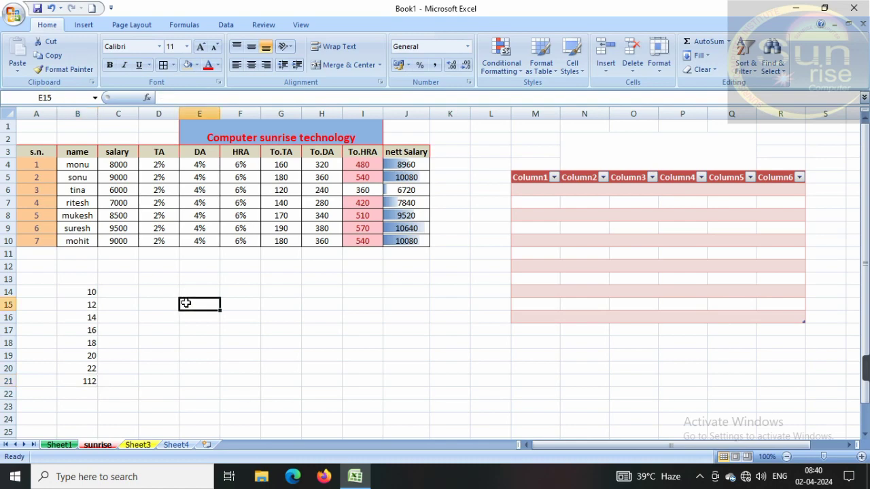
{"action": "type", "text": "2"}
{"action": "key", "text": "Tab"}
{"action": "type", "text": "3"}
{"action": "key", "text": "Tab"}
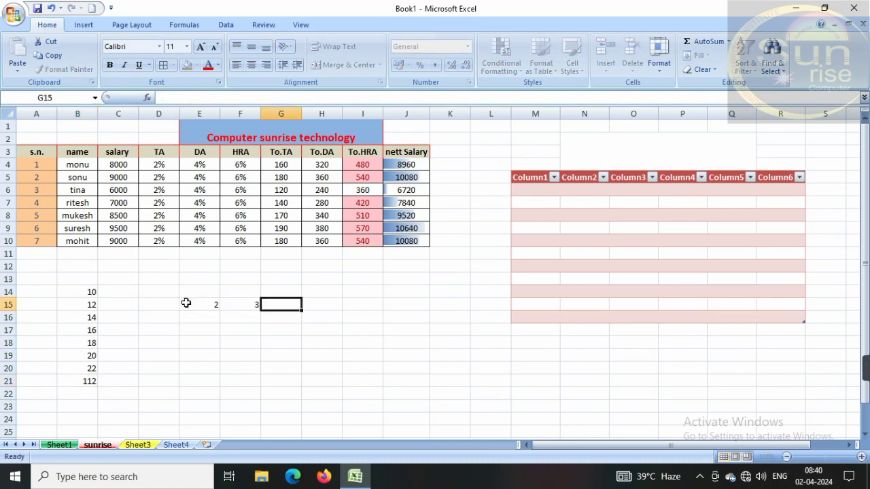
{"action": "left_click_drag", "start_coordinate": [208, 306], "coordinate": [467, 321]}
Total the numbers in E15:K15 with AutoSum in cell L15 and select that cell
{"action": "left_click", "coordinate": [489, 303]}
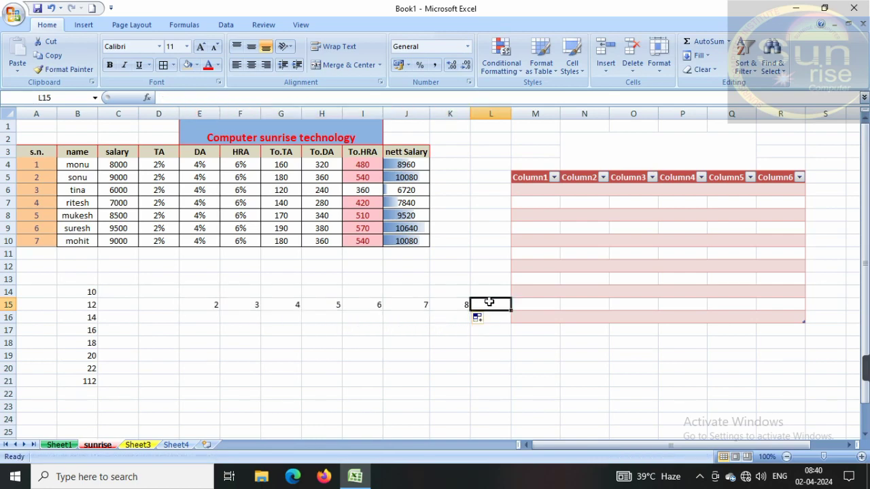
{"action": "left_click", "coordinate": [707, 42]}
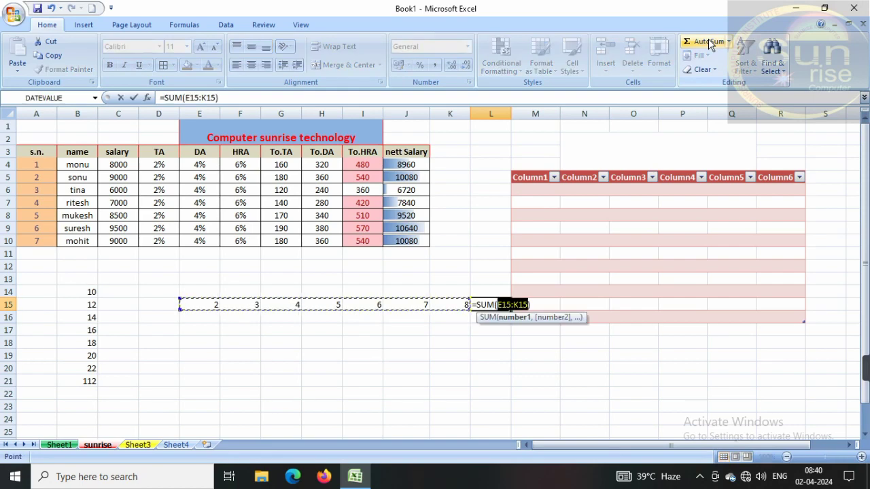
{"action": "key", "text": "Return"}
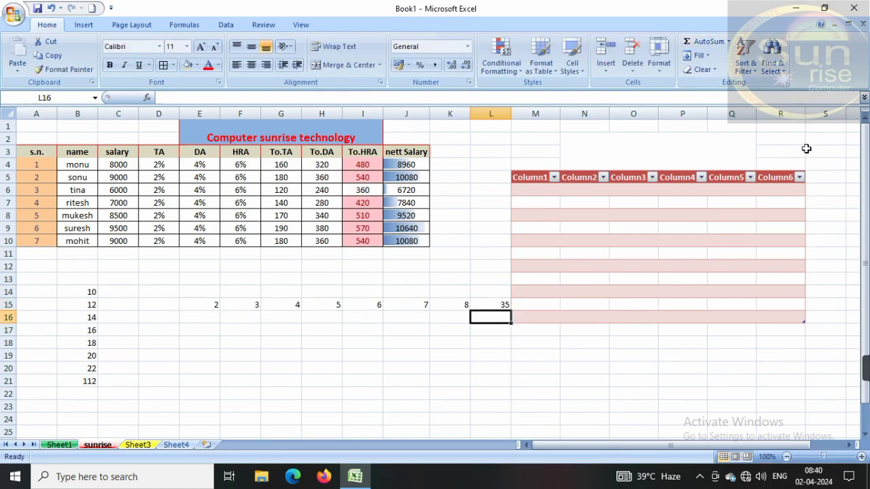
{"action": "left_click", "coordinate": [502, 304]}
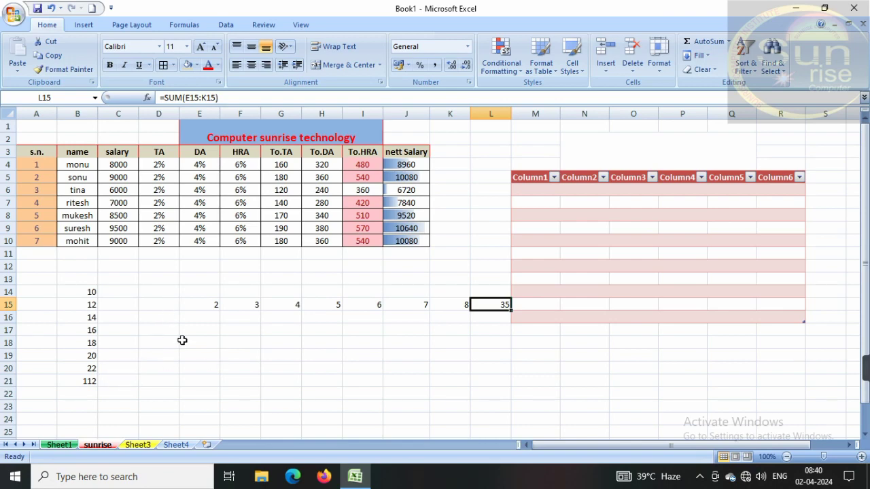
Insert an AutoSum in cell D17 with its range changed to B14:B20, and select that cell
{"action": "left_click", "coordinate": [158, 330]}
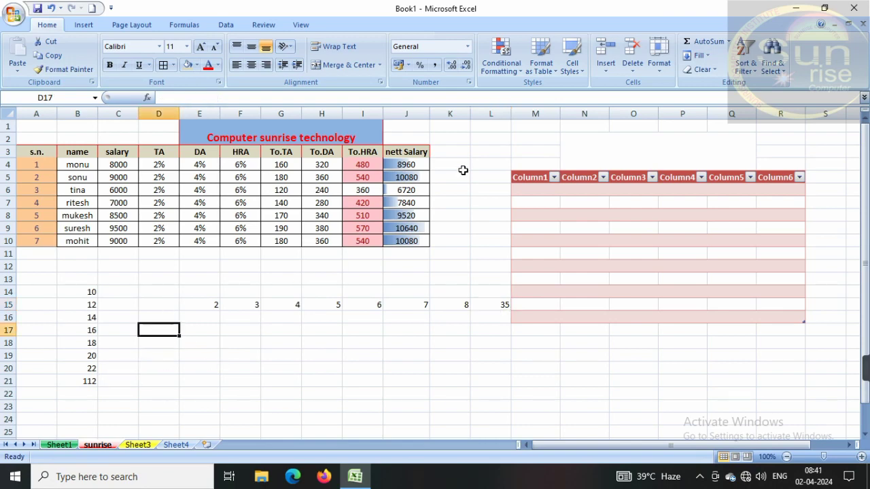
{"action": "left_click", "coordinate": [707, 43]}
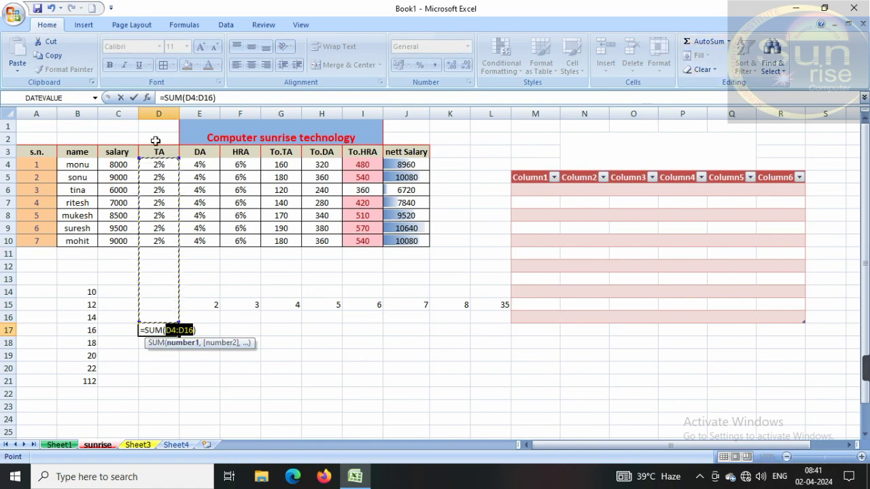
{"action": "left_click_drag", "start_coordinate": [80, 291], "coordinate": [81, 365]}
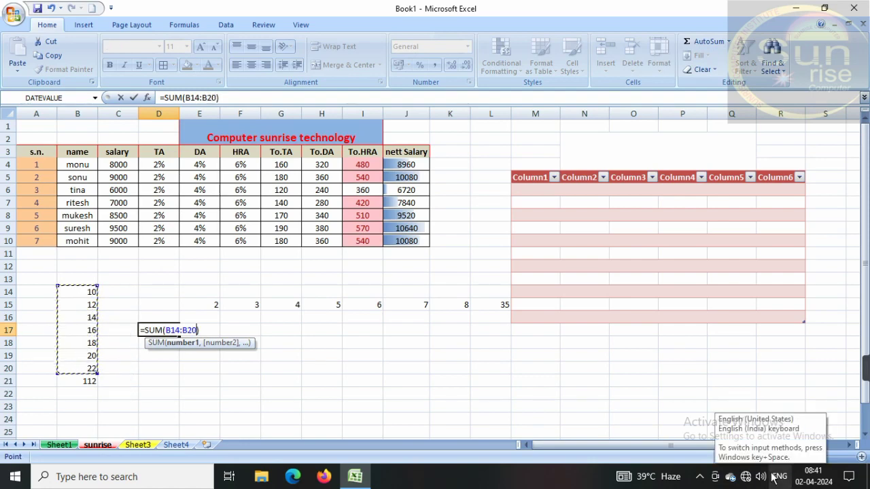
{"action": "key", "text": "Return"}
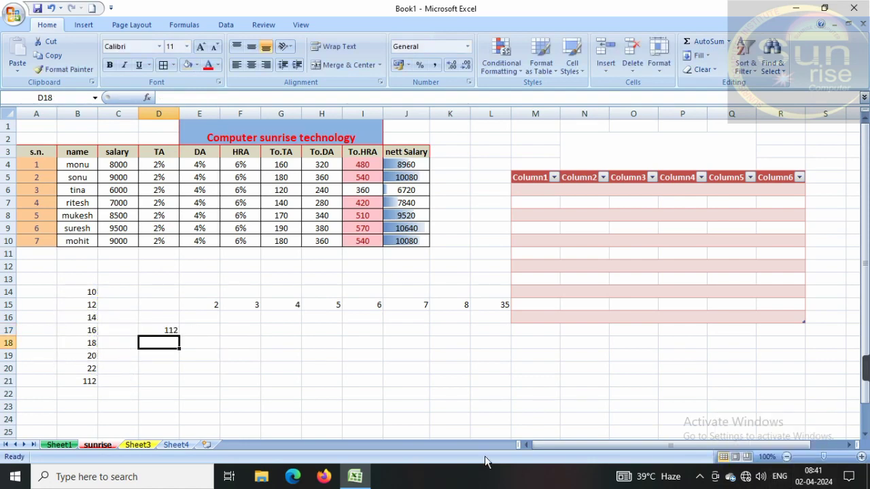
{"action": "left_click", "coordinate": [153, 330]}
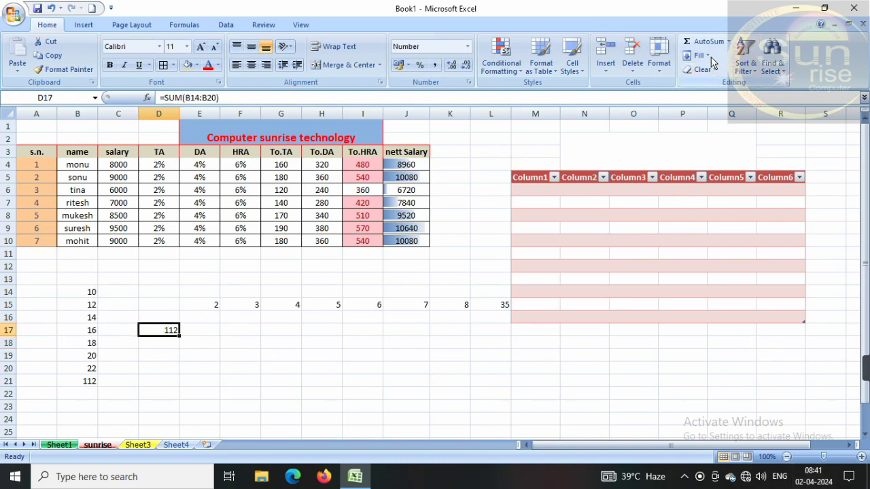
{"action": "left_click", "coordinate": [406, 405]}
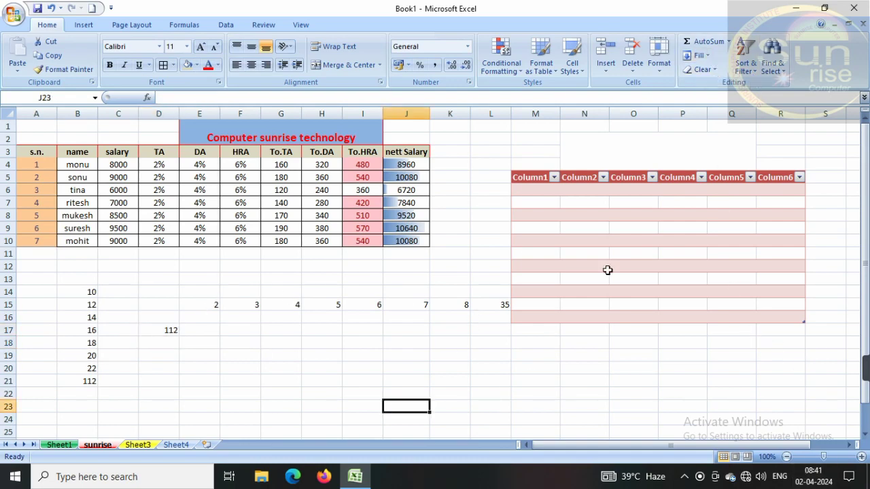
{"action": "left_click", "coordinate": [753, 67]}
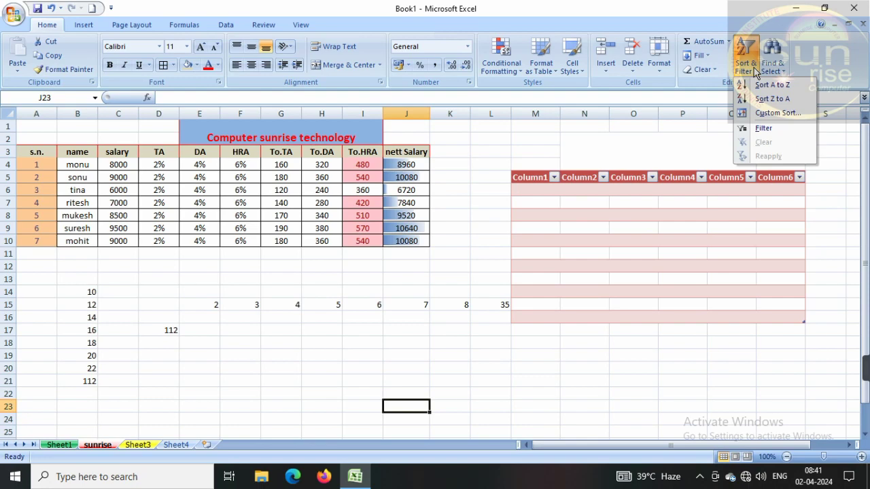
{"action": "left_click", "coordinate": [276, 401]}
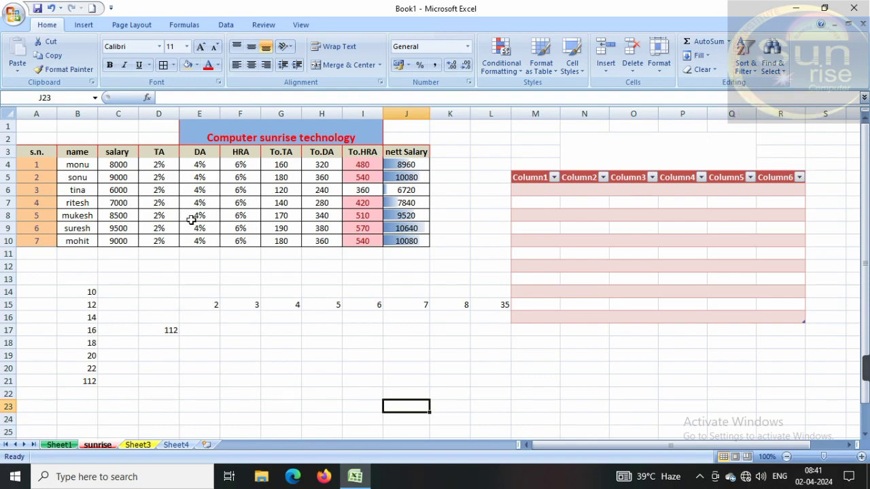
Try to sort the nett Salary values in J4:J10 from smallest to largest, continuing with the current selection only
{"action": "left_click_drag", "start_coordinate": [404, 168], "coordinate": [414, 240]}
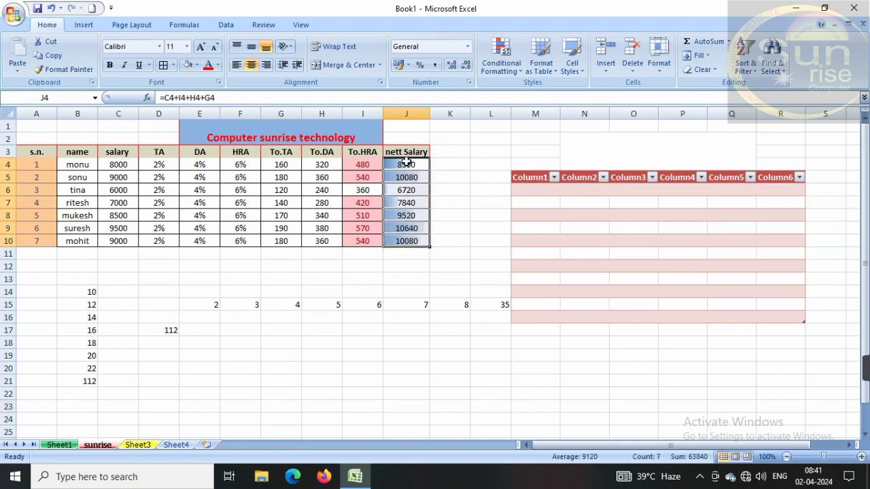
{"action": "left_click", "coordinate": [752, 70]}
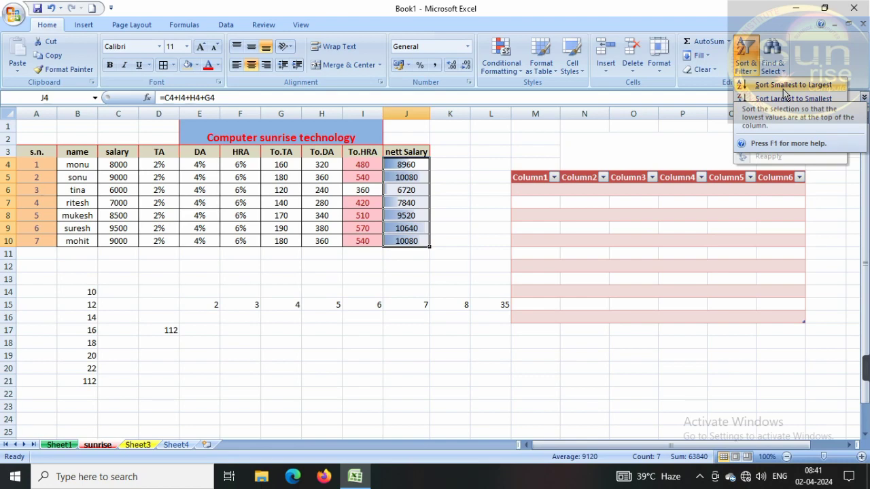
{"action": "left_click", "coordinate": [783, 85]}
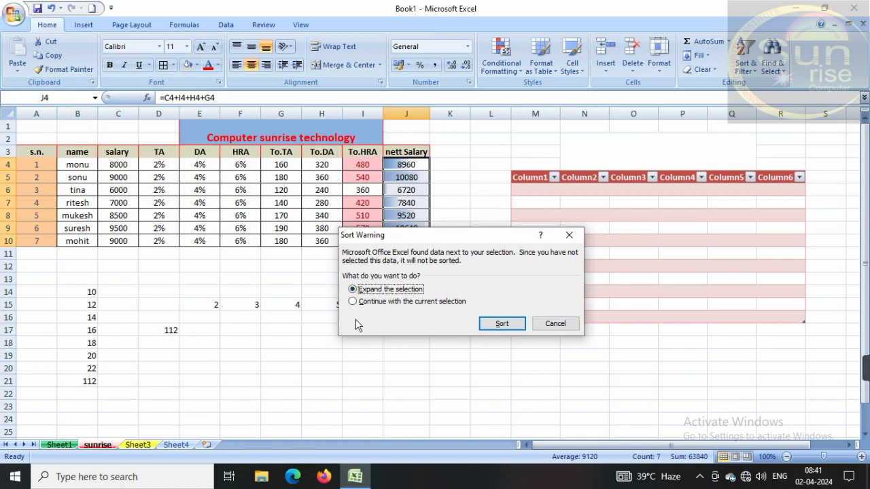
{"action": "left_click", "coordinate": [382, 303]}
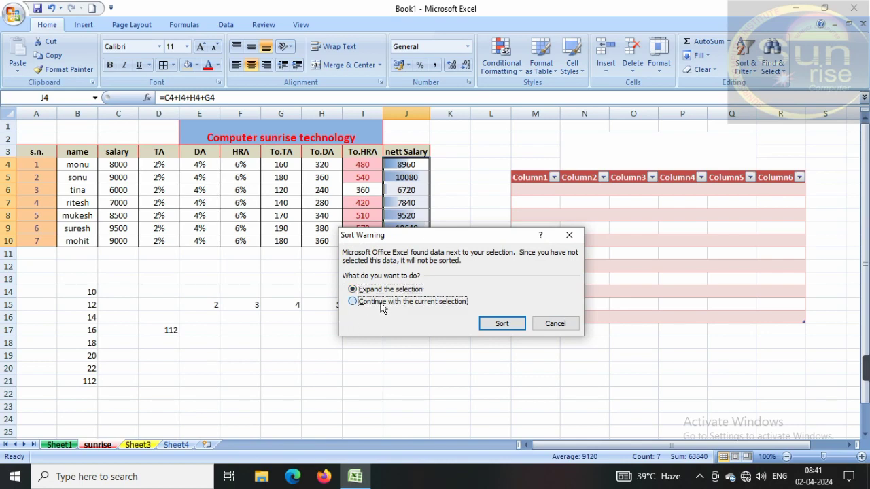
{"action": "left_click", "coordinate": [503, 324]}
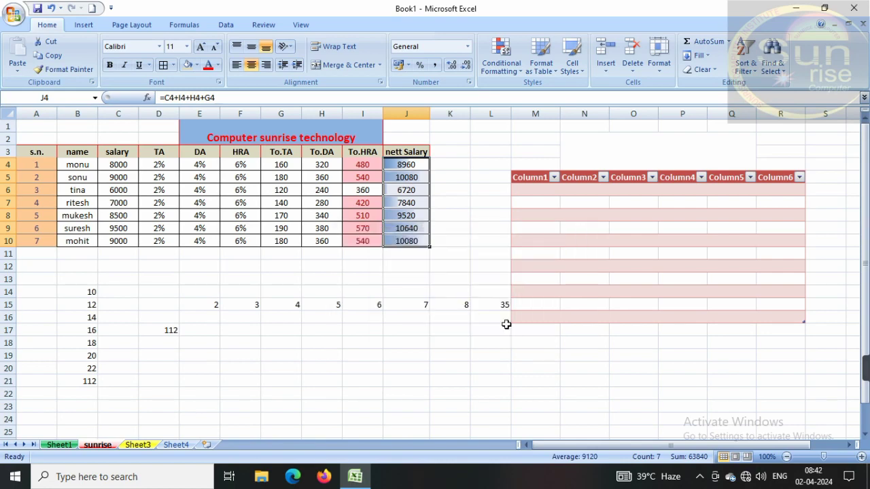
{"action": "left_click", "coordinate": [464, 265]}
Retry the smallest-to-largest sort on J4:J10 without expanding the selection to the neighbouring data
{"action": "left_click_drag", "start_coordinate": [412, 166], "coordinate": [408, 240]}
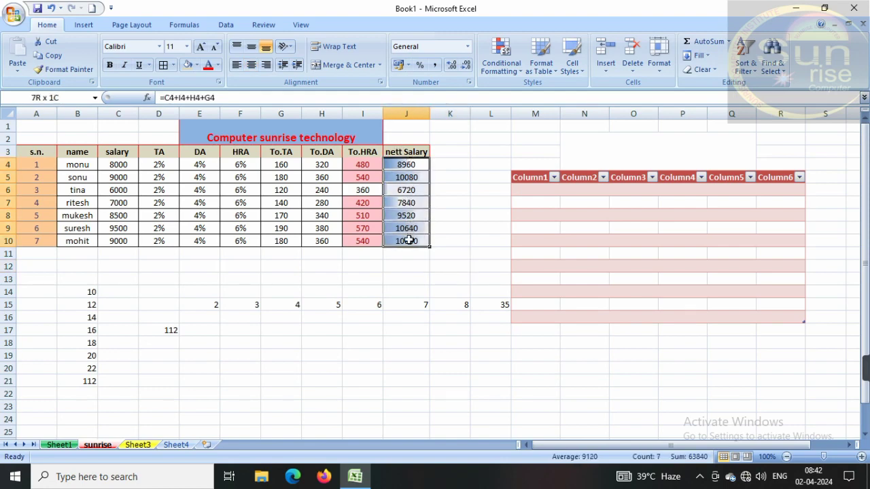
{"action": "left_click", "coordinate": [749, 68]}
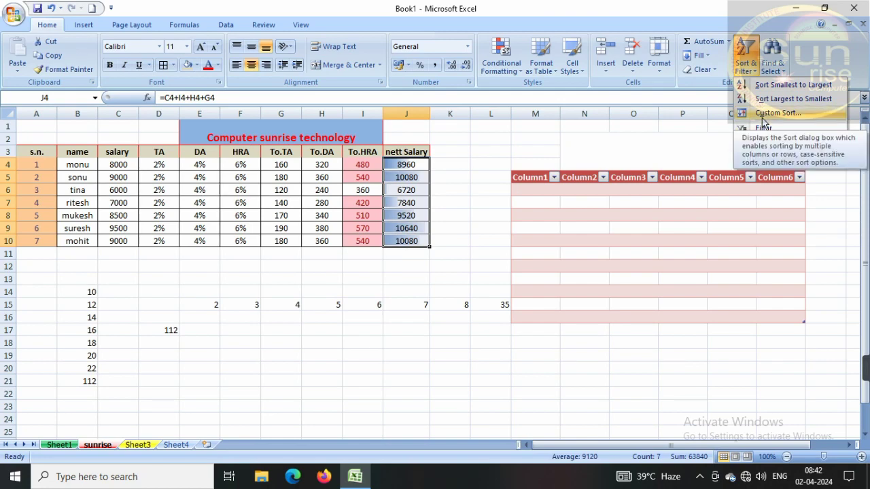
{"action": "left_click", "coordinate": [749, 85]}
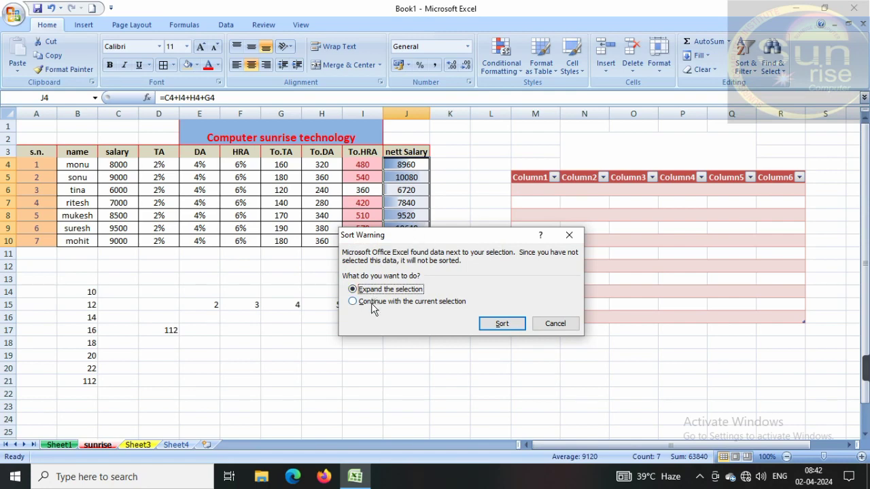
{"action": "left_click", "coordinate": [373, 304]}
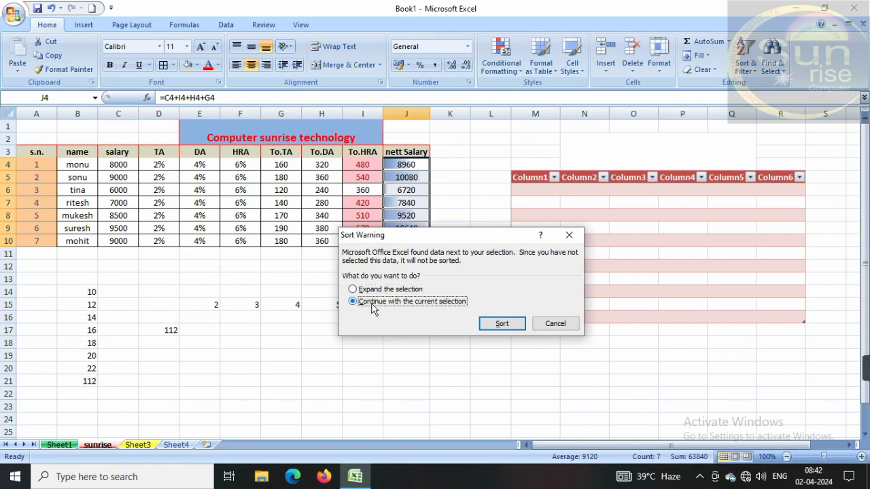
{"action": "left_click", "coordinate": [502, 324]}
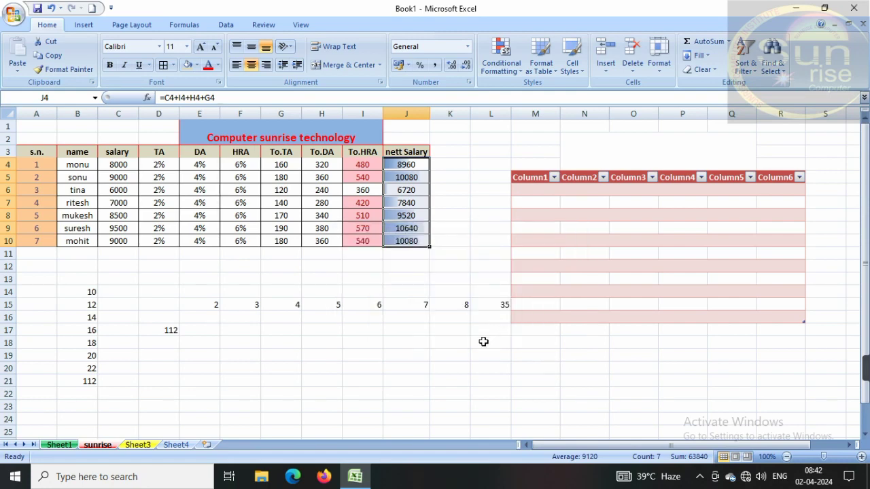
{"action": "left_click", "coordinate": [482, 342]}
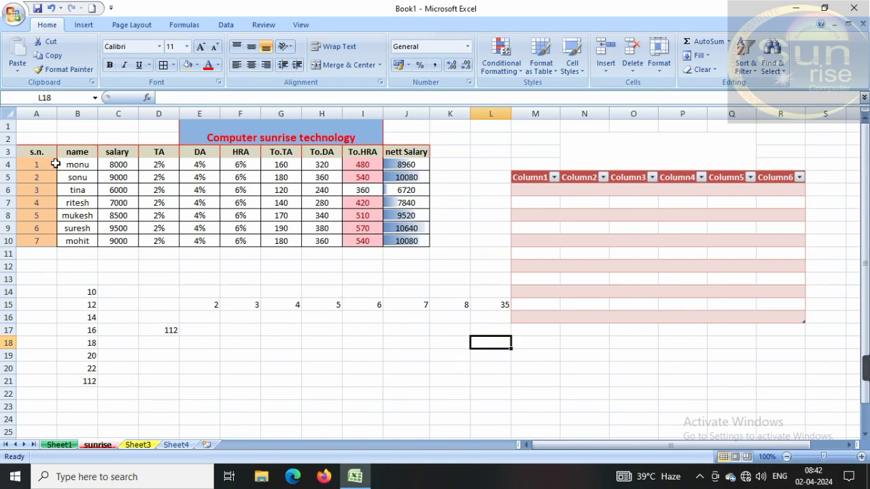
Try to sort the salary table A to Z from the nett Salary header in cell J3
{"action": "left_click", "coordinate": [419, 152]}
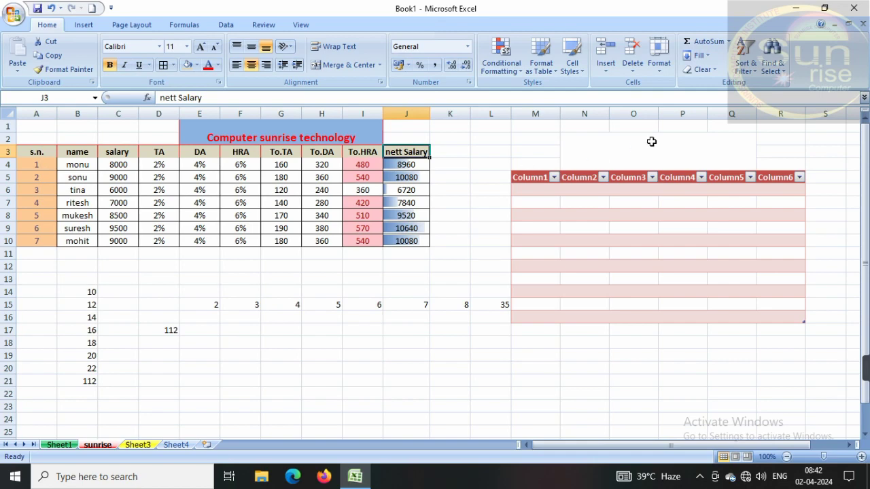
{"action": "left_click", "coordinate": [756, 73]}
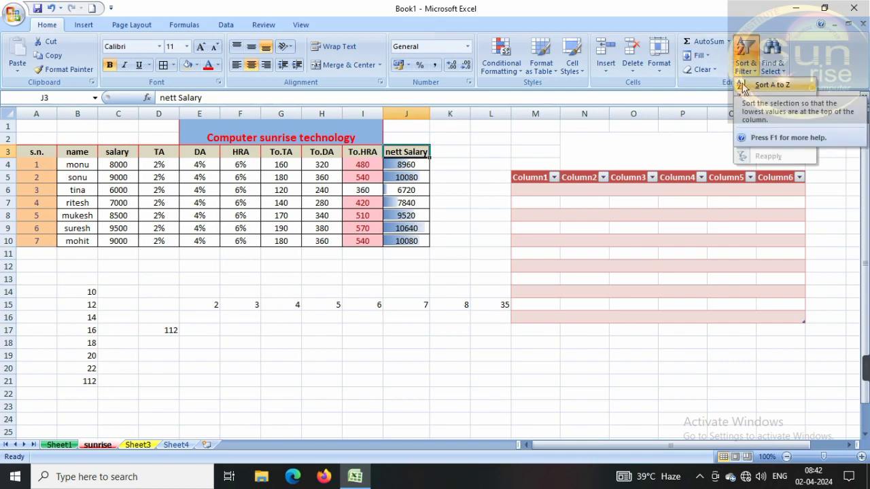
{"action": "left_click", "coordinate": [744, 86]}
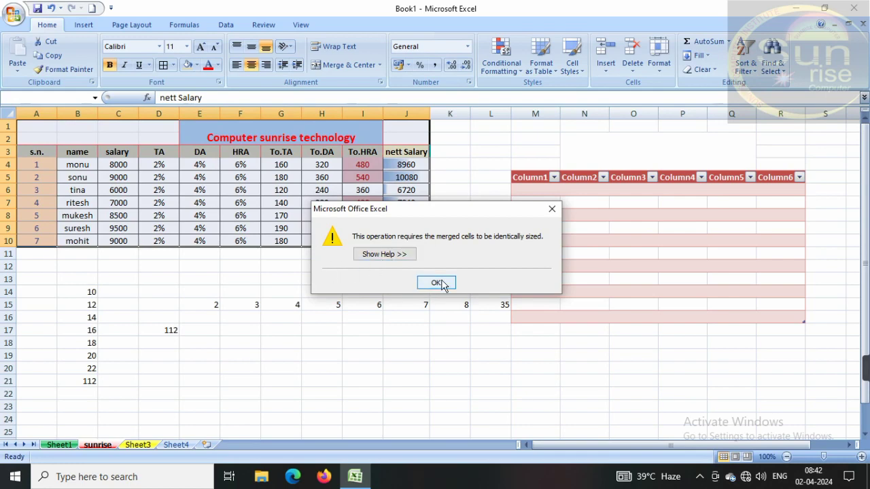
{"action": "left_click", "coordinate": [437, 283]}
{"action": "left_click", "coordinate": [476, 265]}
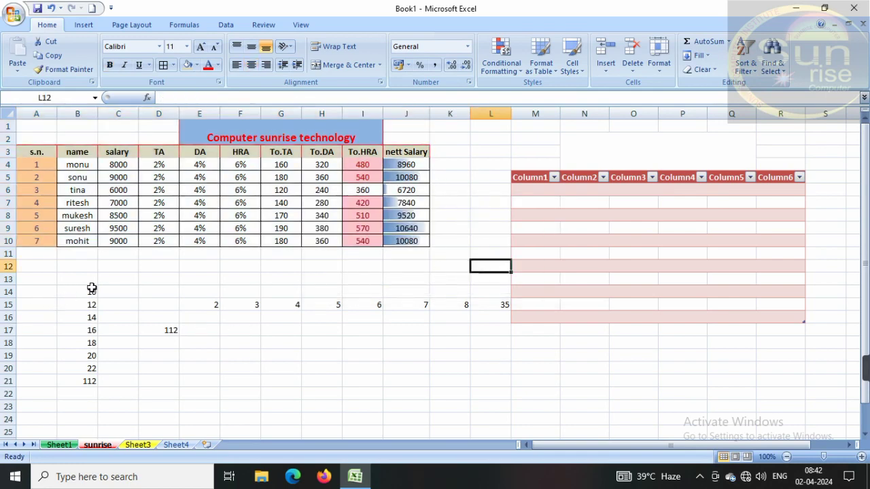
Sort the numbers in B14:B20 from largest to smallest
{"action": "left_click_drag", "start_coordinate": [91, 289], "coordinate": [85, 367]}
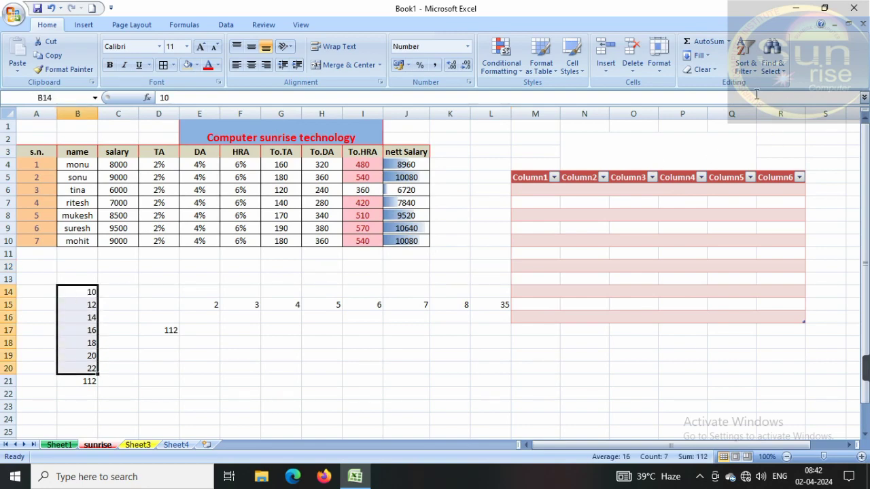
{"action": "left_click", "coordinate": [746, 60]}
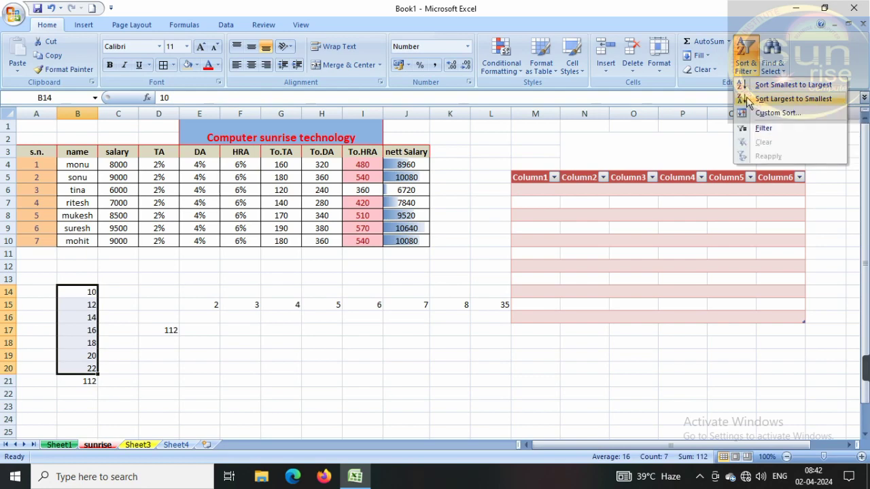
{"action": "left_click", "coordinate": [748, 99]}
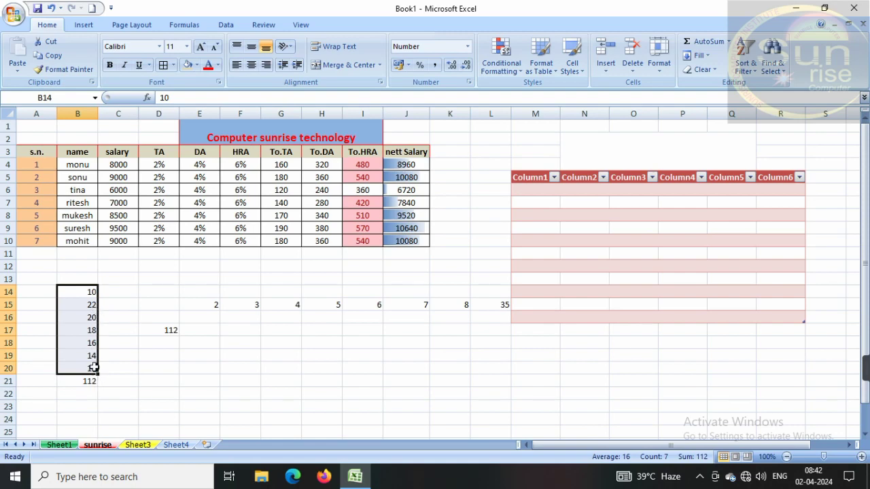
{"action": "left_click", "coordinate": [143, 370]}
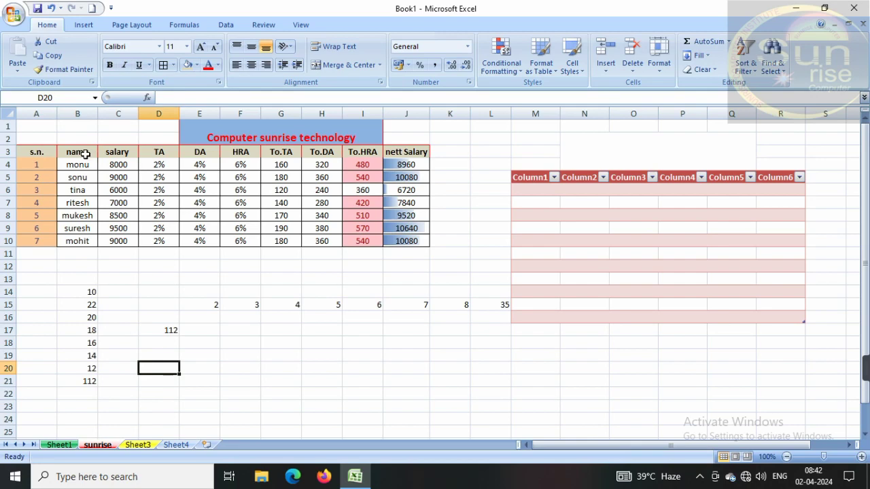
Try to sort the whole of column B from Z to A, and undo the sort
{"action": "left_click_drag", "start_coordinate": [85, 151], "coordinate": [76, 241]}
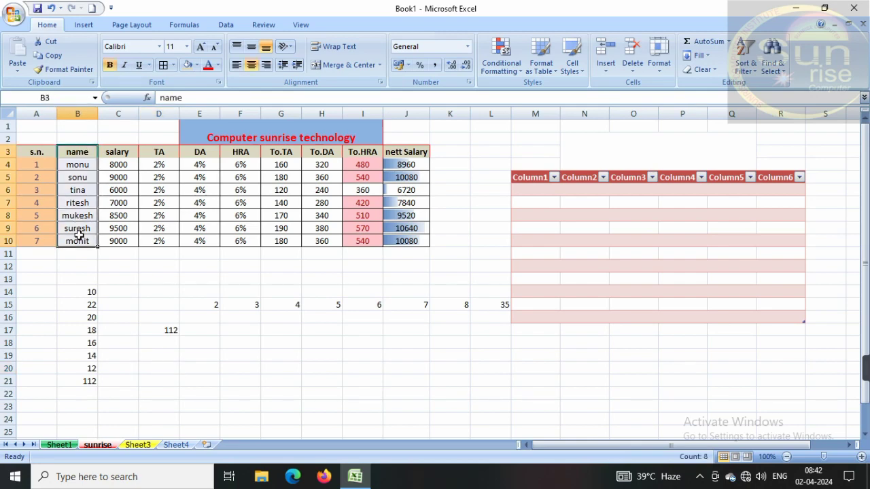
{"action": "left_click", "coordinate": [80, 115]}
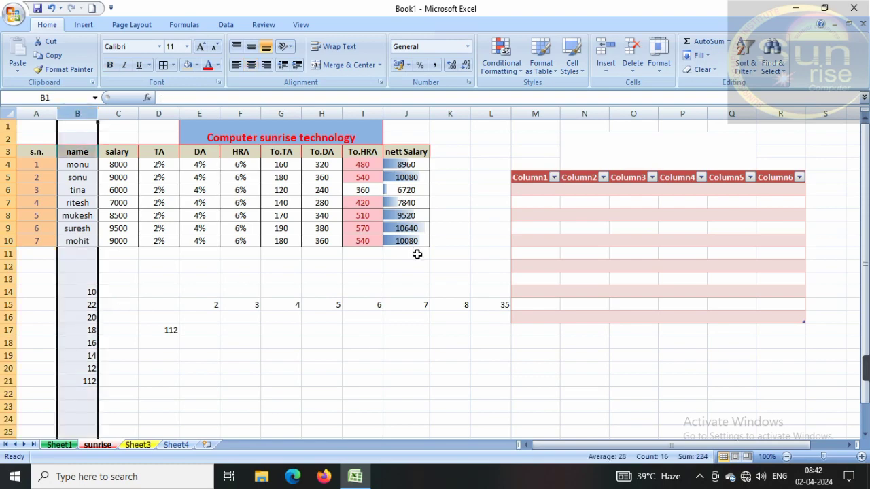
{"action": "left_click", "coordinate": [757, 71]}
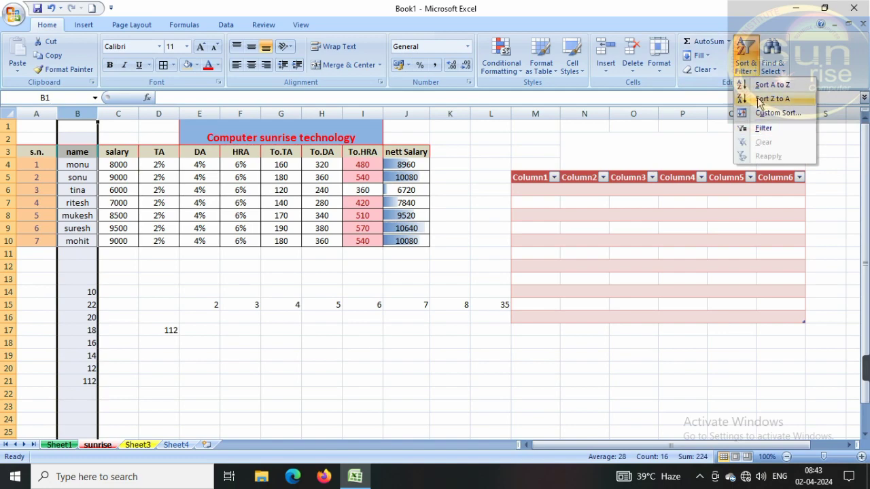
{"action": "left_click", "coordinate": [772, 99]}
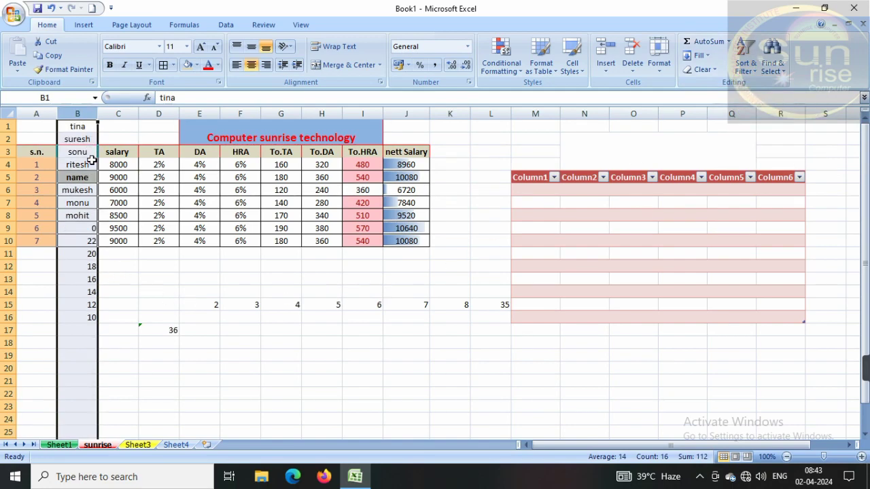
{"action": "key", "text": "ctrl+z"}
{"action": "left_click", "coordinate": [219, 358]}
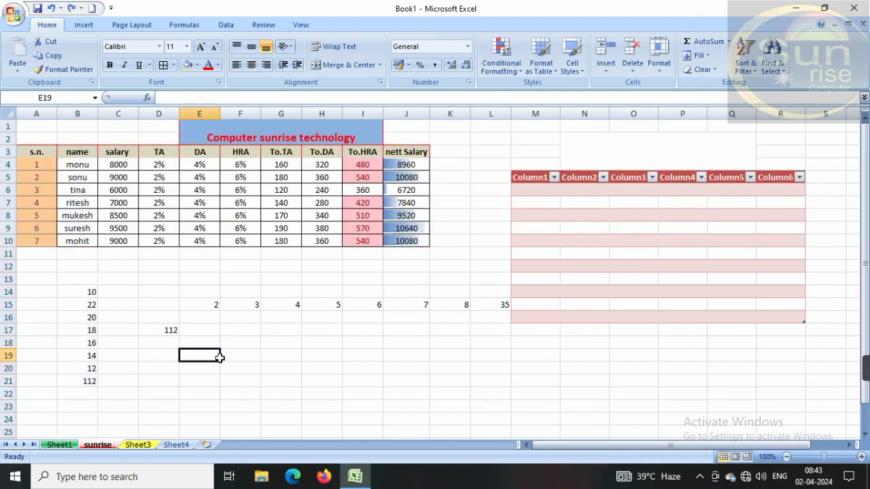
Try to sort the name column B3:B10 from A to Z with the selection expanded to the neighbouring data
{"action": "left_click_drag", "start_coordinate": [75, 151], "coordinate": [76, 243]}
{"action": "left_click", "coordinate": [746, 60]}
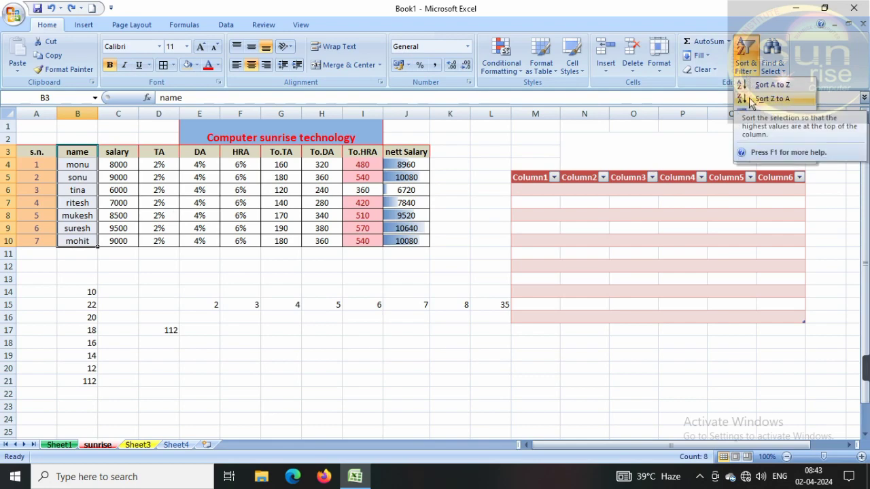
{"action": "left_click", "coordinate": [761, 87]}
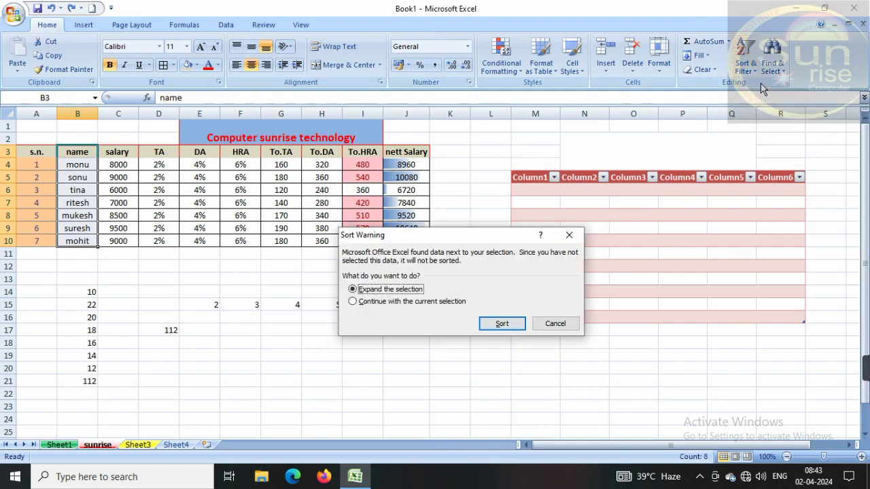
{"action": "left_click", "coordinate": [500, 325]}
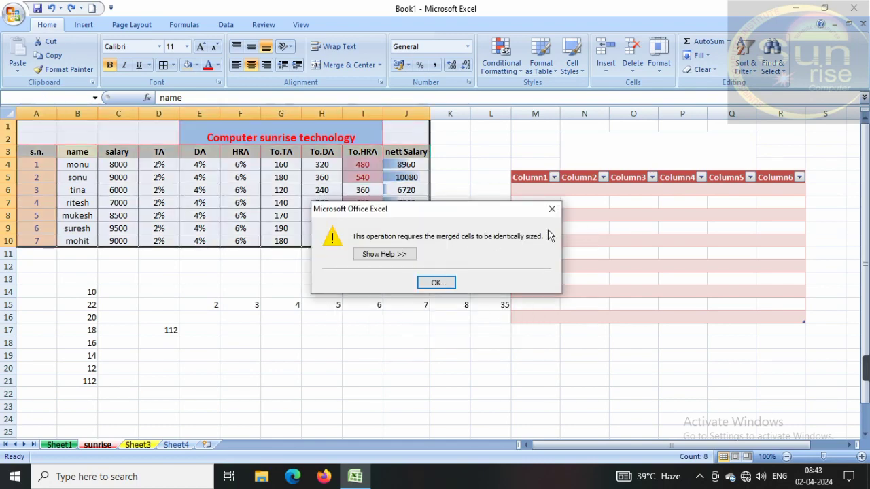
{"action": "left_click", "coordinate": [556, 211]}
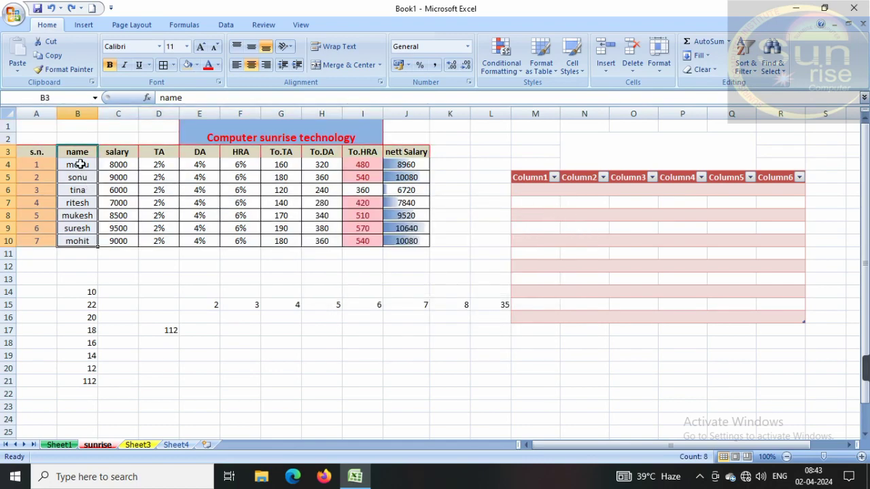
Sort the names in B4:B10 from A to Z, continuing with the current selection only
{"action": "left_click_drag", "start_coordinate": [78, 166], "coordinate": [82, 241]}
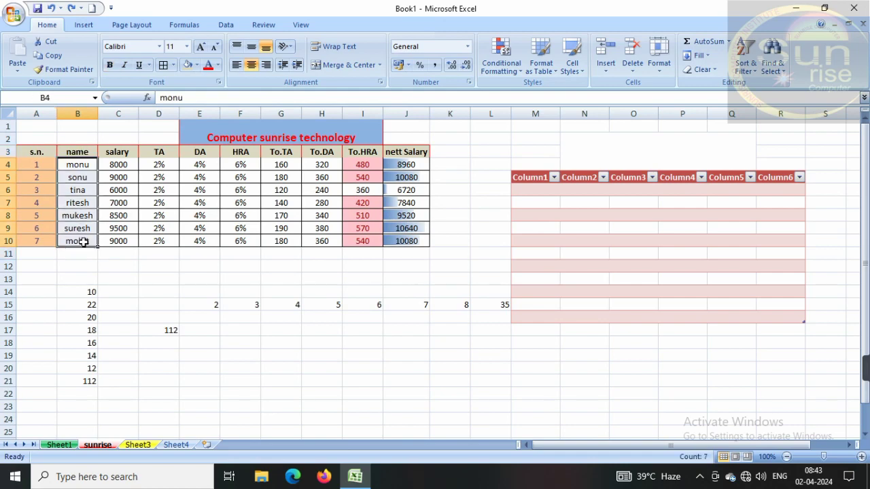
{"action": "left_click", "coordinate": [747, 66]}
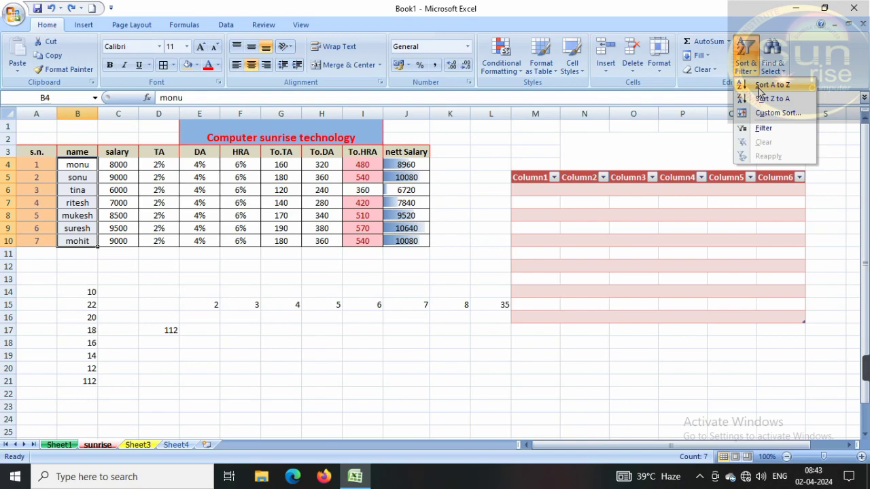
{"action": "left_click", "coordinate": [759, 86]}
{"action": "left_click", "coordinate": [385, 302]}
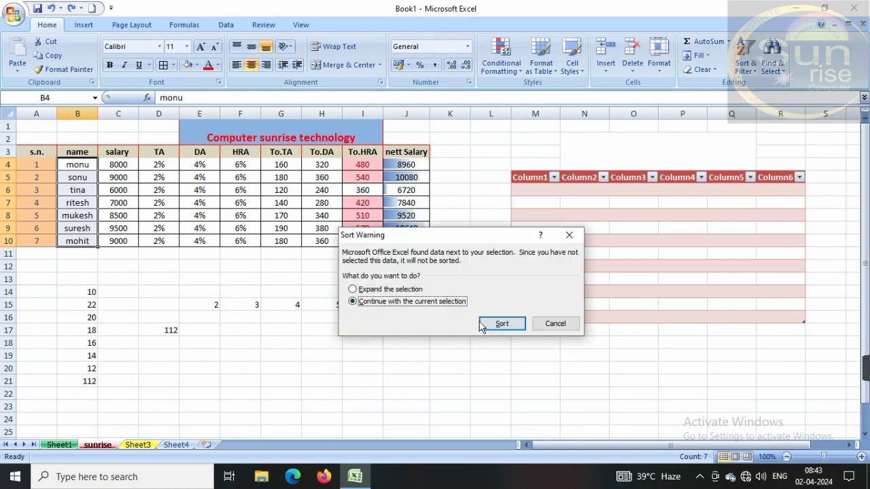
{"action": "left_click", "coordinate": [501, 324]}
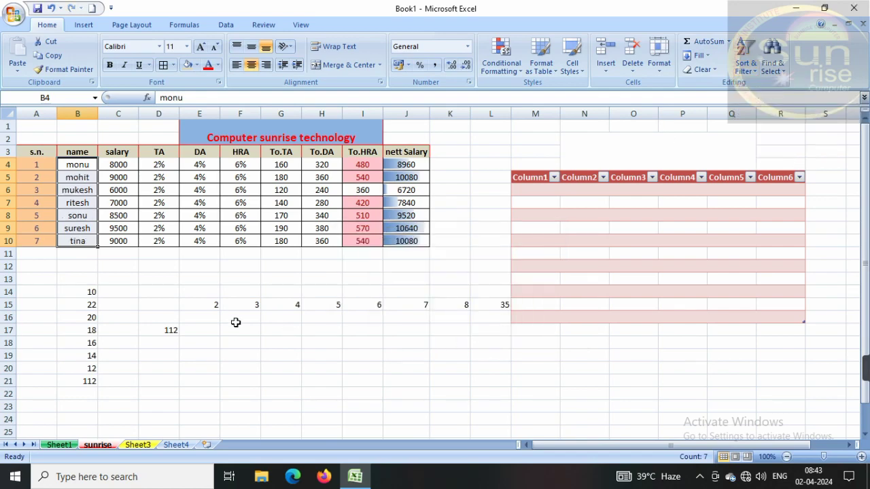
{"action": "left_click", "coordinate": [223, 352]}
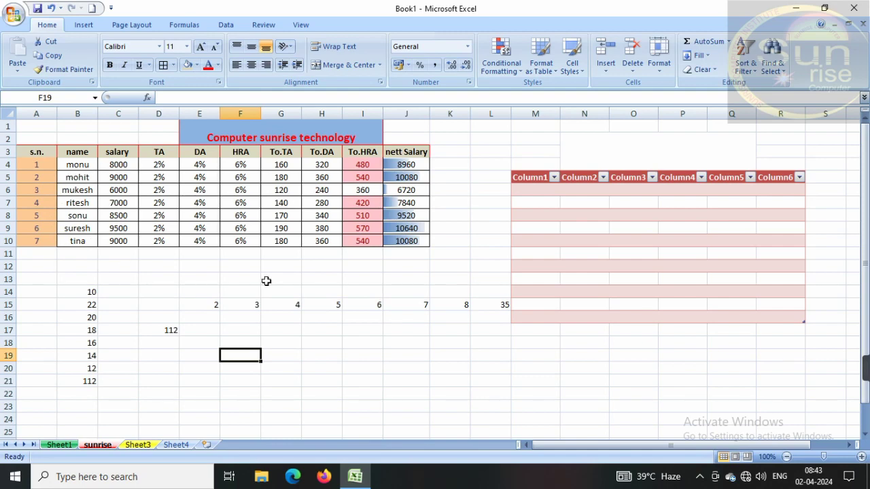
Turn on filtering for the salary table's header row A3:J3
{"action": "left_click", "coordinate": [746, 63]}
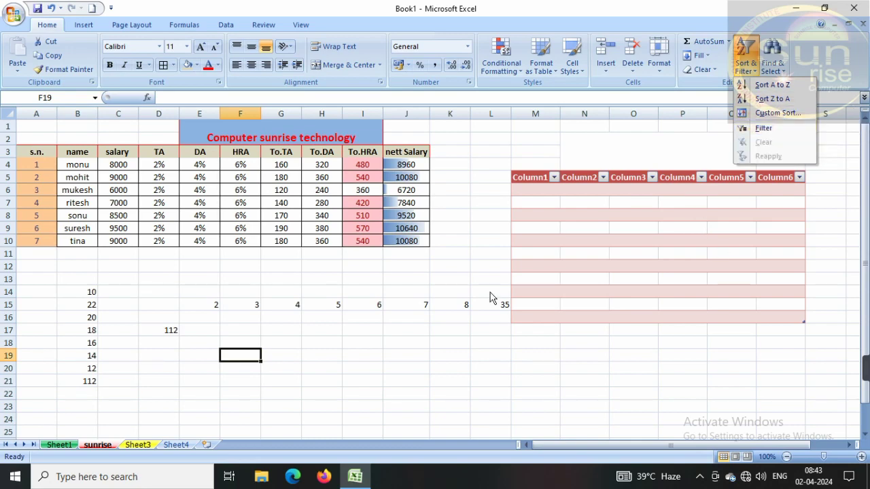
{"action": "left_click", "coordinate": [195, 305]}
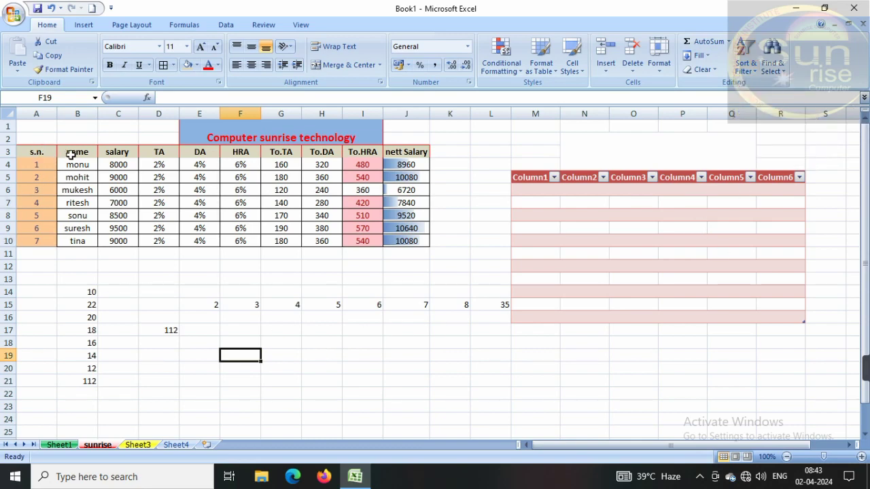
{"action": "left_click_drag", "start_coordinate": [46, 153], "coordinate": [410, 154]}
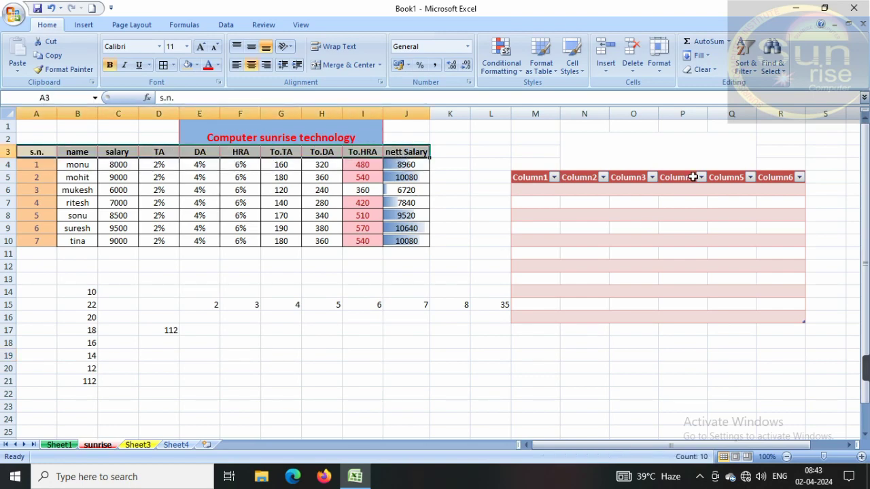
{"action": "left_click", "coordinate": [745, 76]}
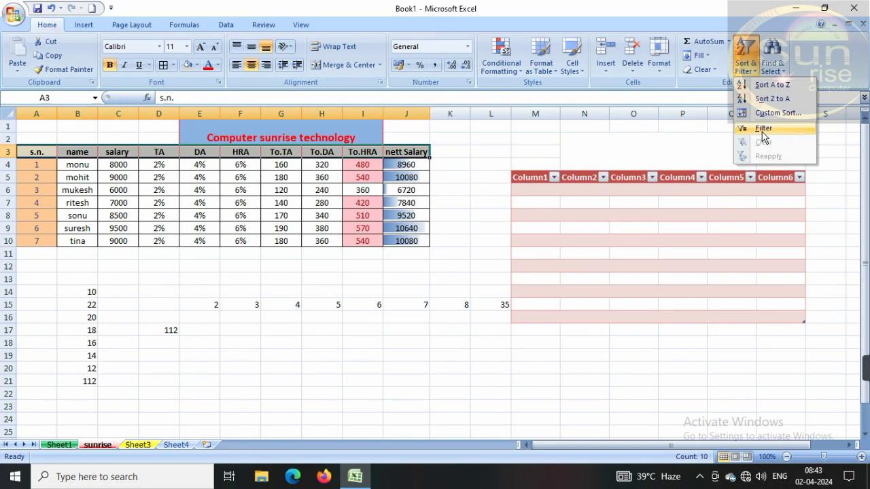
{"action": "left_click", "coordinate": [776, 113]}
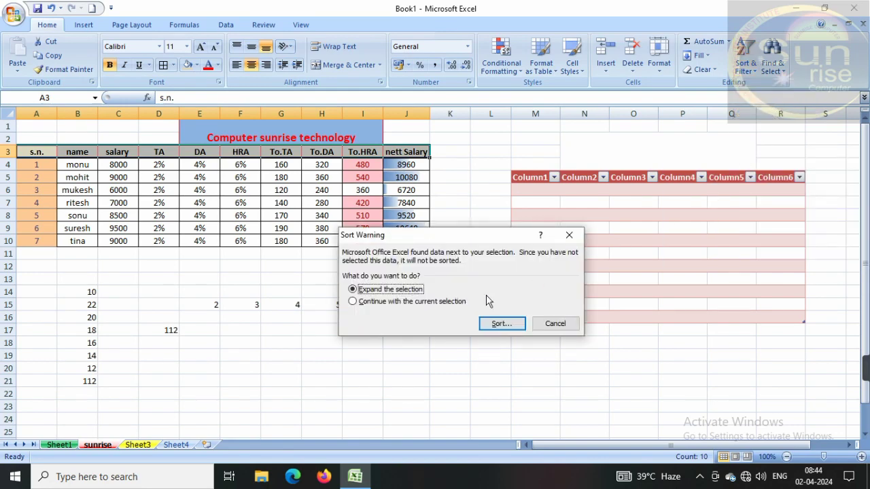
{"action": "left_click", "coordinate": [555, 324]}
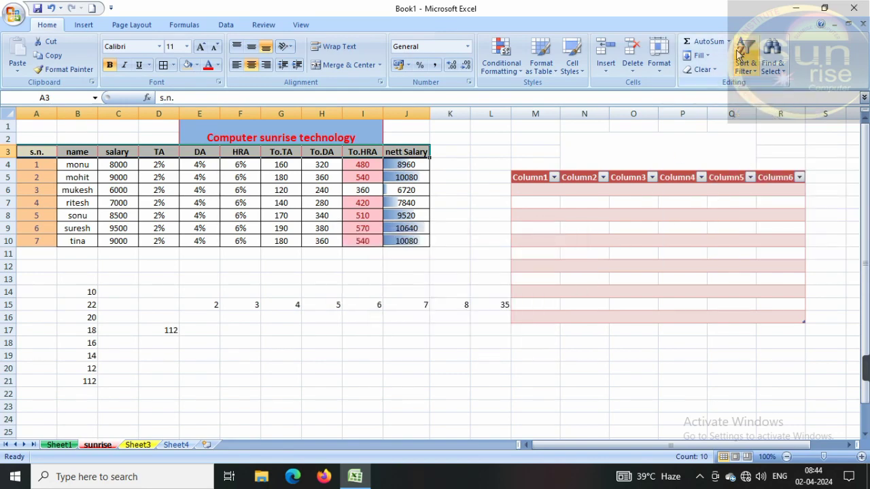
{"action": "left_click", "coordinate": [751, 71]}
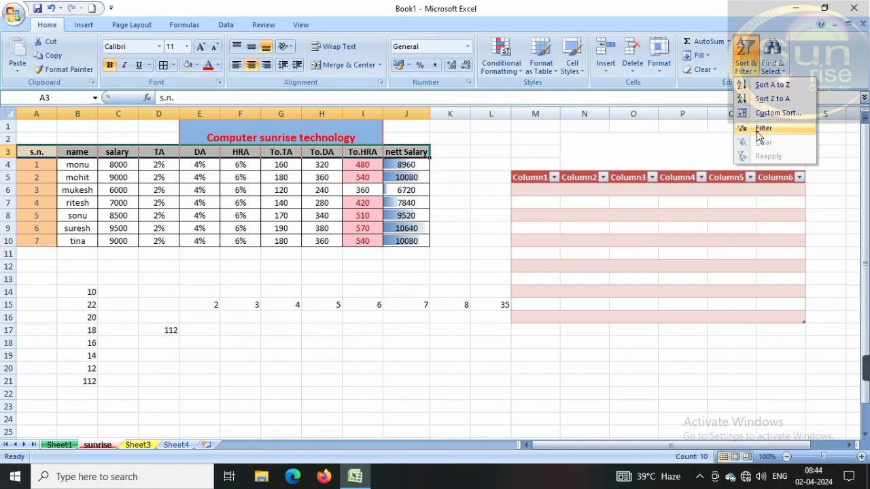
{"action": "left_click", "coordinate": [762, 128]}
{"action": "left_click", "coordinate": [240, 355]}
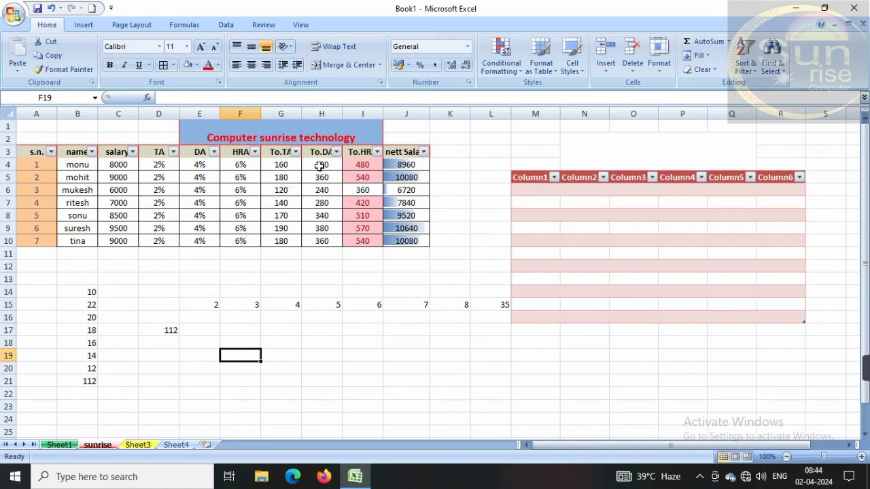
Filter the name column to show only the employees with s.n. 2 and 4
{"action": "left_click", "coordinate": [92, 153]}
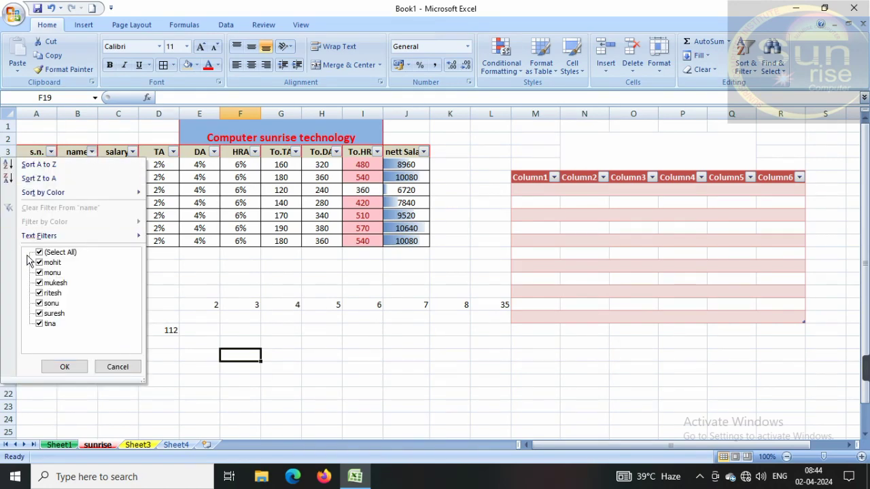
{"action": "left_click", "coordinate": [51, 253]}
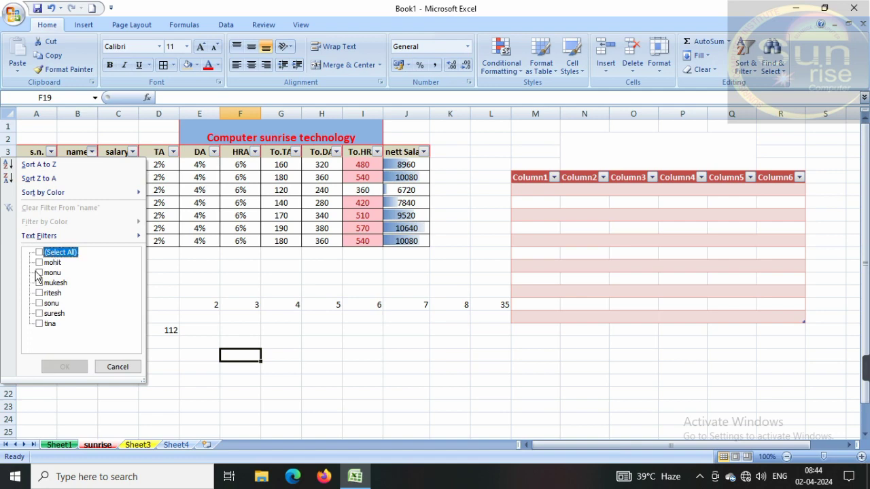
{"action": "left_click", "coordinate": [40, 263]}
{"action": "left_click", "coordinate": [44, 284]}
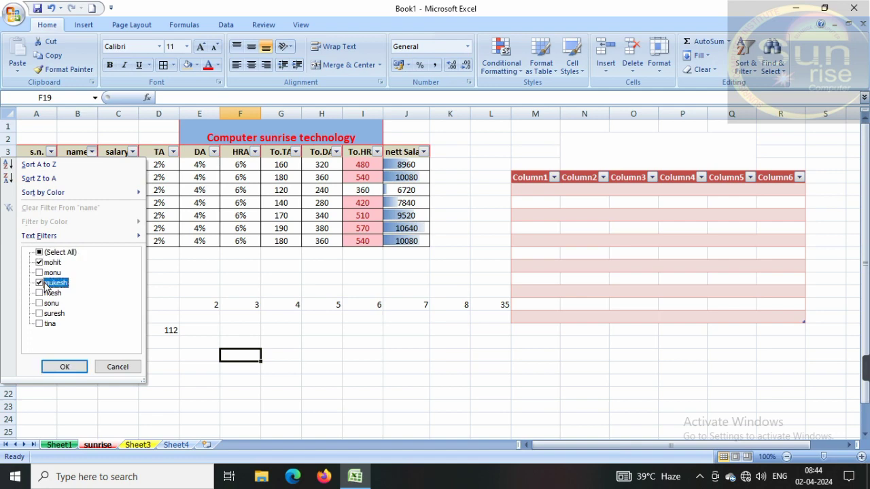
{"action": "left_click", "coordinate": [44, 284]}
{"action": "left_click", "coordinate": [38, 294]}
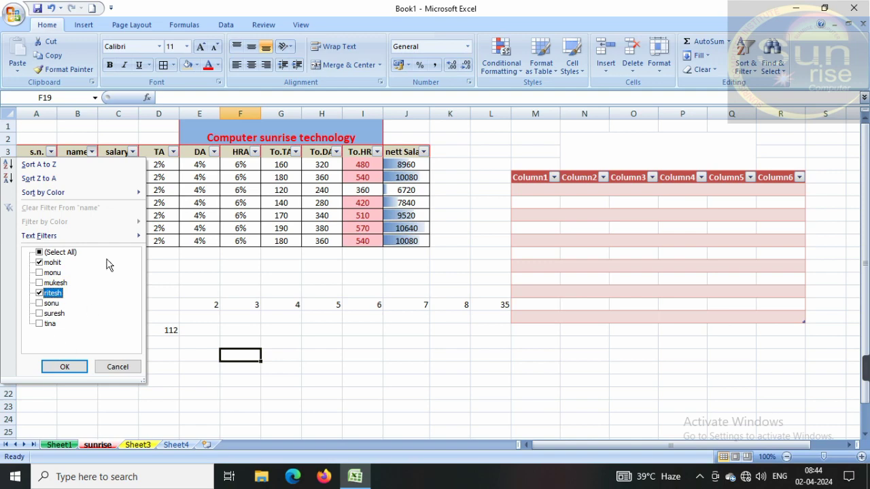
{"action": "left_click", "coordinate": [68, 367]}
{"action": "left_click", "coordinate": [358, 306]}
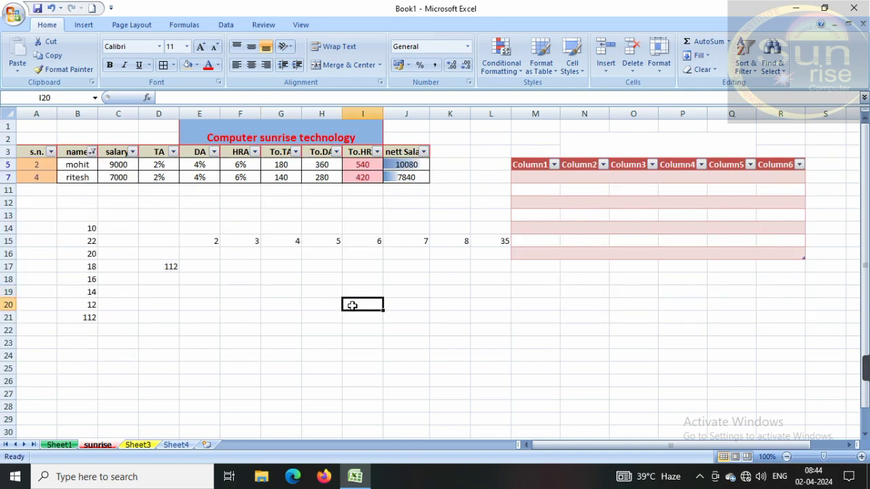
{"action": "left_click", "coordinate": [183, 270]}
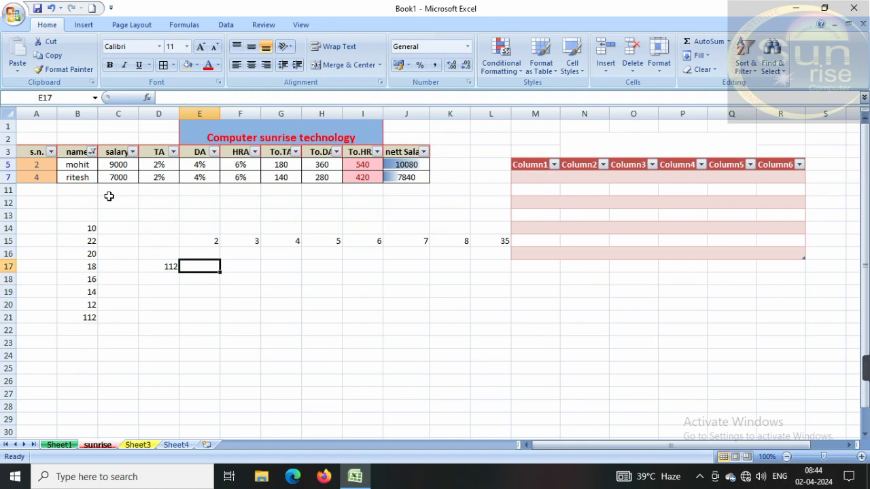
Show all employees again by selecting every name in the name column's filter
{"action": "left_click", "coordinate": [93, 152]}
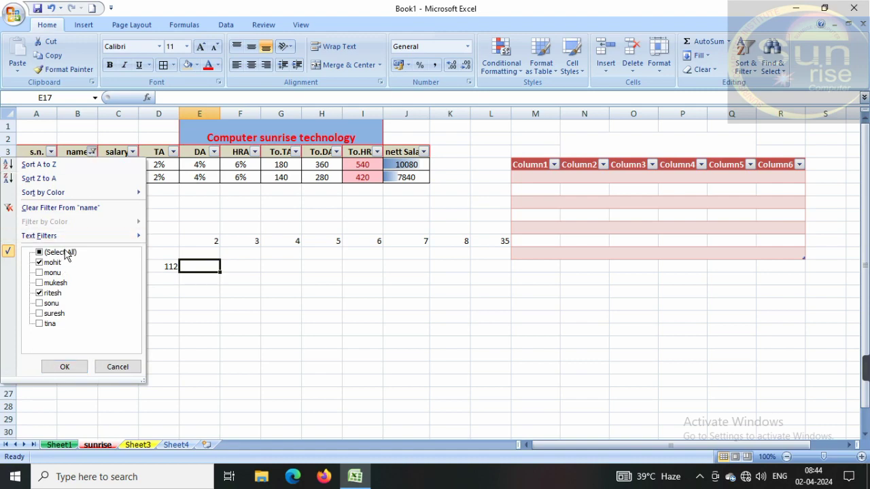
{"action": "left_click", "coordinate": [66, 252]}
{"action": "left_click", "coordinate": [65, 366]}
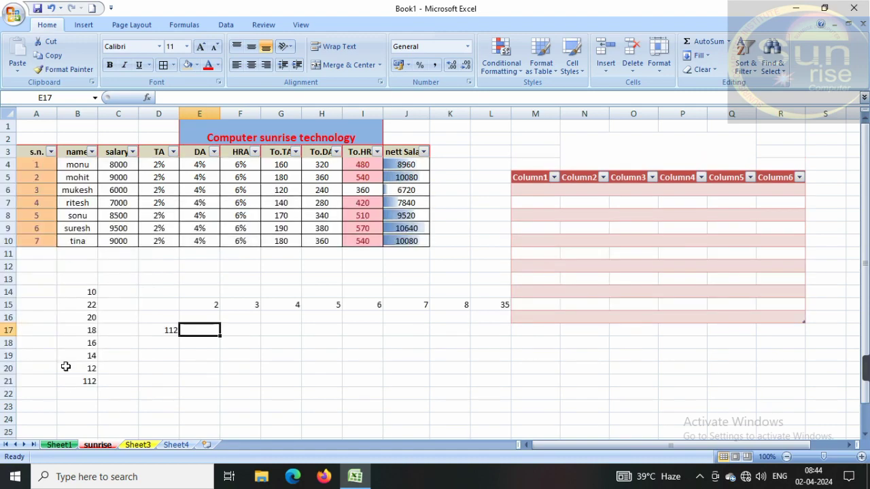
{"action": "left_click", "coordinate": [264, 369]}
On Sheet1, sort the numbers in A1:A10 from largest to smallest, continuing with the current selection only
{"action": "left_click", "coordinate": [59, 445]}
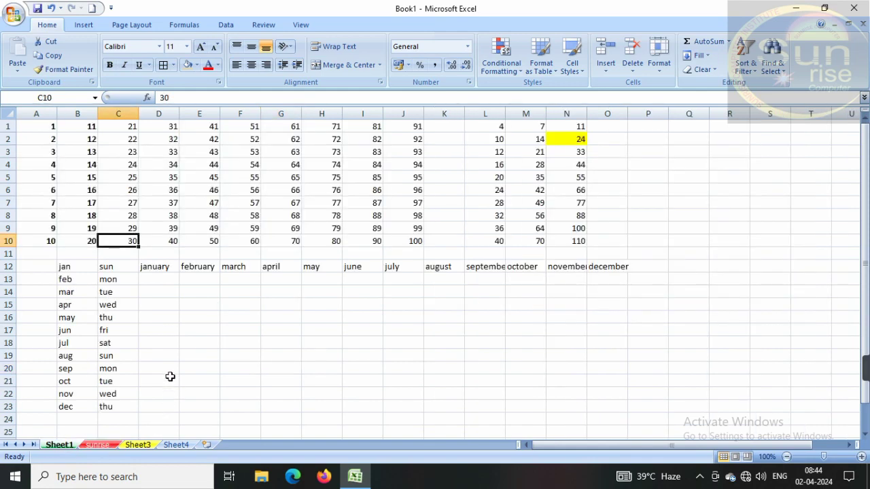
{"action": "left_click", "coordinate": [170, 378]}
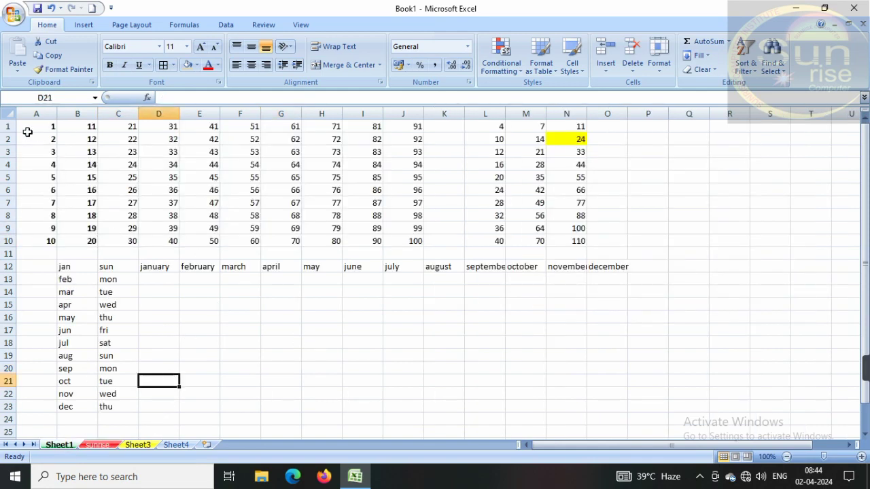
{"action": "left_click_drag", "start_coordinate": [41, 125], "coordinate": [39, 242]}
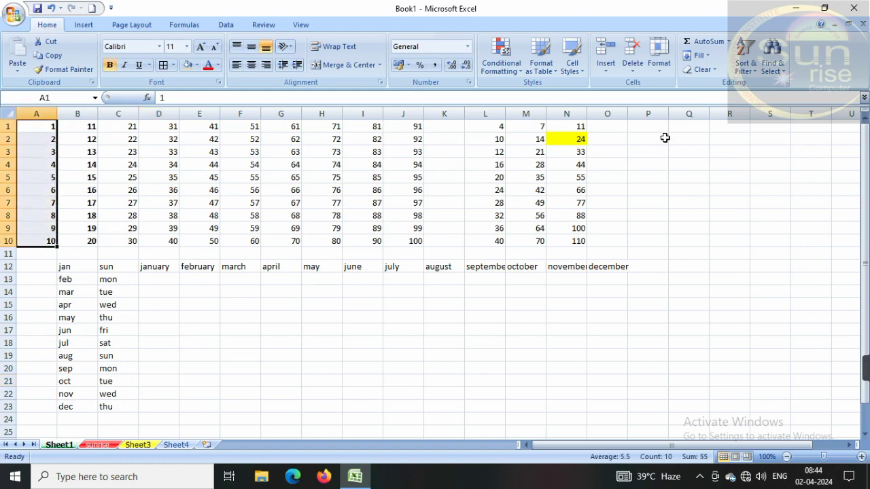
{"action": "left_click", "coordinate": [748, 68]}
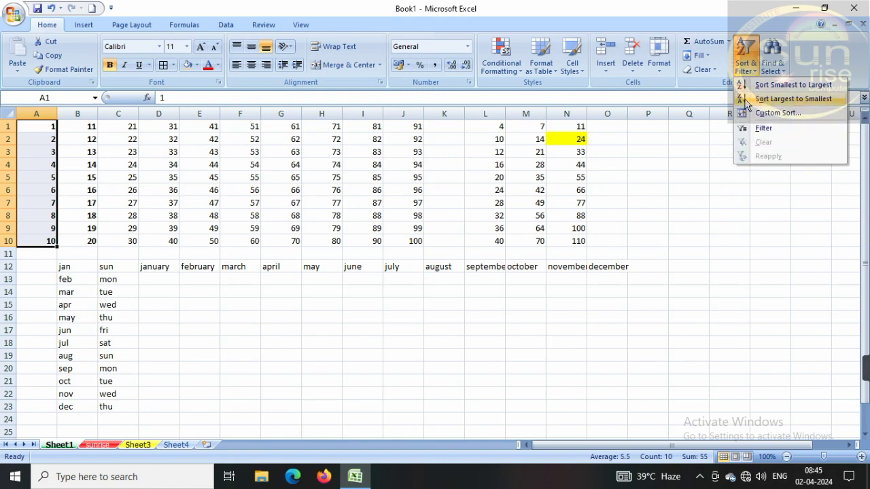
{"action": "left_click", "coordinate": [788, 99]}
{"action": "left_click", "coordinate": [373, 303]}
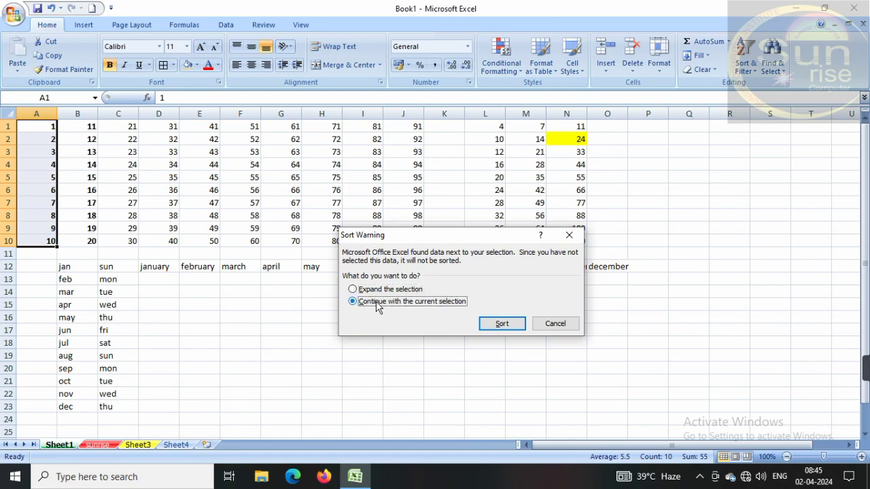
{"action": "left_click", "coordinate": [501, 323]}
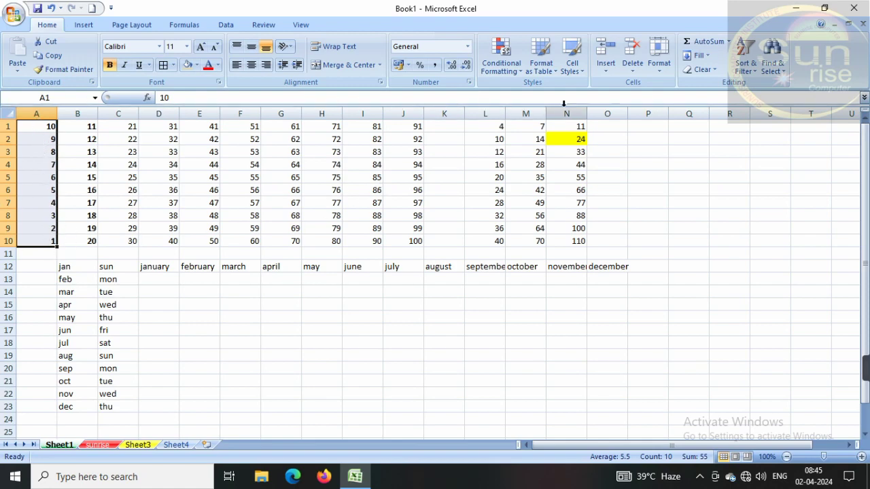
Sort A1:A10 from smallest to largest, again continuing with the current selection only
{"action": "left_click", "coordinate": [746, 68]}
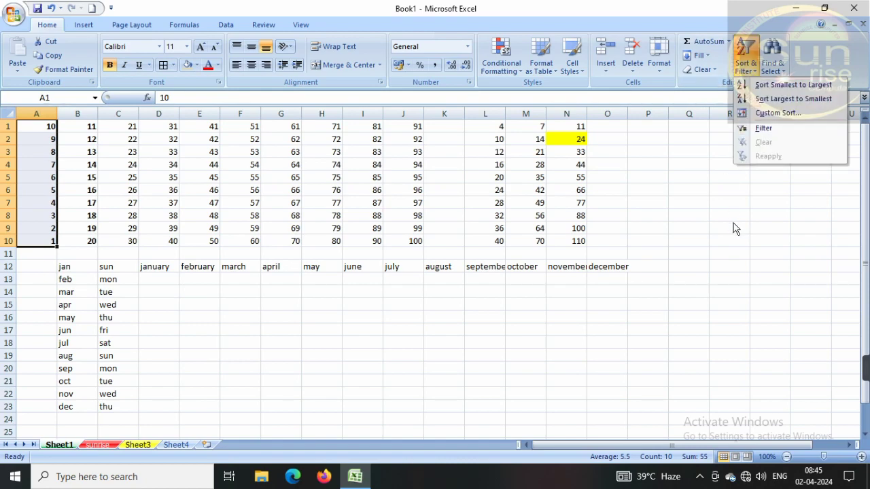
{"action": "left_click", "coordinate": [765, 89]}
{"action": "left_click", "coordinate": [442, 302]}
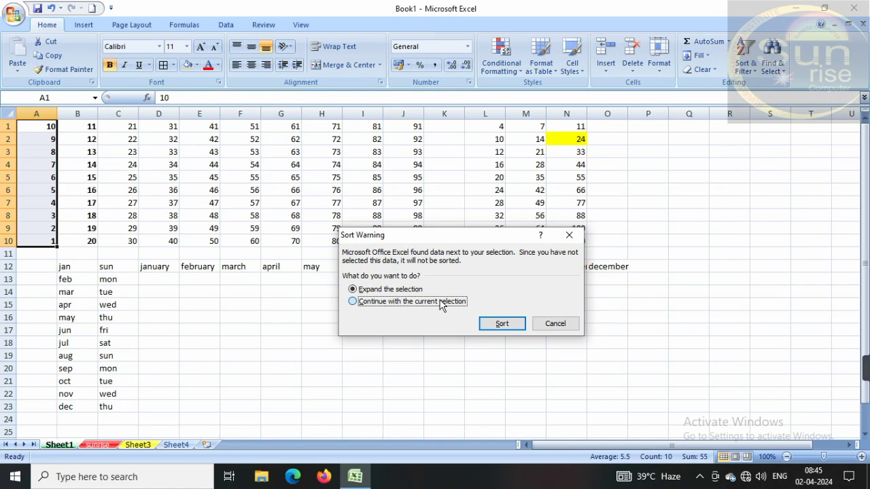
{"action": "left_click", "coordinate": [503, 324]}
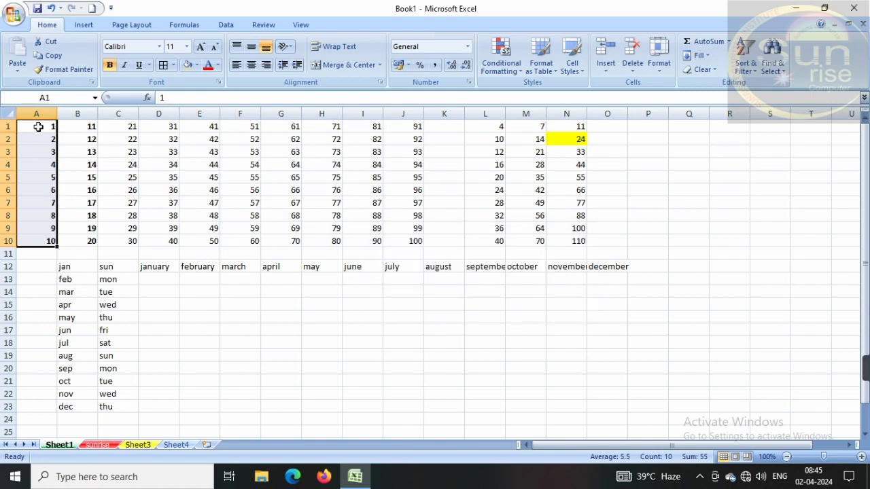
{"action": "left_click", "coordinate": [283, 297]}
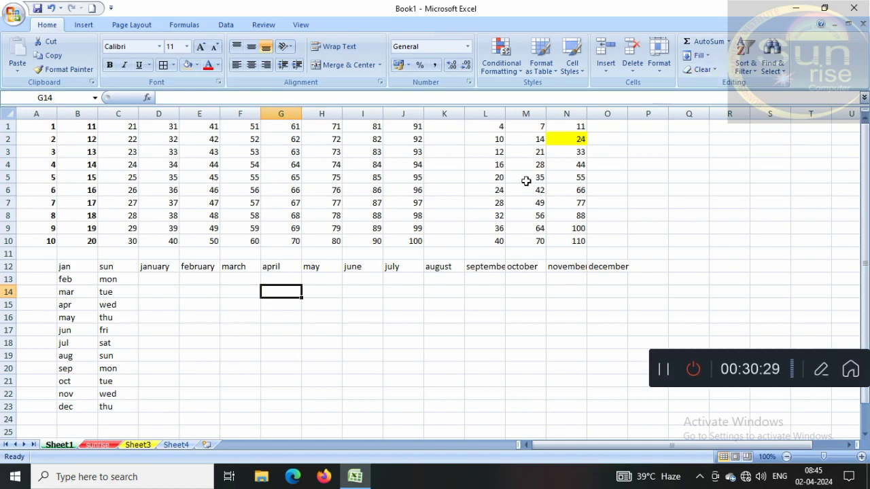
{"action": "left_click", "coordinate": [293, 355]}
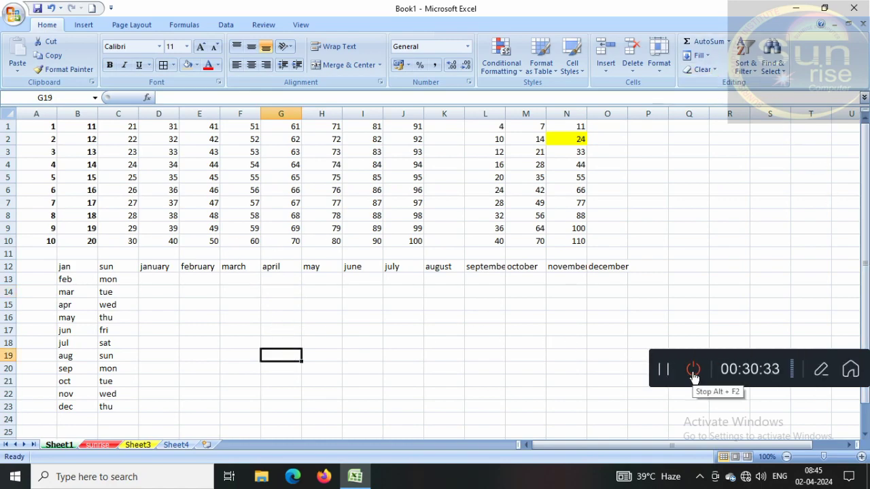
Clear the contents of the december cell O12
{"action": "left_click", "coordinate": [716, 71]}
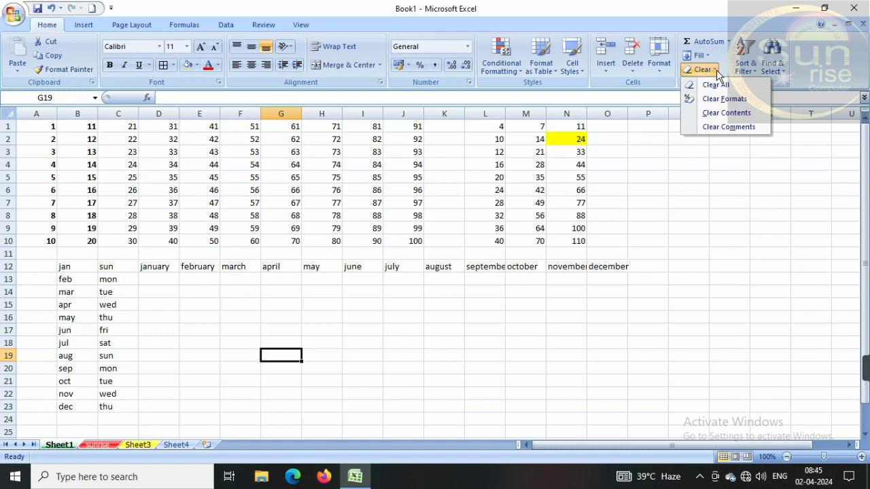
{"action": "left_click", "coordinate": [673, 250]}
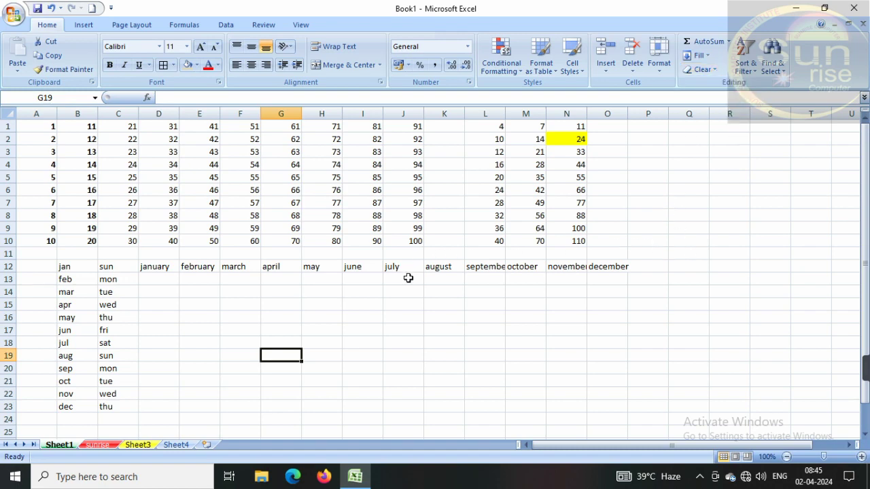
{"action": "left_click", "coordinate": [620, 270]}
{"action": "left_click", "coordinate": [711, 70]}
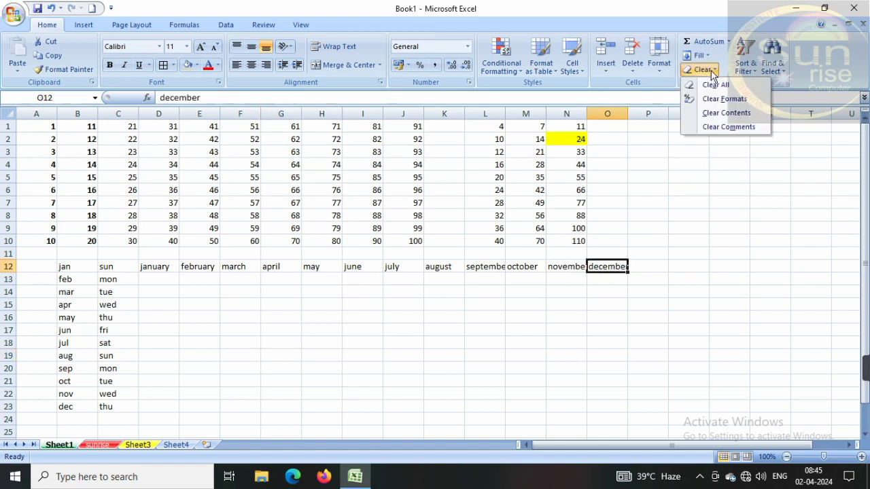
{"action": "left_click", "coordinate": [726, 115]}
{"action": "left_click", "coordinate": [606, 355]}
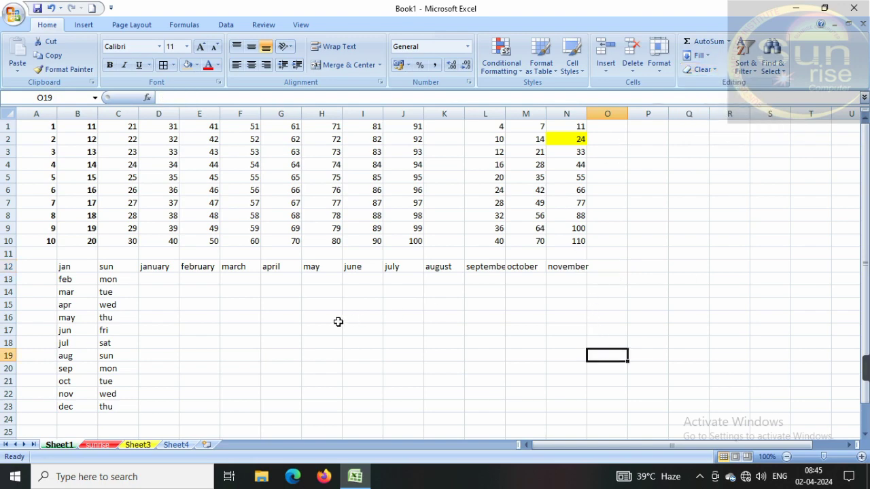
Clear the formats of the bold numbers in A1:A10, keeping their values
{"action": "left_click", "coordinate": [49, 125]}
{"action": "left_click_drag", "start_coordinate": [42, 128], "coordinate": [42, 239]}
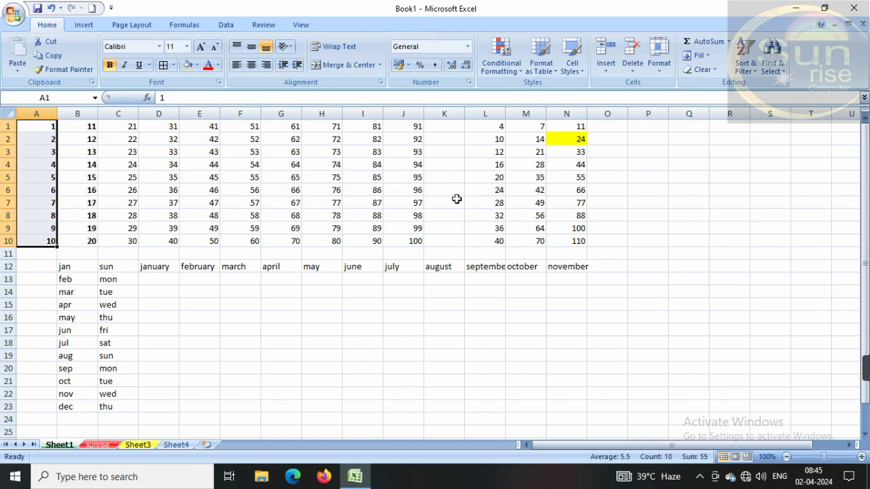
{"action": "left_click", "coordinate": [715, 71]}
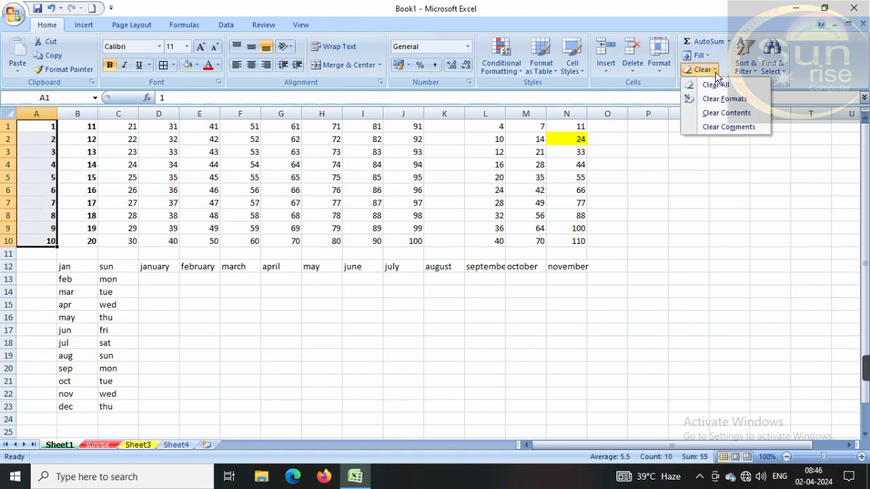
{"action": "left_click", "coordinate": [713, 99]}
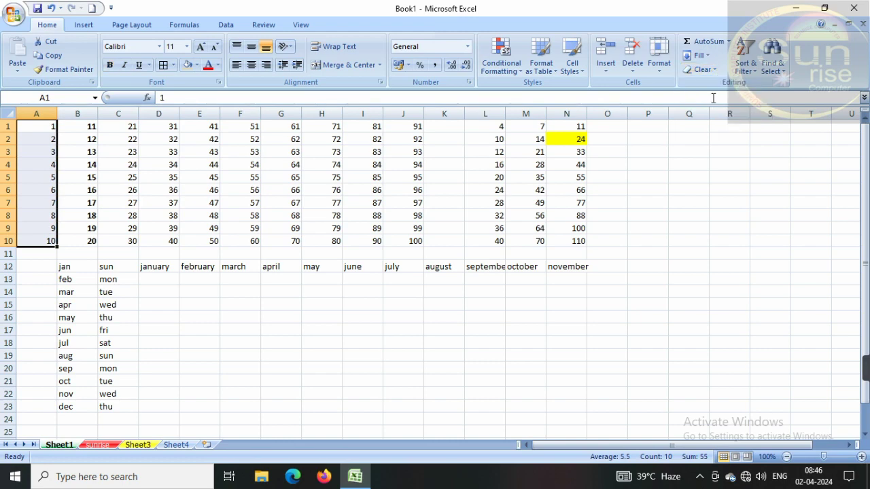
{"action": "left_click", "coordinate": [227, 342]}
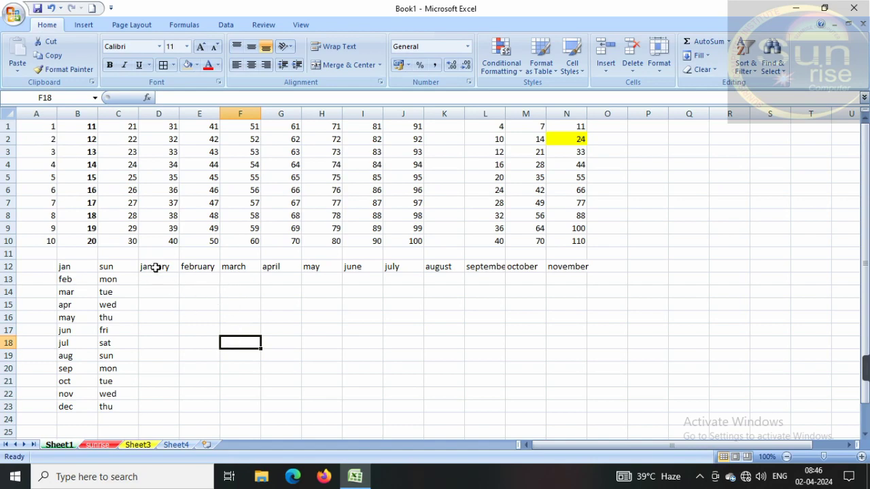
Format the month abbreviations in B12:B23 as bold Algerian text in red
{"action": "left_click_drag", "start_coordinate": [65, 266], "coordinate": [75, 404]}
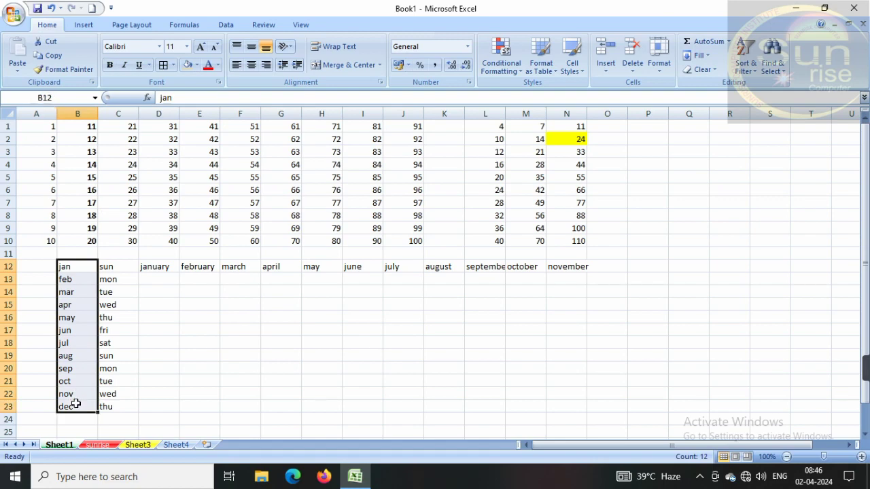
{"action": "left_click", "coordinate": [106, 68]}
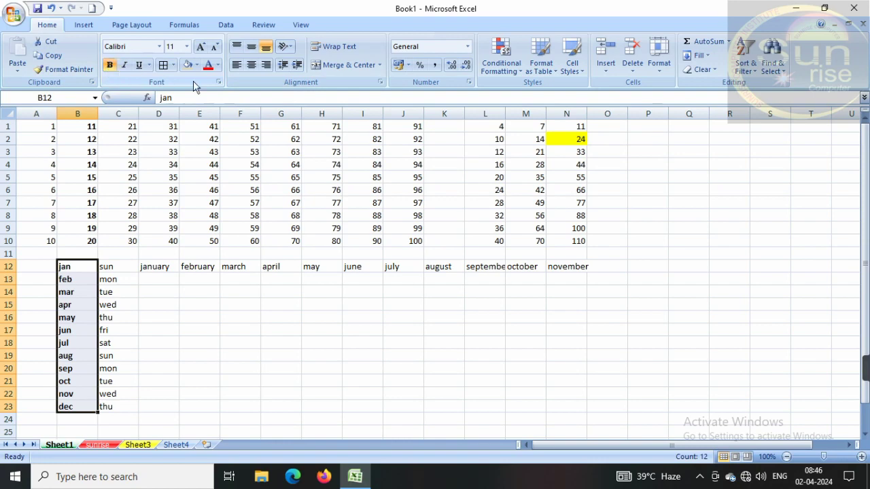
{"action": "left_click", "coordinate": [159, 46]}
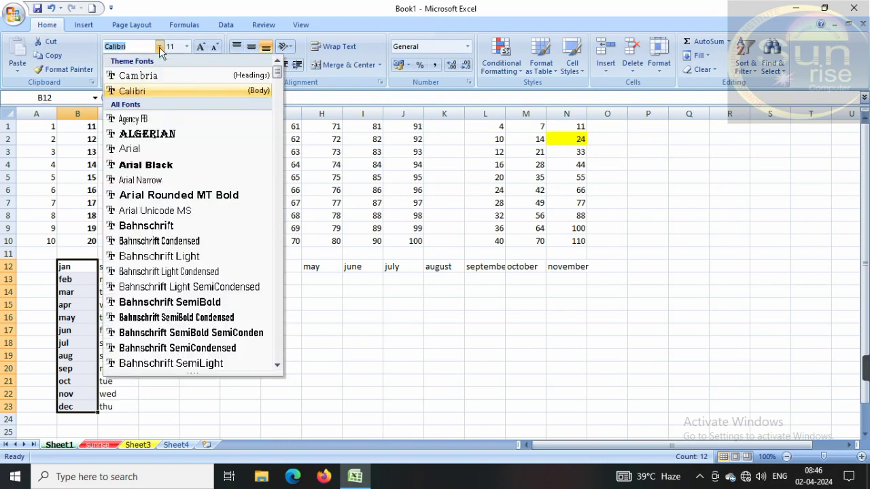
{"action": "left_click", "coordinate": [143, 79]}
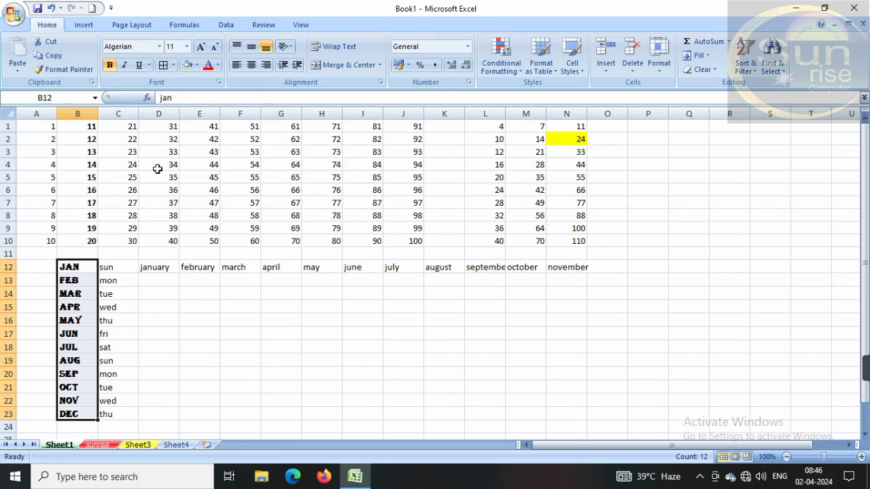
{"action": "left_click", "coordinate": [210, 67]}
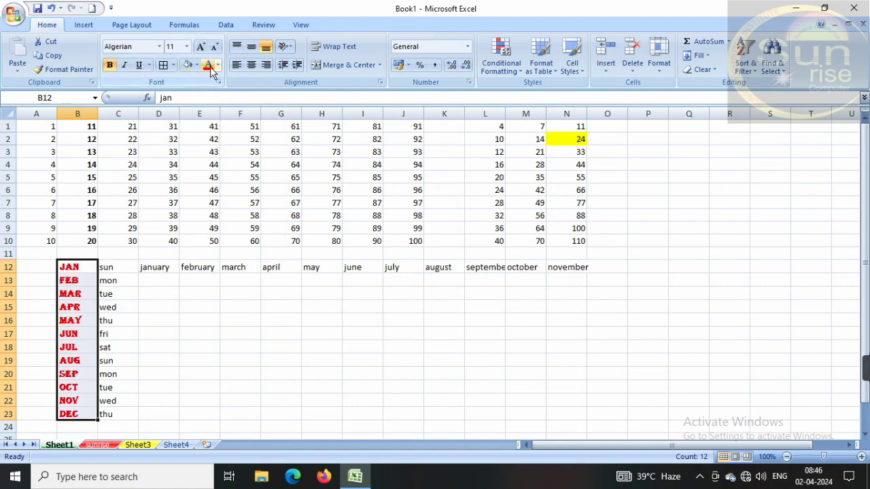
{"action": "left_click", "coordinate": [243, 347]}
{"action": "left_click", "coordinate": [157, 391]}
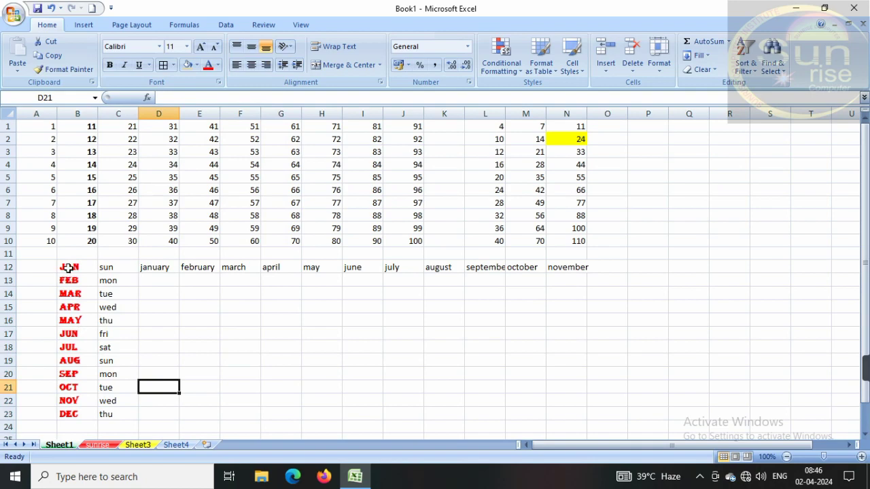
Clear the formats of the month abbreviations in B12:B23, keeping the text
{"action": "left_click_drag", "start_coordinate": [69, 267], "coordinate": [71, 417]}
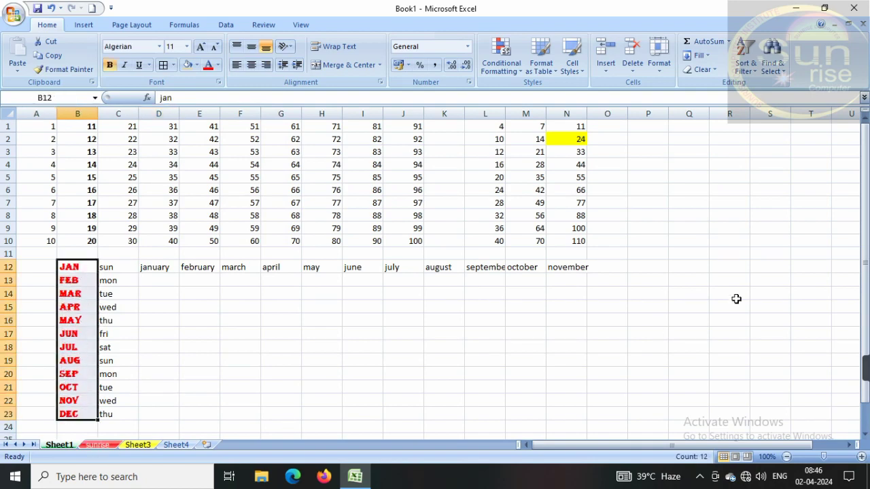
{"action": "left_click", "coordinate": [712, 70]}
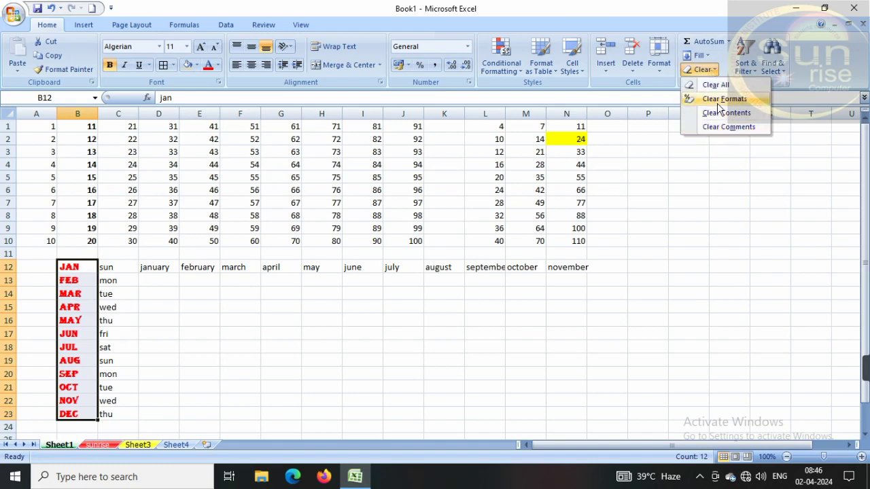
{"action": "left_click", "coordinate": [718, 106]}
{"action": "left_click", "coordinate": [324, 316]}
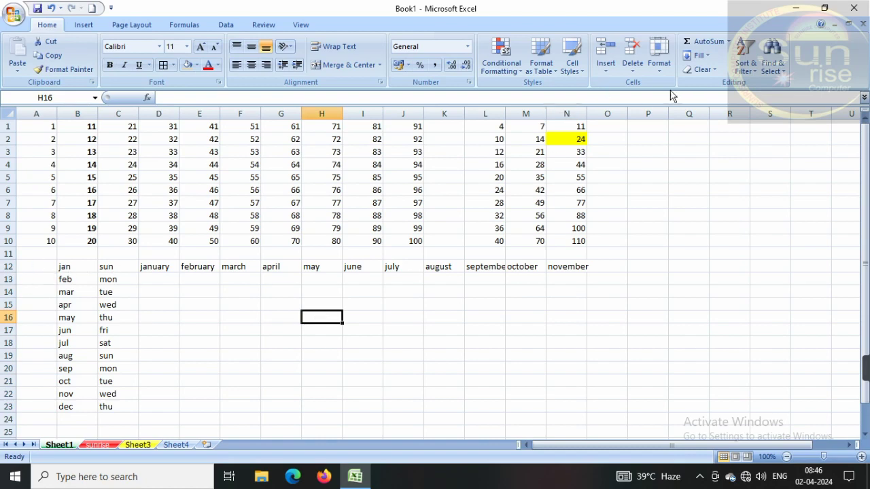
{"action": "left_click", "coordinate": [715, 70]}
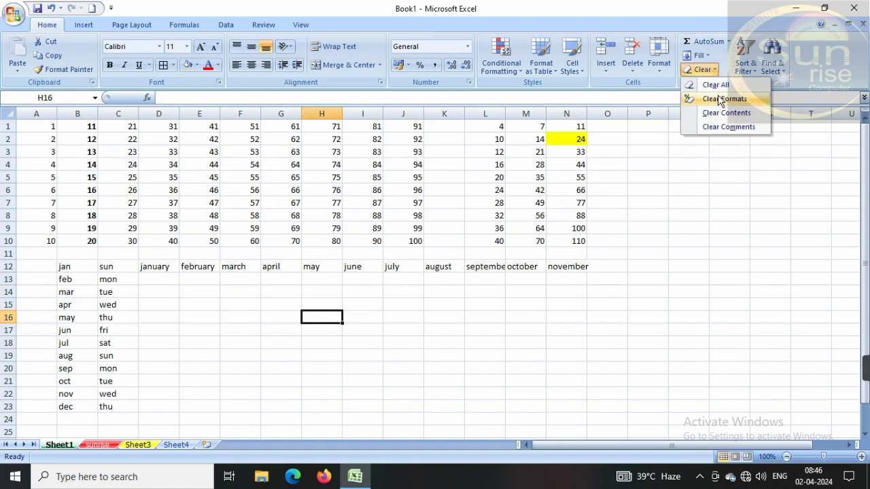
{"action": "left_click", "coordinate": [66, 269]}
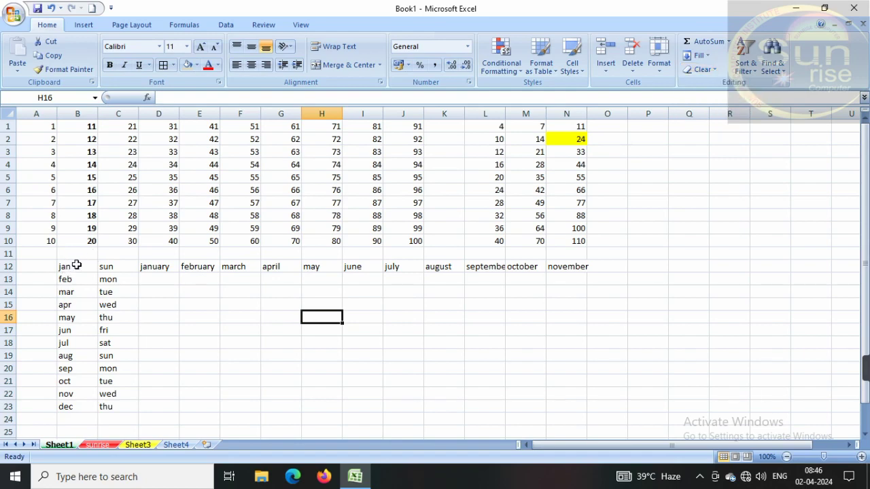
{"action": "left_click_drag", "start_coordinate": [68, 267], "coordinate": [64, 403]}
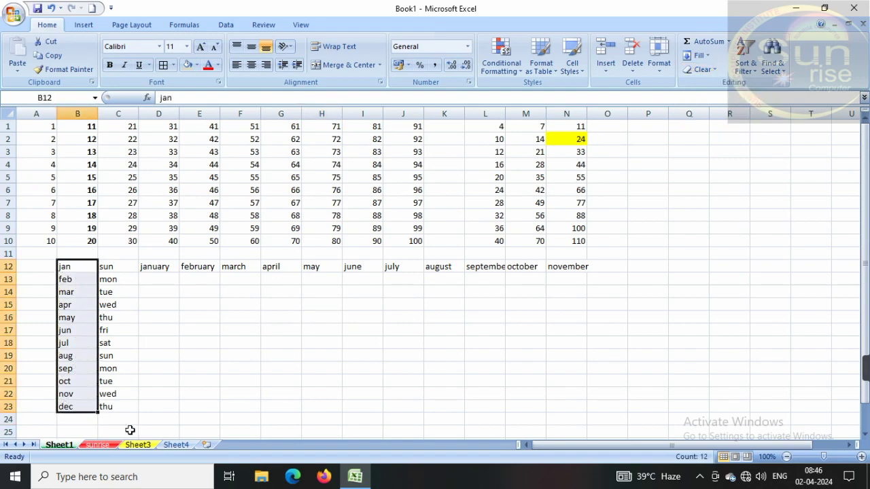
{"action": "left_click", "coordinate": [384, 397]}
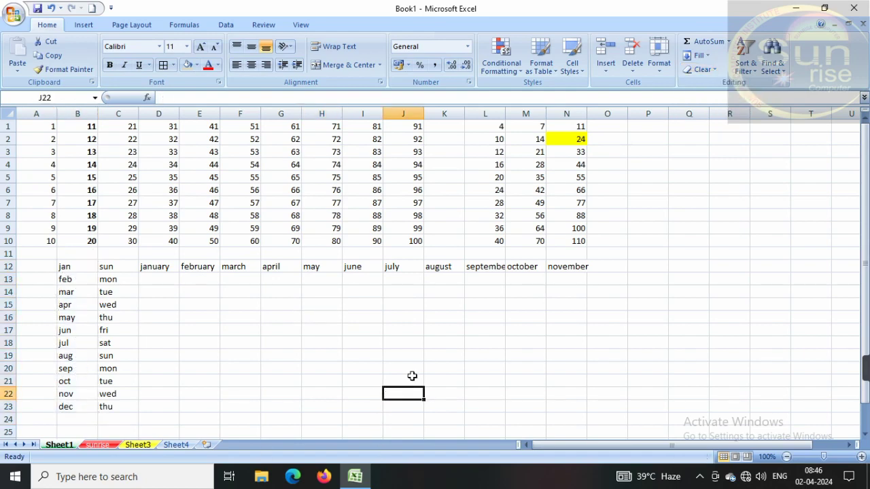
{"action": "left_click", "coordinate": [712, 69]}
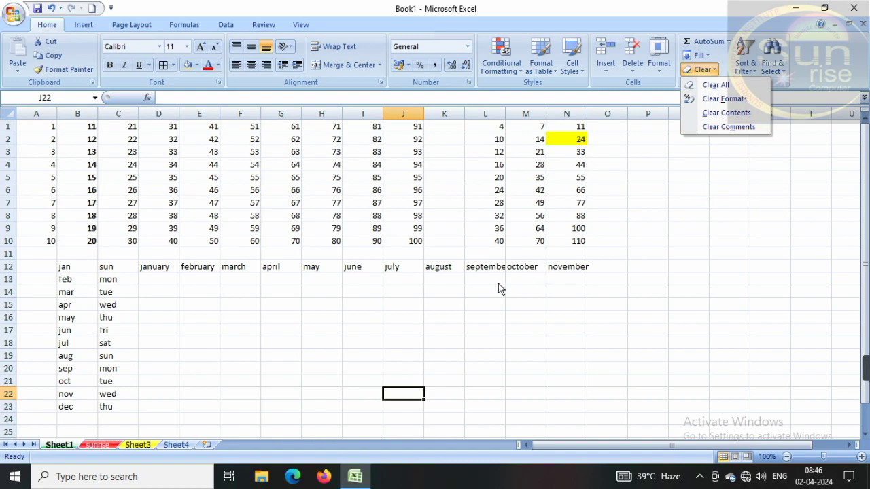
{"action": "left_click", "coordinate": [163, 336]}
{"action": "left_click", "coordinate": [110, 407]}
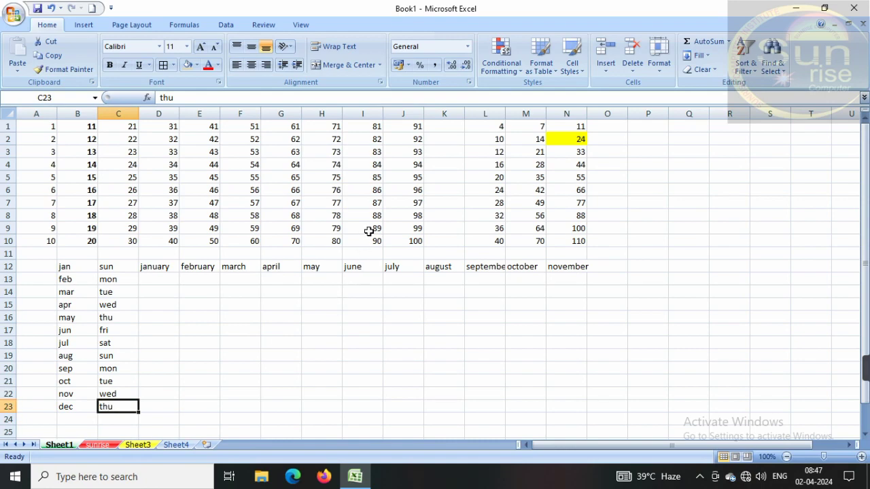
{"action": "left_click", "coordinate": [416, 240]}
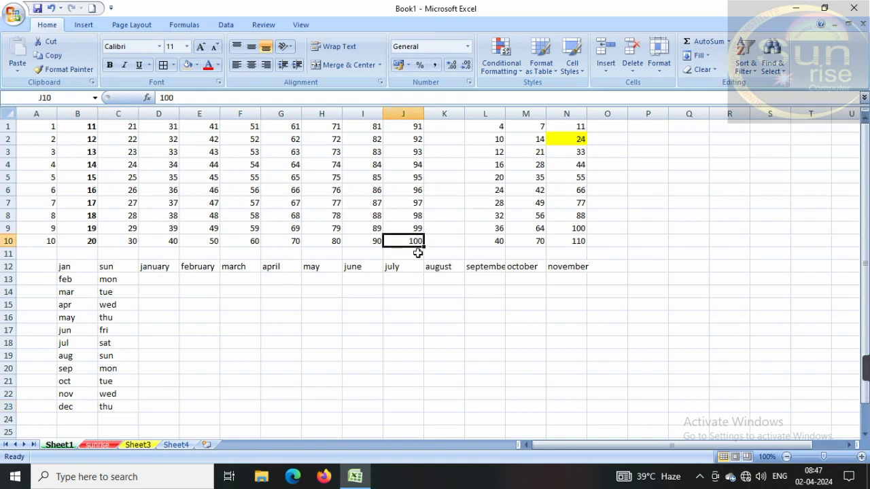
Add the comment "about of hundred" to cell J10 and view it on the sheet
{"action": "left_click", "coordinate": [182, 26]}
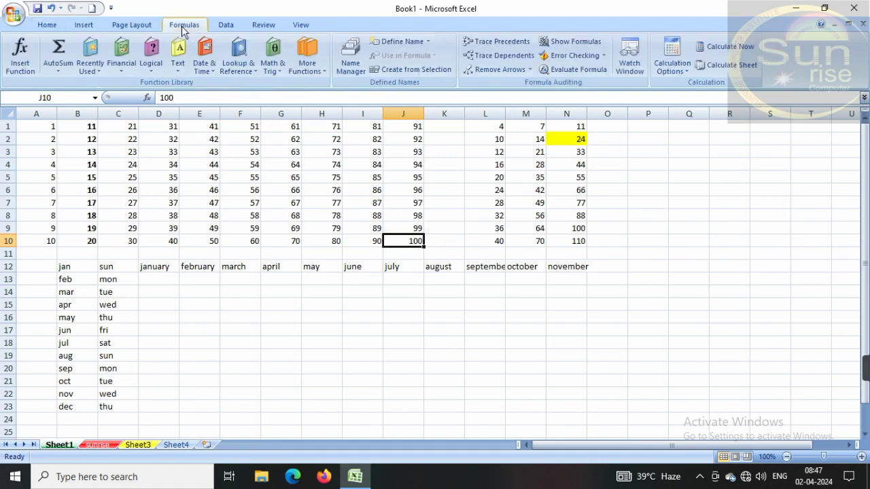
{"action": "left_click", "coordinate": [222, 26]}
{"action": "left_click", "coordinate": [267, 28]}
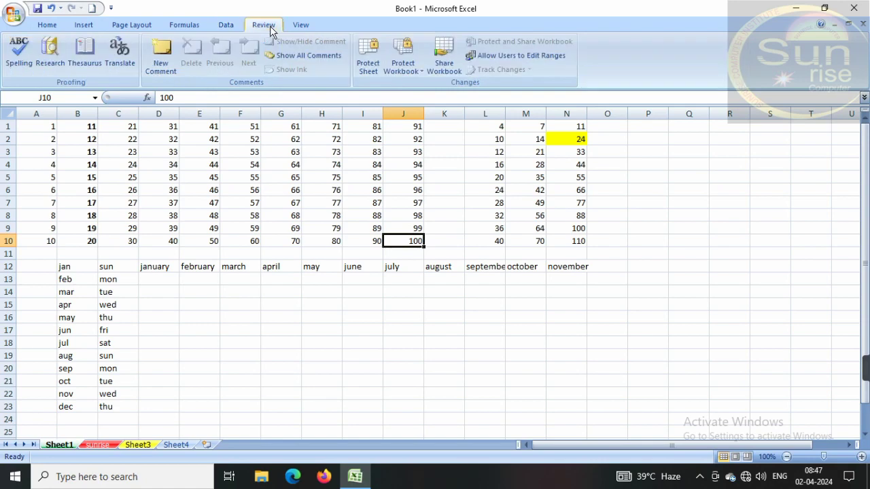
{"action": "left_click", "coordinate": [167, 57]}
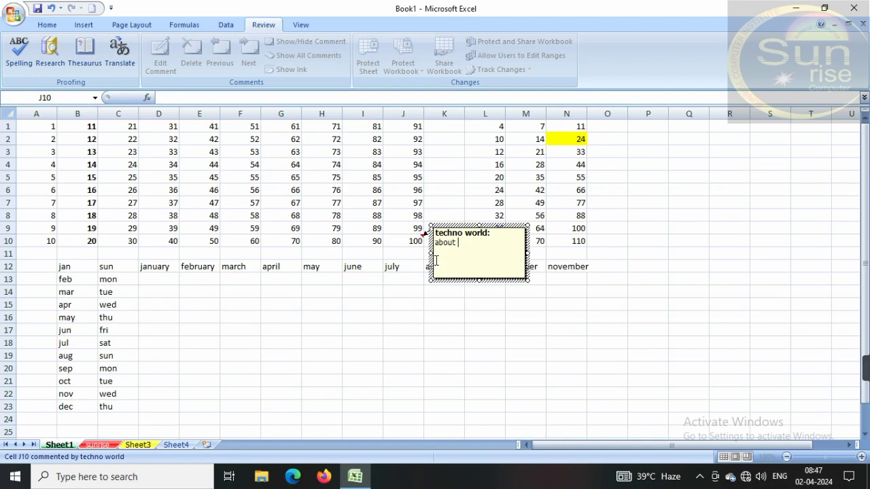
{"action": "type", "text": "hundred"}
{"action": "left_click", "coordinate": [458, 330]}
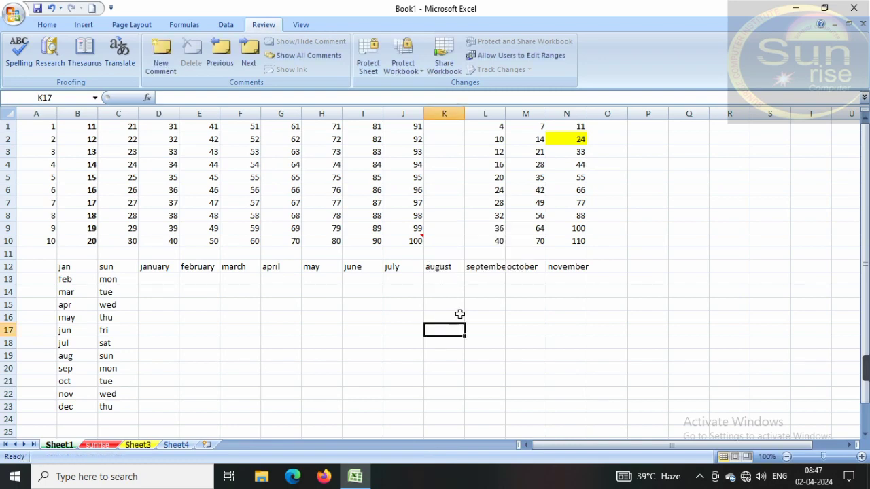
{"action": "mouse_move", "coordinate": [406, 247]}
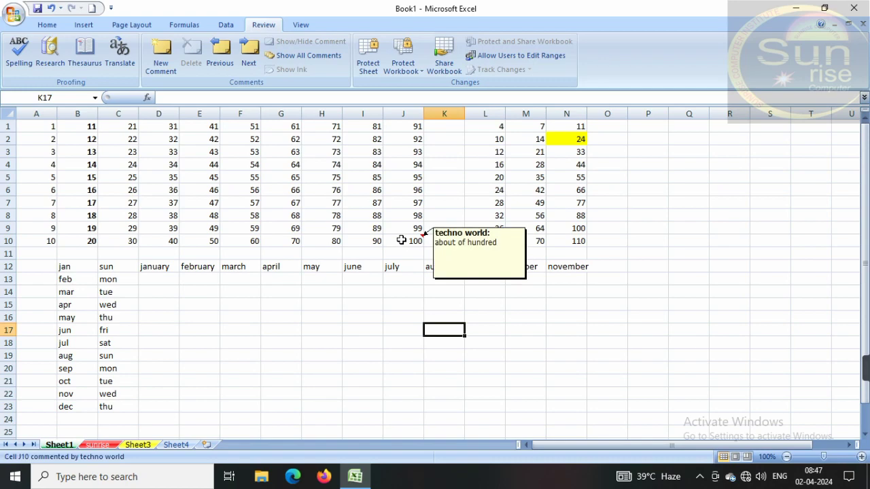
{"action": "left_click", "coordinate": [402, 240]}
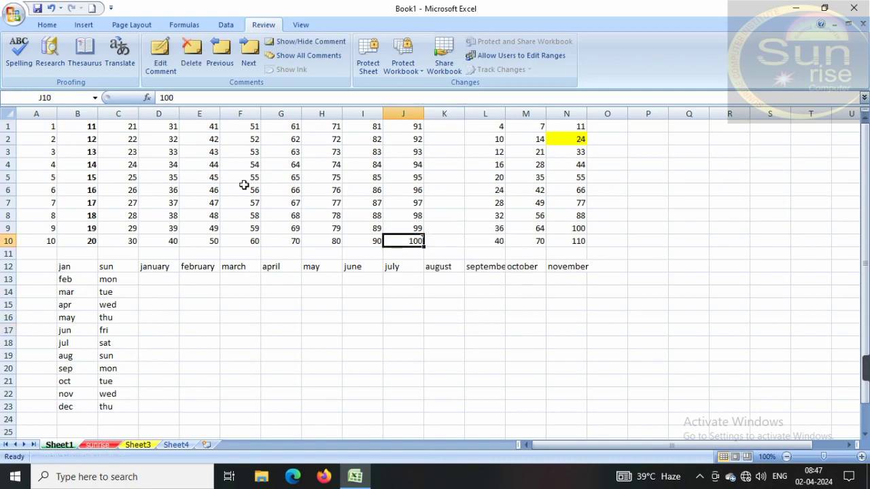
{"action": "left_click", "coordinate": [47, 26]}
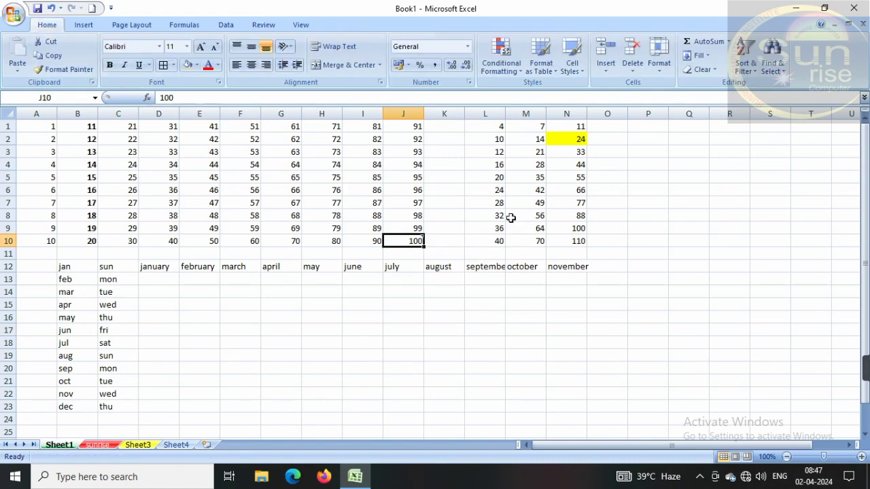
{"action": "left_click", "coordinate": [490, 343]}
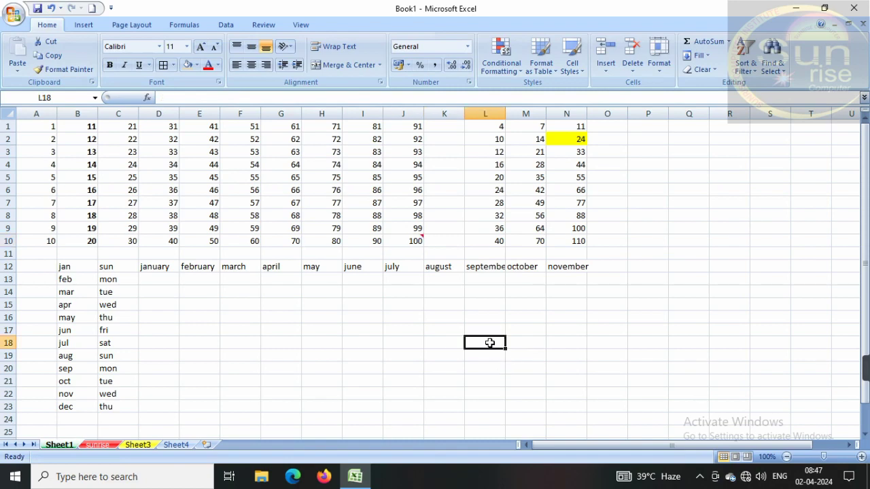
{"action": "left_click", "coordinate": [413, 240]}
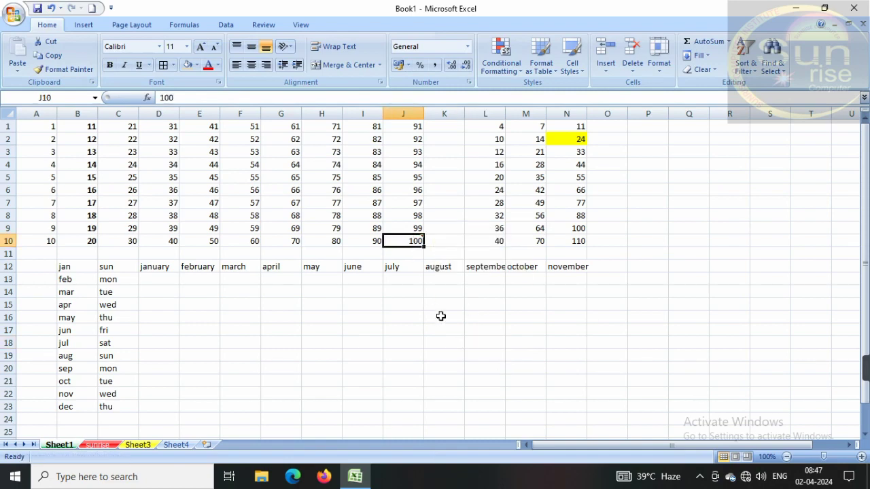
{"action": "left_click", "coordinate": [439, 303]}
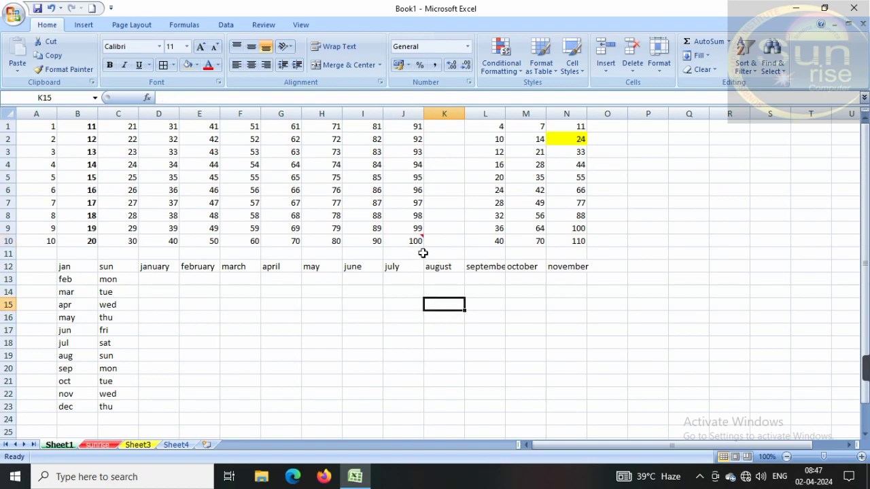
{"action": "left_click", "coordinate": [416, 240]}
{"action": "left_click", "coordinate": [496, 327]}
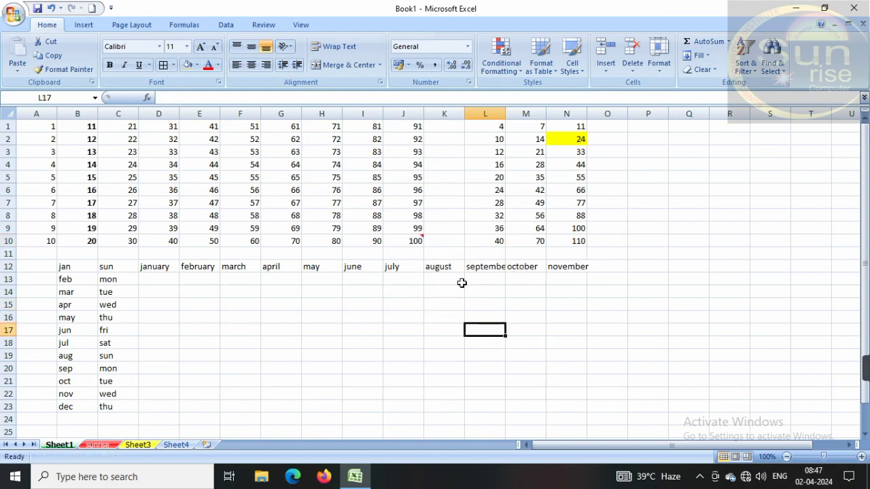
Delete only the value in the commented cell J10
{"action": "left_click", "coordinate": [409, 239]}
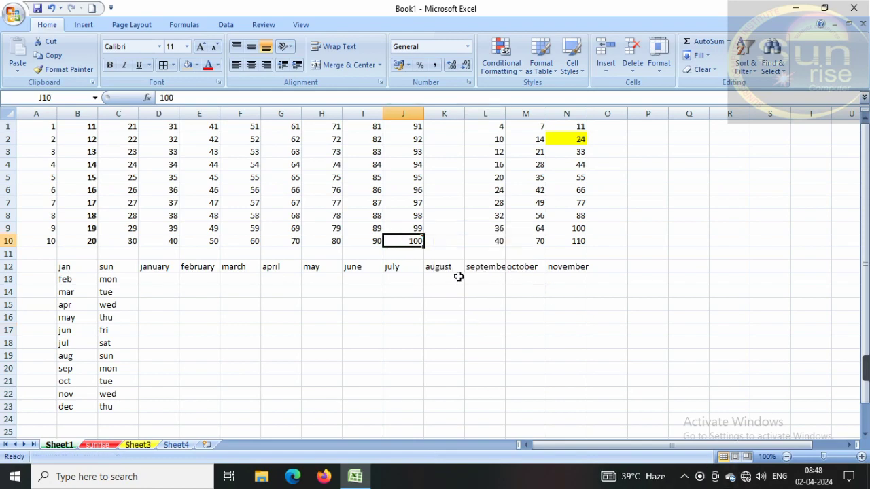
{"action": "key", "text": "Delete"}
{"action": "left_click", "coordinate": [462, 344]}
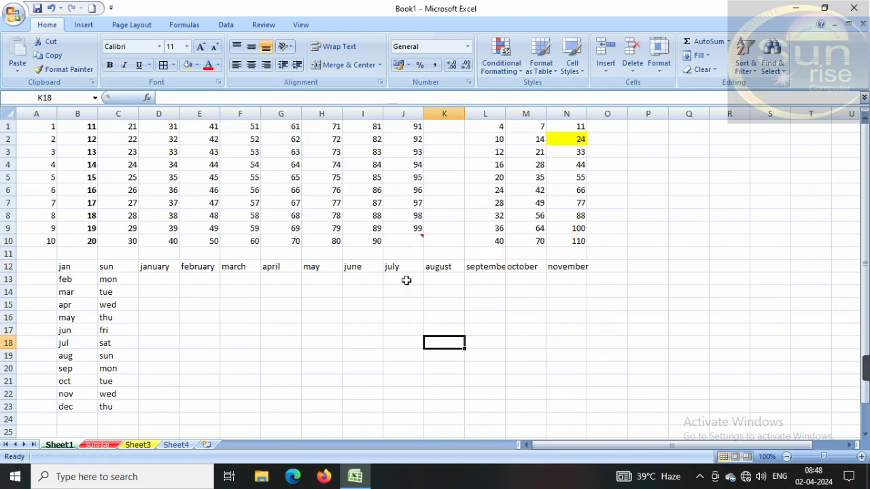
Clear the comment from the empty cell J10
{"action": "left_click", "coordinate": [411, 242]}
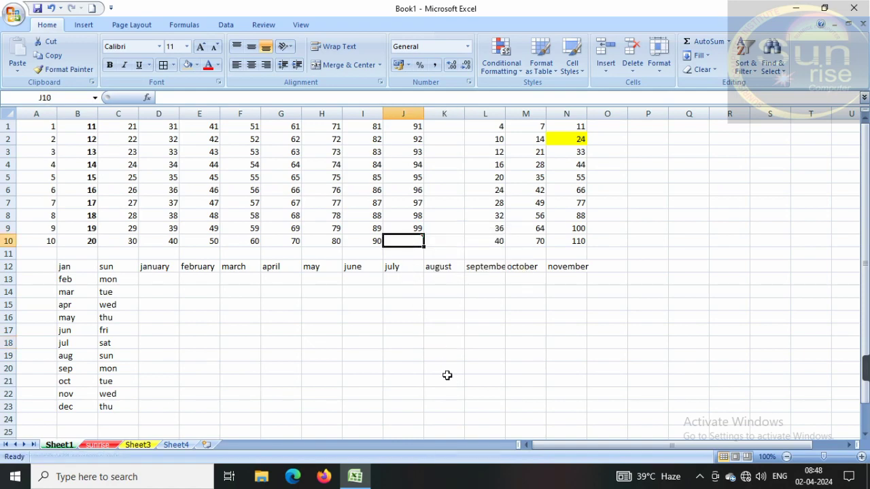
{"action": "left_click", "coordinate": [704, 70]}
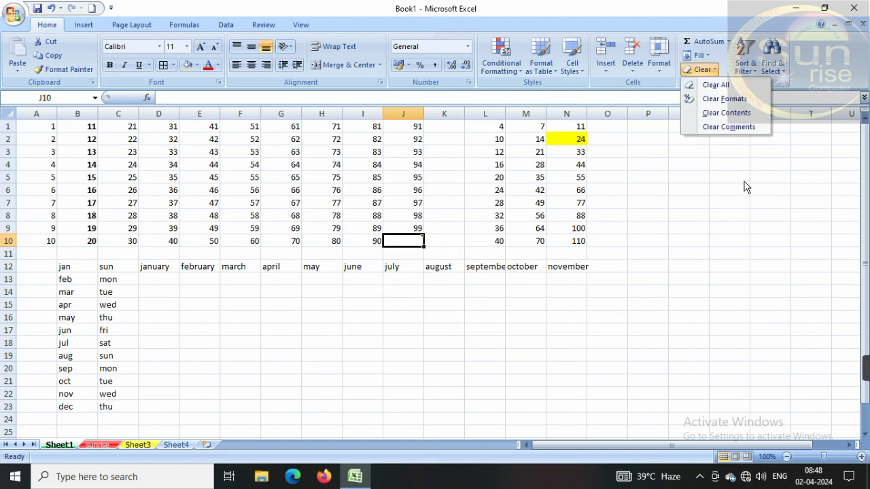
{"action": "left_click", "coordinate": [716, 126]}
{"action": "left_click", "coordinate": [486, 315]}
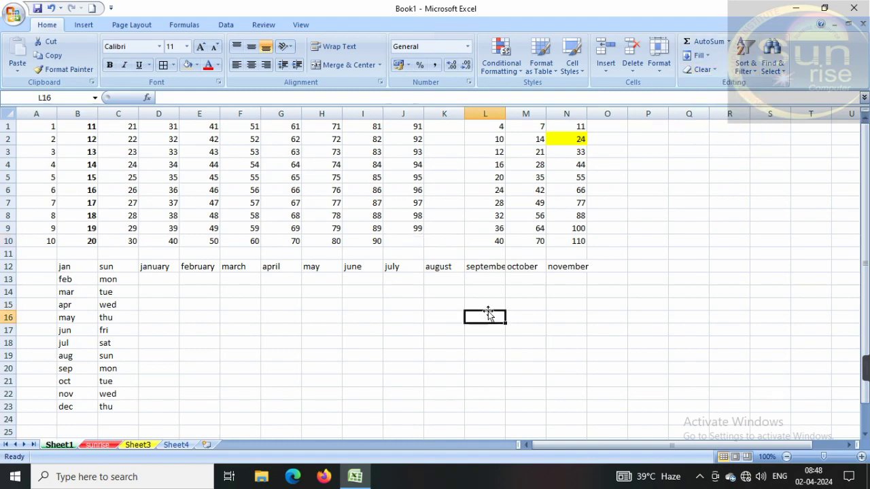
{"action": "left_click", "coordinate": [398, 240]}
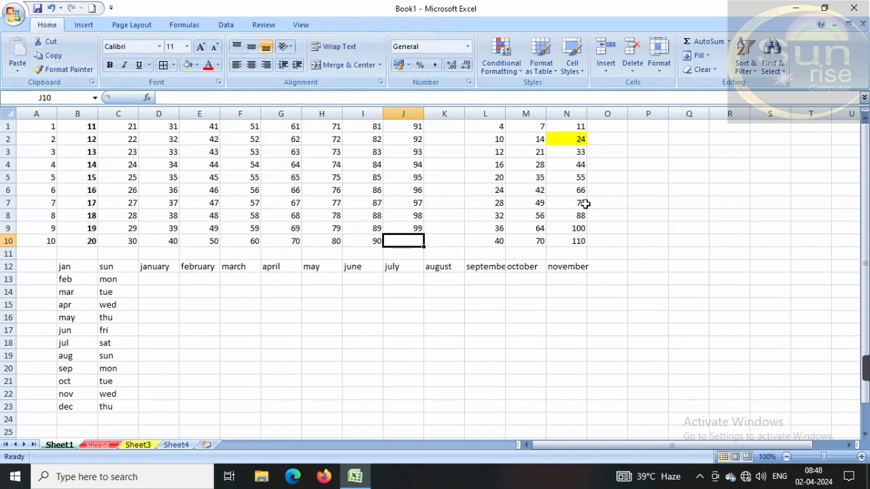
{"action": "left_click", "coordinate": [273, 370]}
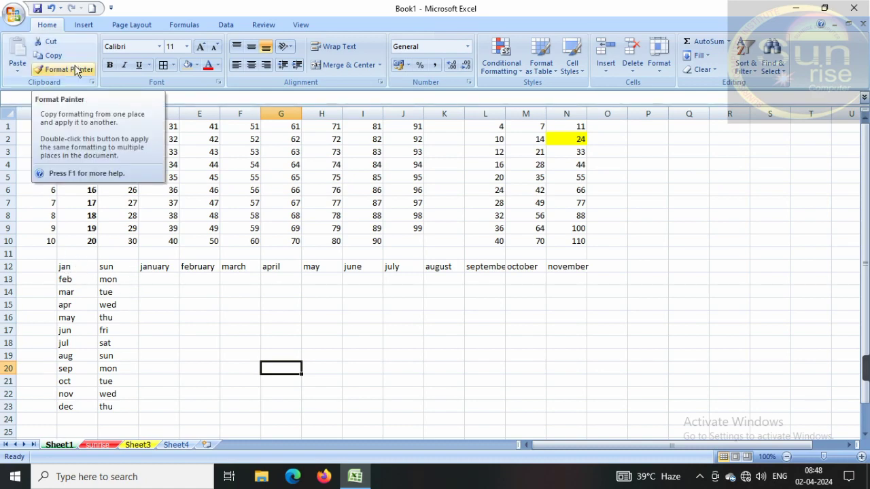
Format the month abbreviations in B12:B23 as bold red text in the Algerian font
{"action": "left_click_drag", "start_coordinate": [68, 267], "coordinate": [83, 408]}
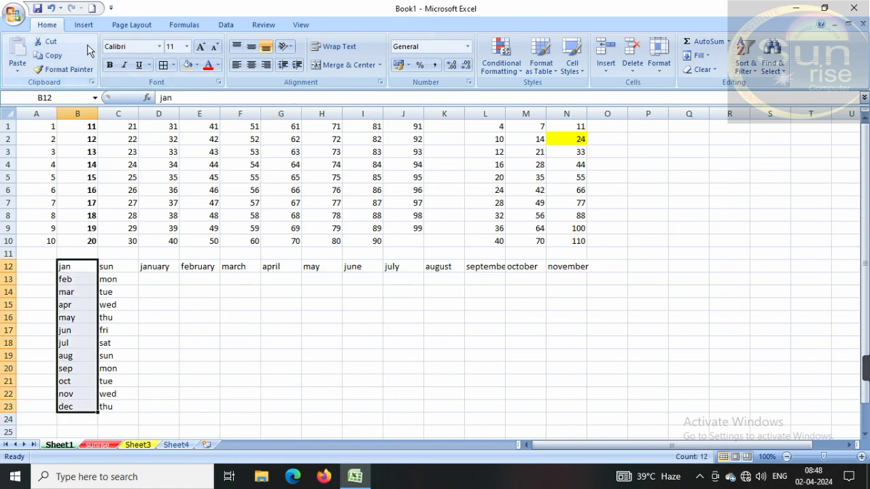
{"action": "left_click", "coordinate": [109, 64]}
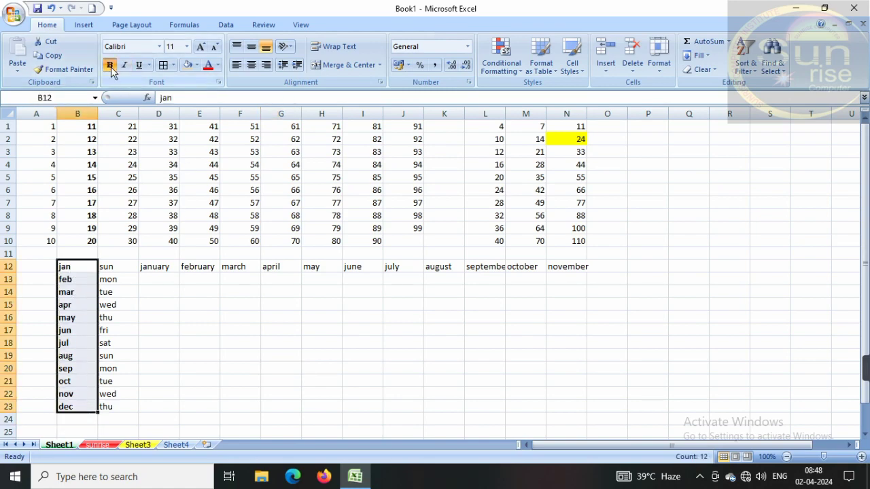
{"action": "left_click", "coordinate": [161, 46]}
{"action": "left_click", "coordinate": [144, 134]}
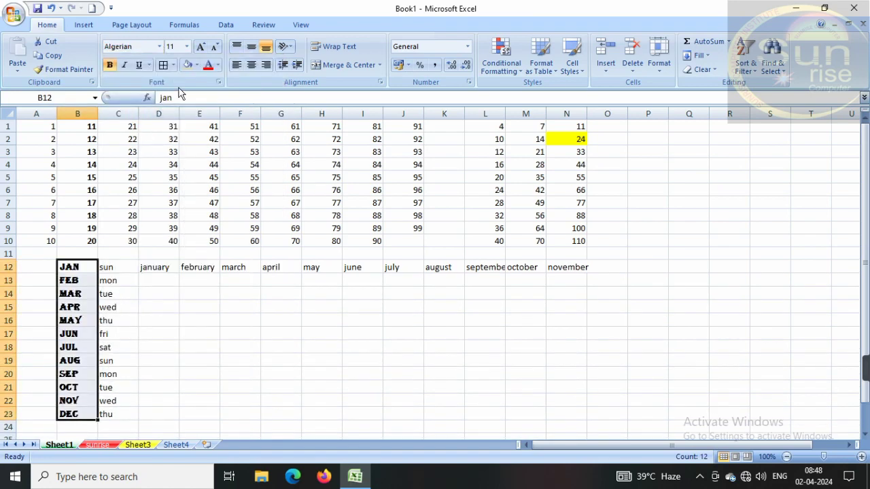
{"action": "left_click", "coordinate": [208, 65]}
{"action": "left_click", "coordinate": [181, 331]}
Copy the formatting of cell B12 onto the full month names in D12:N12 with Format Painter
{"action": "left_click", "coordinate": [69, 267]}
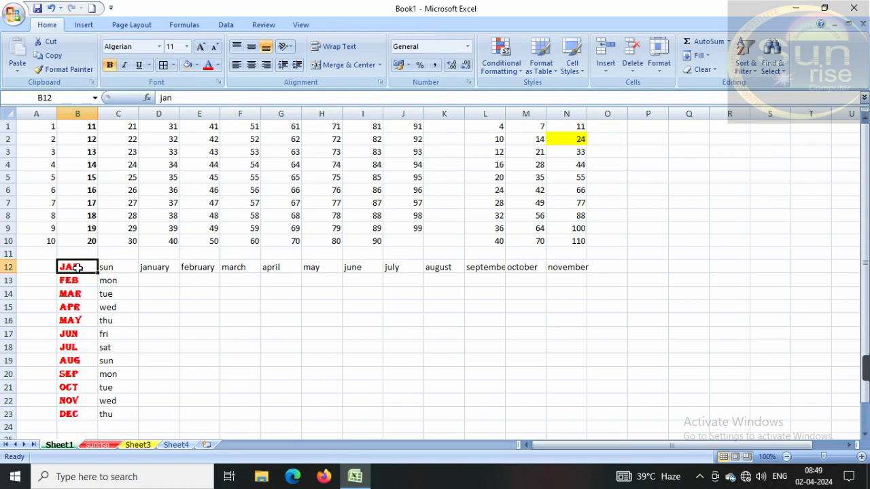
{"action": "left_click_drag", "start_coordinate": [153, 267], "coordinate": [510, 270]}
{"action": "left_click", "coordinate": [353, 322]}
{"action": "left_click", "coordinate": [76, 270]}
{"action": "left_click", "coordinate": [66, 69]}
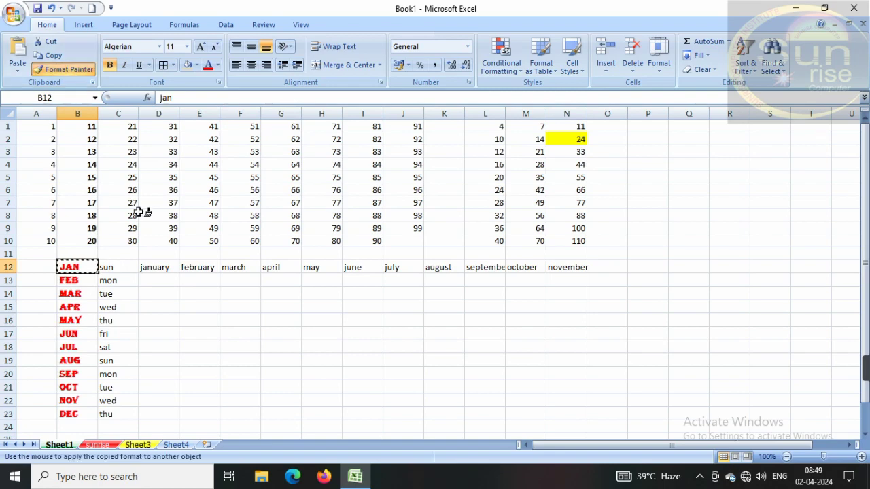
{"action": "left_click_drag", "start_coordinate": [155, 267], "coordinate": [575, 269]}
{"action": "left_click", "coordinate": [230, 309]}
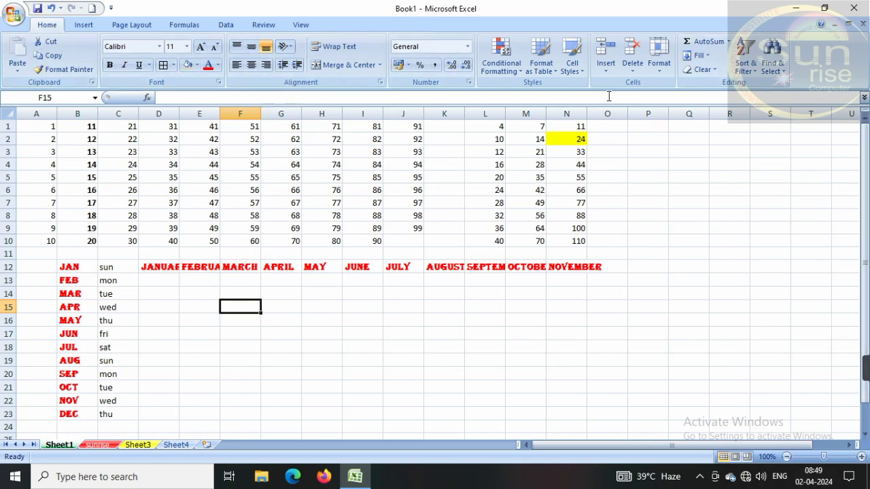
{"action": "left_click", "coordinate": [82, 27]}
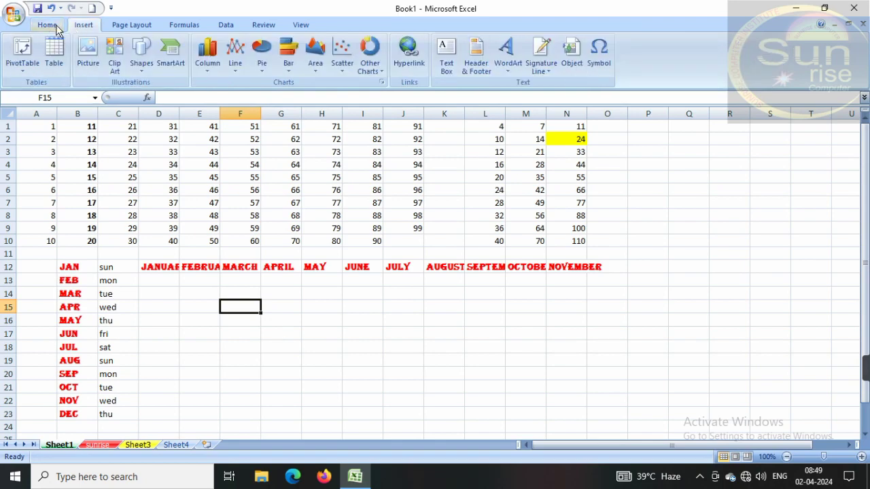
{"action": "left_click", "coordinate": [57, 28]}
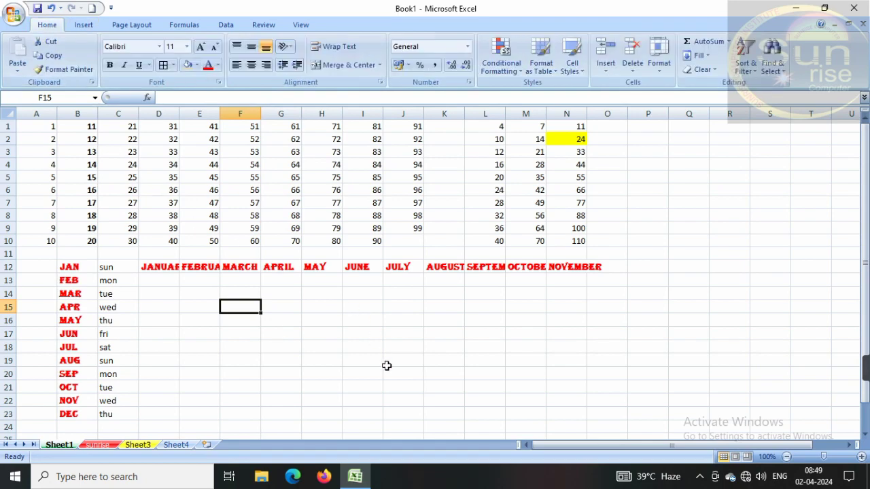